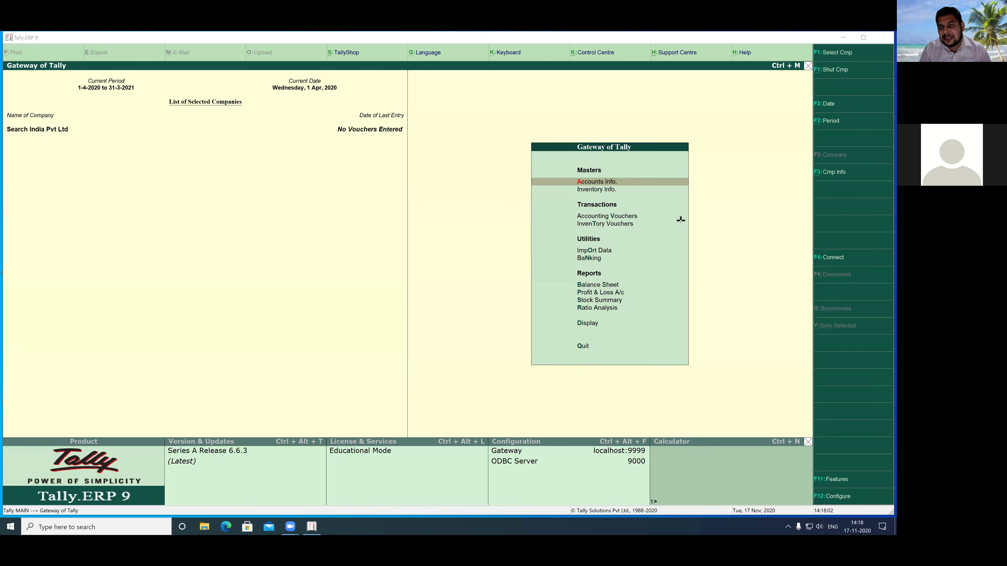
- Open the company's Accounting Features and set Maintain payroll to Yes
{"action": "left_click_drag", "start_coordinate": [735, 317], "coordinate": [822, 476]}
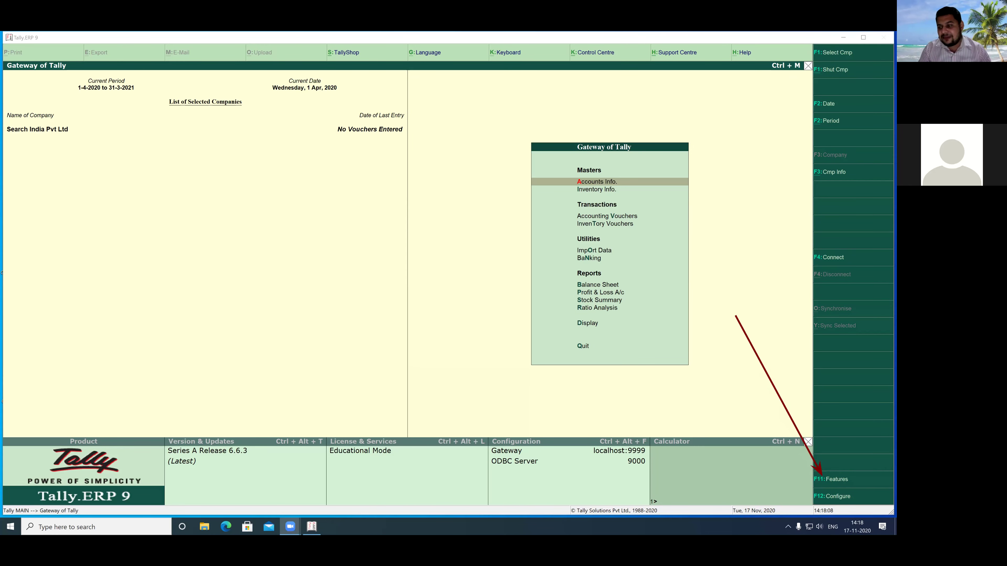
{"action": "key", "text": "F11"}
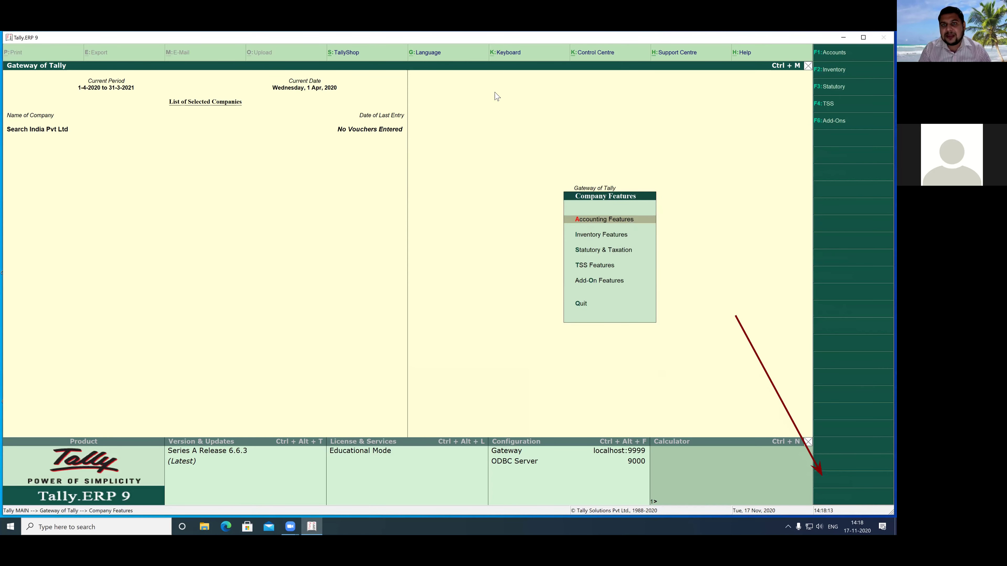
{"action": "left_click", "coordinate": [593, 221]}
{"action": "key", "text": "Return"}
{"action": "key", "text": "Return"}
{"action": "key", "text": "Return"}
{"action": "key", "text": "Return"}
{"action": "key", "text": "Return"}
{"action": "key", "text": "Return"}
{"action": "key", "text": "Return"}
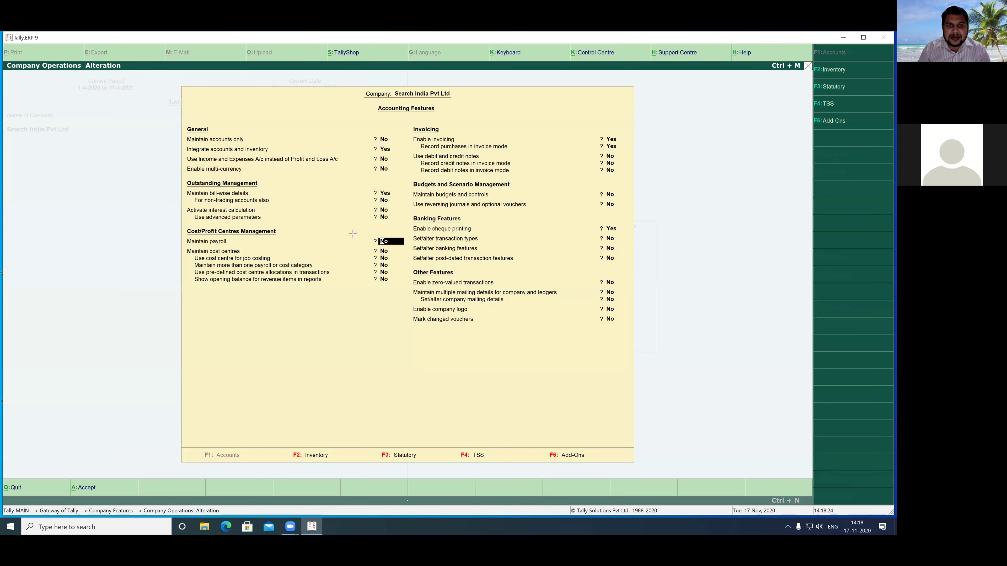
{"action": "left_click_drag", "start_coordinate": [162, 230], "coordinate": [409, 291]}
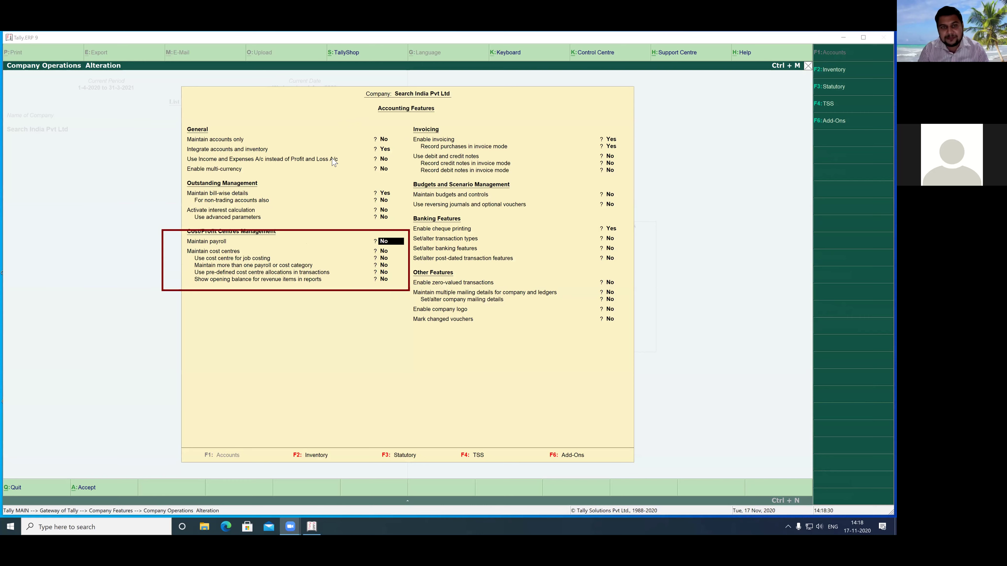
{"action": "left_click", "coordinate": [392, 245]}
{"action": "type", "text": "y"}
{"action": "key", "text": "Return"}
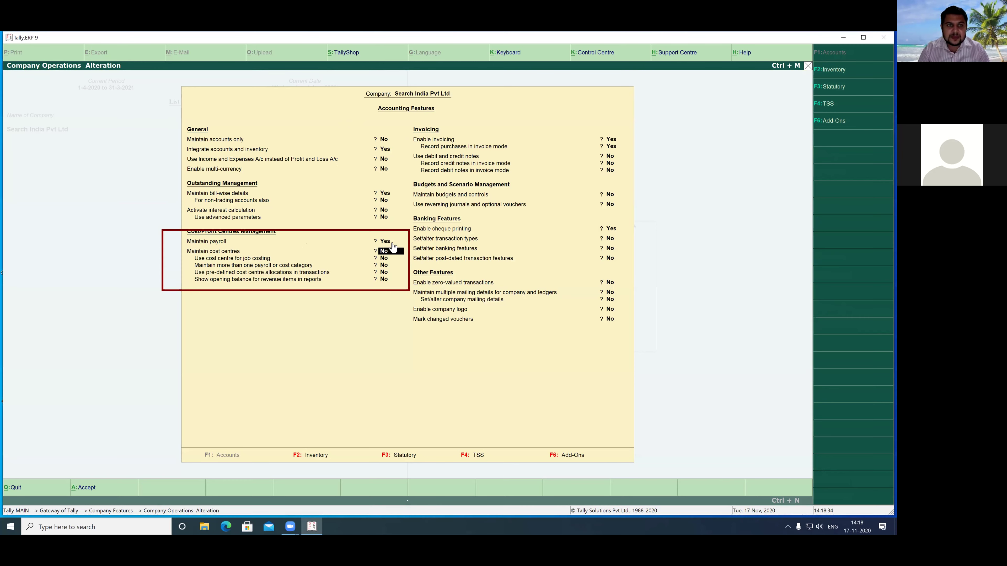
- Set Maintain more than one payroll or cost category to Yes, leaving cost centres and job costing at No
{"action": "key", "text": "Return"}
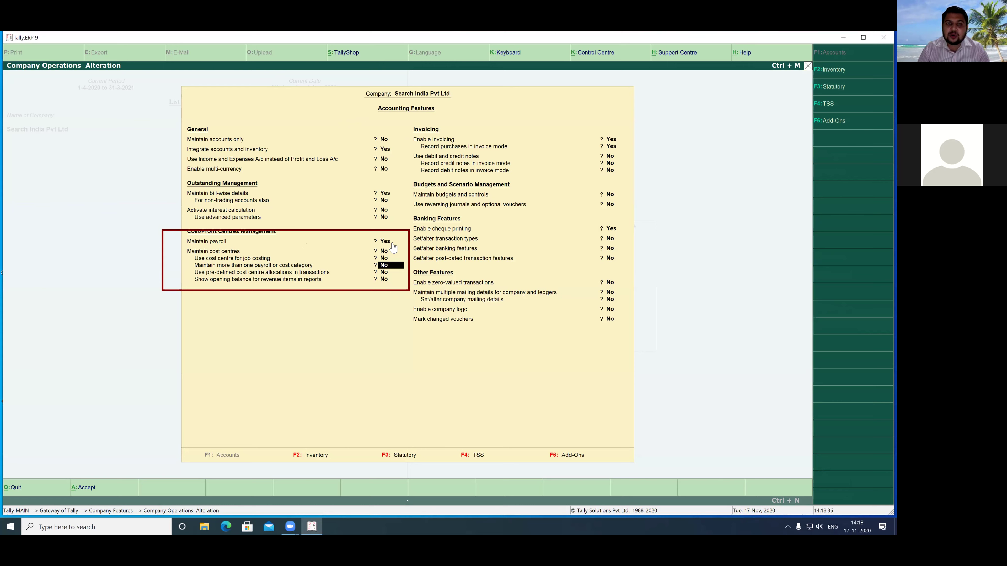
{"action": "type", "text": "y"}
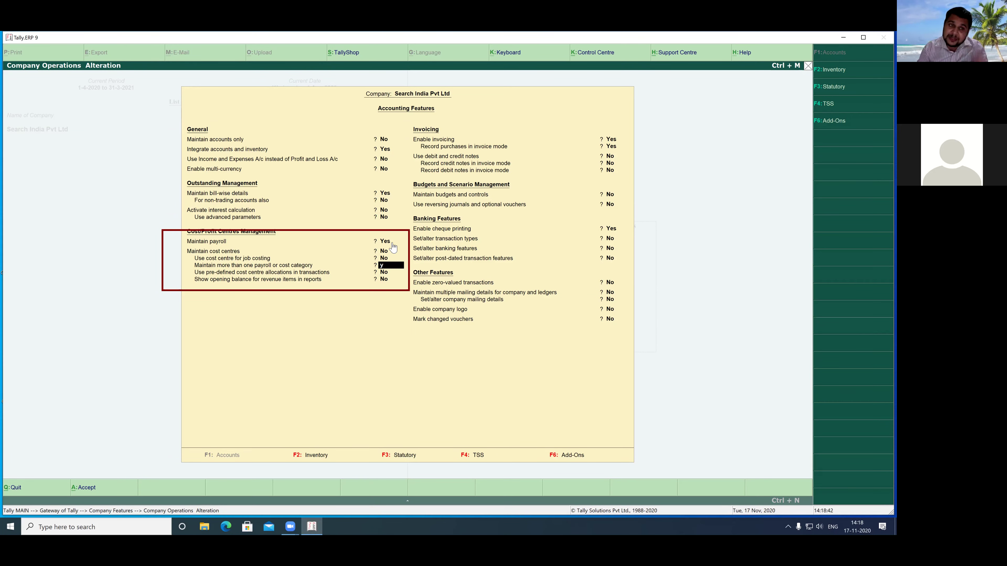
{"action": "key", "text": "Return"}
- Set Enable cheque printing to No, keep the remaining accounting options at their defaults, and save the Accounting Features
{"action": "key", "text": "Return"}
{"action": "key", "text": "Return"}
{"action": "key", "text": "Return"}
{"action": "key", "text": "Return"}
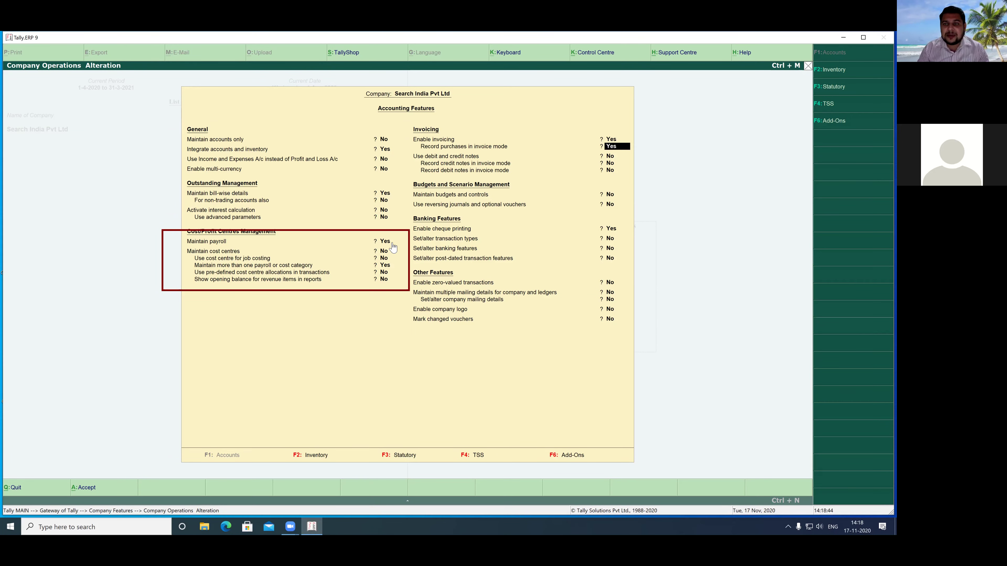
{"action": "key", "text": "Return"}
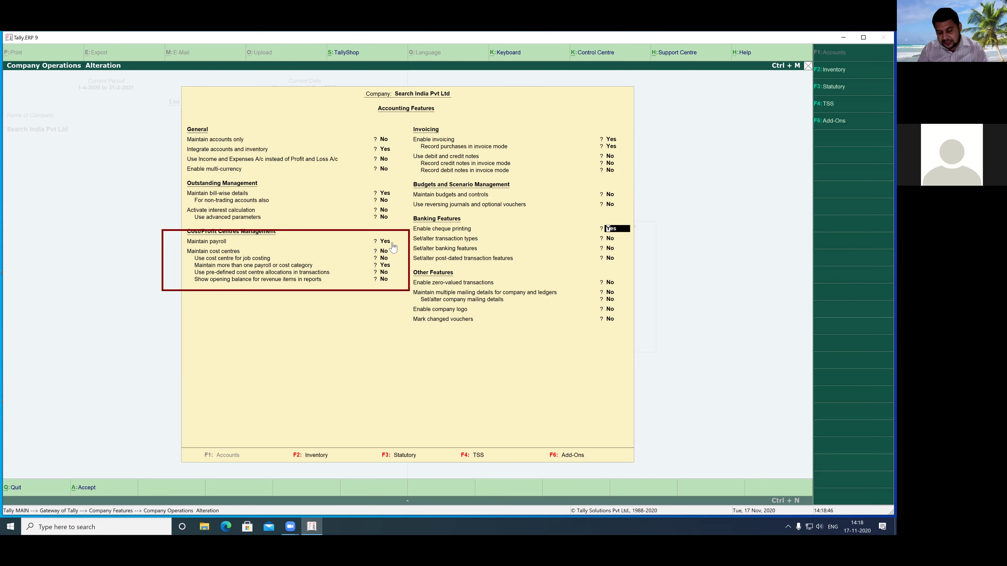
{"action": "type", "text": "n"}
{"action": "key", "text": "Return"}
{"action": "key", "text": "Return"}
{"action": "key", "text": "Return"}
{"action": "key", "text": "Return"}
{"action": "key", "text": "Return"}
{"action": "key", "text": "Return"}
{"action": "key", "text": "Return"}
{"action": "key", "text": "Return"}
{"action": "key", "text": "Return"}
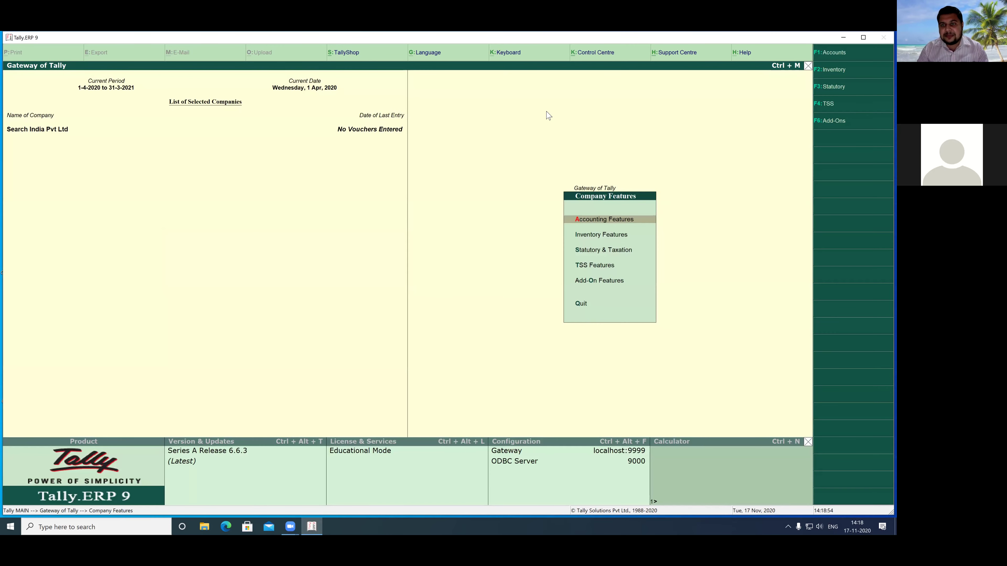
- In the Statutory & Taxation features, set Enable payroll statutory and Set/alter payroll statutory details to Yes
{"action": "key", "text": "Down"}
{"action": "key", "text": "Down"}
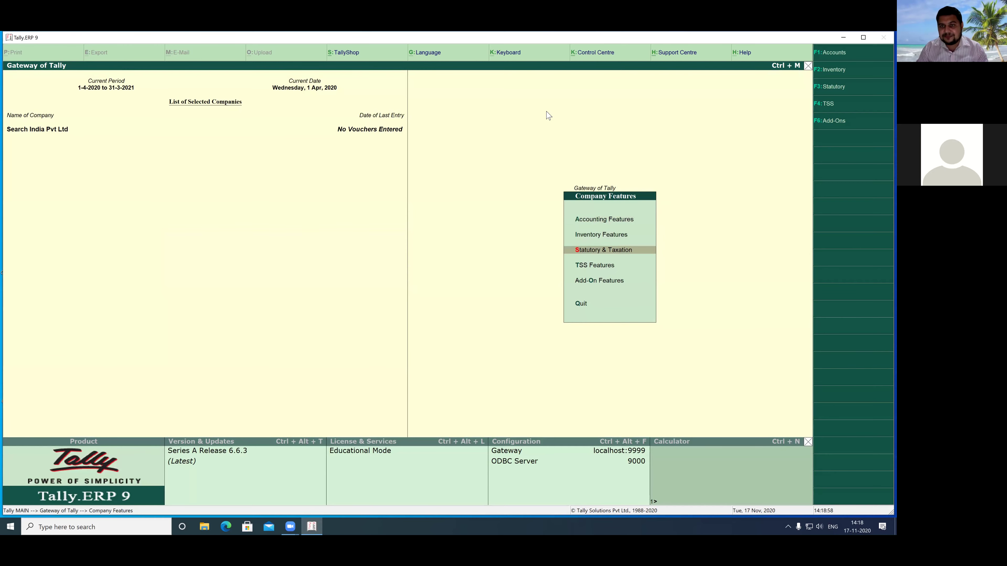
{"action": "key", "text": "Return"}
{"action": "key", "text": "Return"}
{"action": "key", "text": "Return"}
{"action": "key", "text": "Return"}
{"action": "key", "text": "Return"}
{"action": "key", "text": "Return"}
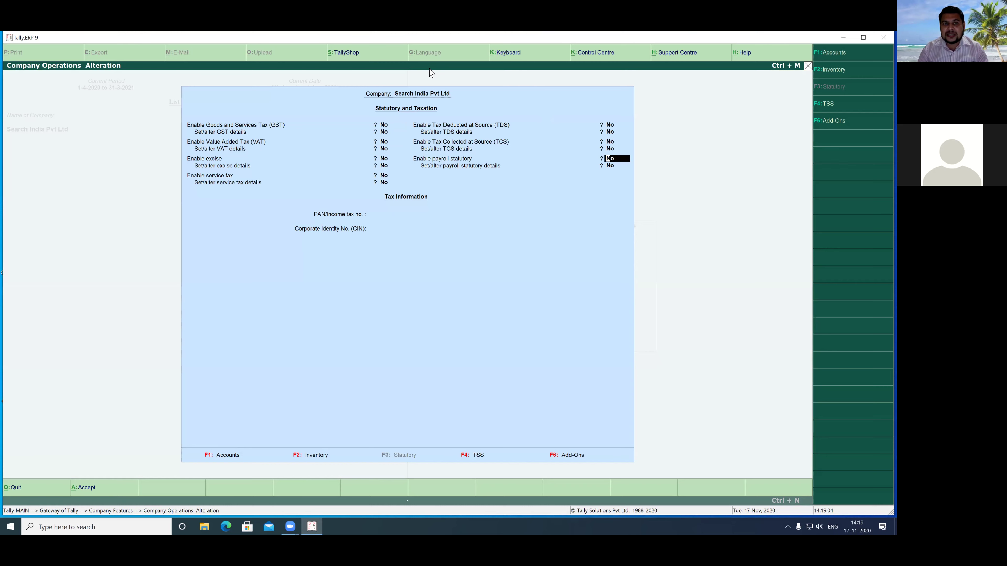
{"action": "left_click_drag", "start_coordinate": [401, 150], "coordinate": [651, 190]}
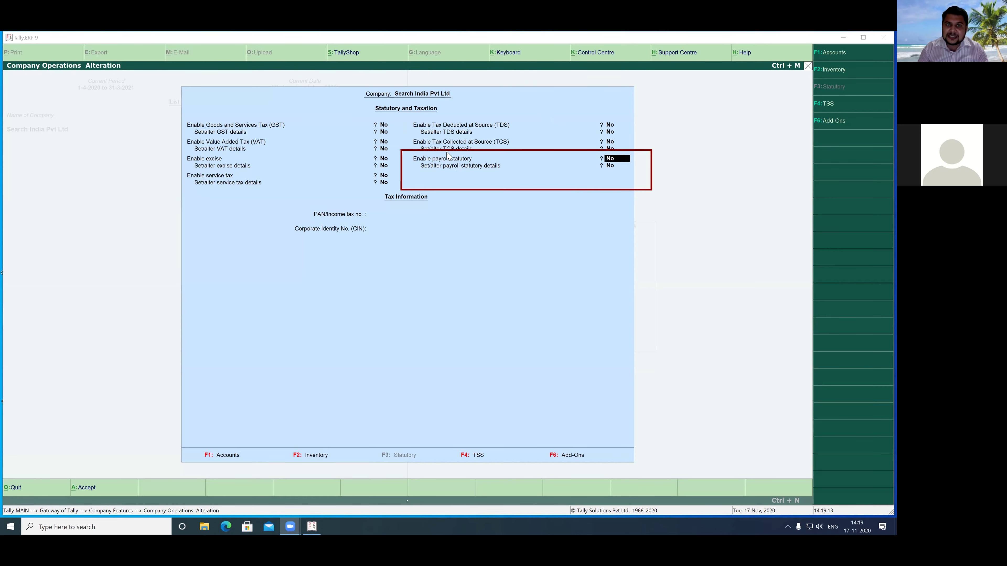
{"action": "left_click", "coordinate": [613, 165]}
{"action": "type", "text": "y"}
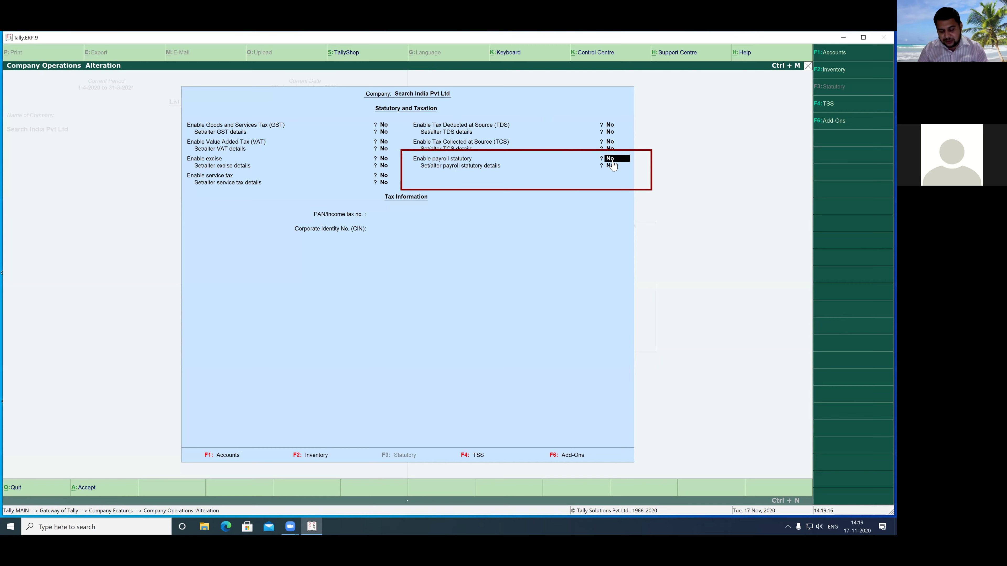
{"action": "key", "text": "Return"}
{"action": "type", "text": "y"}
{"action": "key", "text": "Return"}
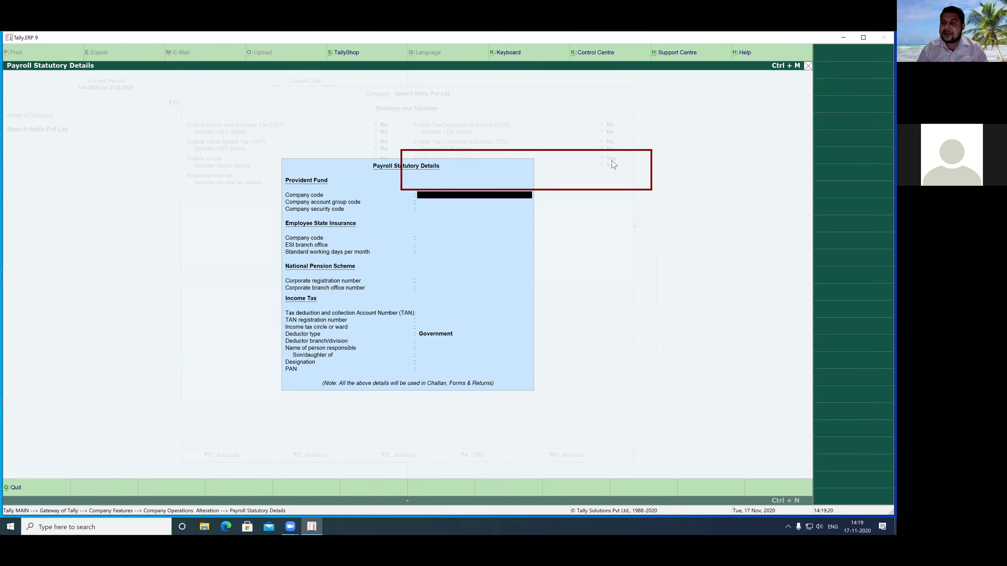
- Accept the payroll statutory details with blank codes and deductor type Government, save the statutory features, and return to the Gateway of Tally
{"action": "key", "text": "Return"}
{"action": "key", "text": "Return"}
{"action": "key", "text": "Return"}
{"action": "key", "text": "Return"}
{"action": "key", "text": "Return"}
{"action": "key", "text": "Return"}
{"action": "key", "text": "Return"}
{"action": "key", "text": "Return"}
{"action": "key", "text": "Return"}
{"action": "key", "text": "Return"}
{"action": "key", "text": "Return"}
{"action": "key", "text": "Return"}
{"action": "key", "text": "Return"}
{"action": "key", "text": "Return"}
{"action": "key", "text": "Return"}
{"action": "key", "text": "Return"}
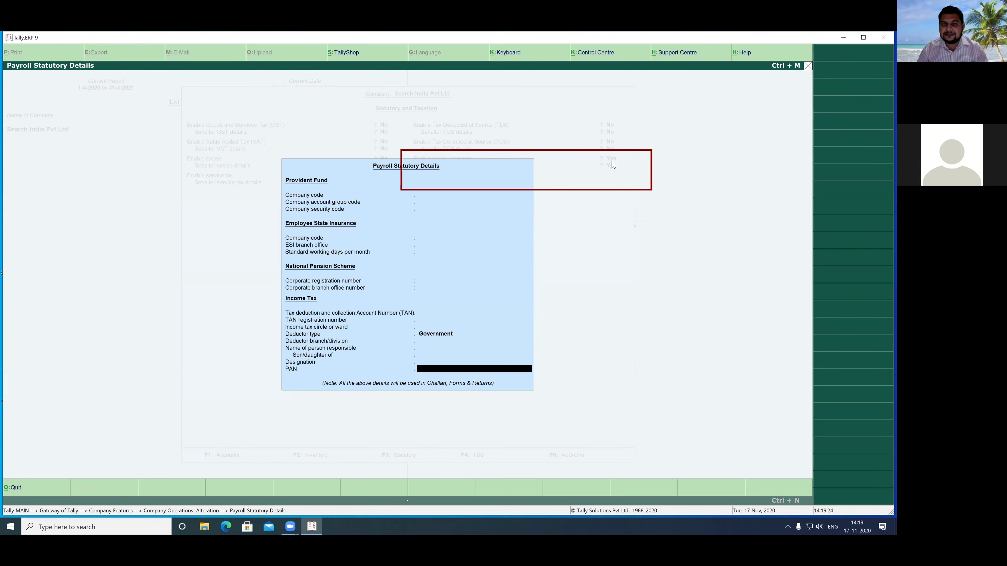
{"action": "key", "text": "Return"}
{"action": "key", "text": "Return"}
{"action": "key", "text": "Return"}
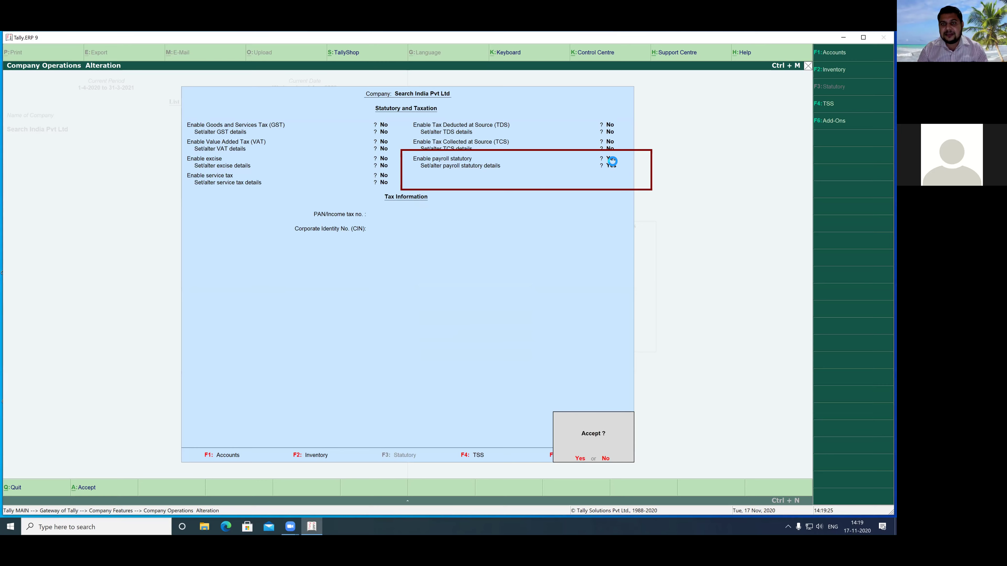
{"action": "key", "text": "Return"}
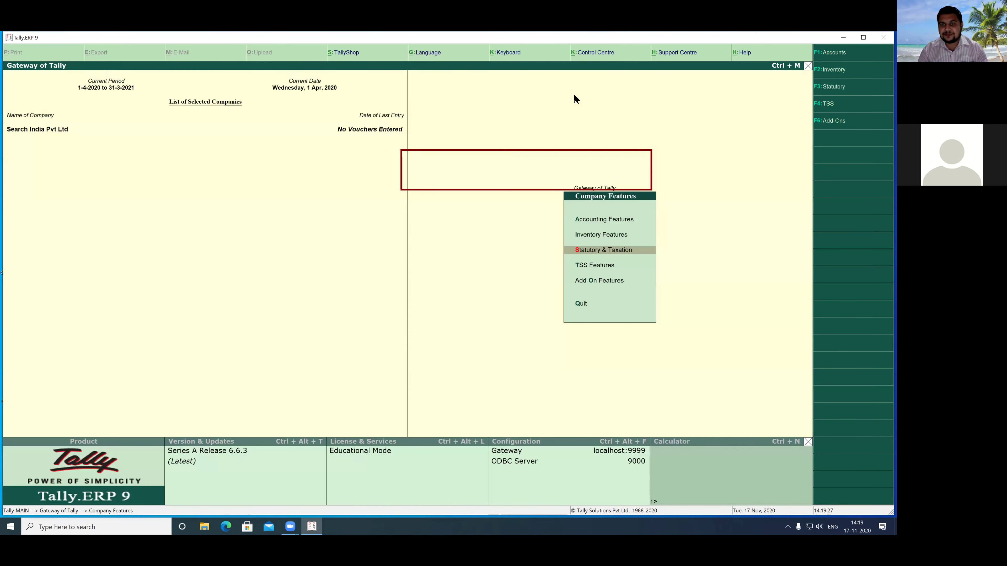
{"action": "key", "text": "Escape"}
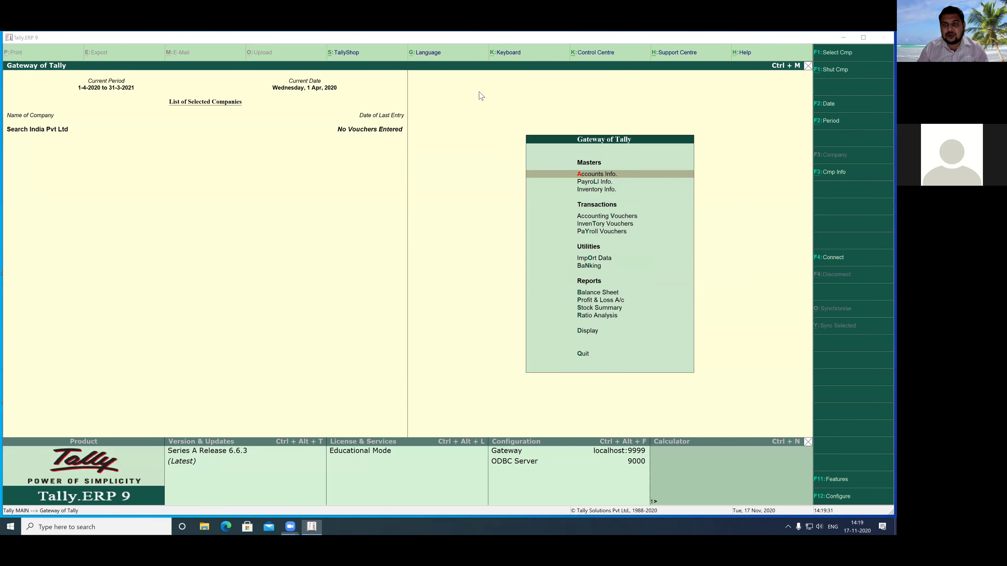
- Create a single employee category named Employee in Payroll Info, allocating revenue items but not non-revenue items
{"action": "left_click", "coordinate": [591, 184]}
{"action": "key", "text": "Escape"}
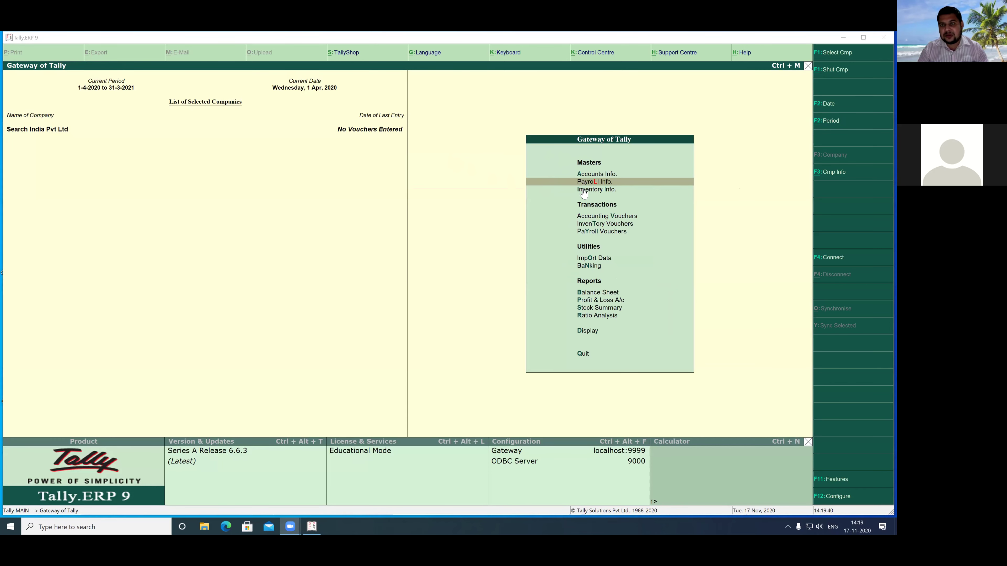
{"action": "left_click", "coordinate": [597, 185]}
{"action": "left_click", "coordinate": [596, 185]}
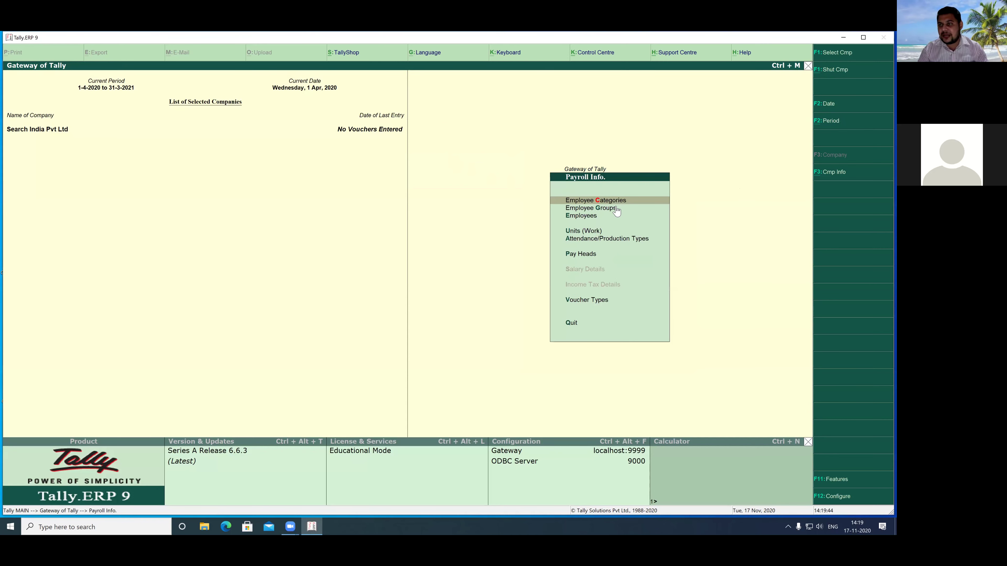
{"action": "left_click", "coordinate": [609, 203]}
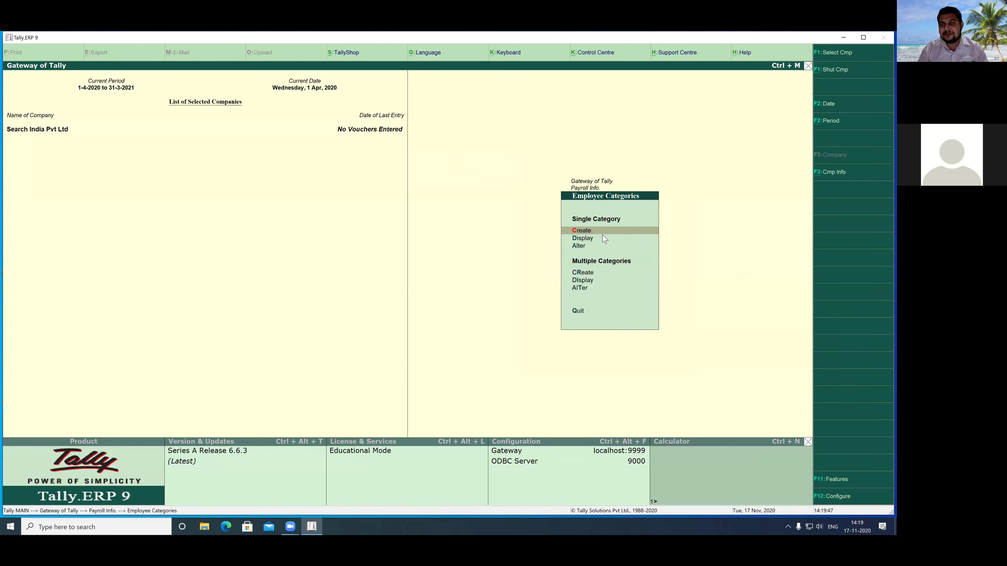
{"action": "left_click", "coordinate": [608, 235]}
{"action": "type", "text": "E"}
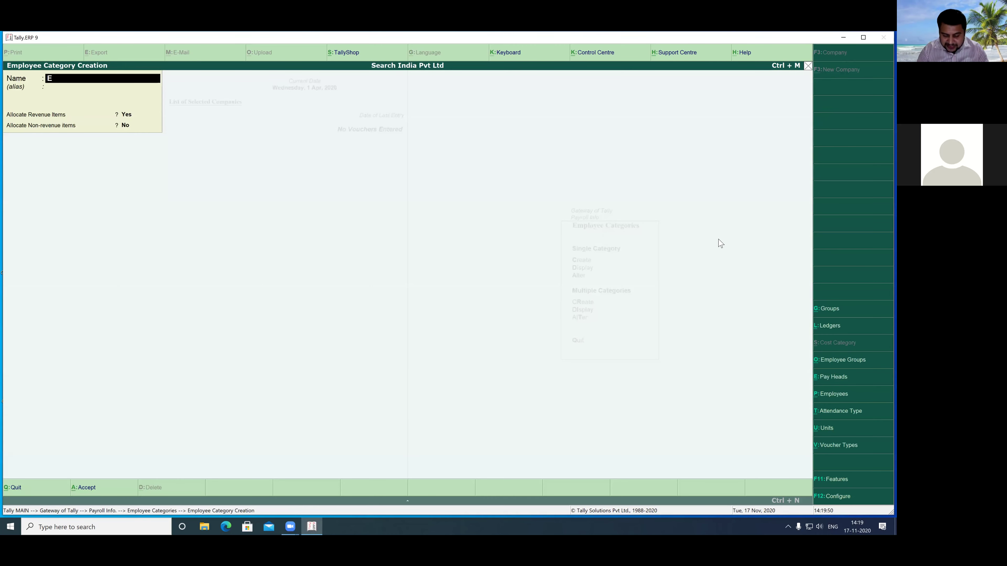
{"action": "type", "text": "mployee"}
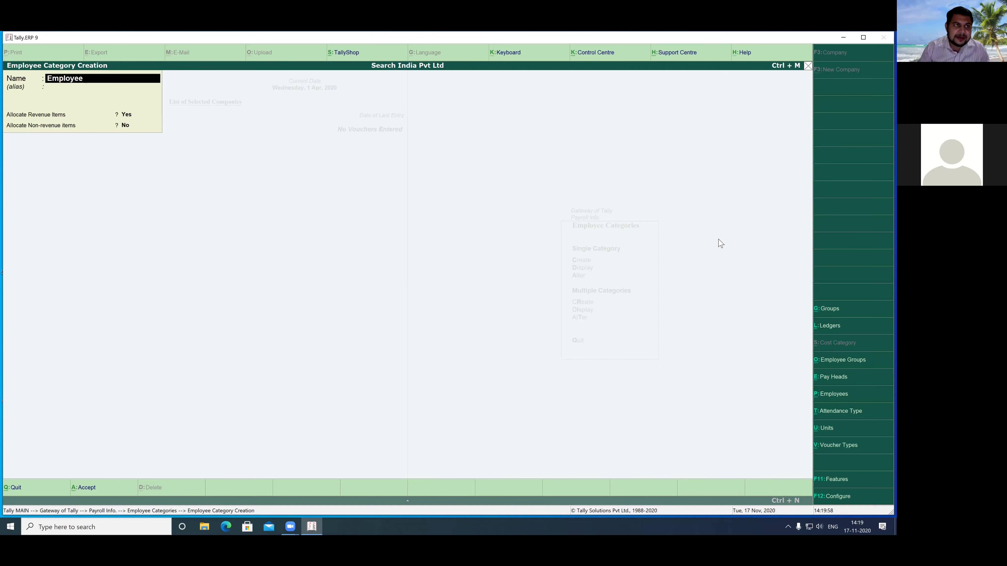
{"action": "key", "text": "Return"}
{"action": "key", "text": "Return"}
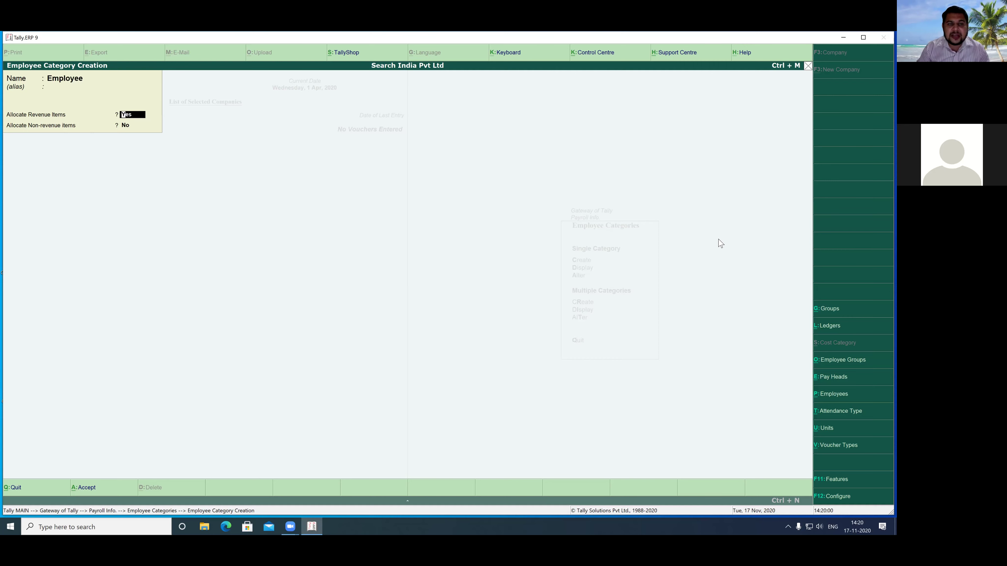
{"action": "key", "text": "Return"}
{"action": "key", "text": "Return"}
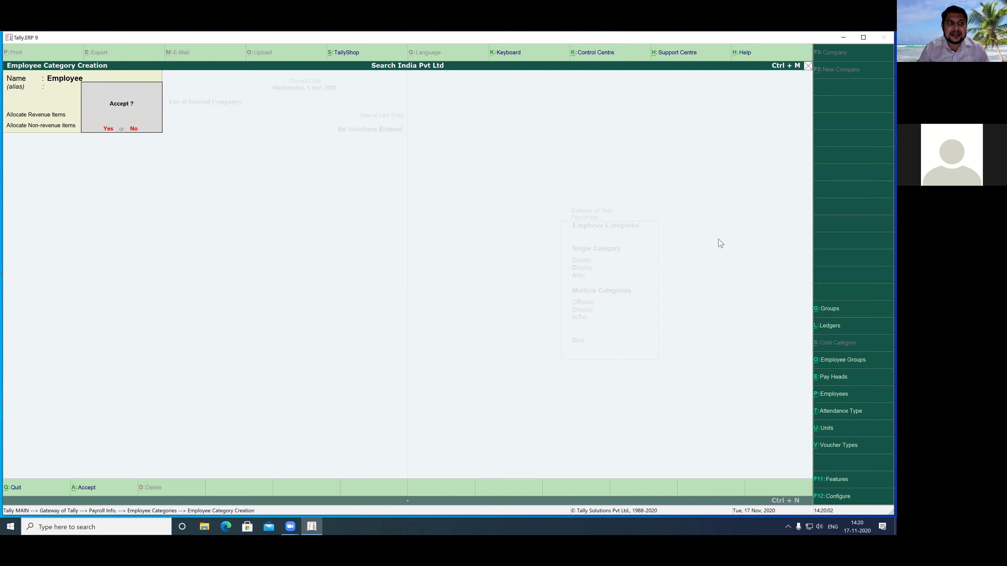
{"action": "key", "text": "Return"}
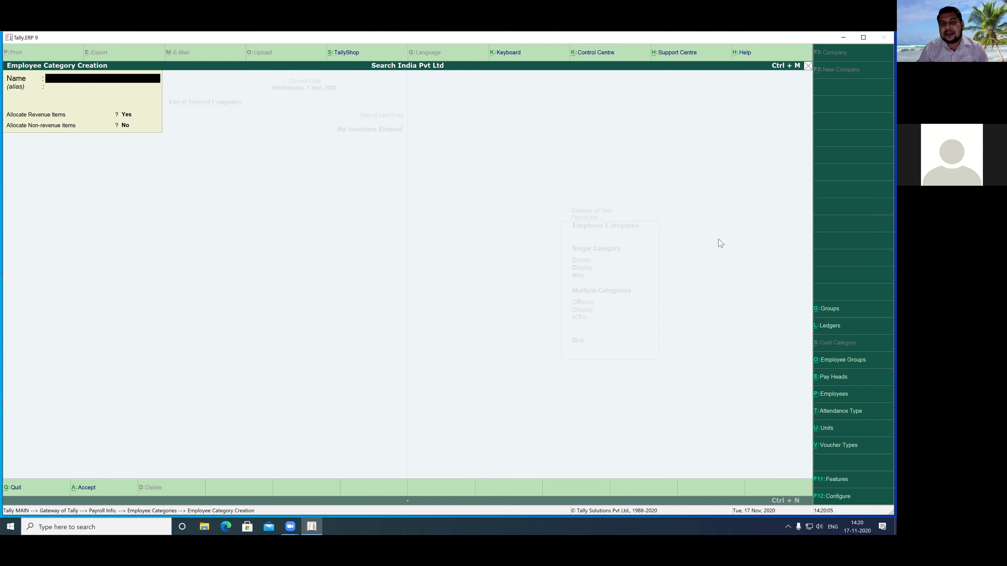
{"action": "key", "text": "Escape"}
{"action": "key", "text": "Return"}
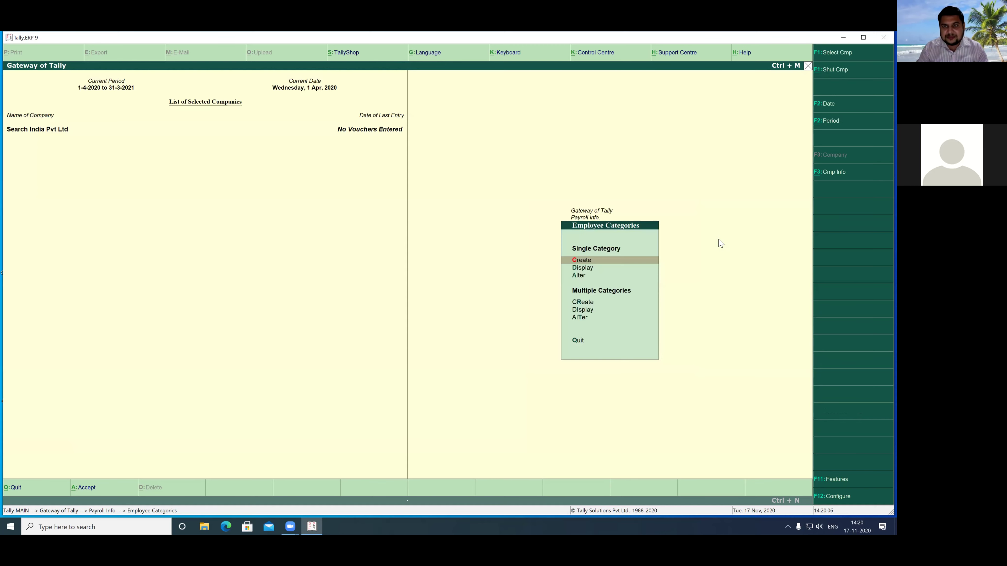
- Start creating a single employee group in Payroll Info and assign it to the Employee category
{"action": "key", "text": "Escape"}
{"action": "key", "text": "Down"}
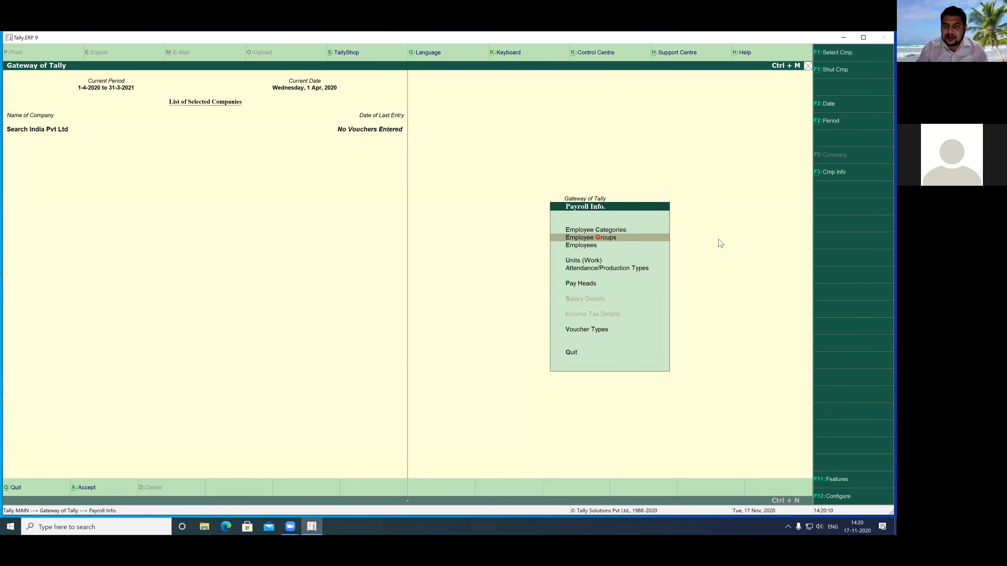
{"action": "key", "text": "Return"}
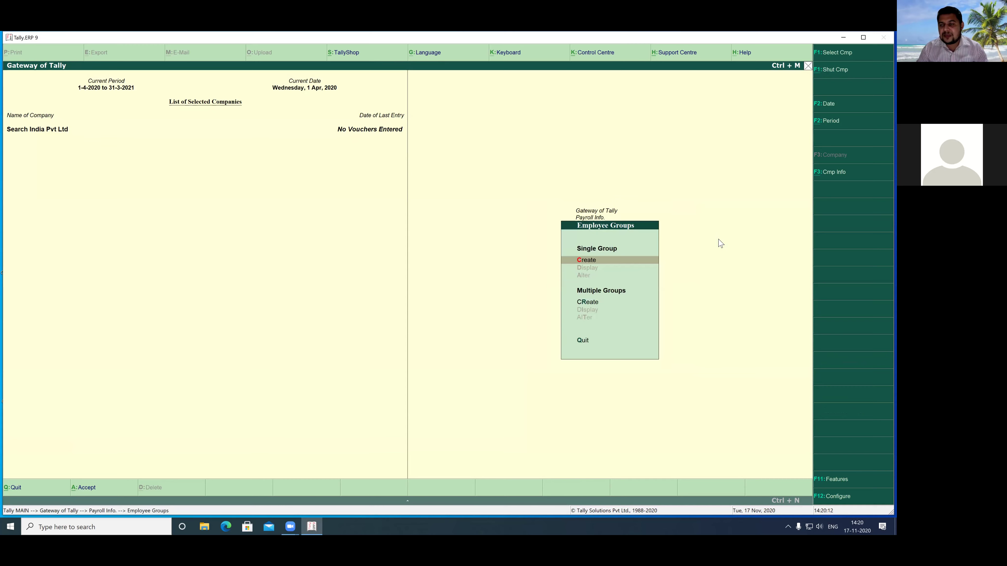
{"action": "key", "text": "Return"}
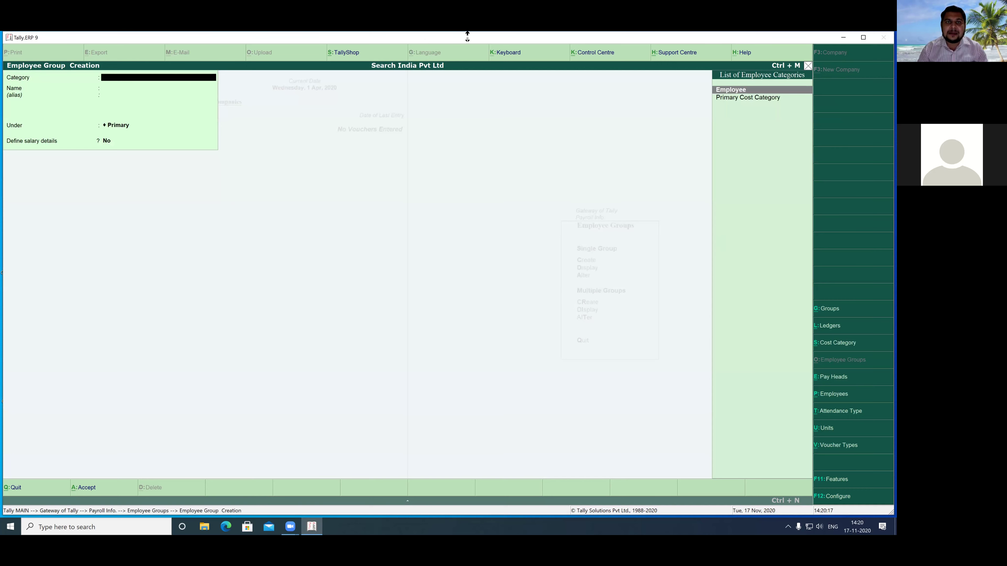
{"action": "mouse_move", "coordinate": [579, 151]}
{"action": "left_mouse_down"}
{"action": "mouse_move", "coordinate": [684, 115]}
{"action": "mouse_move", "coordinate": [707, 92]}
{"action": "mouse_move", "coordinate": [709, 111]}
{"action": "left_mouse_up"}
{"action": "left_click", "coordinate": [701, 89]}
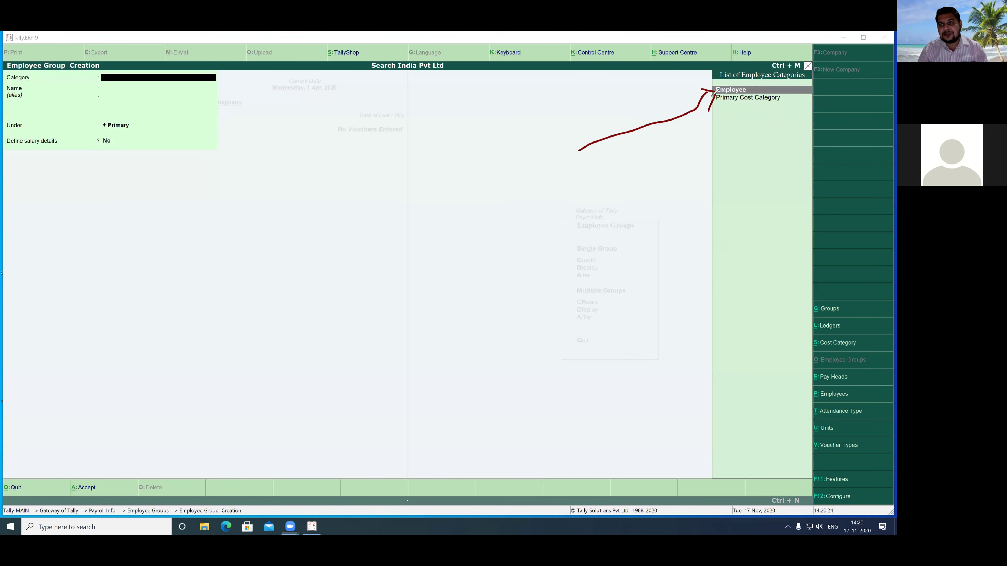
{"action": "key", "text": "Return"}
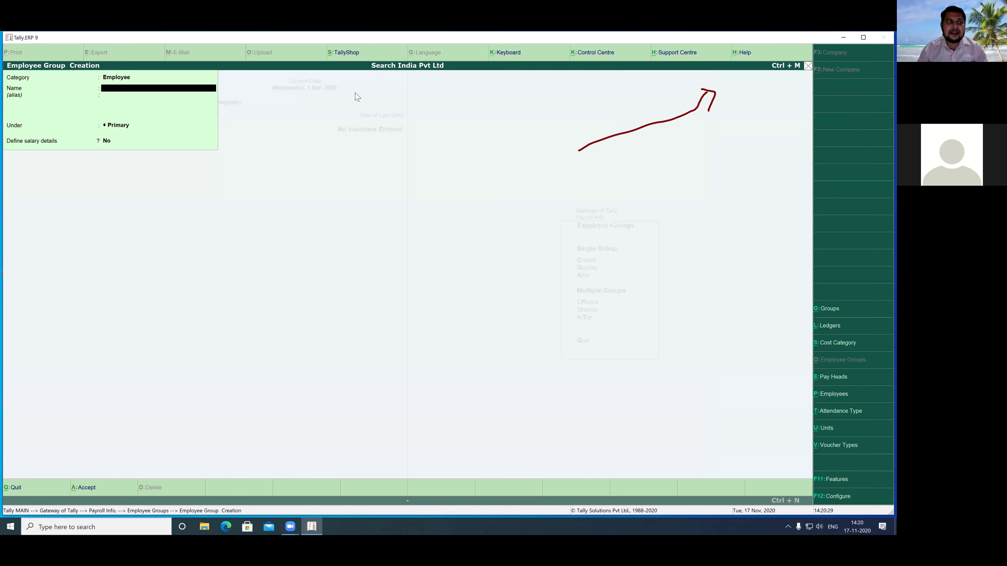
{"action": "left_click_drag", "start_coordinate": [95, 71], "coordinate": [157, 83]}
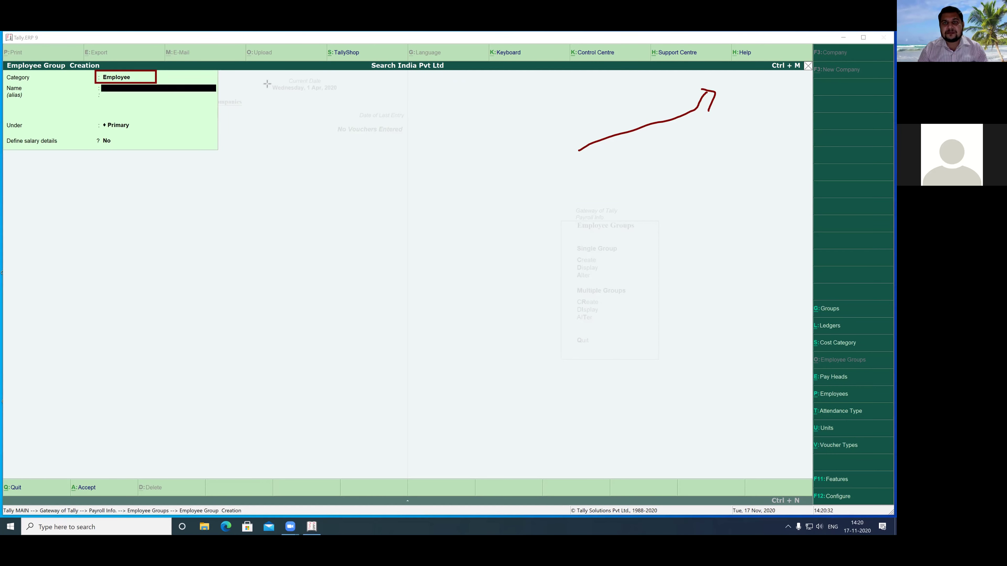
{"action": "left_click", "coordinate": [117, 91]}
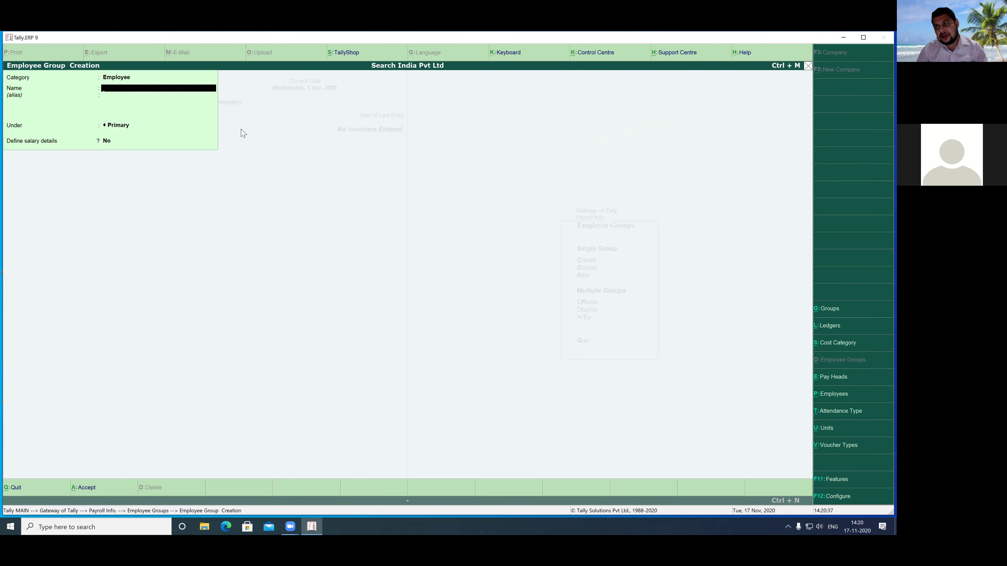
- Name the employee group Purchase Dept, keep it under Primary without salary details, save it, and return to Payroll Info
{"action": "type", "text": "Purc"}
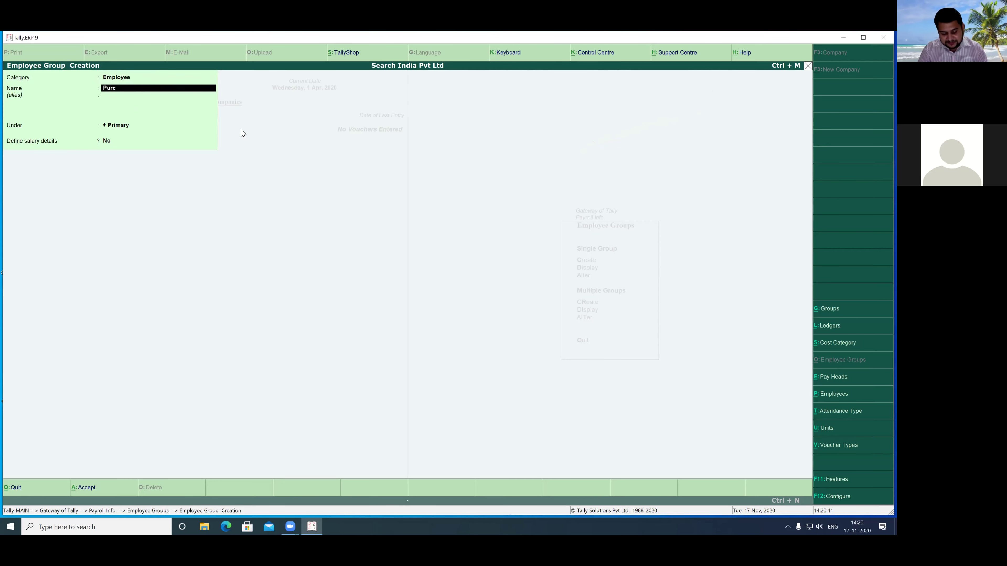
{"action": "type", "text": "hase De"}
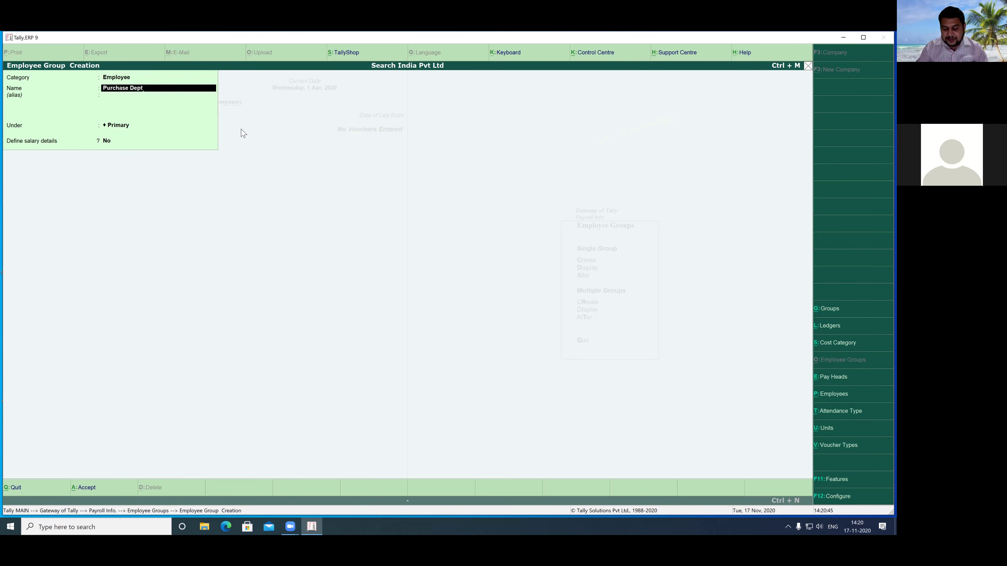
{"action": "type", "text": "pt"}
{"action": "key", "text": "Return"}
{"action": "key", "text": "Return"}
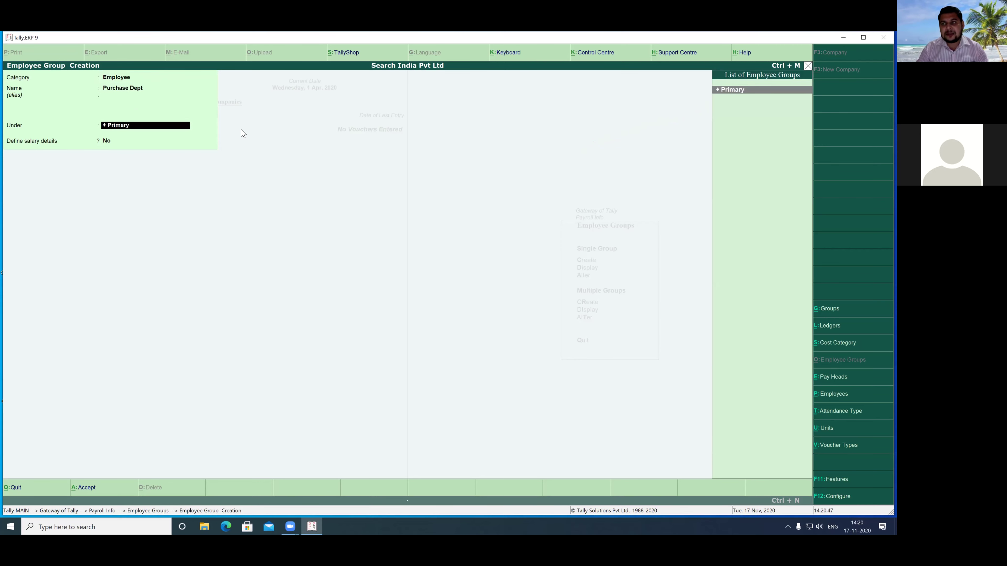
{"action": "key", "text": "Return"}
{"action": "key", "text": "Return"}
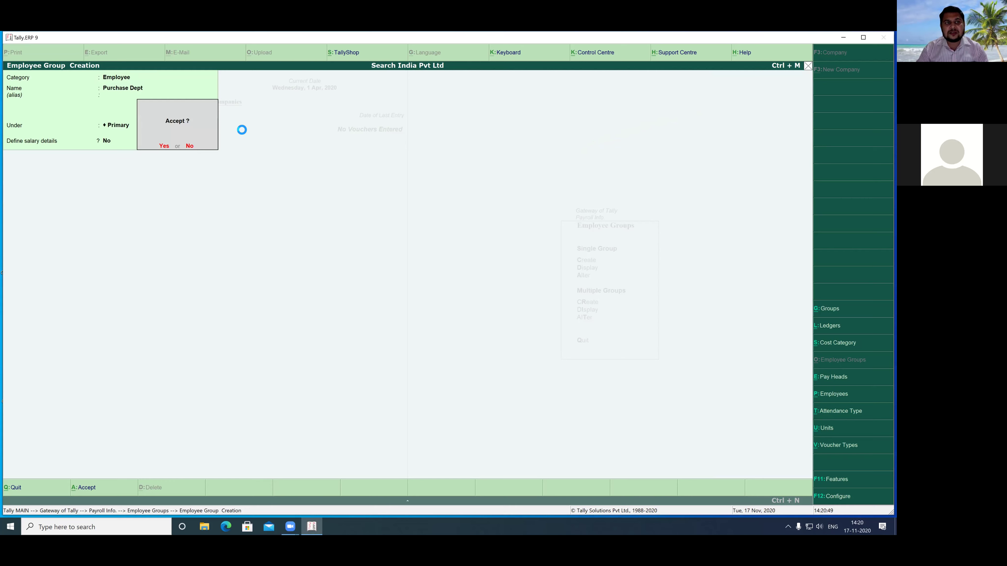
{"action": "key", "text": "Return"}
{"action": "key", "text": "Escape"}
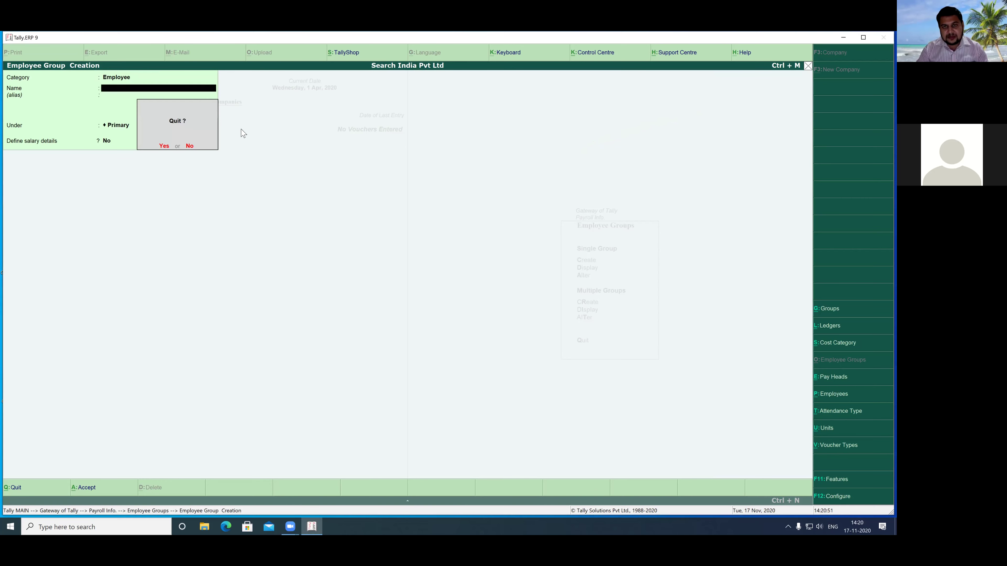
{"action": "key", "text": "Return"}
{"action": "key", "text": "Escape"}
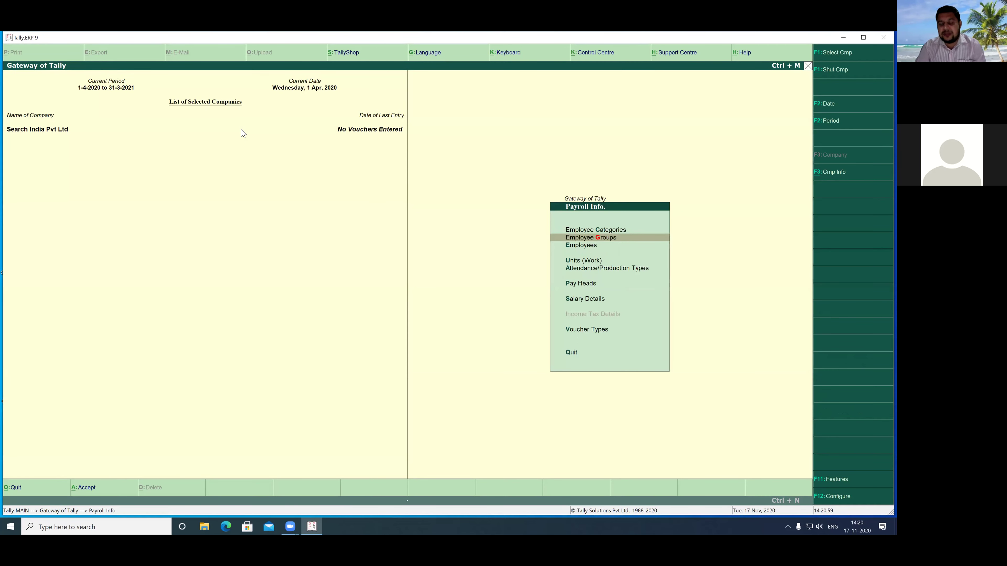
- Start creating a single employee in the Employee category and enter the employee's name
{"action": "key", "text": "Down"}
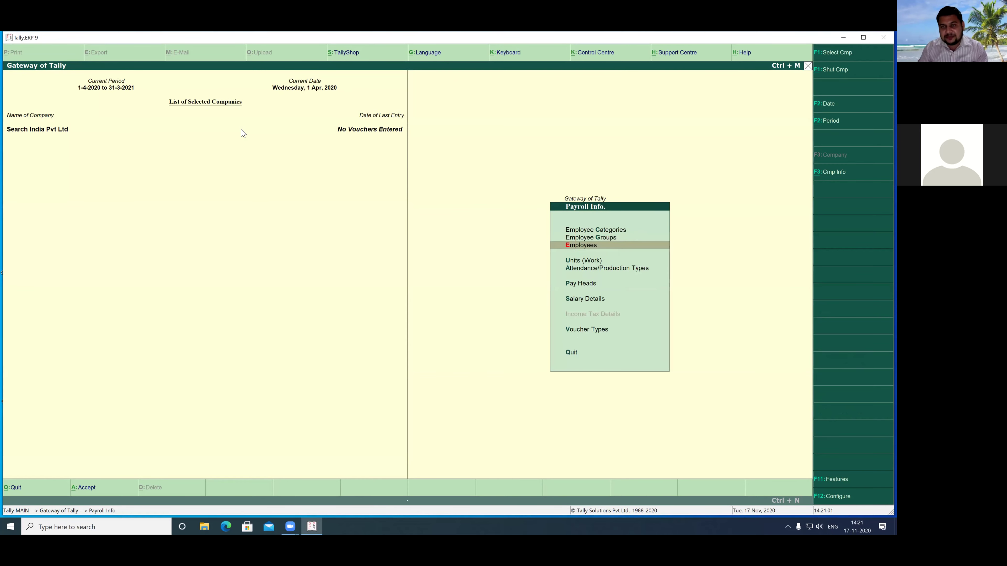
{"action": "key", "text": "Return"}
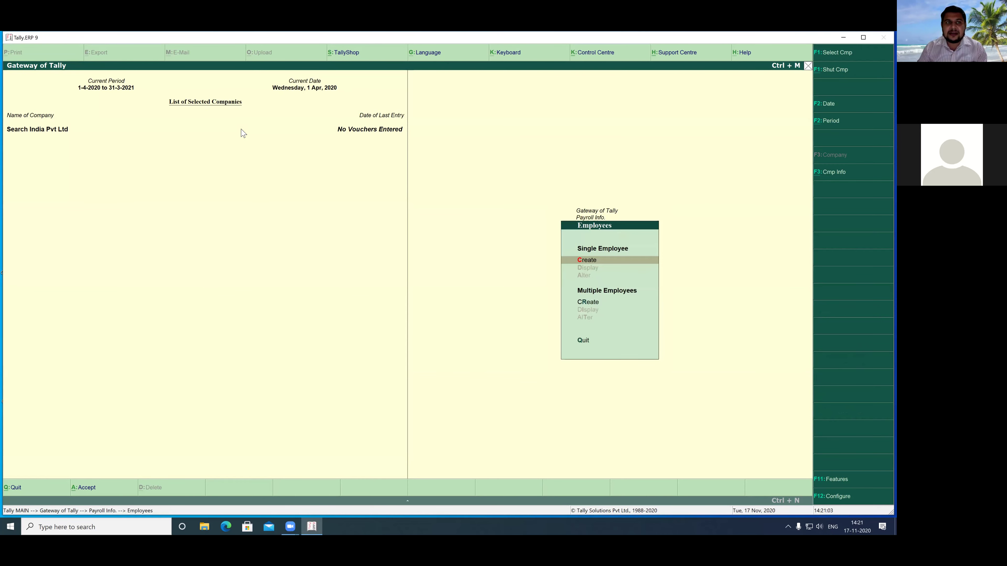
{"action": "key", "text": "Return"}
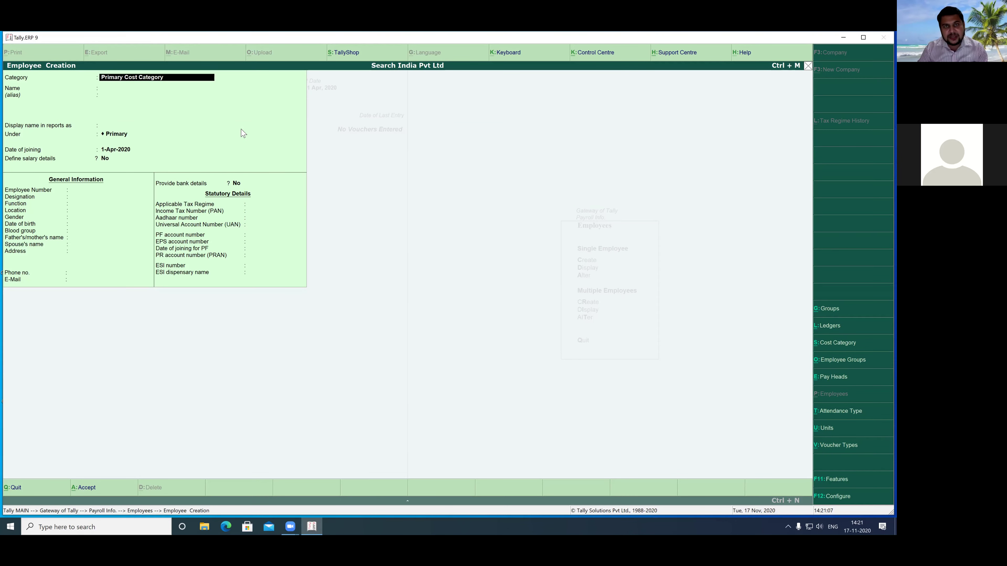
{"action": "type", "text": "E"}
{"action": "key", "text": "Return"}
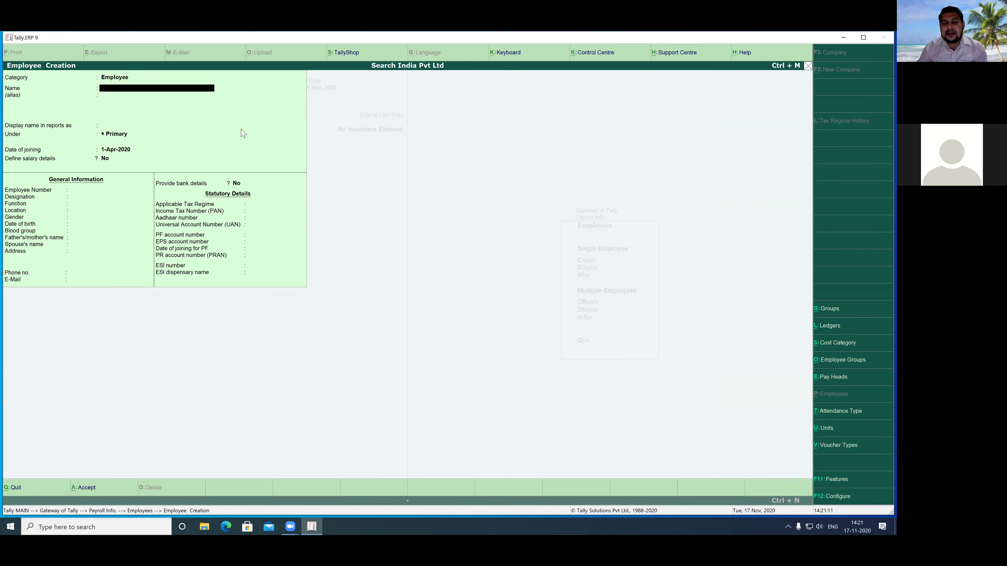
{"action": "type", "text": "Aman"}
{"action": "key", "text": "Return"}
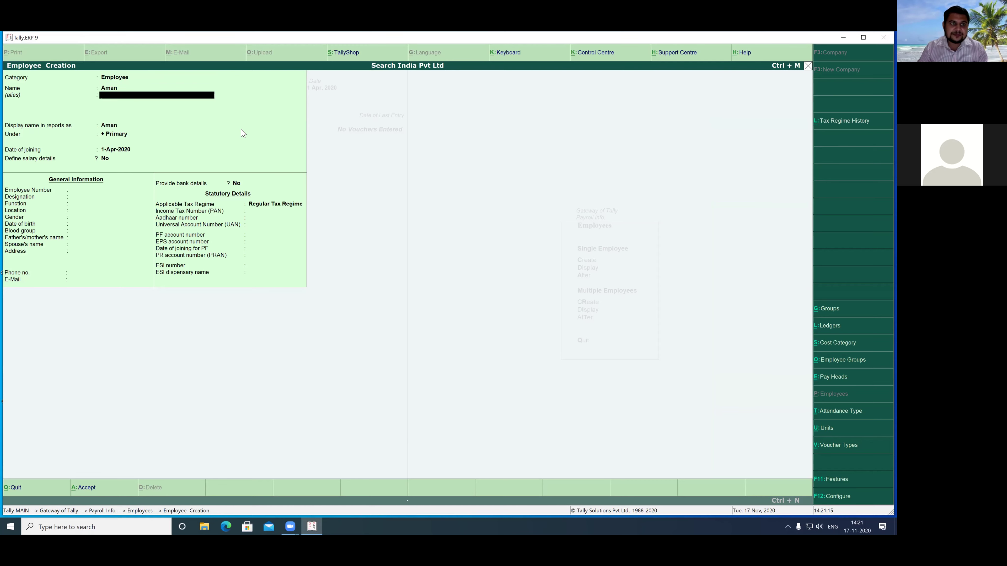
- Place the employee under Purchase Dept with no alias, keeping the joining date 1-Apr-2020 and Define salary details at No
{"action": "key", "text": "Return"}
{"action": "key", "text": "Return"}
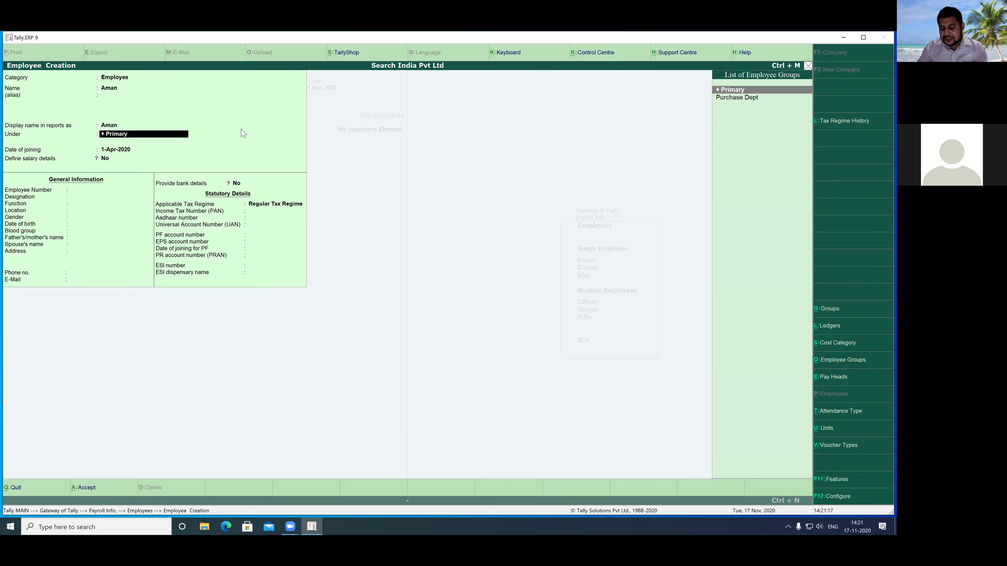
{"action": "key", "text": "Down"}
{"action": "key", "text": "Return"}
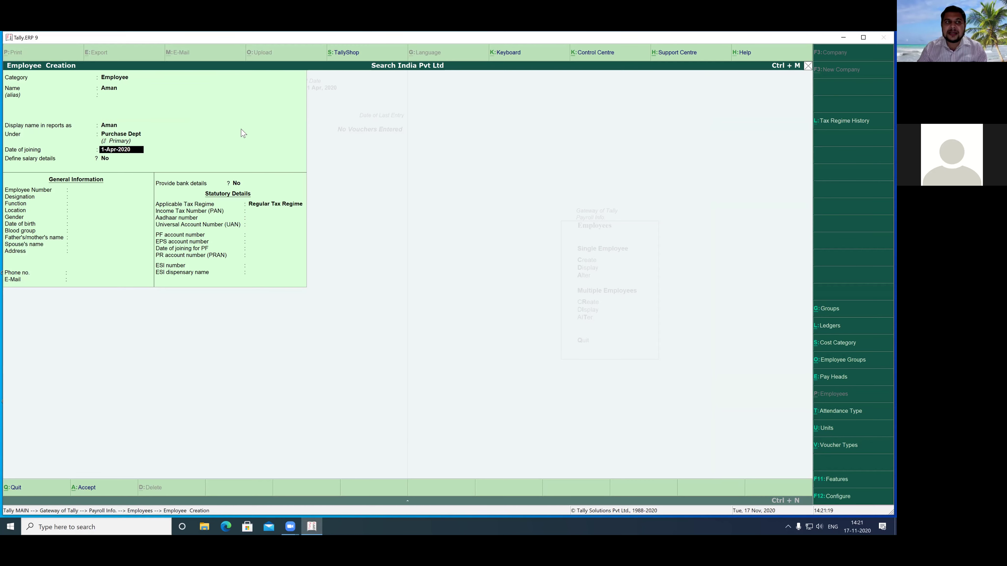
{"action": "key", "text": "Return"}
{"action": "key", "text": "Return"}
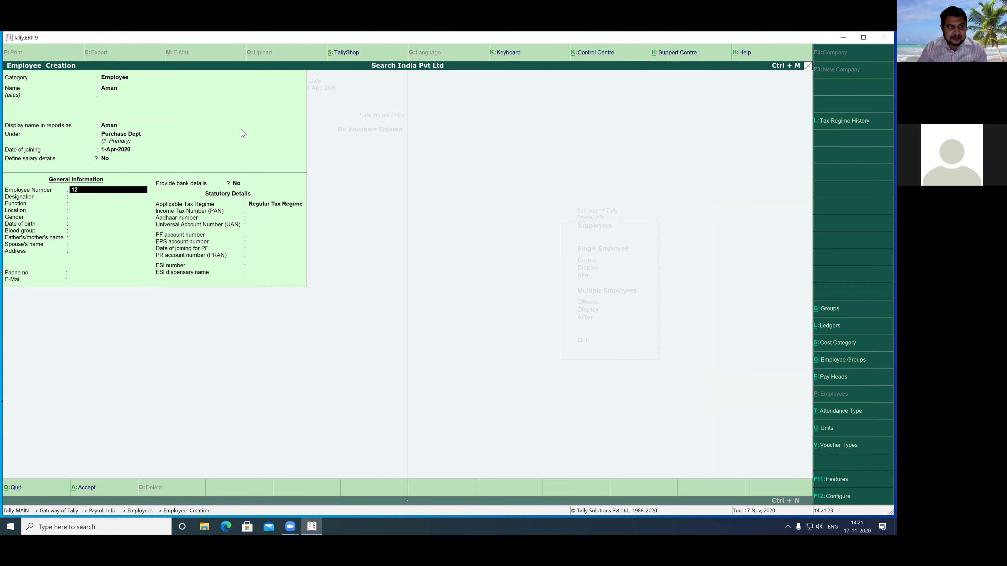
- Enter the employee number and set the designation to Purchase Excutive
{"action": "type", "text": "12"}
{"action": "key", "text": "Return"}
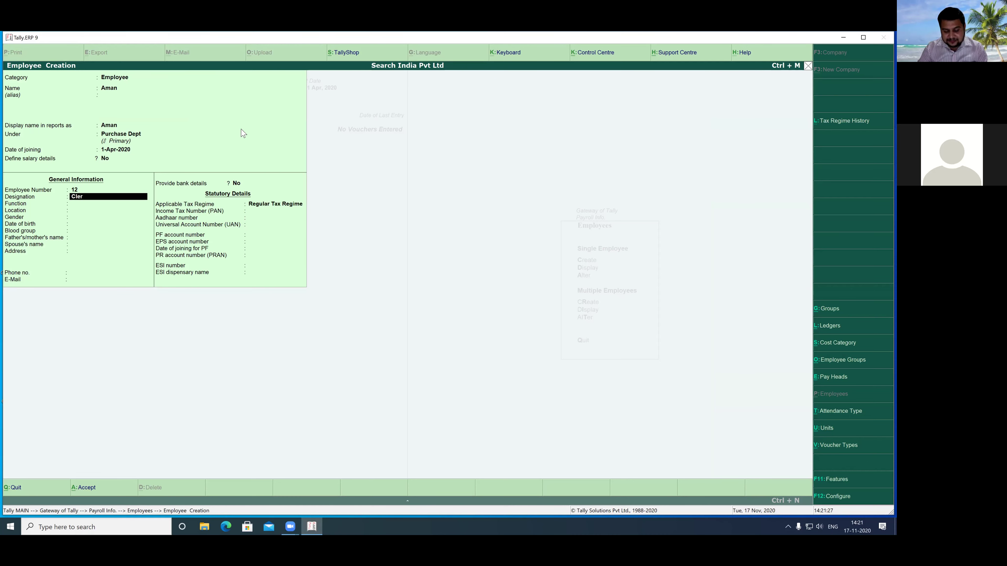
{"action": "type", "text": "Sales Man"}
{"action": "key", "text": "Return"}
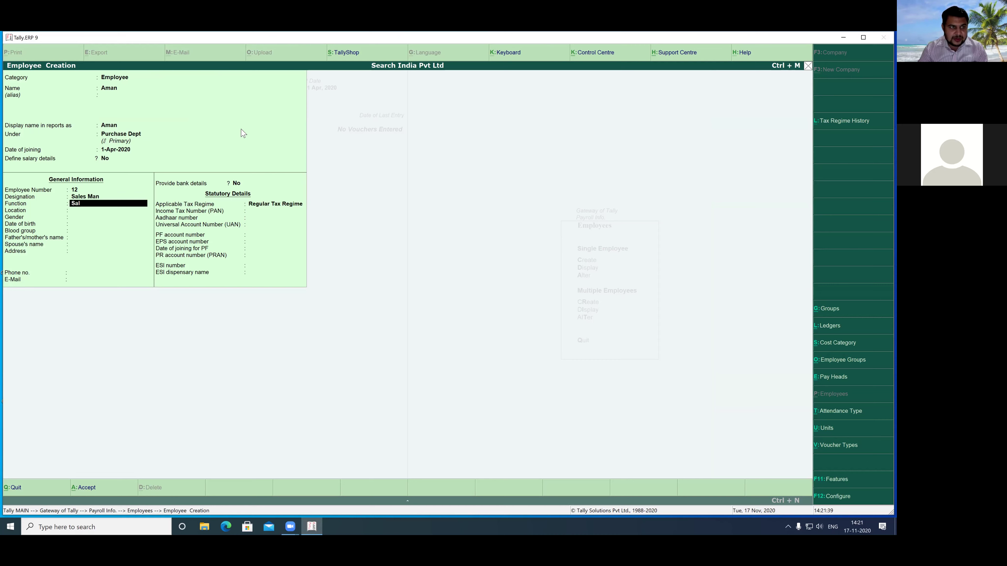
{"action": "key", "text": "BackSpace"}
{"action": "type", "text": "Purchase"}
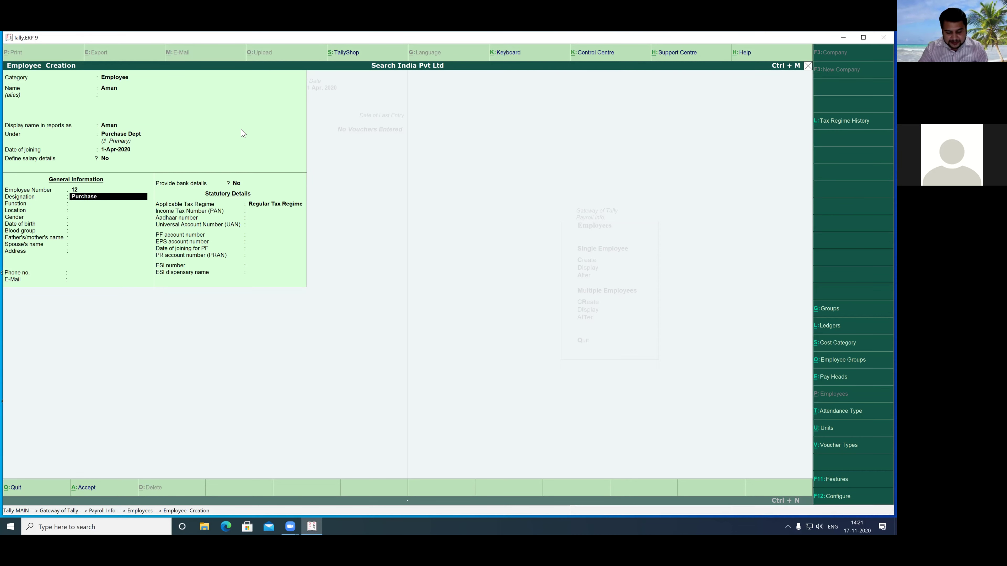
{"action": "type", "text": " Excutive"}
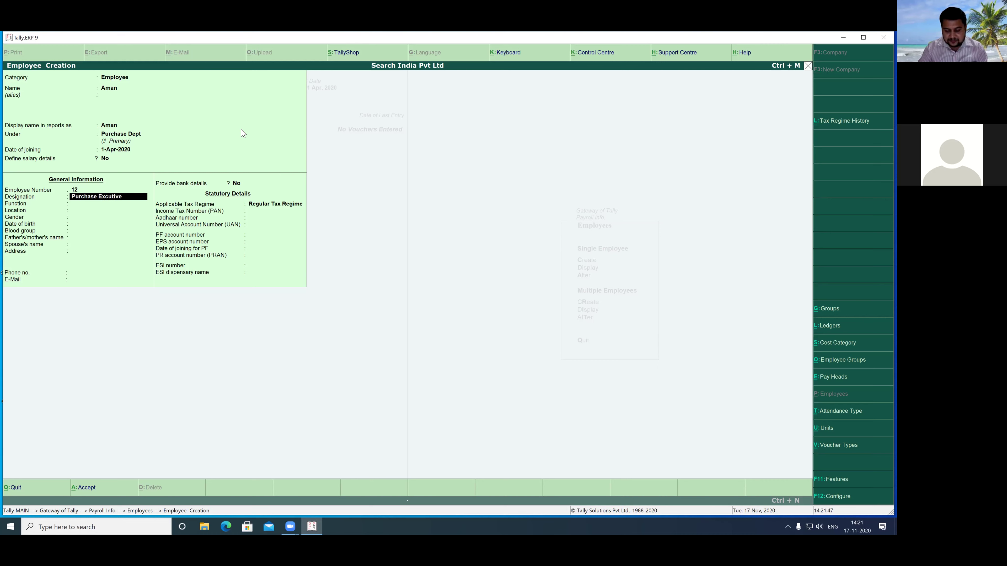
{"action": "key", "text": "Return"}
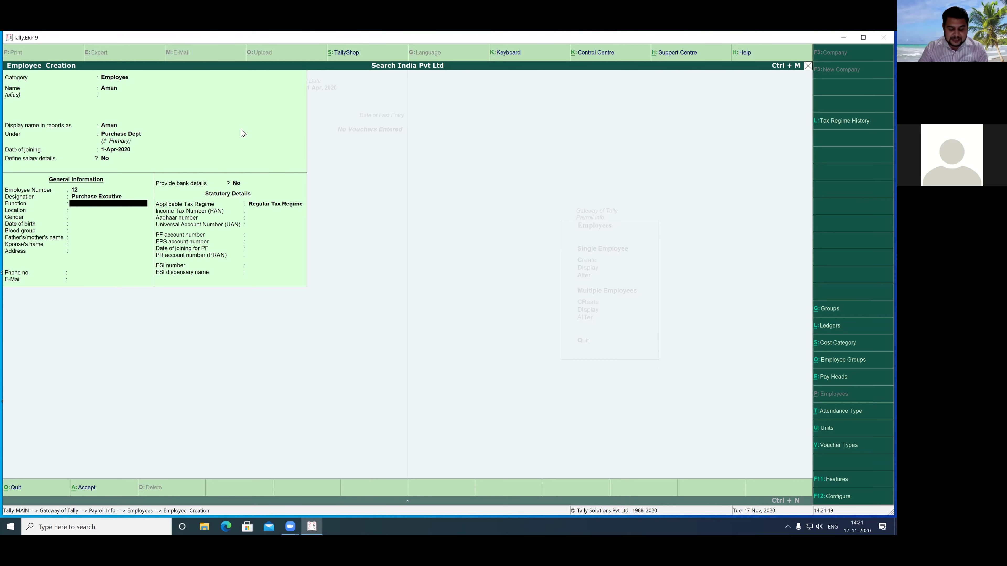
- Set the employee's function to Purchase New Product, location to Delhi, and gender to Male
{"action": "type", "text": "Purc"}
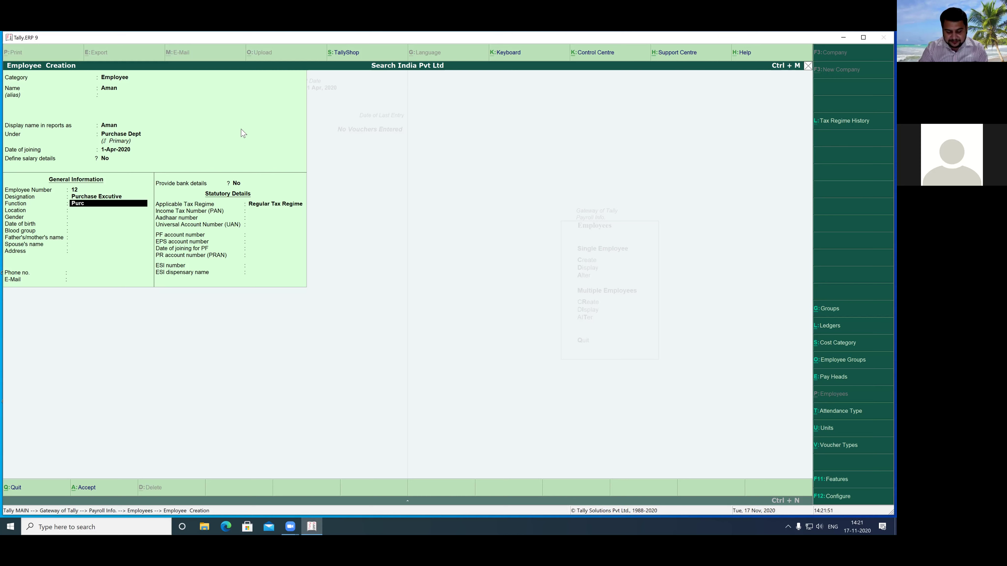
{"action": "type", "text": "hase New Prod"}
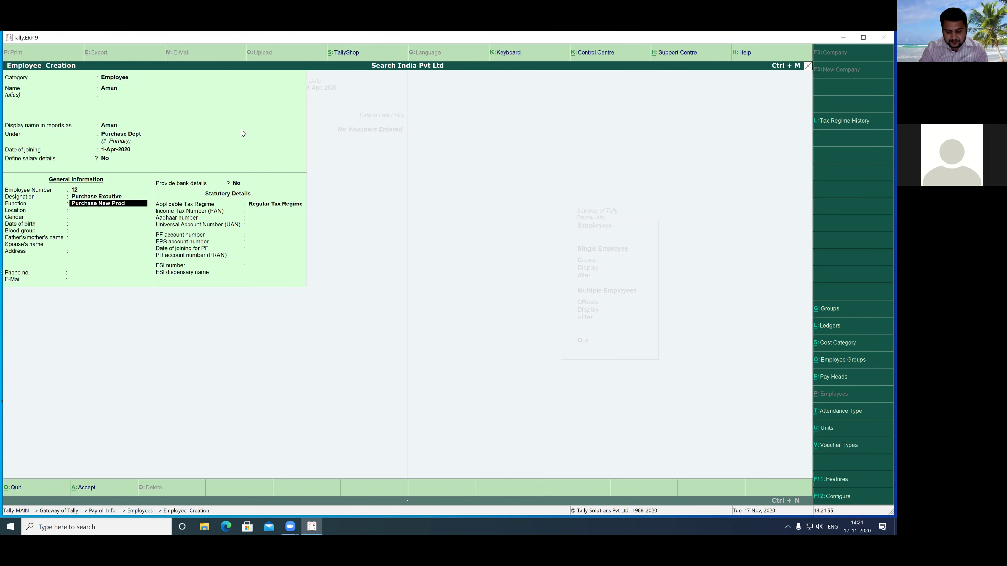
{"action": "type", "text": "uct"}
{"action": "key", "text": "Return"}
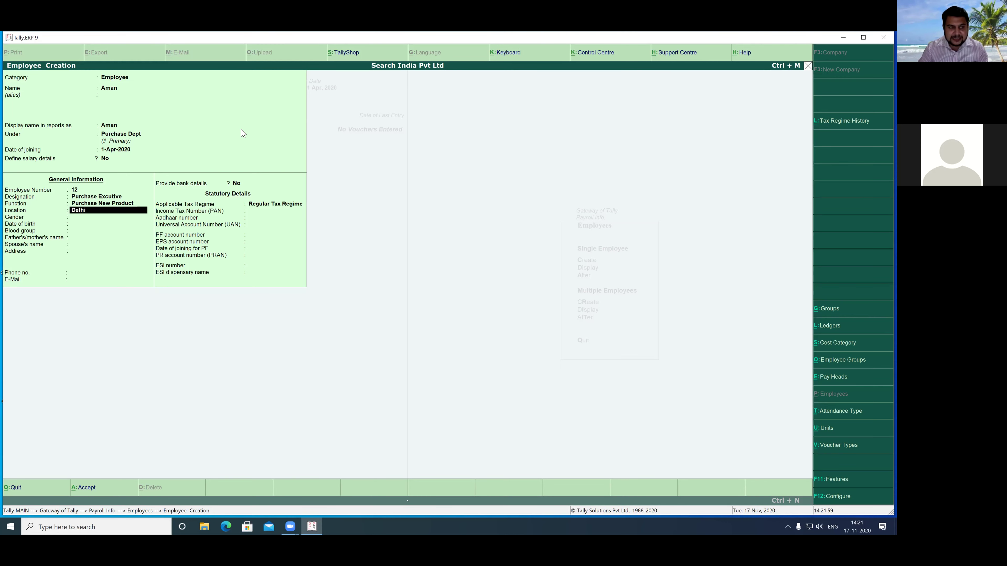
{"action": "key", "text": "Return"}
{"action": "key", "text": "Down"}
{"action": "key", "text": "Down"}
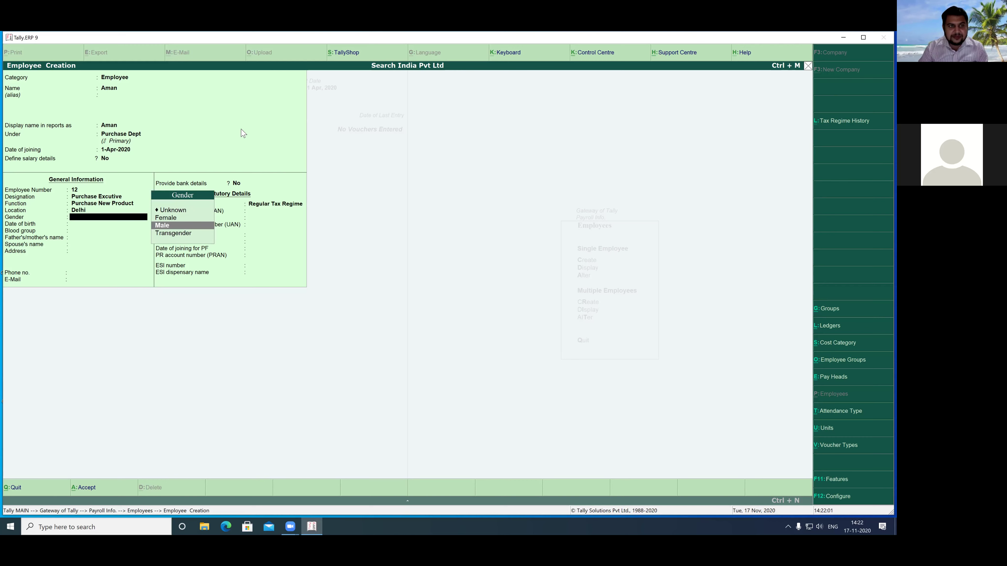
{"action": "key", "text": "Return"}
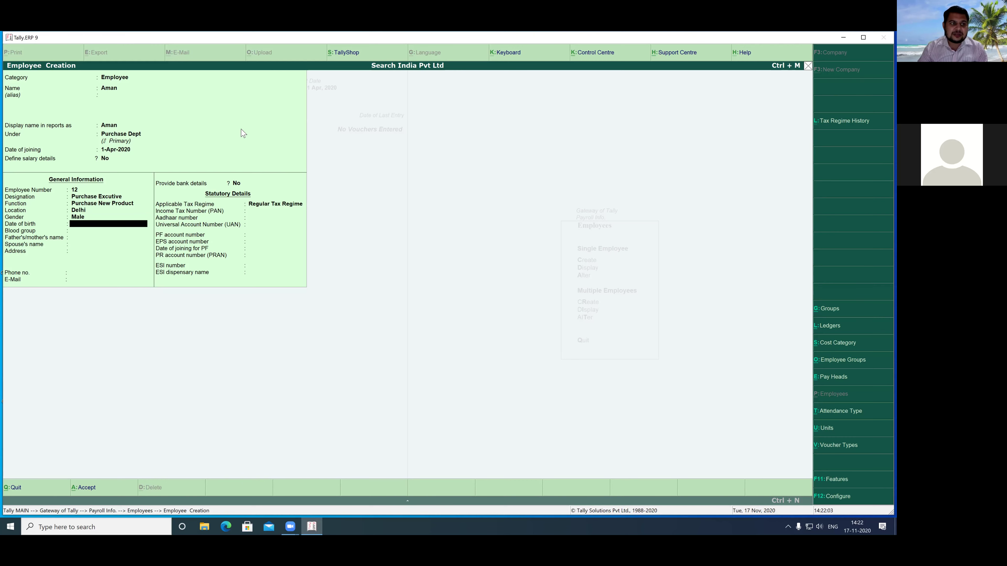
- Keep the remaining personal, bank and statutory details blank or at their defaults, save the employee, and return to the Employees menu
{"action": "key", "text": "Return"}
{"action": "key", "text": "Return"}
{"action": "key", "text": "Return"}
{"action": "key", "text": "Return"}
{"action": "key", "text": "Return"}
{"action": "key", "text": "Return"}
{"action": "key", "text": "Return"}
{"action": "key", "text": "Return"}
{"action": "key", "text": "Return"}
{"action": "key", "text": "Return"}
{"action": "key", "text": "Return"}
{"action": "key", "text": "Return"}
{"action": "key", "text": "Return"}
{"action": "key", "text": "Return"}
{"action": "key", "text": "Return"}
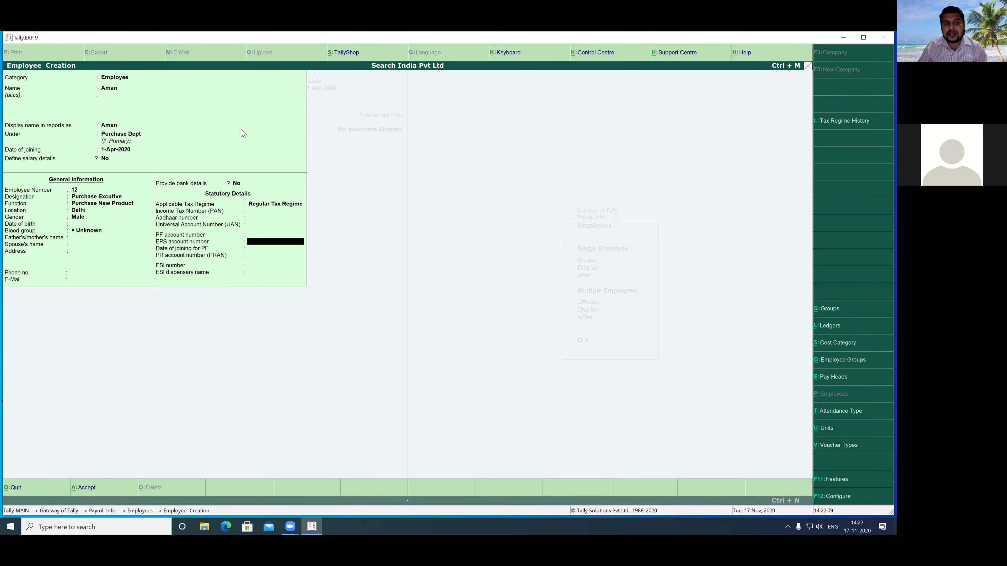
{"action": "key", "text": "Return"}
{"action": "key", "text": "Return"}
{"action": "key", "text": "Return"}
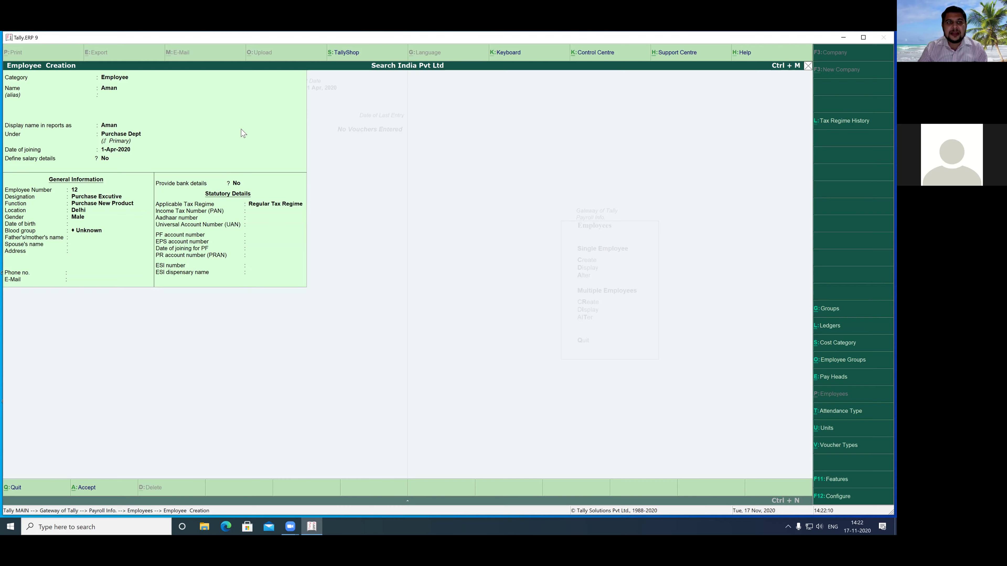
{"action": "key", "text": "Return"}
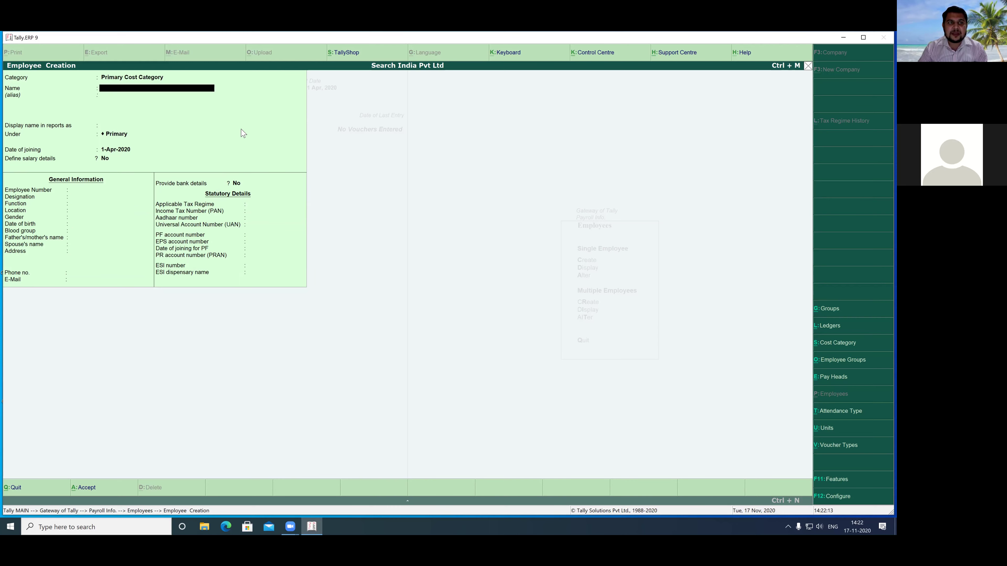
{"action": "key", "text": "Escape"}
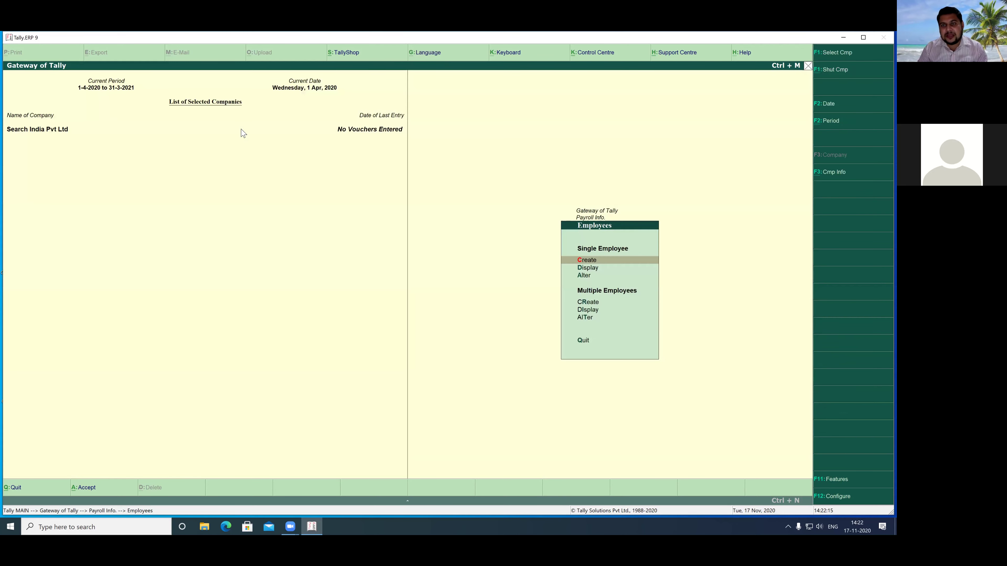
- Create a simple work unit with the symbol hrs, no formal name, and 2 decimal places
{"action": "key", "text": "Escape"}
{"action": "key", "text": "Down"}
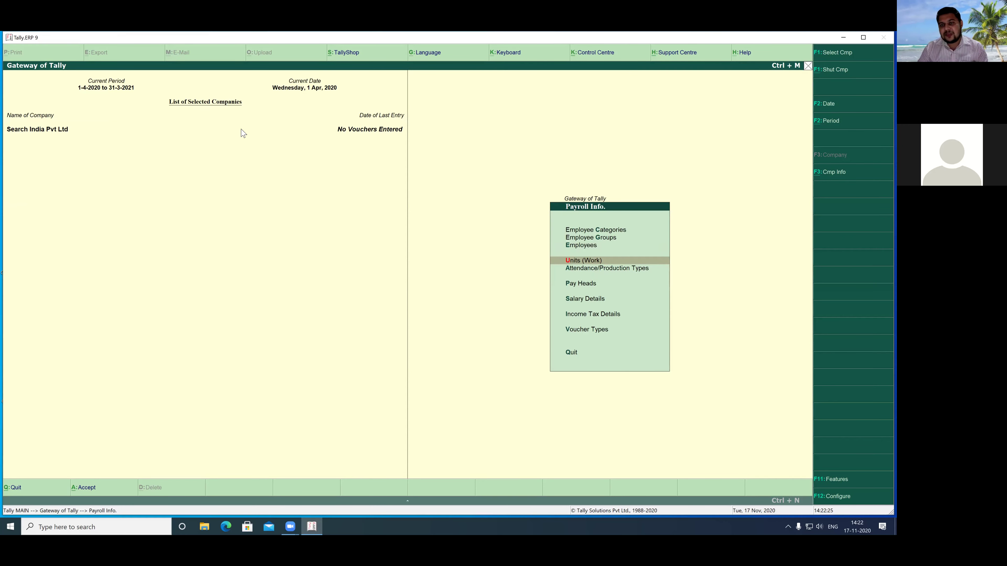
{"action": "key", "text": "Return"}
{"action": "key", "text": "Return"}
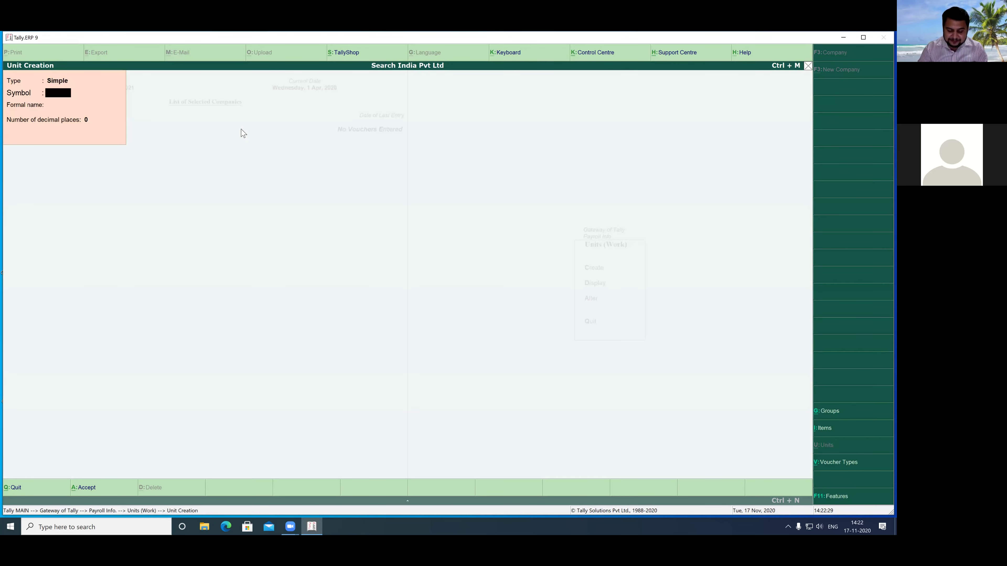
{"action": "type", "text": "hrs"}
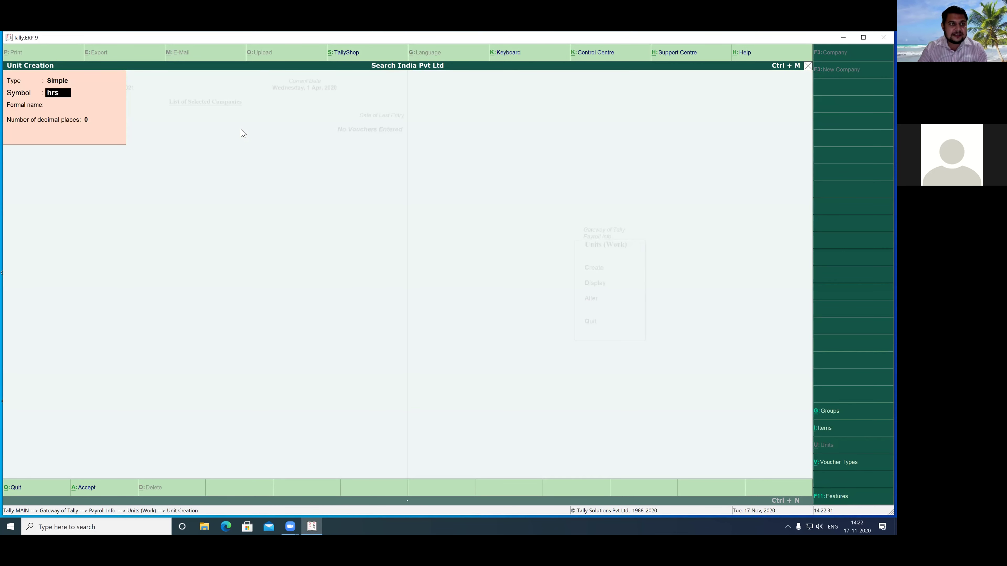
{"action": "key", "text": "Return"}
{"action": "key", "text": "Return"}
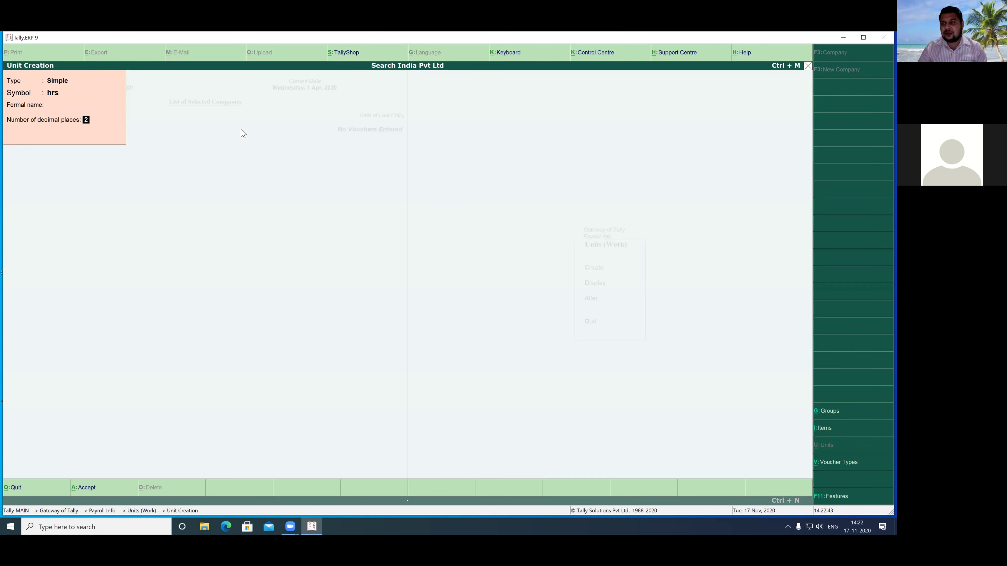
{"action": "key", "text": "Return"}
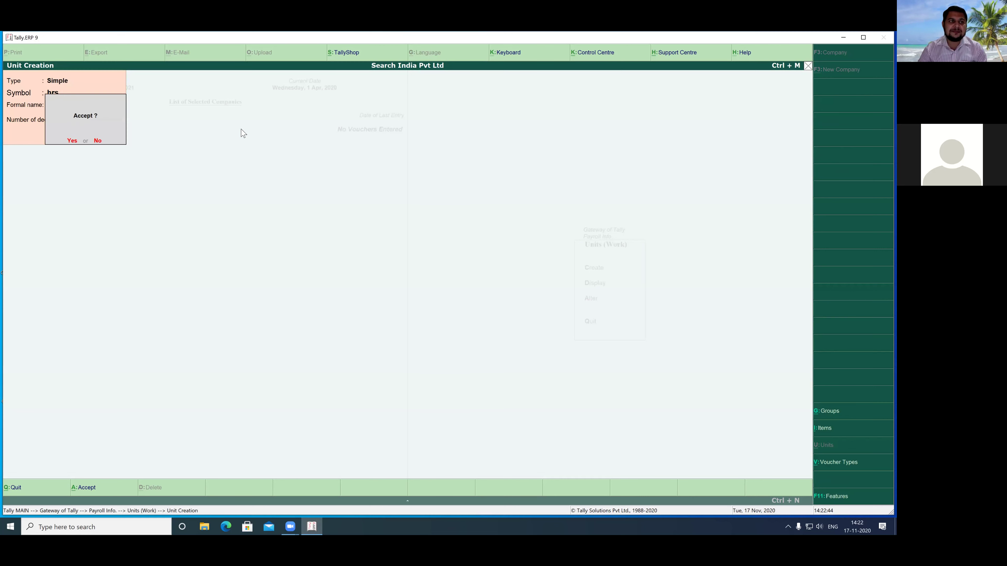
{"action": "key", "text": "Return"}
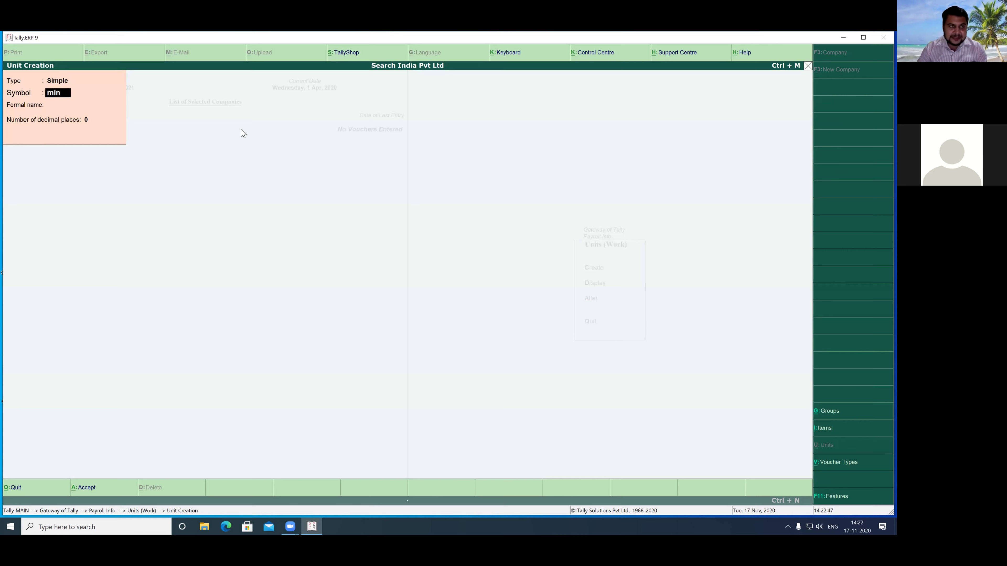
- Create a simple work unit with the symbol min, no formal name, and 0 decimal places
{"action": "type", "text": "min"}
{"action": "key", "text": "Return"}
{"action": "key", "text": "Return"}
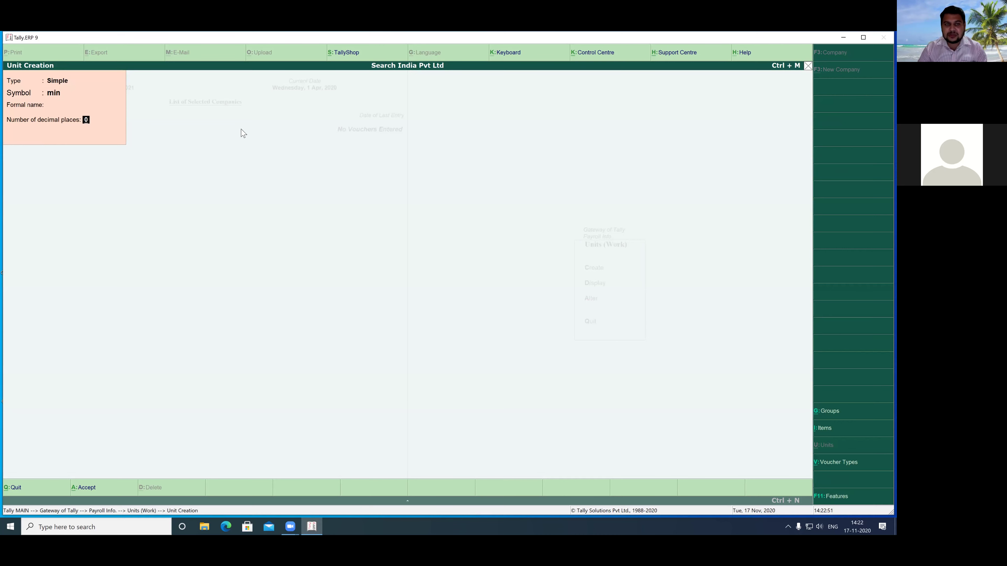
{"action": "key", "text": "Return"}
{"action": "key", "text": "Return"}
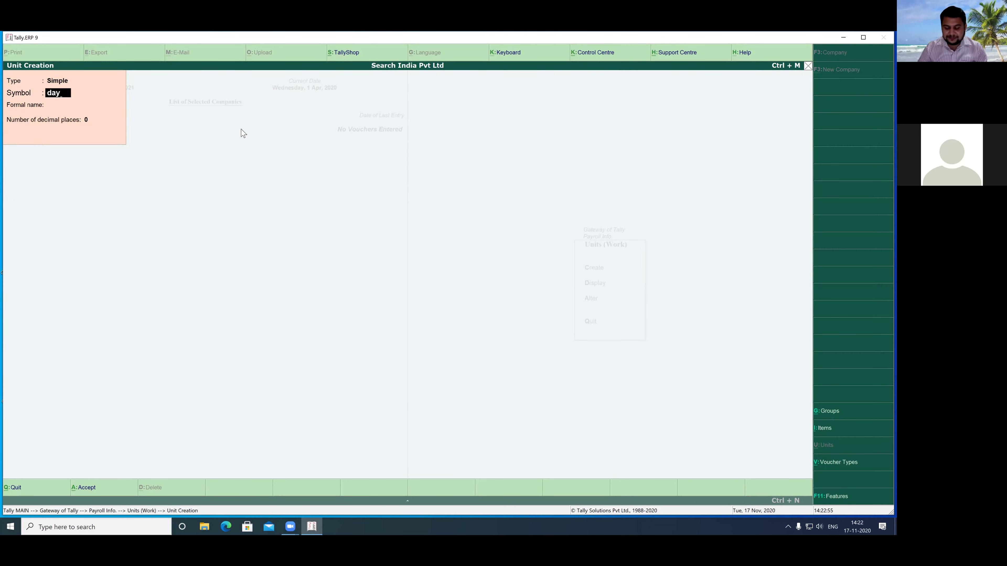
- Create a simple work unit with the symbol day, no formal name, and 0 decimal places
{"action": "key", "text": "Return"}
{"action": "key", "text": "Return"}
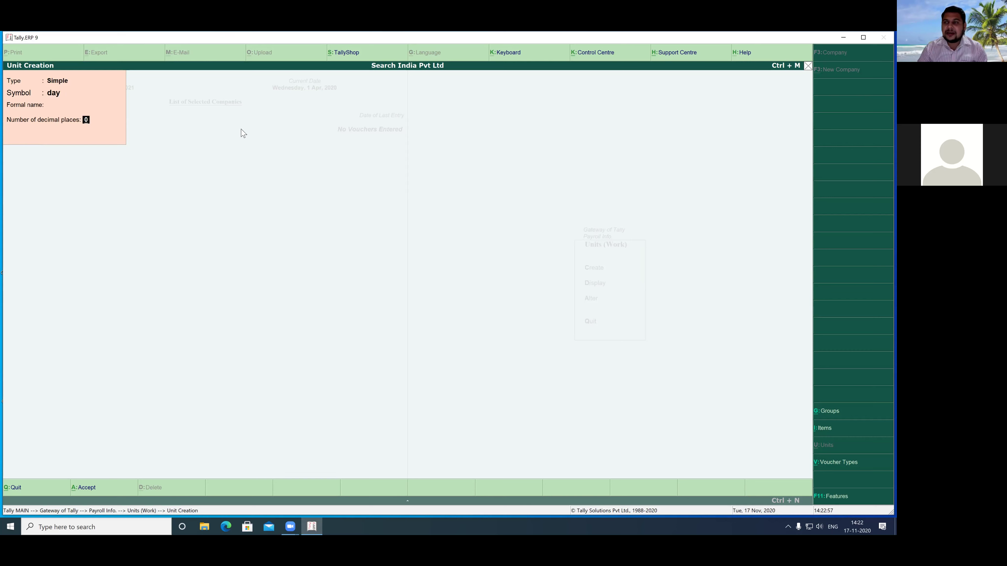
{"action": "key", "text": "Return"}
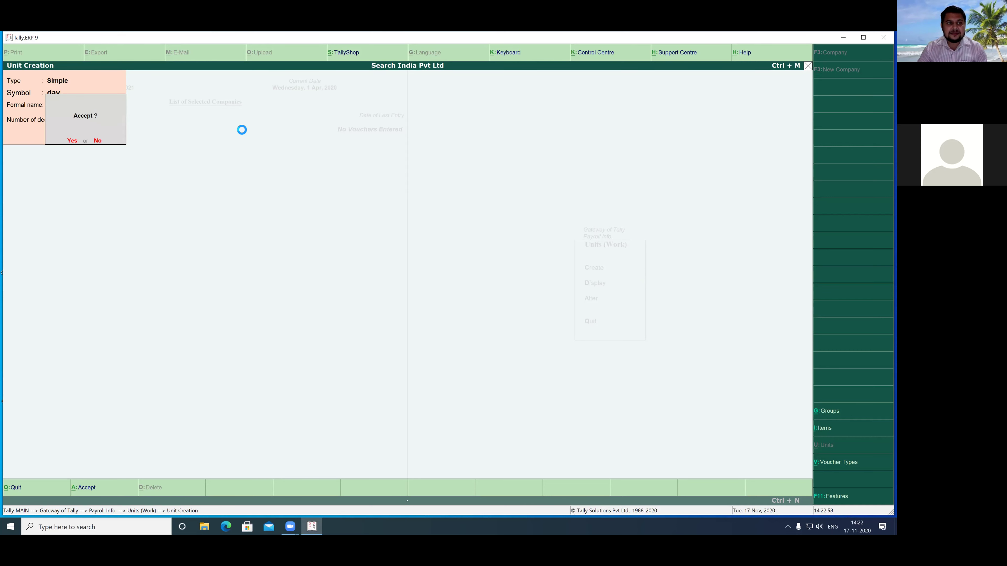
{"action": "key", "text": "Return"}
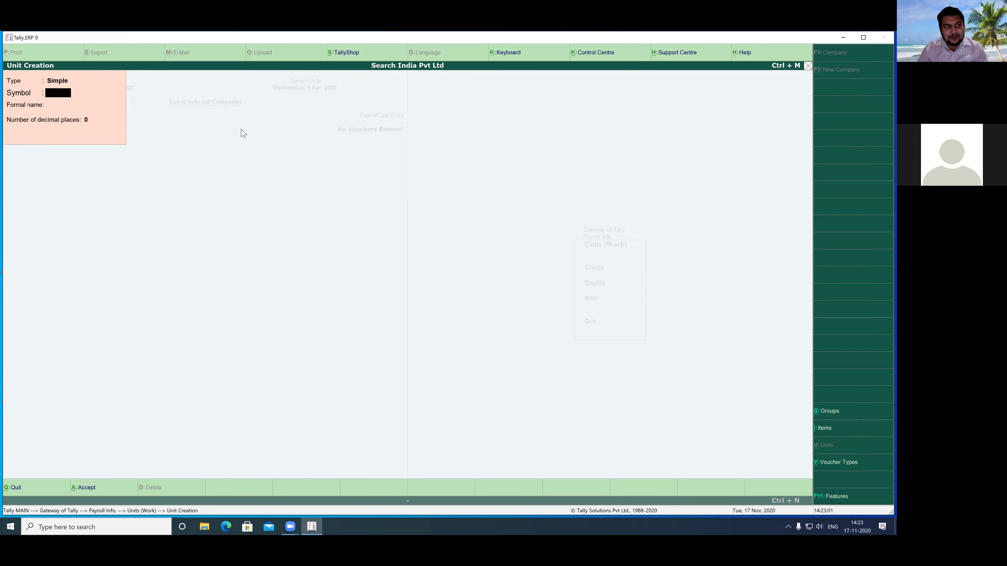
- Create a compound work unit defining one day as 8 hrs
{"action": "key", "text": "BackSpace"}
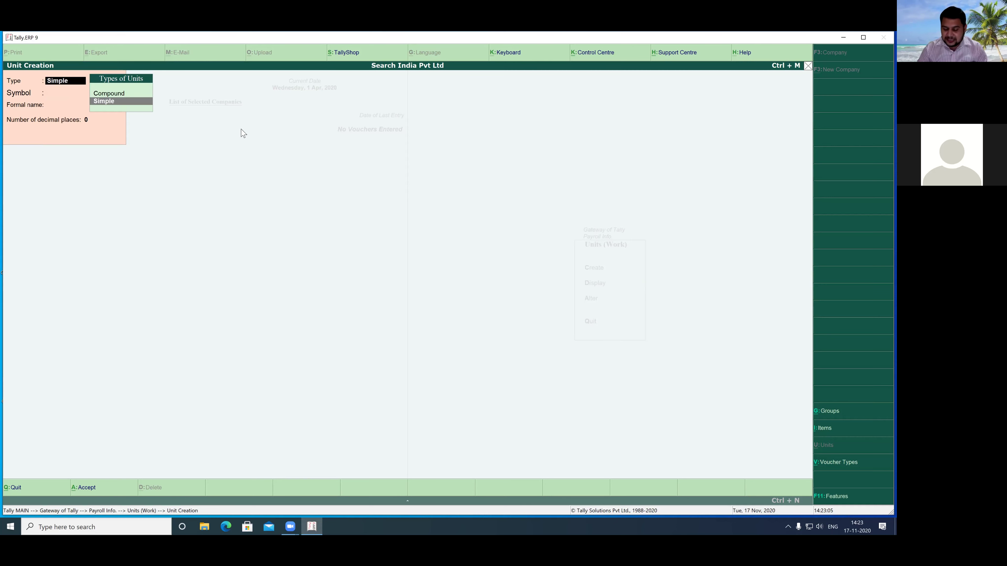
{"action": "key", "text": "Up"}
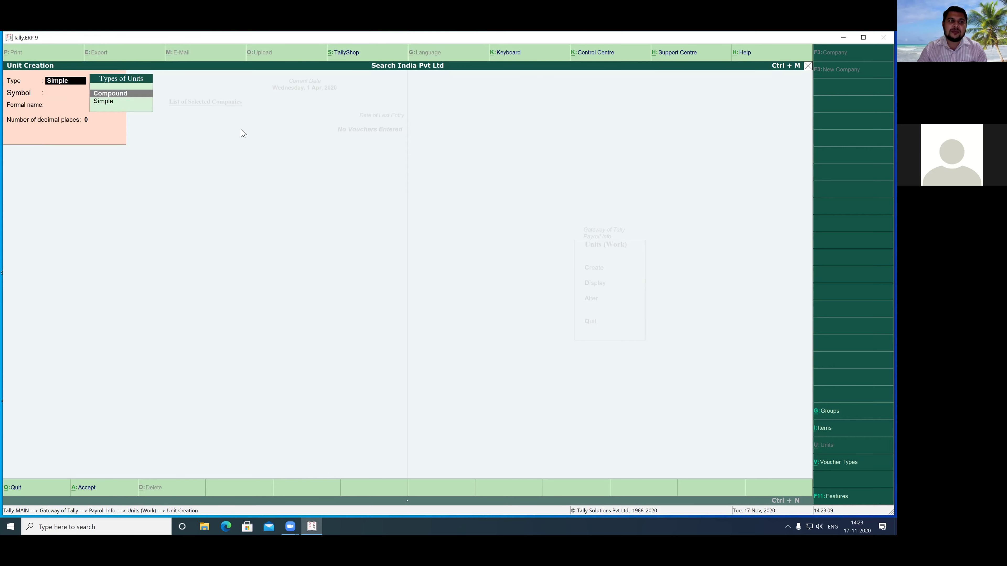
{"action": "key", "text": "Return"}
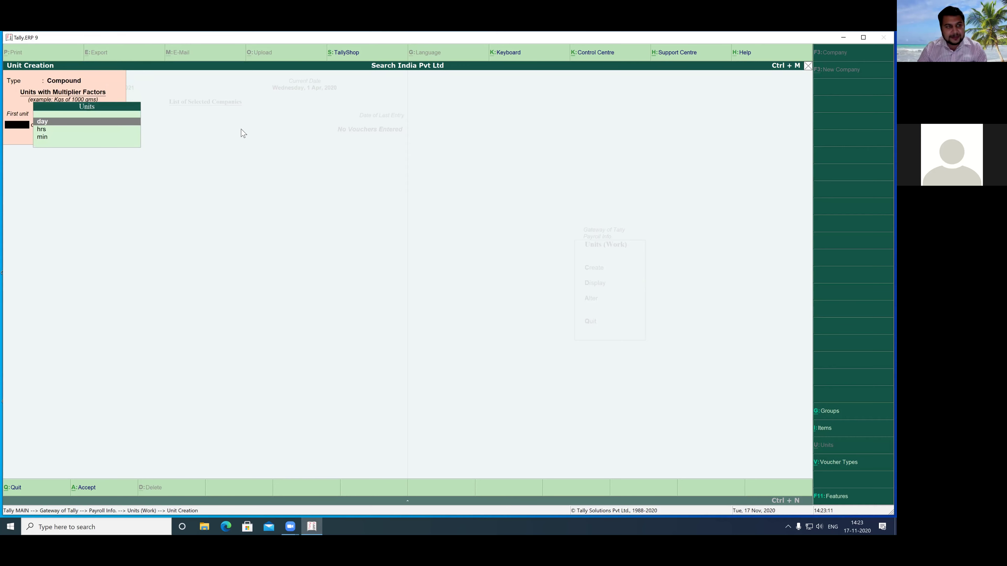
{"action": "key", "text": "Return"}
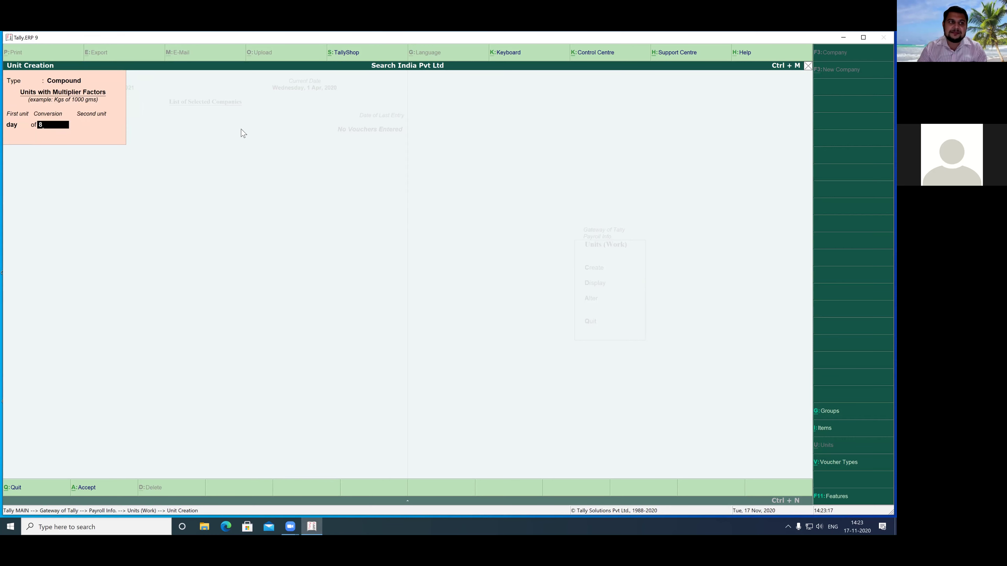
{"action": "key", "text": "Return"}
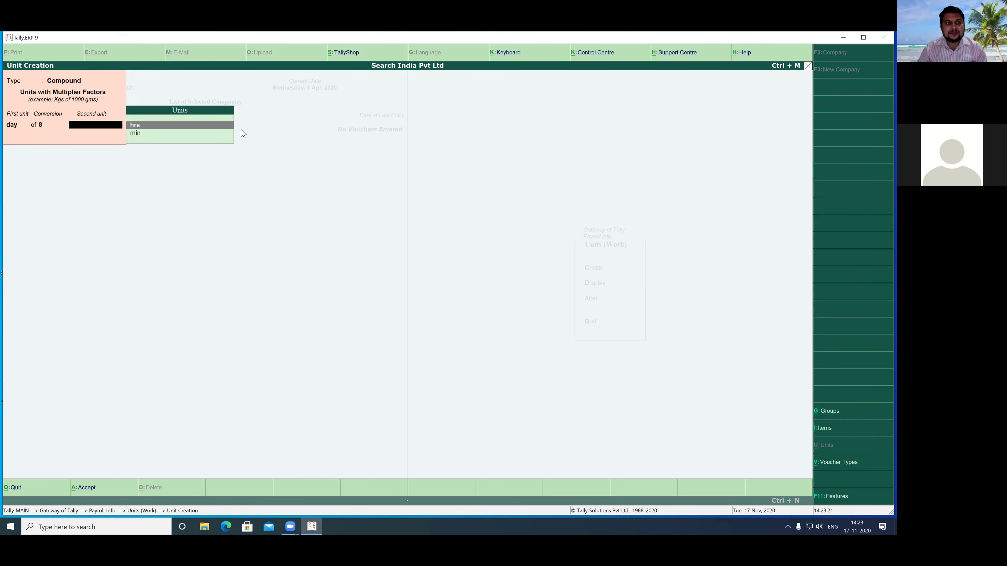
{"action": "key", "text": "Return"}
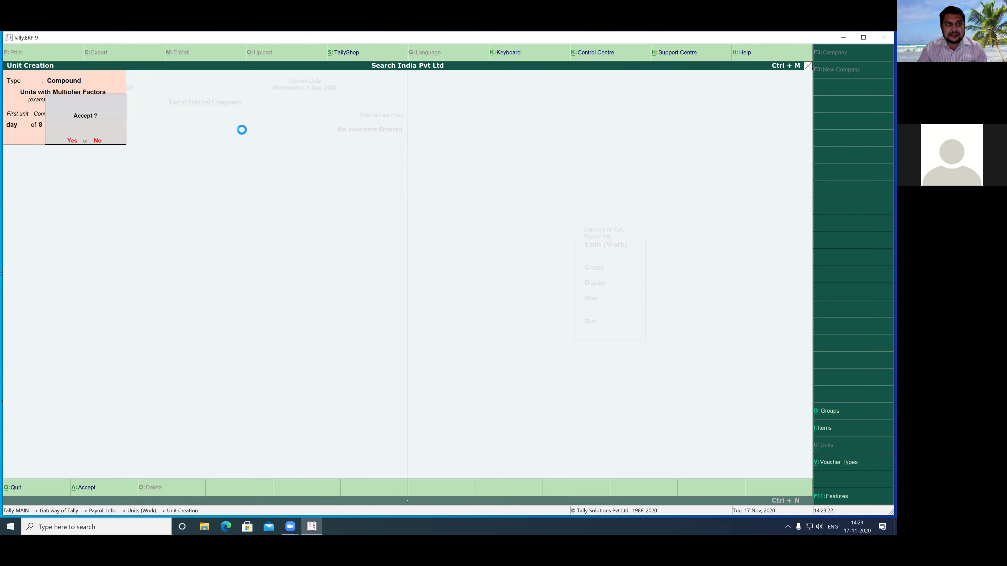
{"action": "key", "text": "Return"}
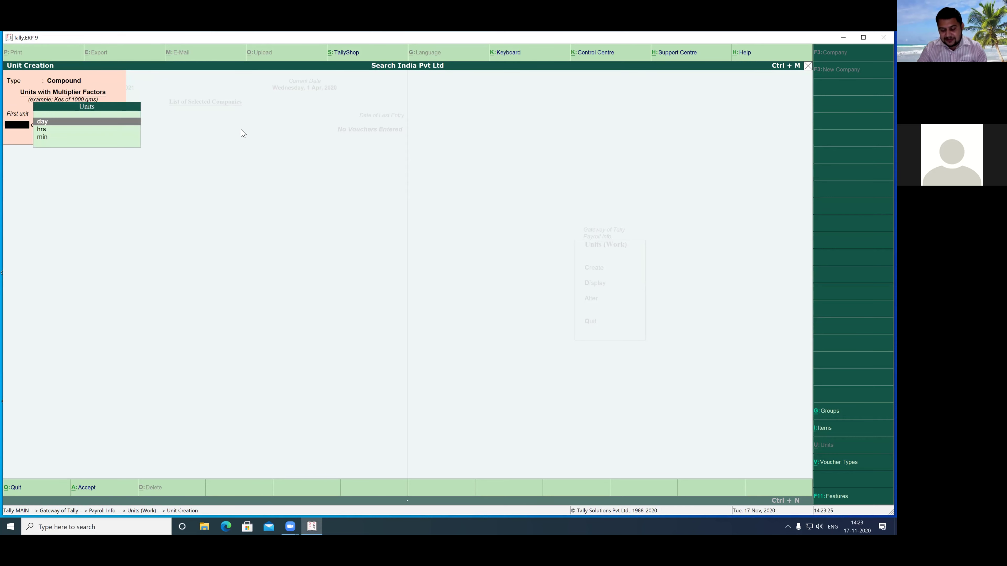
- Create a compound work unit of hrs of 60 min, and return to the Payroll Info. menu
{"action": "key", "text": "Down"}
{"action": "key", "text": "Return"}
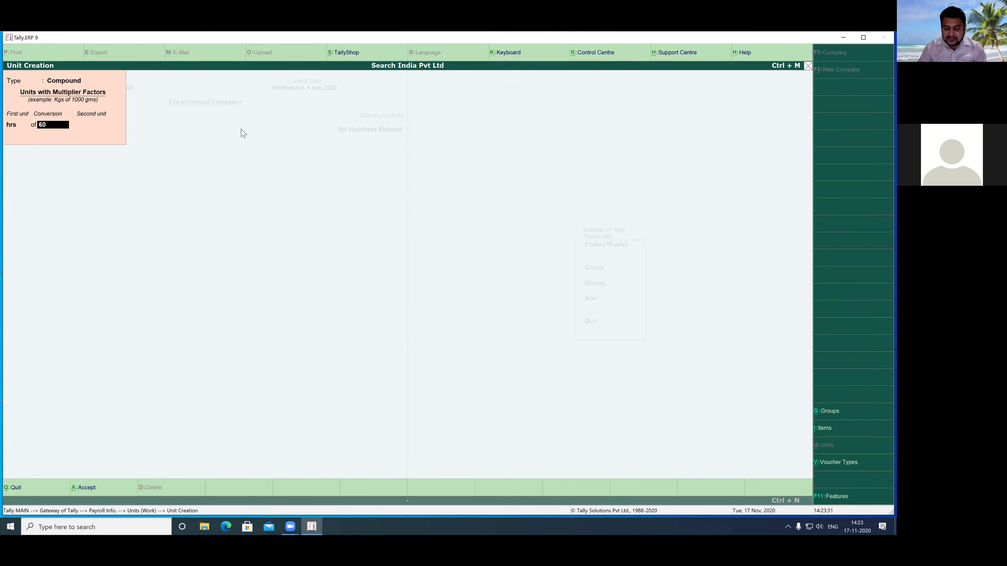
{"action": "key", "text": "Return"}
{"action": "key", "text": "Down"}
{"action": "key", "text": "Return"}
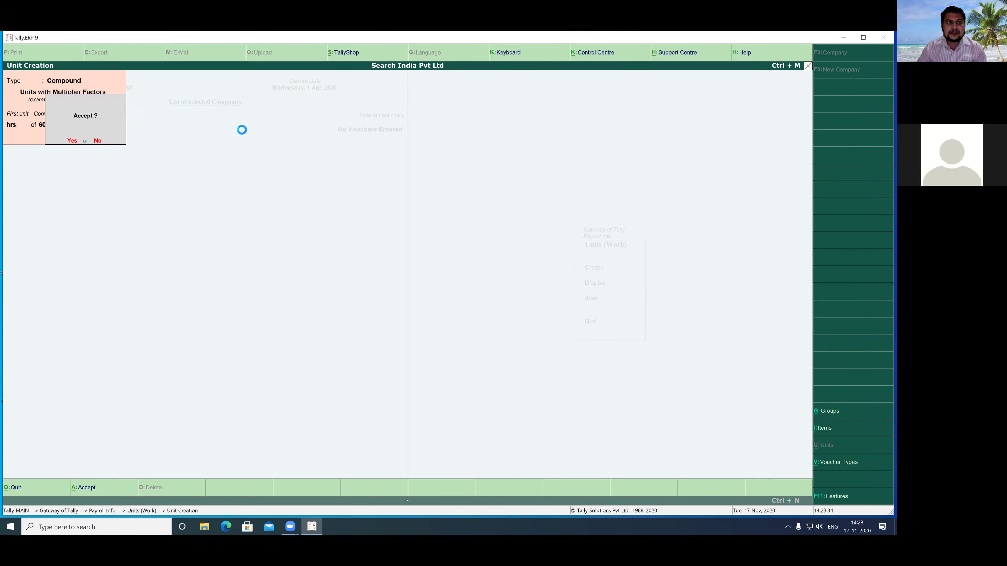
{"action": "key", "text": "n"}
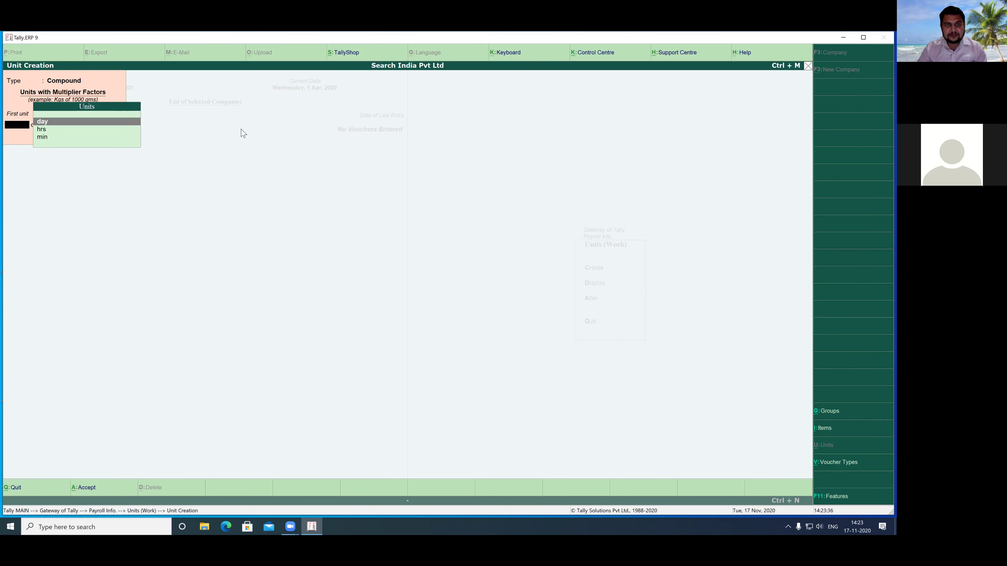
{"action": "key", "text": "Escape"}
{"action": "key", "text": "Escape"}
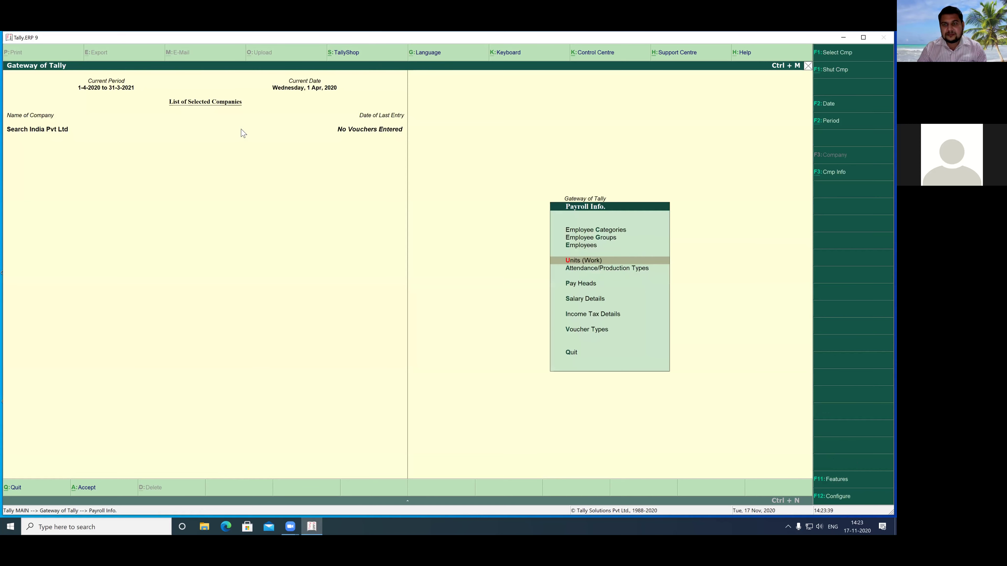
- Create the attendance type Sick Leave under Primary as Attendance / Leave with Pay, with period type Days and no alias
{"action": "key", "text": "Down"}
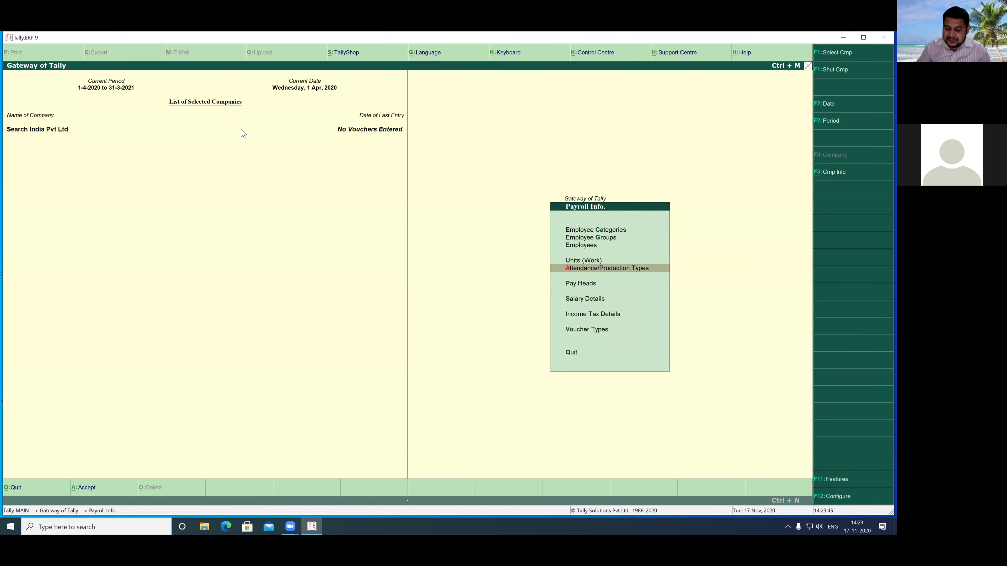
{"action": "key", "text": "Return"}
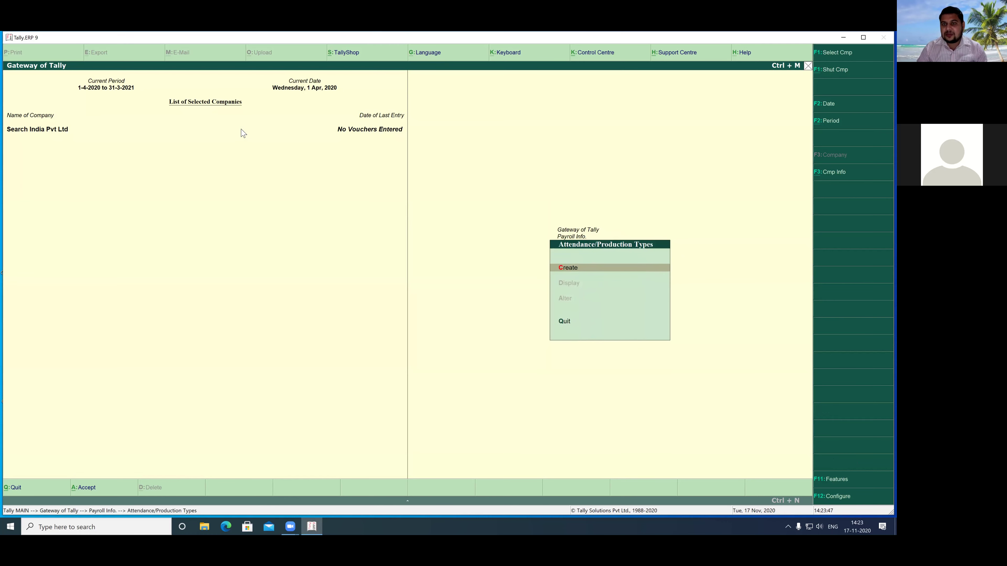
{"action": "key", "text": "Return"}
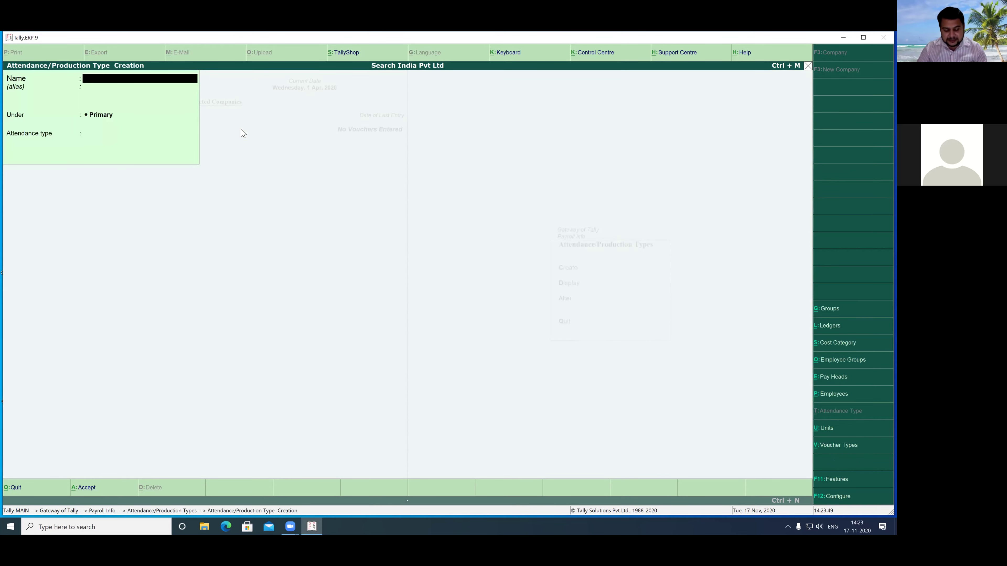
{"action": "type", "text": "Sick Leave"}
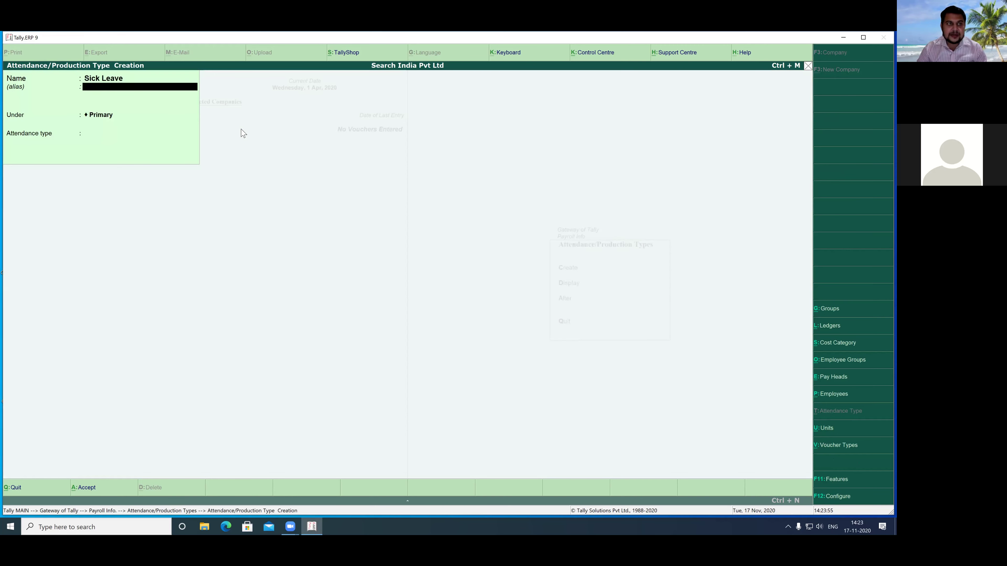
{"action": "key", "text": "Return"}
{"action": "key", "text": "Return"}
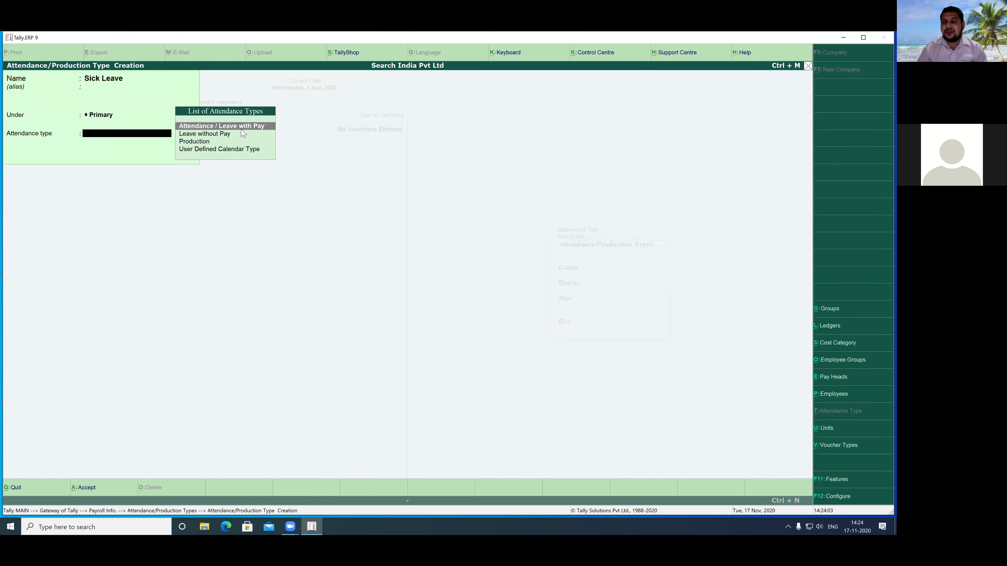
{"action": "key", "text": "Return"}
{"action": "key", "text": "Return"}
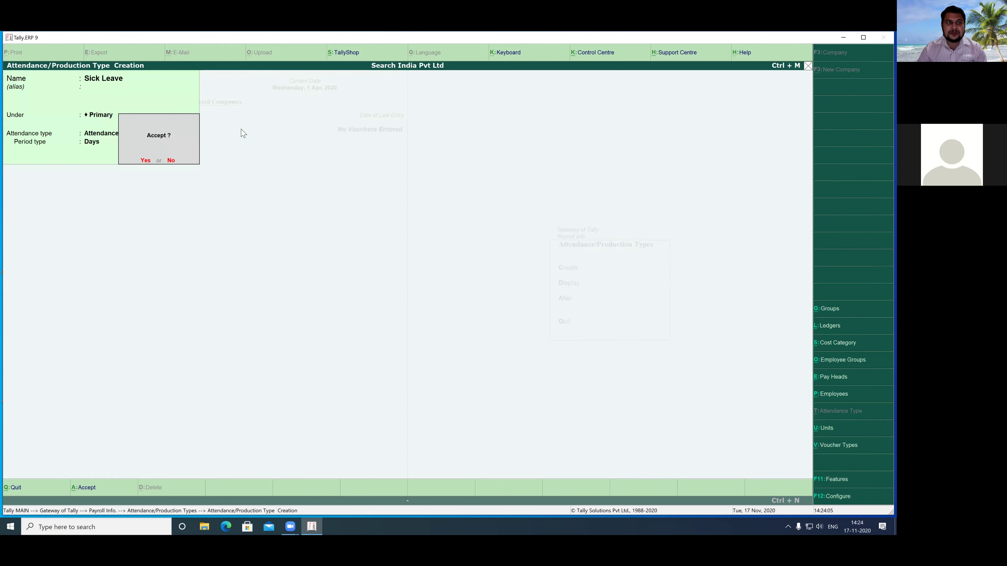
{"action": "key", "text": "Return"}
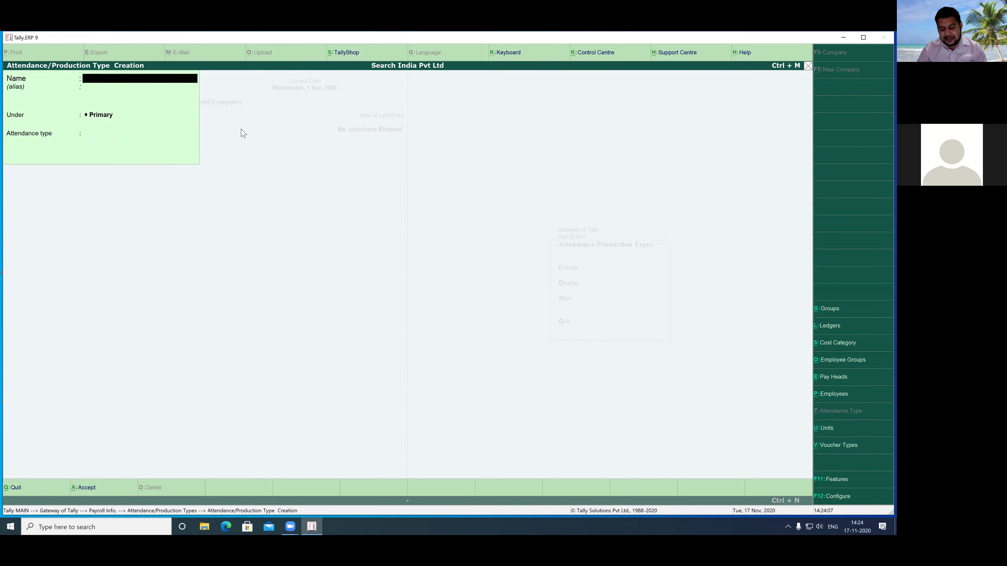
- Create the attendance type Absent under Primary as Leave without Pay, with period type Days and no alias
{"action": "type", "text": "Absent"}
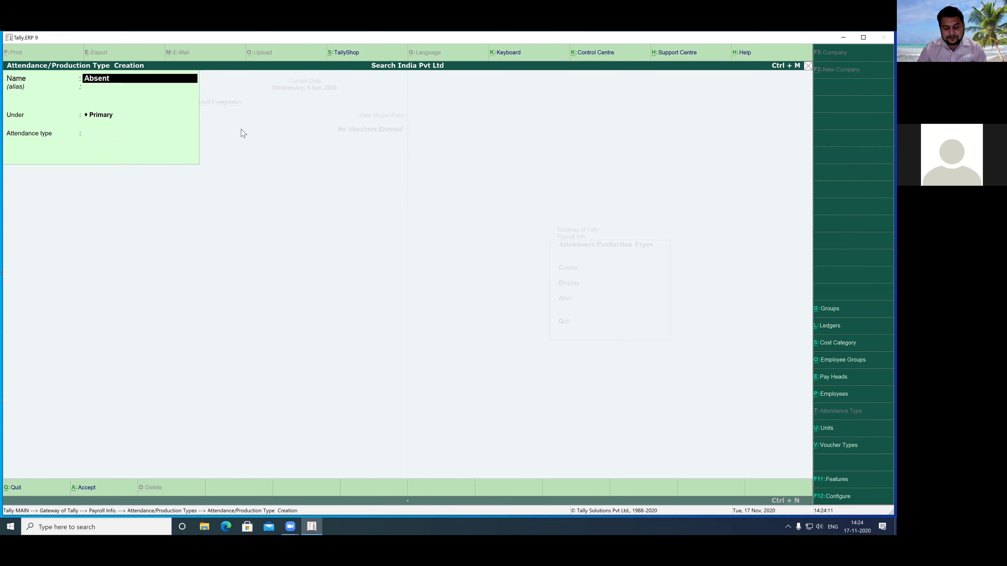
{"action": "key", "text": "Return"}
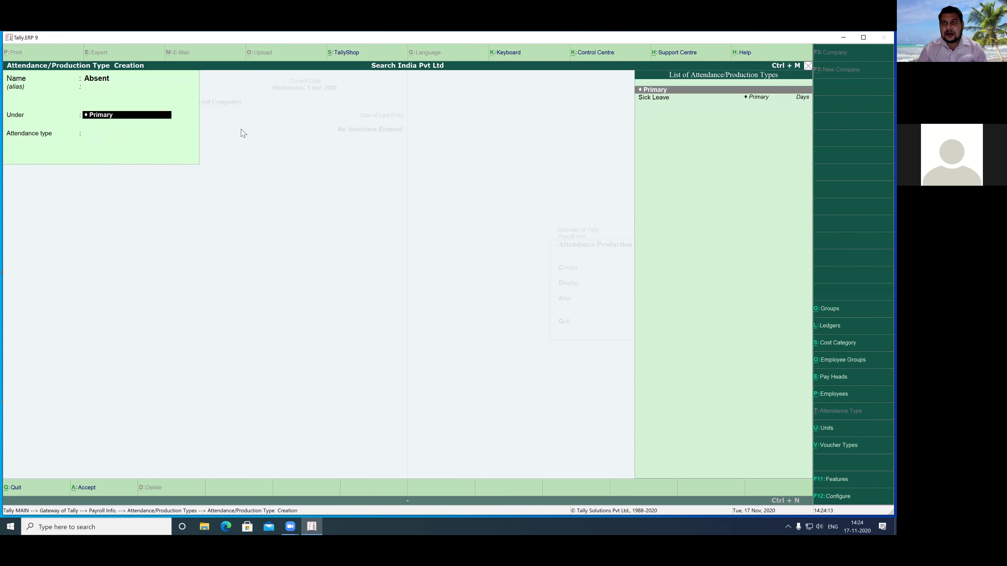
{"action": "key", "text": "Return"}
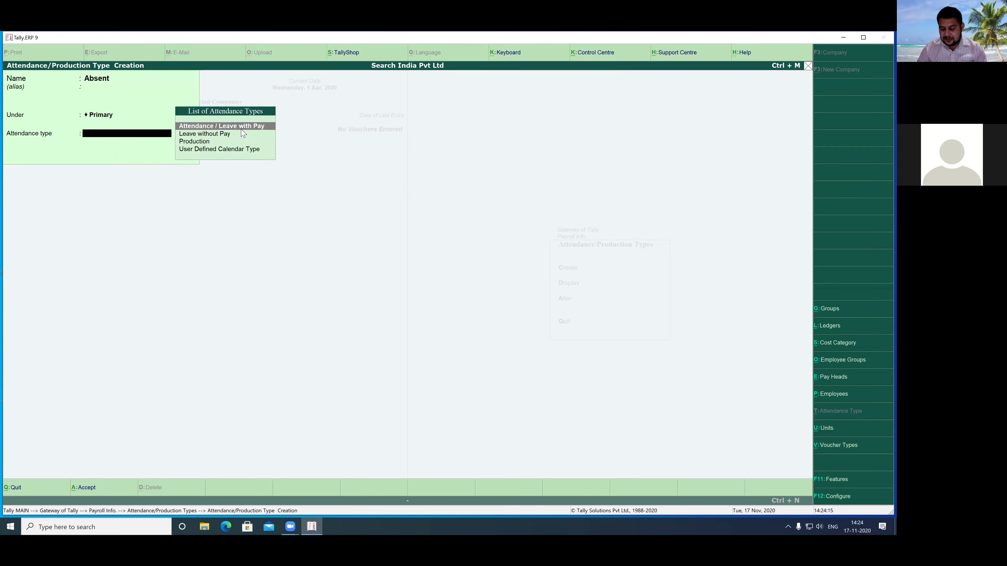
{"action": "key", "text": "Down"}
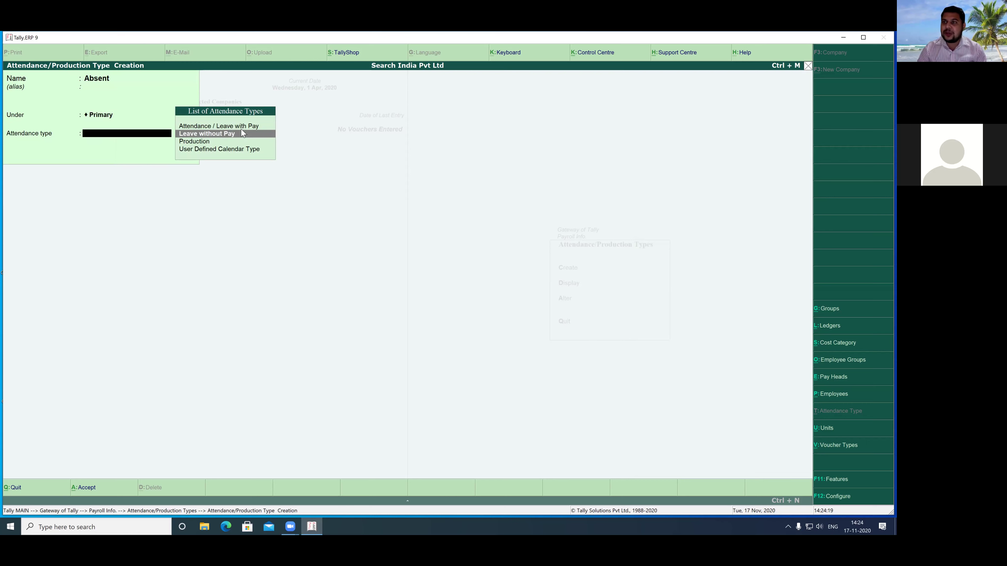
{"action": "key", "text": "Return"}
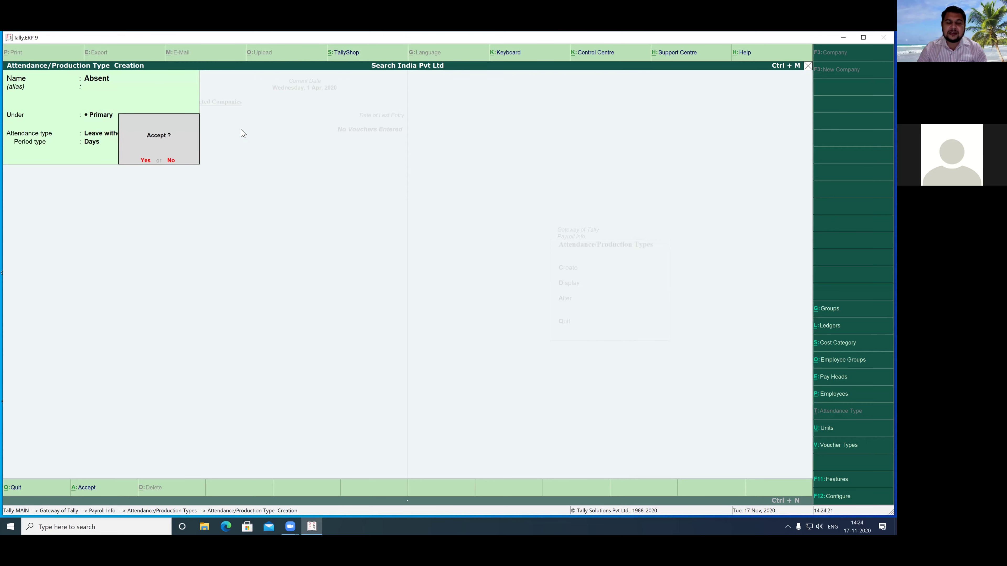
{"action": "key", "text": "Return"}
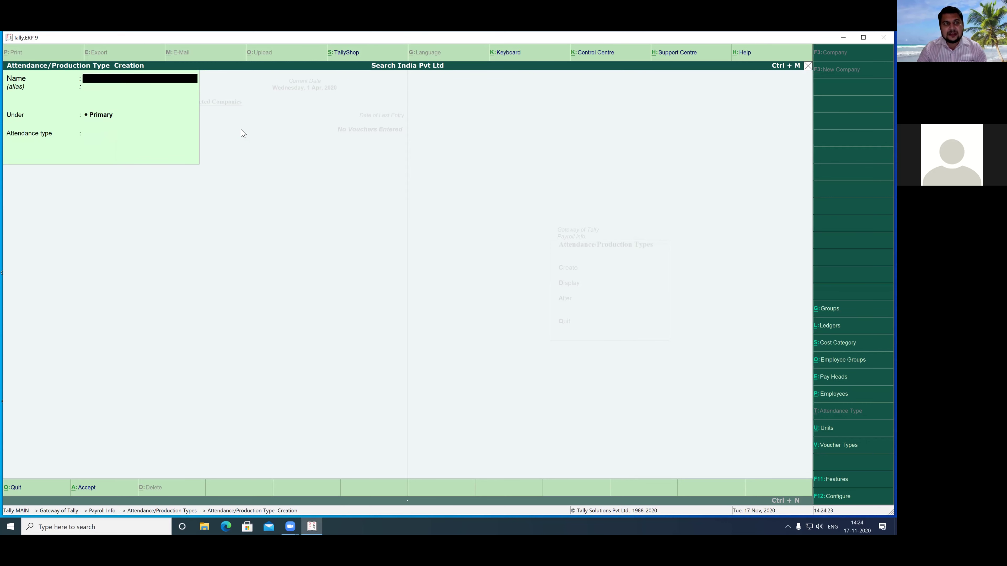
- Create the attendance type Overtime under Primary as Production, with the unit hrs of 60 min and no alias
{"action": "type", "text": "O"}
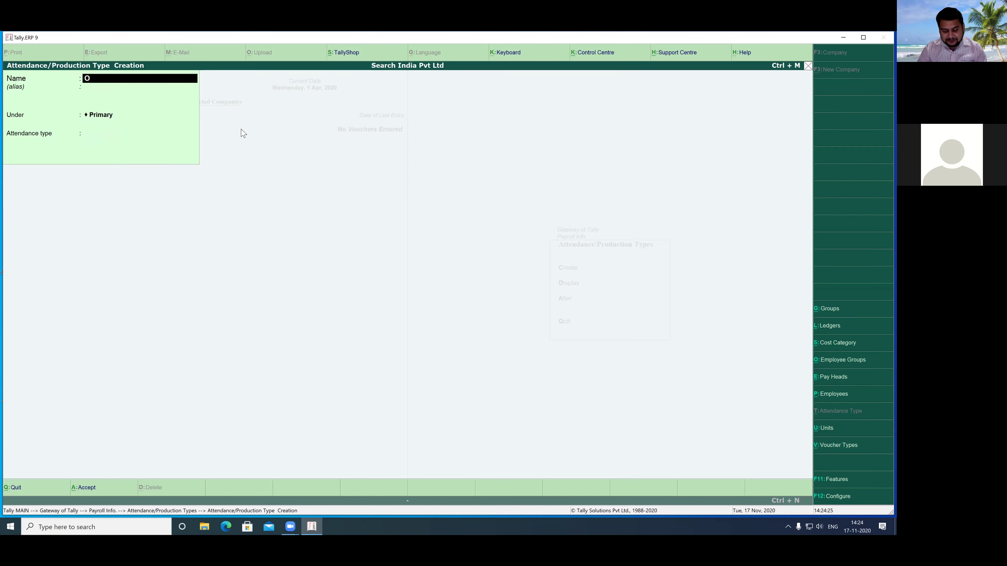
{"action": "type", "text": "vertime"}
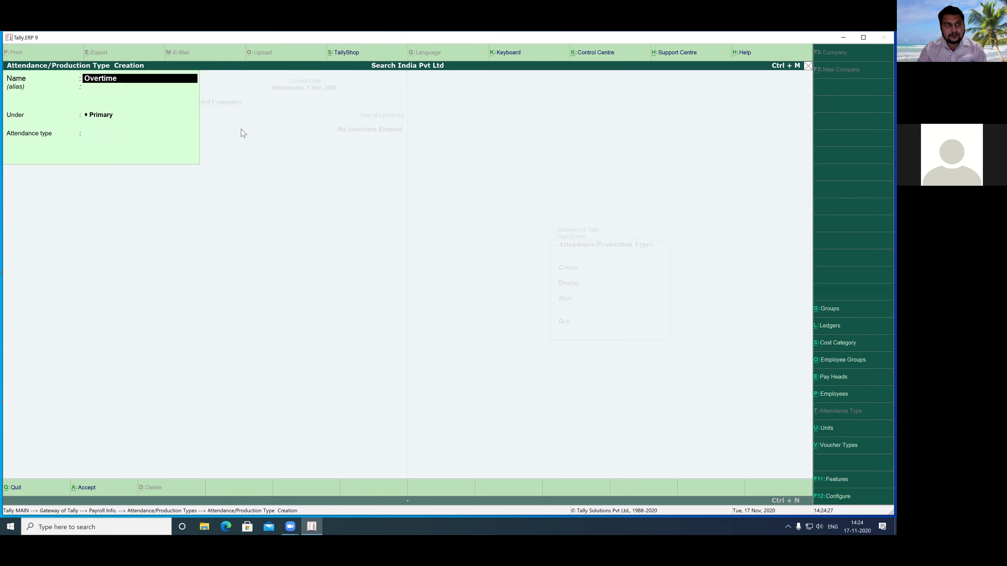
{"action": "key", "text": "Return"}
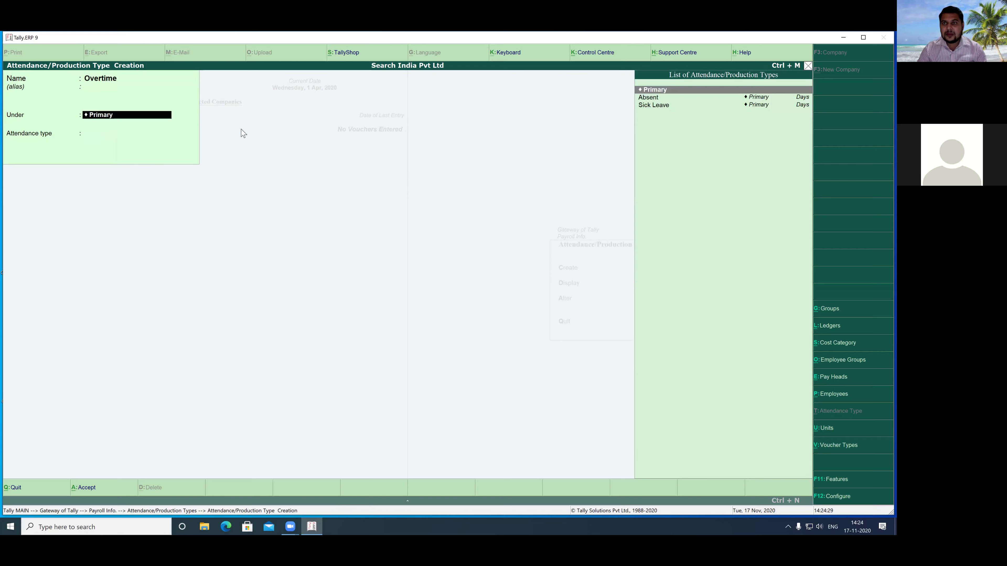
{"action": "key", "text": "Return"}
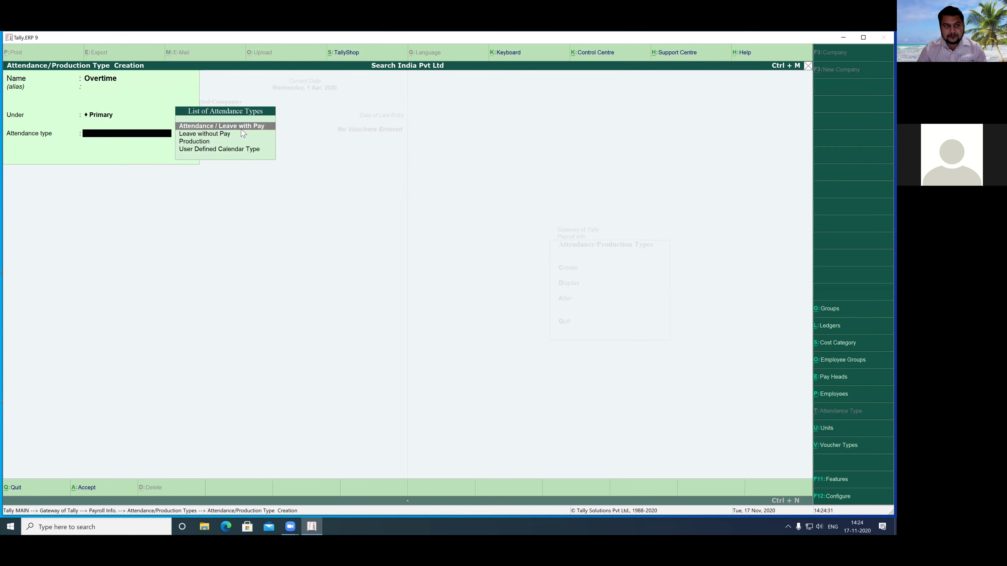
{"action": "key", "text": "Down"}
{"action": "key", "text": "Down"}
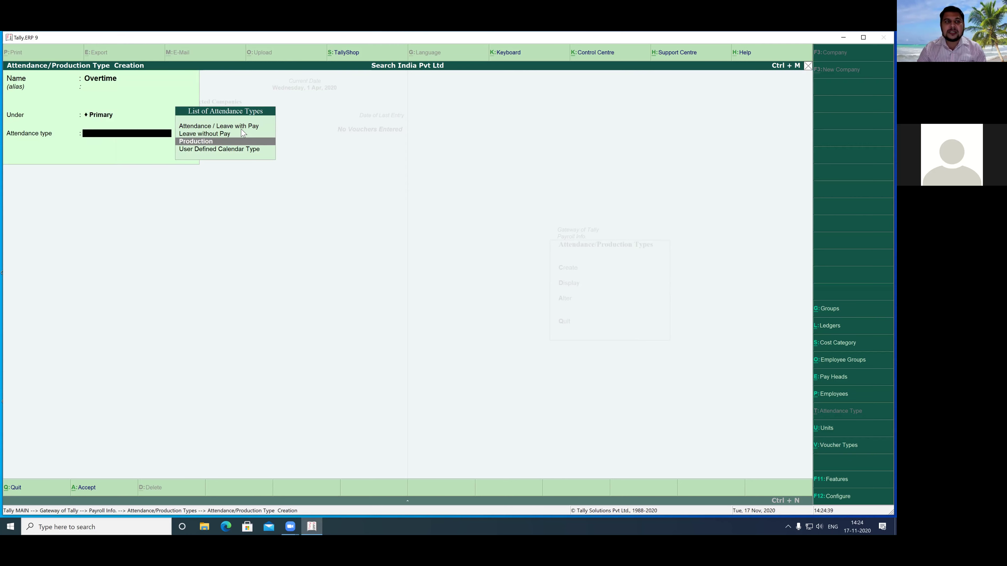
{"action": "key", "text": "Return"}
{"action": "key", "text": "Down"}
{"action": "key", "text": "Down"}
{"action": "key", "text": "Down"}
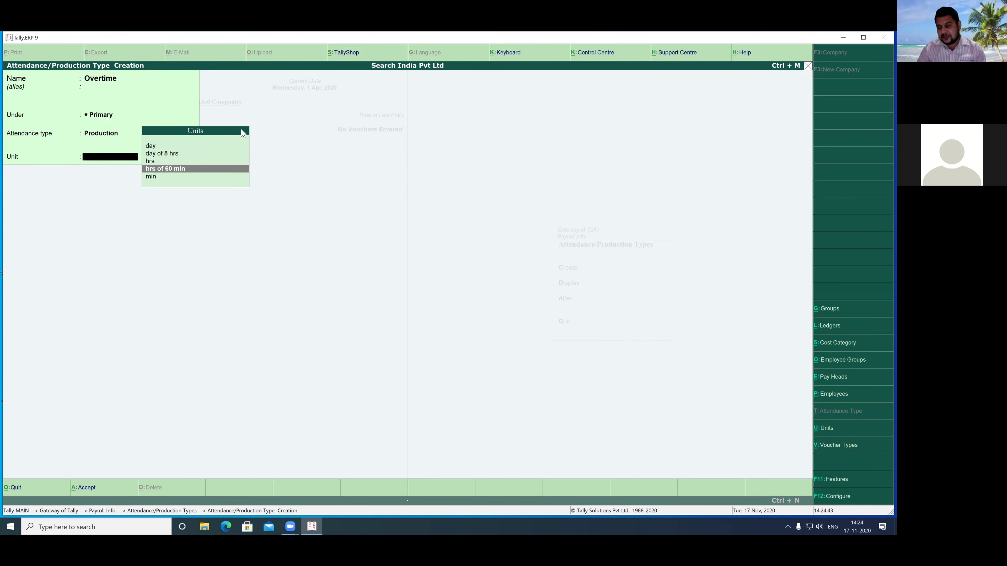
{"action": "key", "text": "Return"}
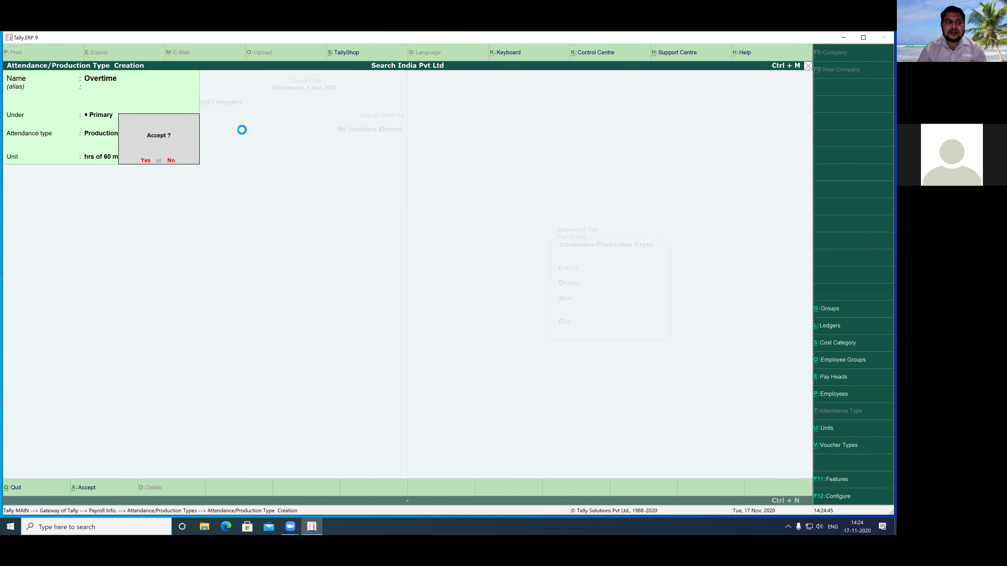
{"action": "key", "text": "Return"}
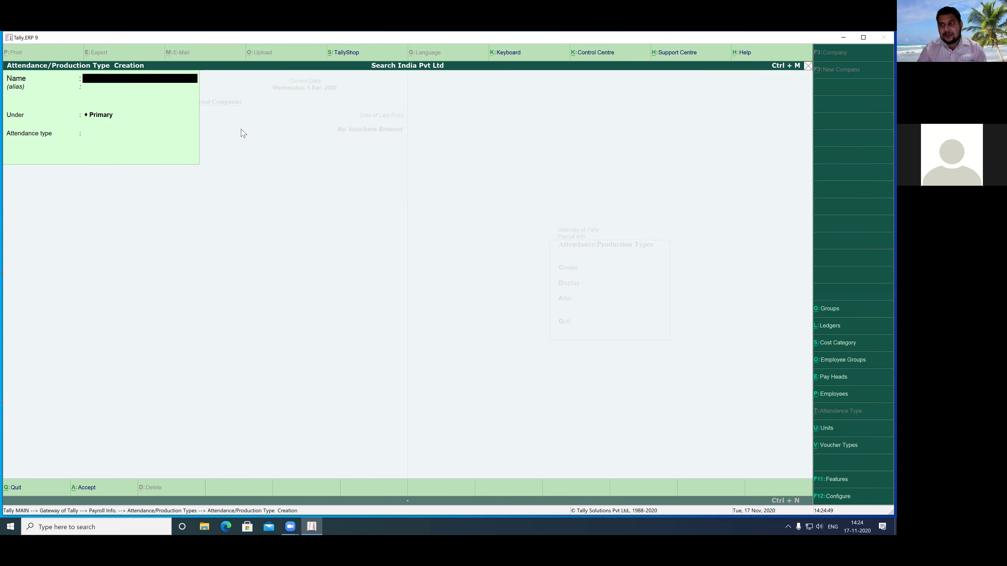
- Create the attendance type Extra Activity under Primary as User Defined Calendar Type, with period type Days and no alias
{"action": "type", "text": "Extra Activity"}
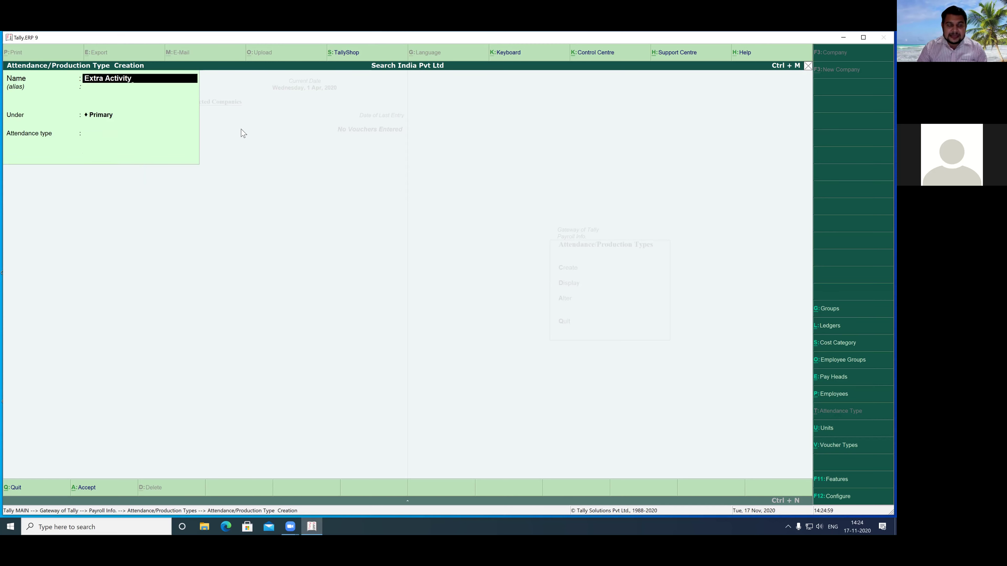
{"action": "key", "text": "Return"}
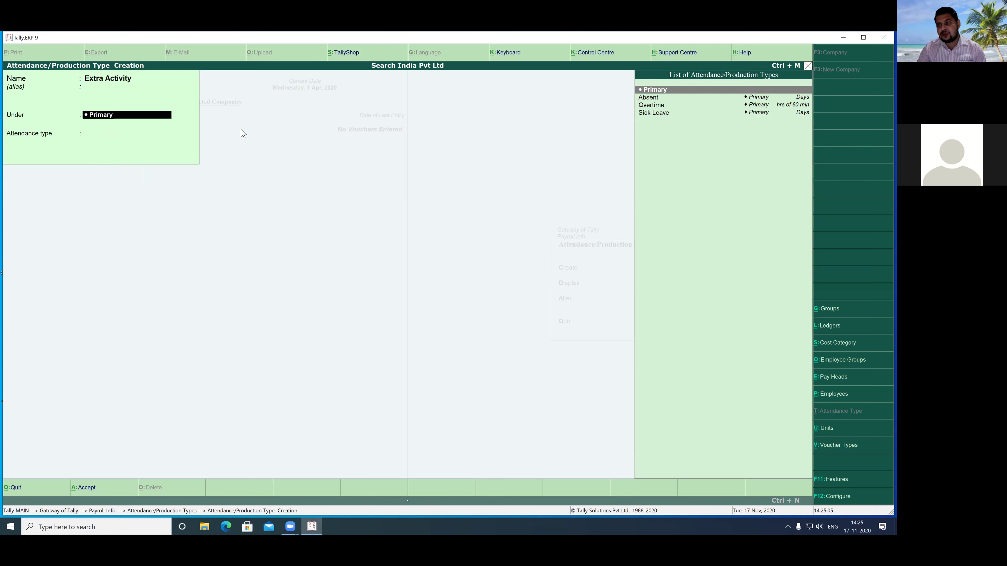
{"action": "key", "text": "Return"}
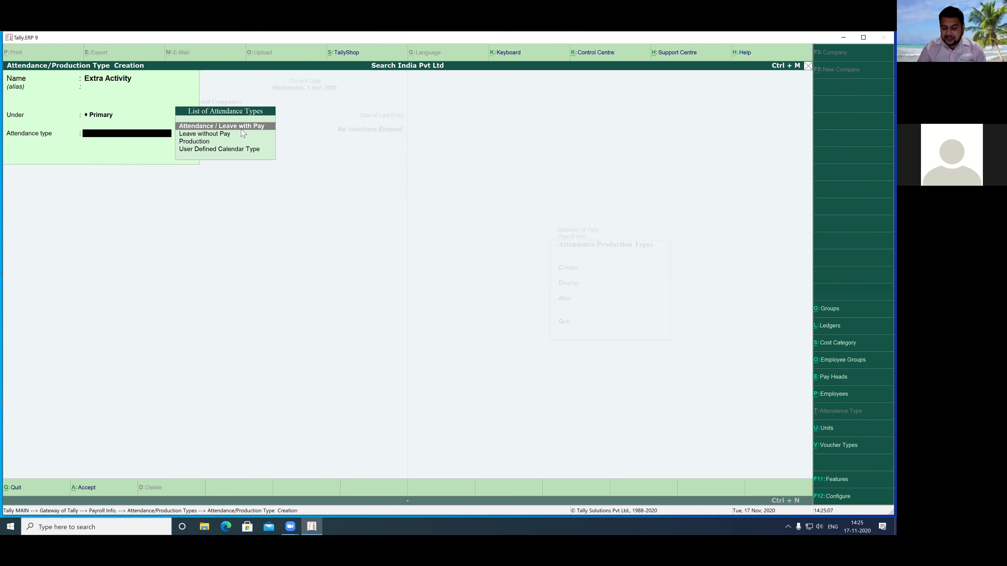
{"action": "key", "text": "Down"}
{"action": "key", "text": "Down"}
{"action": "key", "text": "Down"}
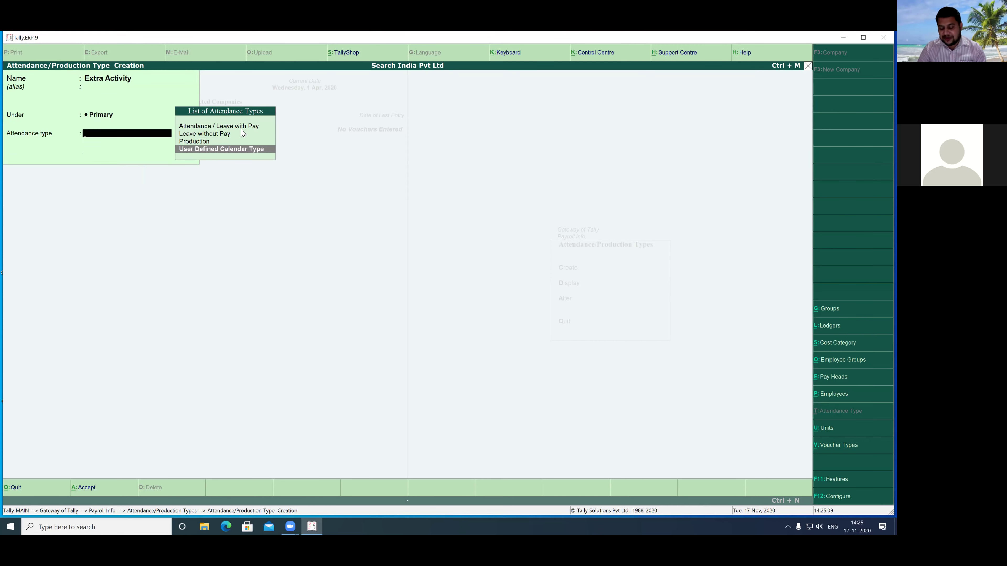
{"action": "key", "text": "Return"}
{"action": "key", "text": "Return"}
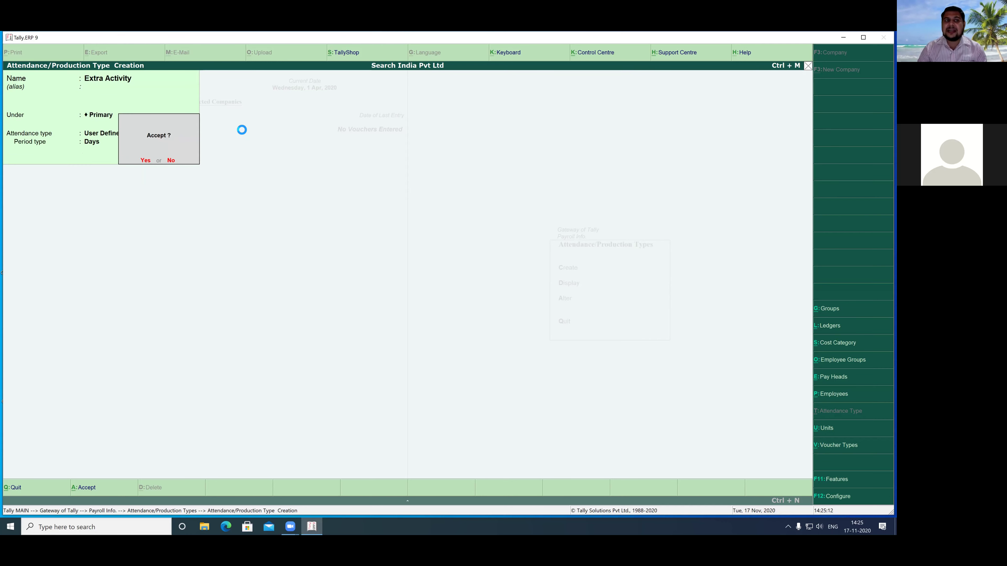
{"action": "key", "text": "Return"}
- Create the attendance type Calender under Primary as User Defined Calendar Type with period type Days, and return to the Payroll Info. menu
{"action": "type", "text": "Calens"}
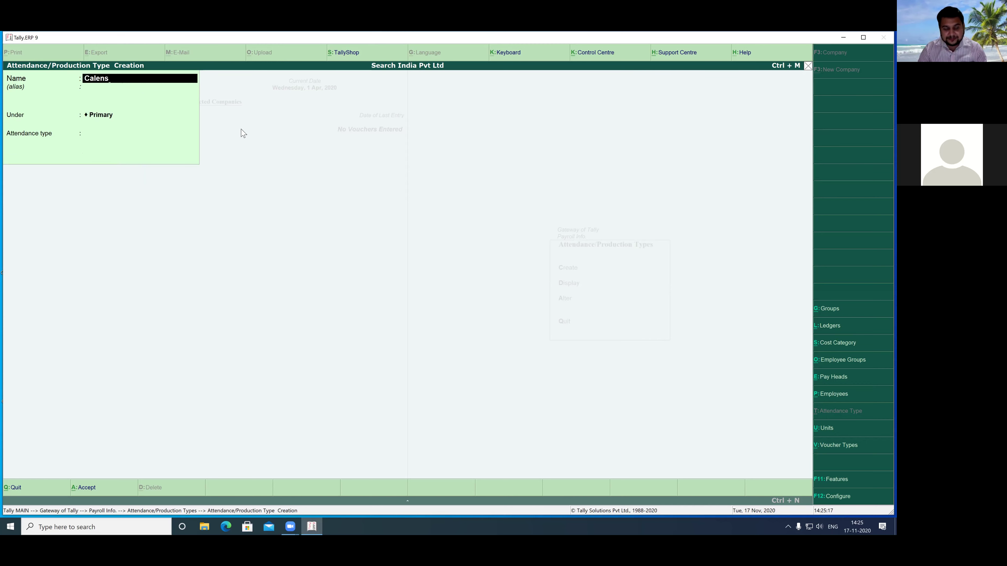
{"action": "key", "text": "BackSpace"}
{"action": "type", "text": "der"}
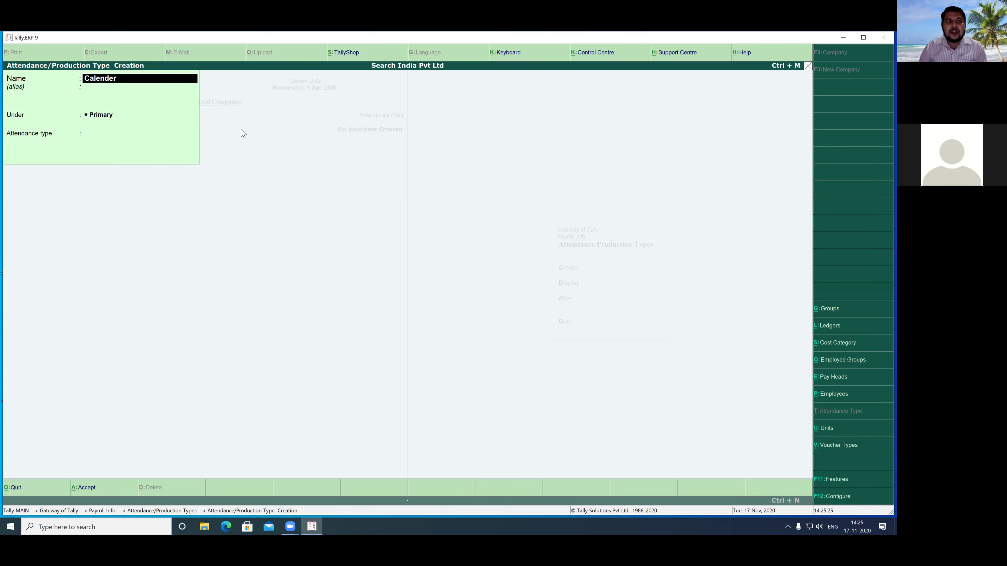
{"action": "key", "text": "Return"}
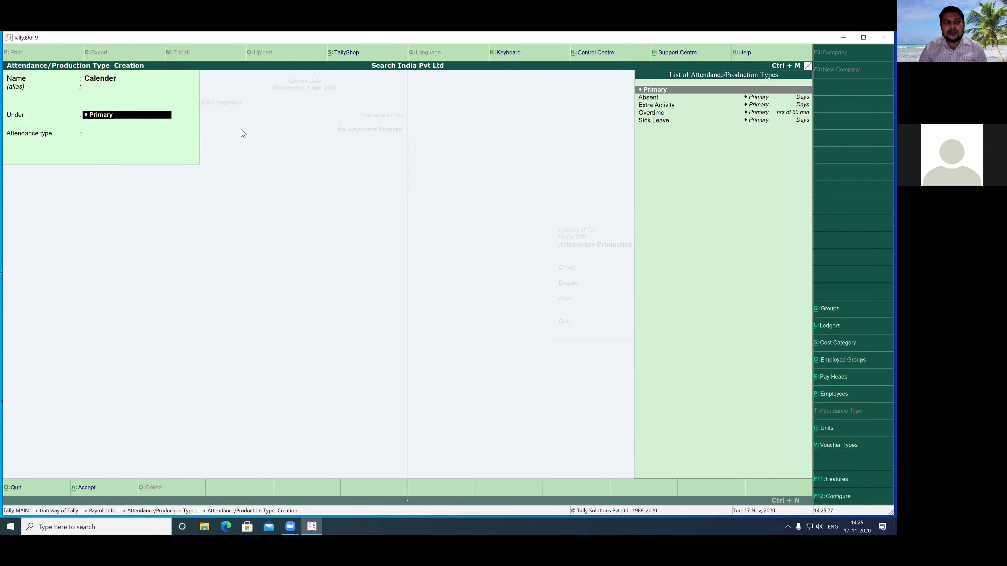
{"action": "key", "text": "Return"}
{"action": "key", "text": "Down"}
{"action": "key", "text": "Down"}
{"action": "key", "text": "Down"}
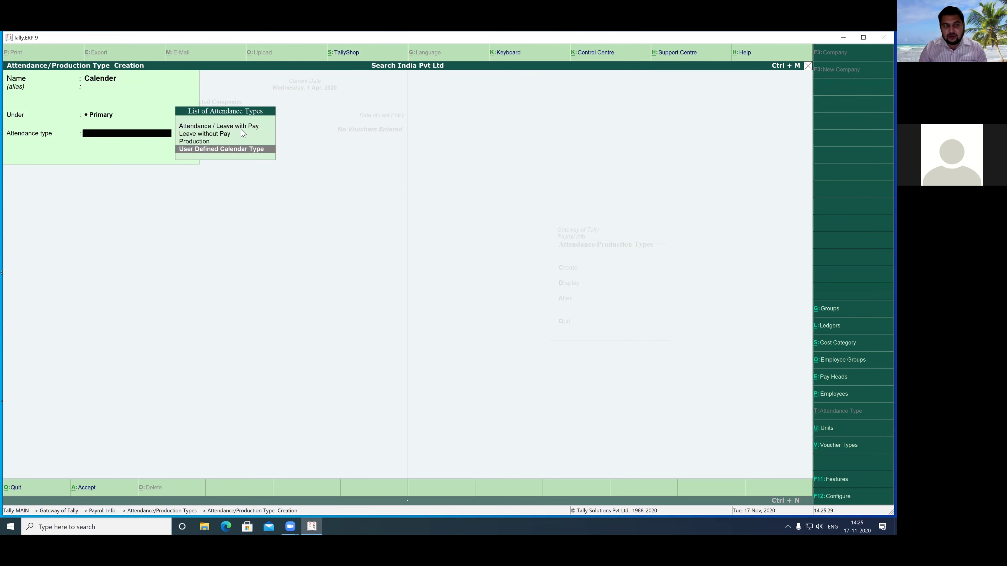
{"action": "key", "text": "Return"}
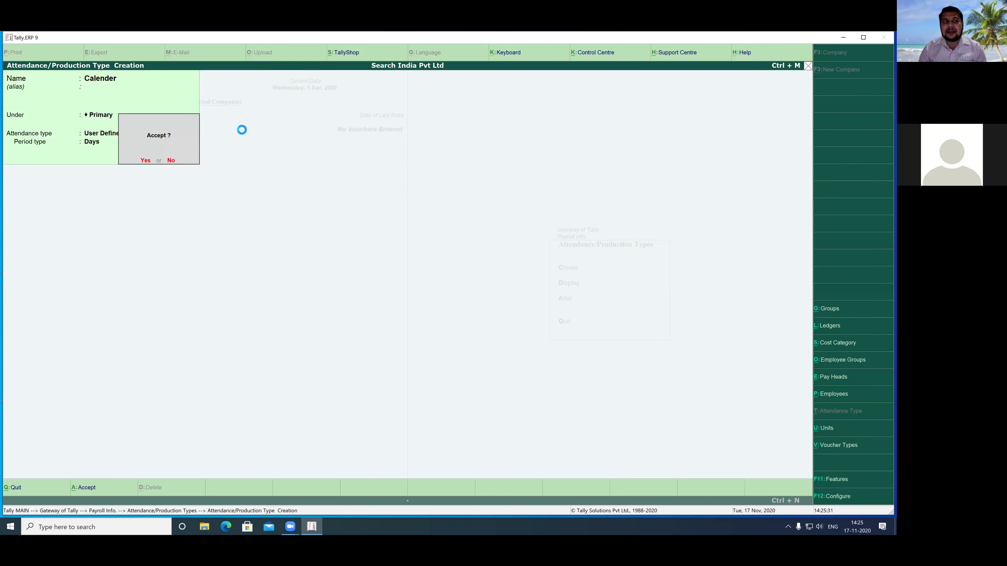
{"action": "key", "text": "Return"}
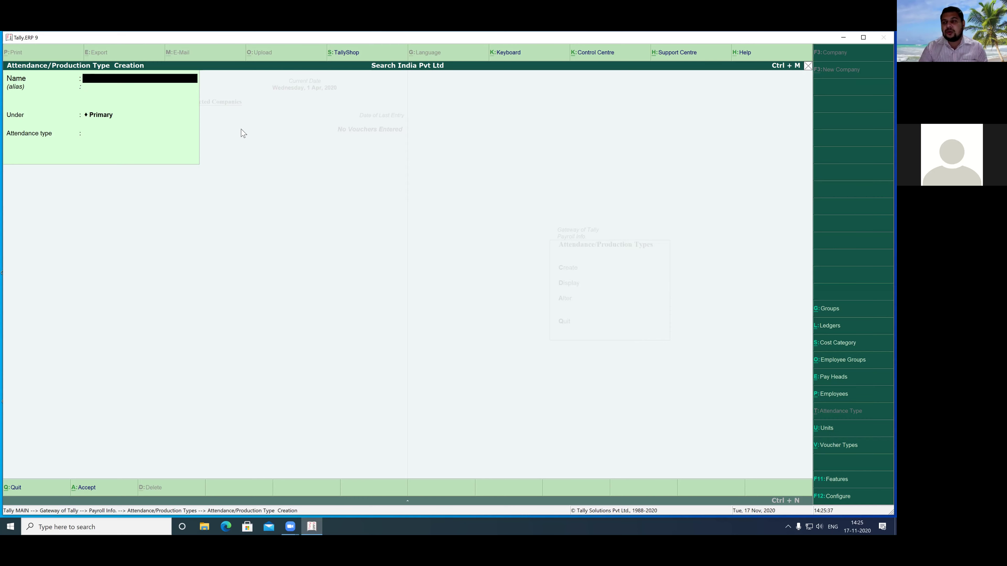
{"action": "key", "text": "Escape"}
{"action": "key", "text": "Escape"}
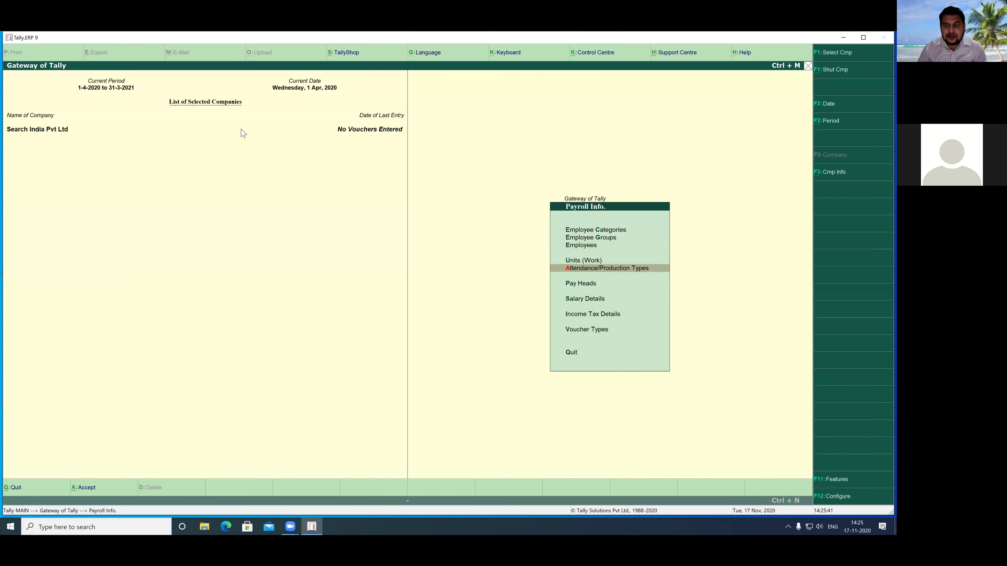
- Start a new pay head named Basic Salary with pay head type Earnings for Employees and income type Fixed
{"action": "key", "text": "Down"}
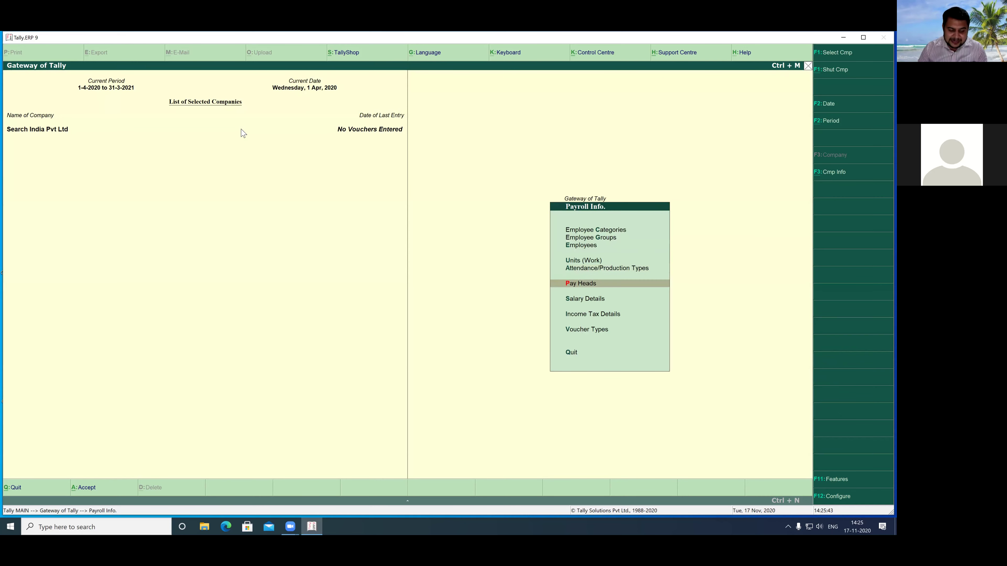
{"action": "key", "text": "Return"}
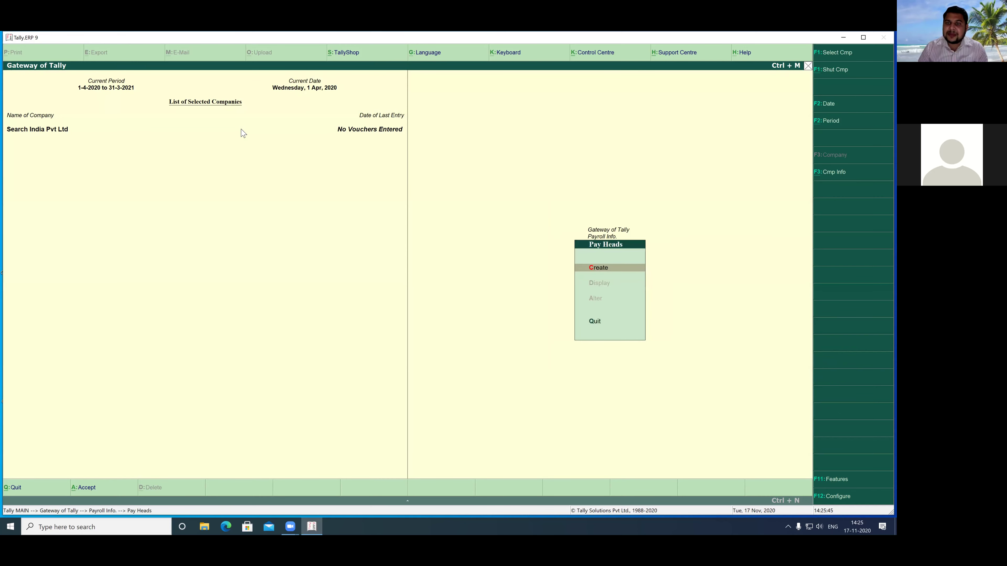
{"action": "key", "text": "Return"}
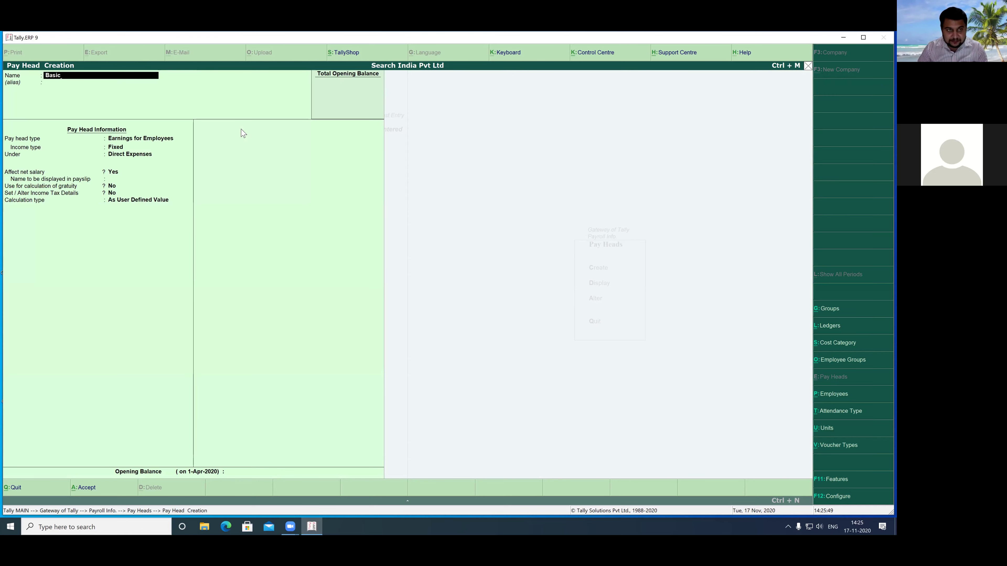
{"action": "type", "text": "Basic Salary"}
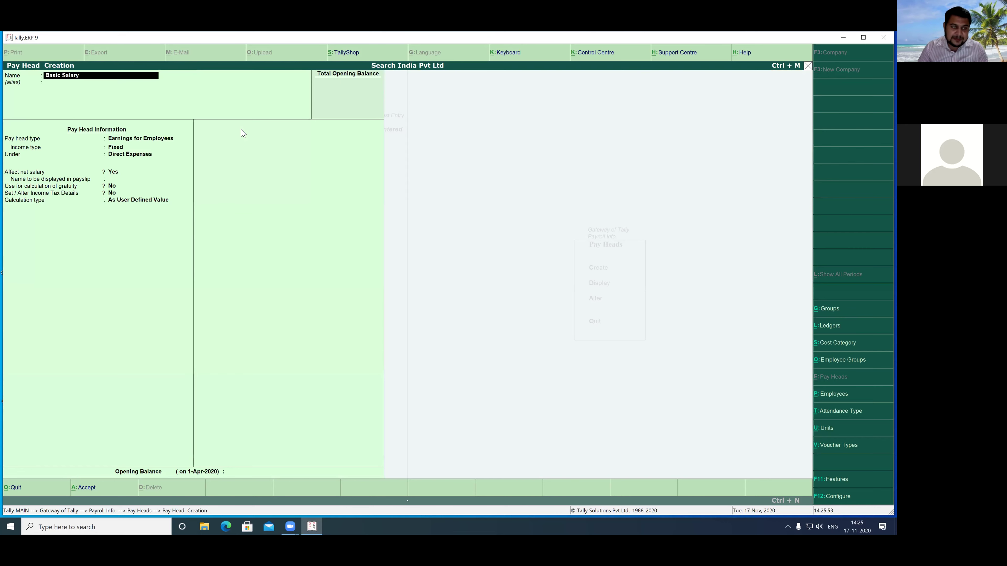
{"action": "key", "text": "Return"}
{"action": "key", "text": "Return"}
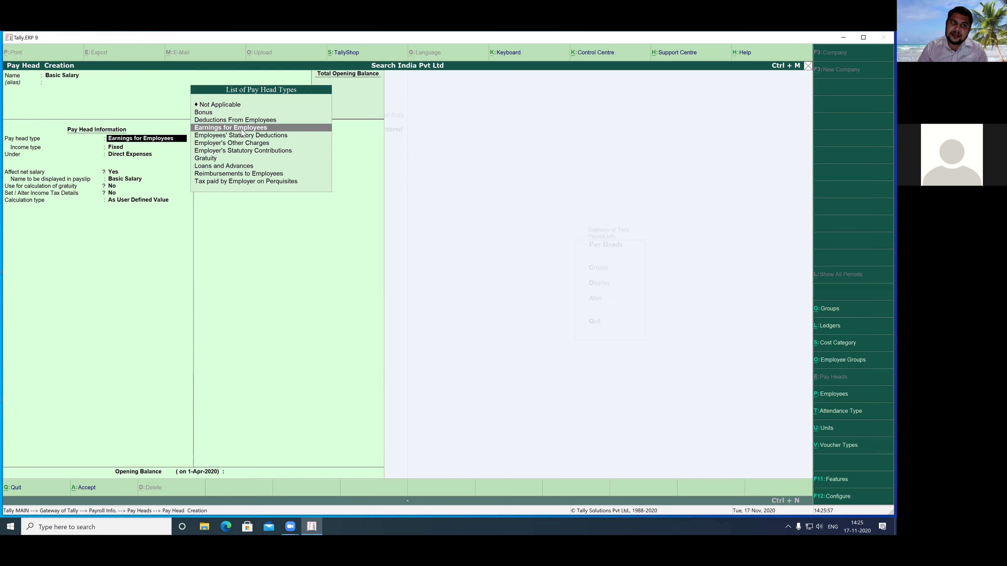
{"action": "key", "text": "Up"}
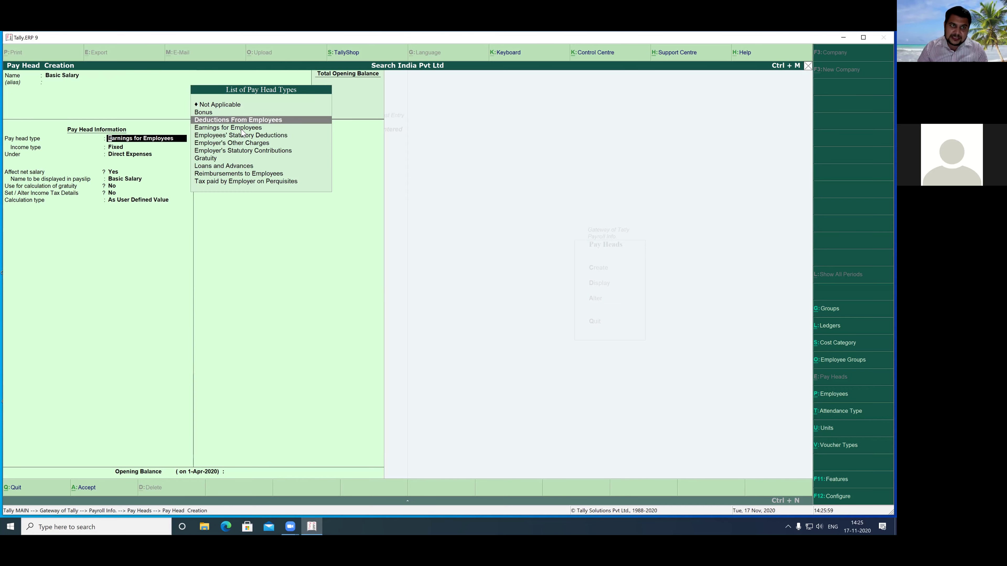
{"action": "key", "text": "Down"}
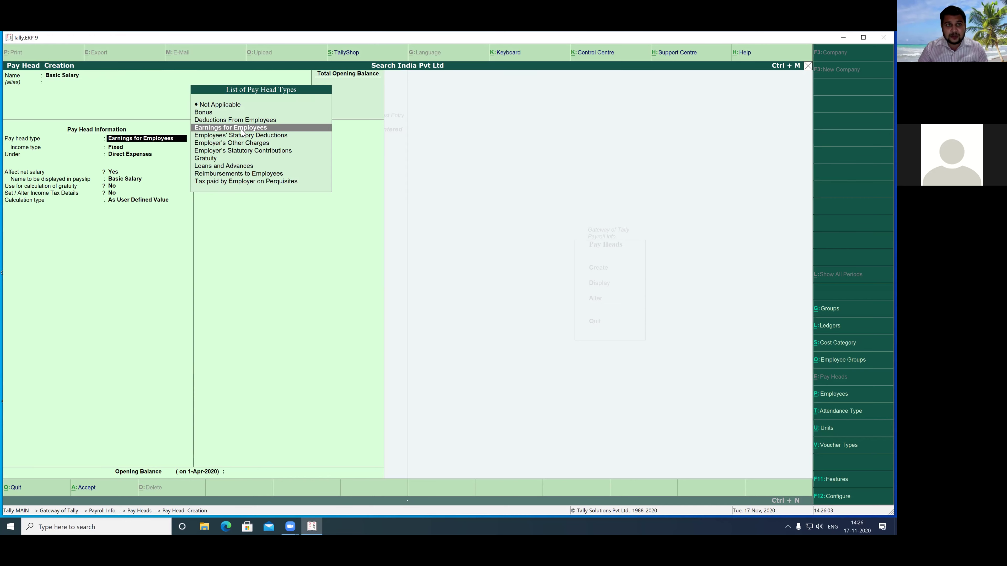
{"action": "key", "text": "Return"}
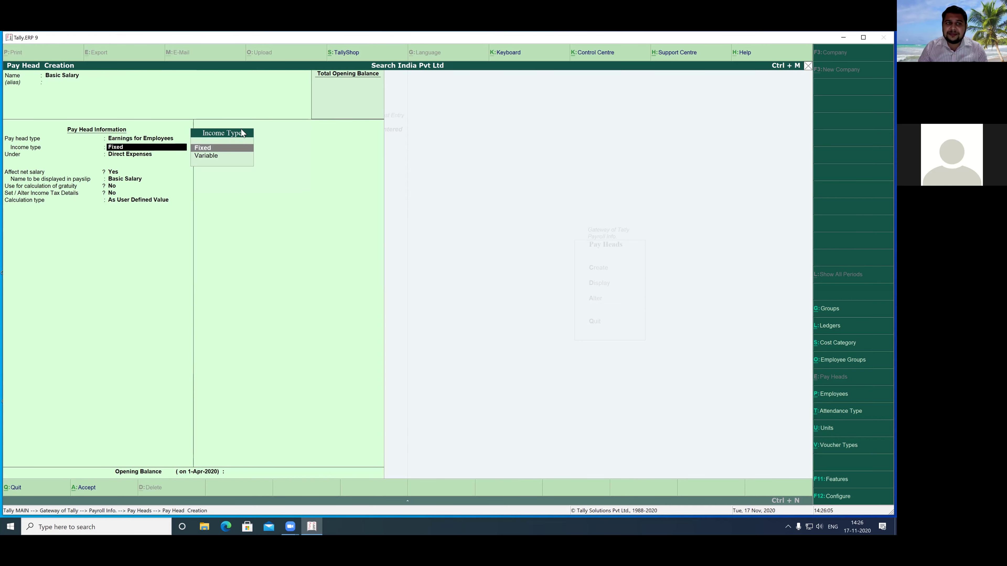
{"action": "key", "text": "Return"}
- Place Basic Salary under Indirect Expenses, affecting net salary, with payslip name Basic Salary and gratuity and income tax details set to No
{"action": "key", "text": "Down"}
{"action": "key", "text": "Down"}
{"action": "key", "text": "Down"}
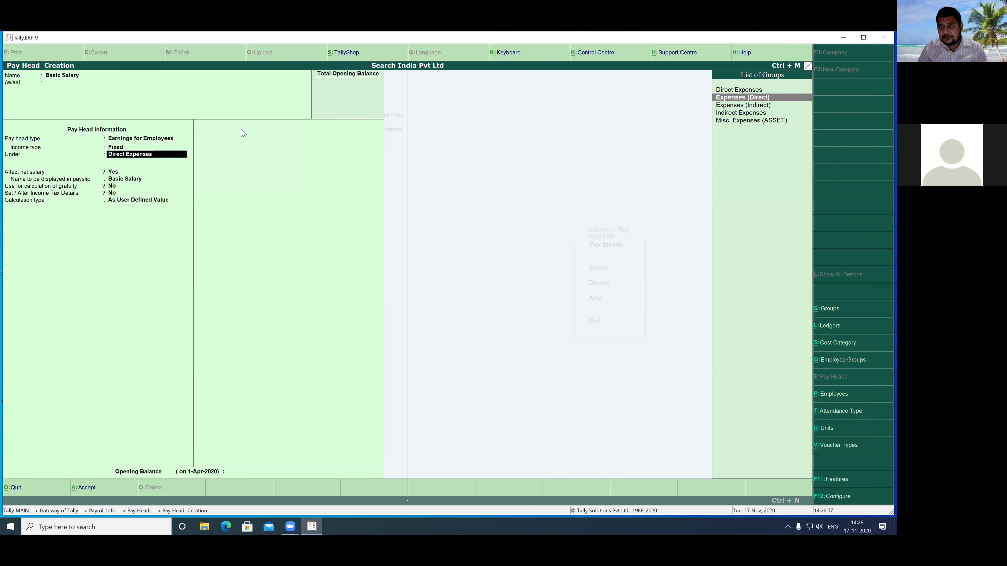
{"action": "key", "text": "Return"}
{"action": "key", "text": "Return"}
{"action": "key", "text": "Return"}
{"action": "key", "text": "Return"}
{"action": "key", "text": "Return"}
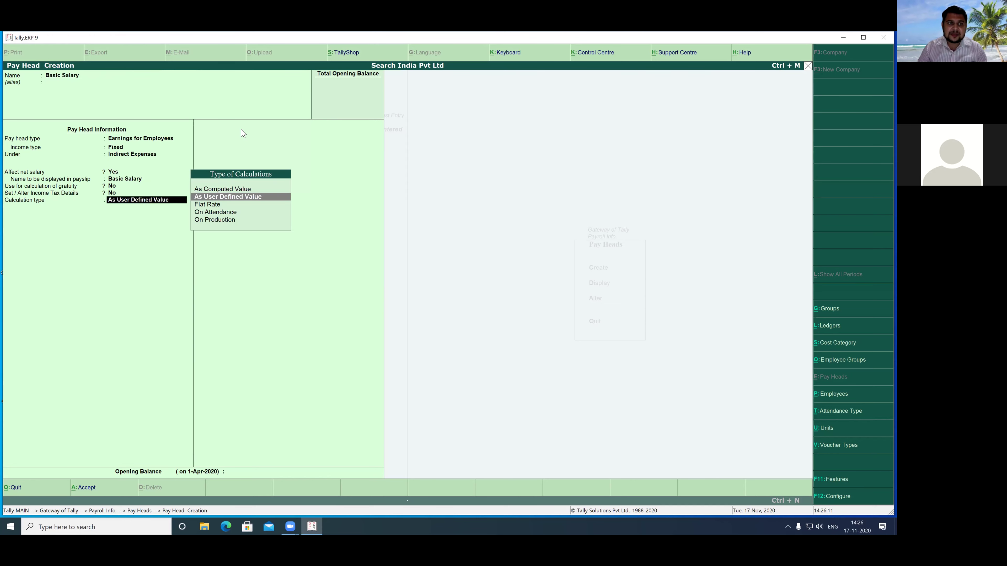
- Set the Basic Salary calculation to Flat Rate per Months with rounding Not Applicable, and save the pay head
{"action": "key", "text": "Down"}
{"action": "key", "text": "Return"}
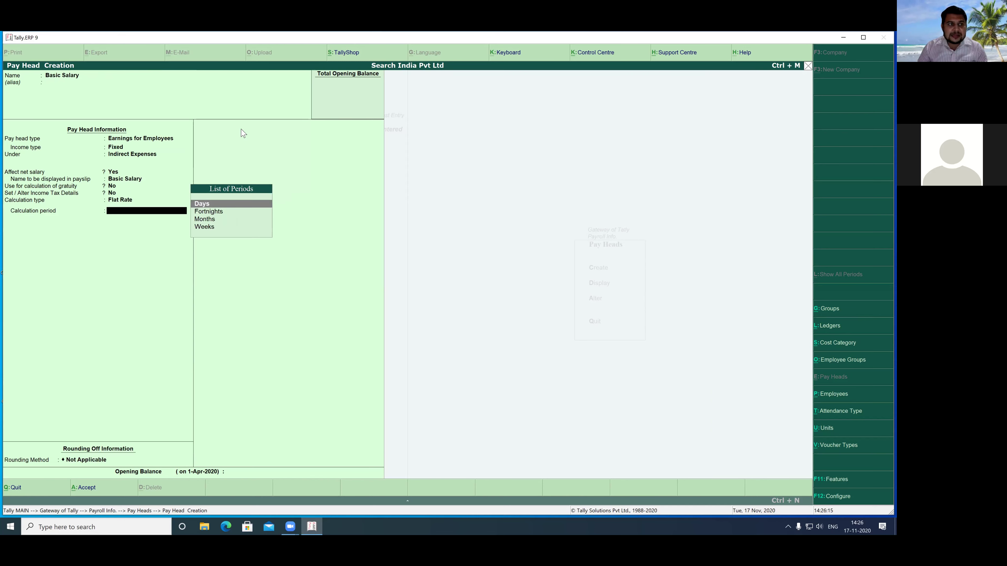
{"action": "key", "text": "Down"}
{"action": "key", "text": "Down"}
{"action": "key", "text": "Down"}
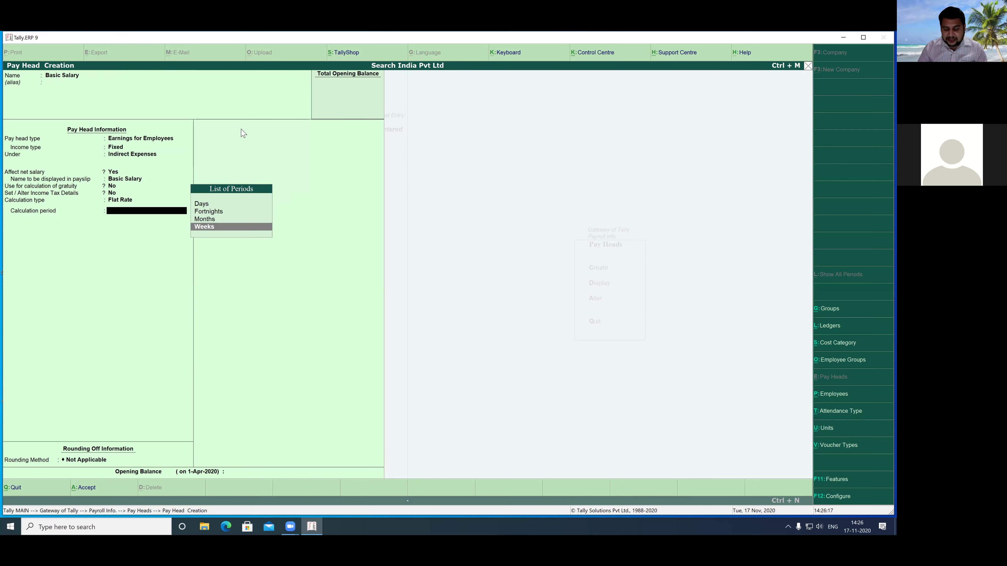
{"action": "key", "text": "Up"}
{"action": "key", "text": "Return"}
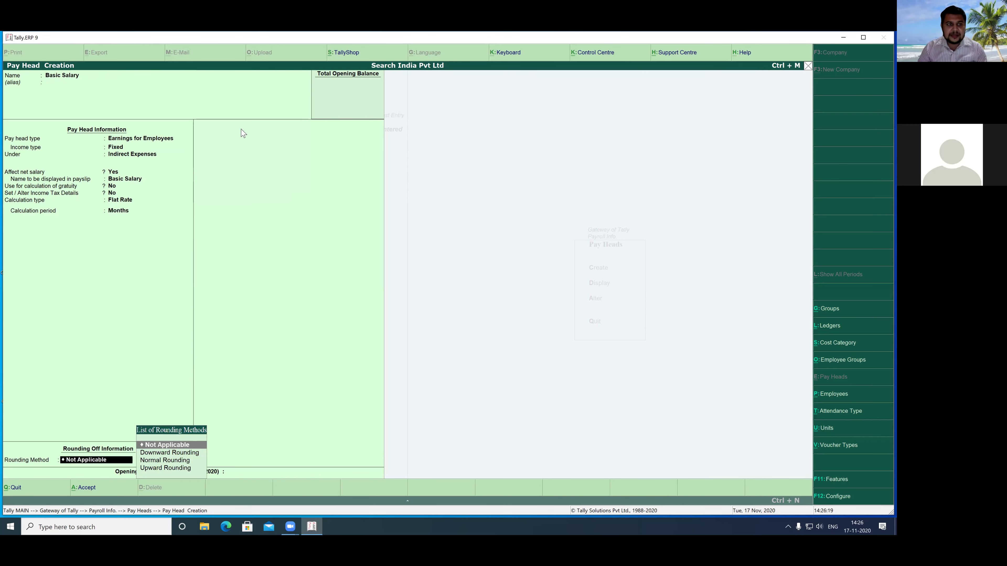
{"action": "key", "text": "Return"}
{"action": "key", "text": "Return"}
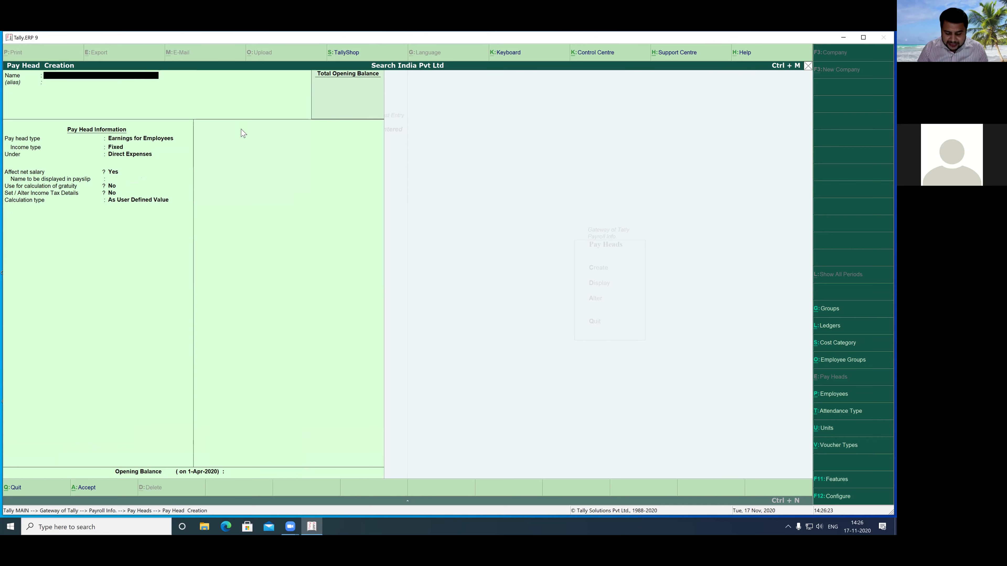
- Start a new pay head named HRA with pay head type Earnings for Employees and income type Fixed
{"action": "type", "text": "HR"}
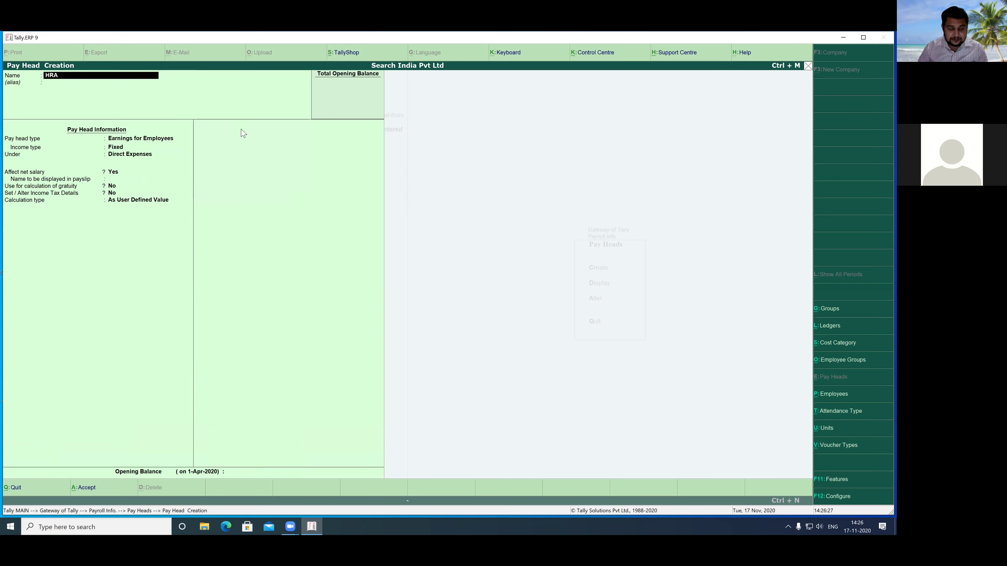
{"action": "type", "text": "A"}
{"action": "key", "text": "Return"}
{"action": "key", "text": "Return"}
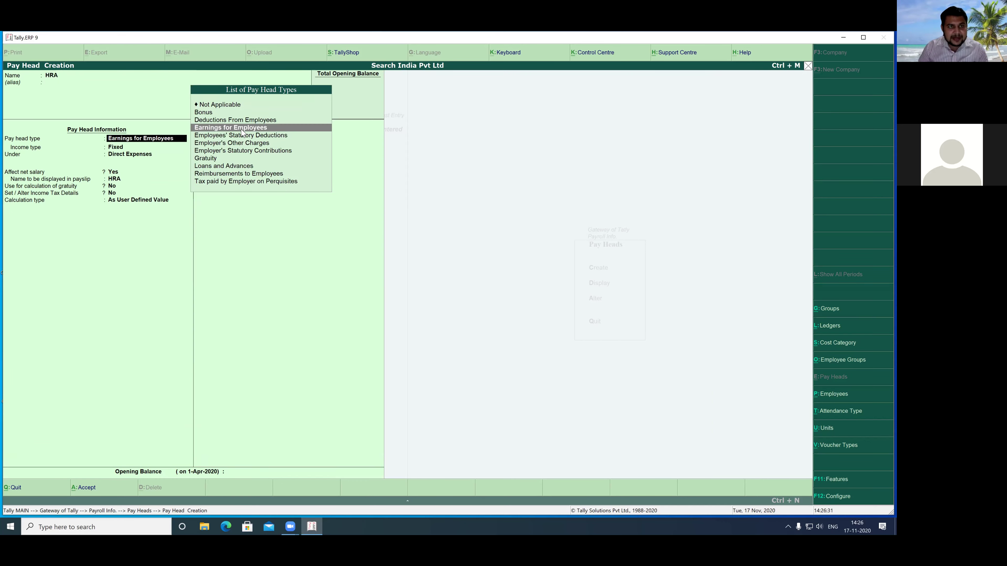
{"action": "key", "text": "Return"}
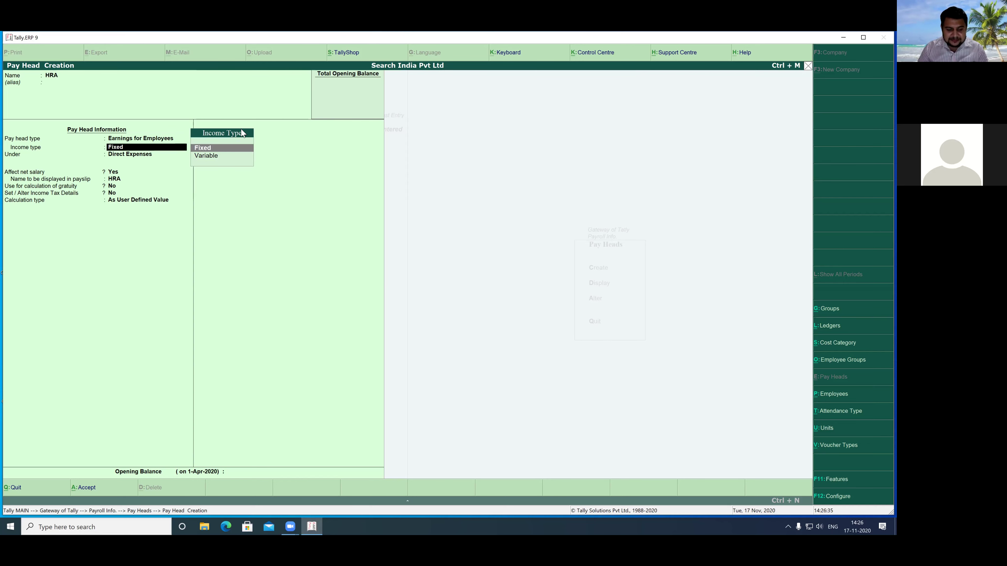
{"action": "key", "text": "Down"}
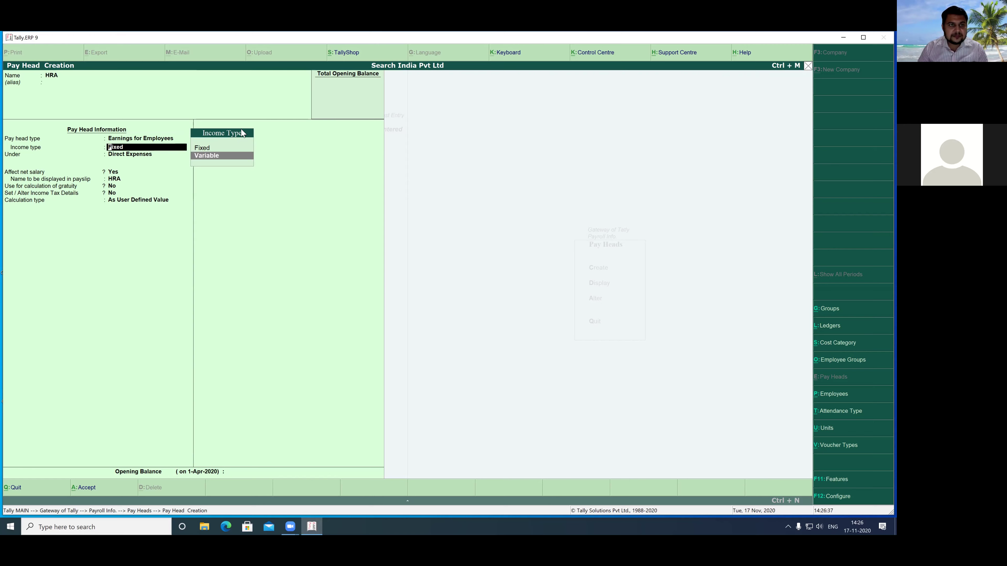
{"action": "key", "text": "Up"}
{"action": "key", "text": "Return"}
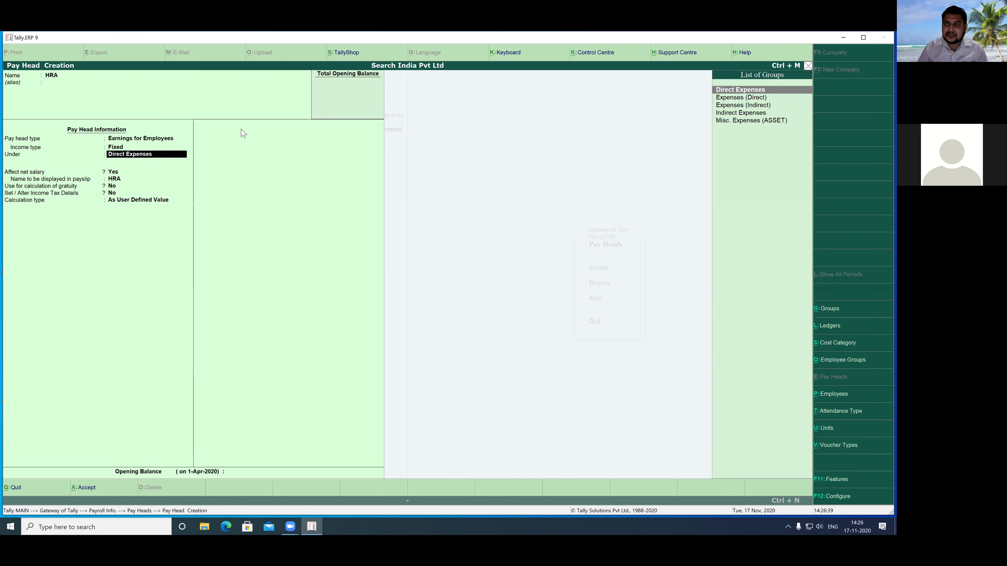
- Place HRA under Indirect Expenses, affecting net salary, with payslip name HRA and gratuity and income tax details set to No
{"action": "key", "text": "Down"}
{"action": "key", "text": "Down"}
{"action": "key", "text": "Down"}
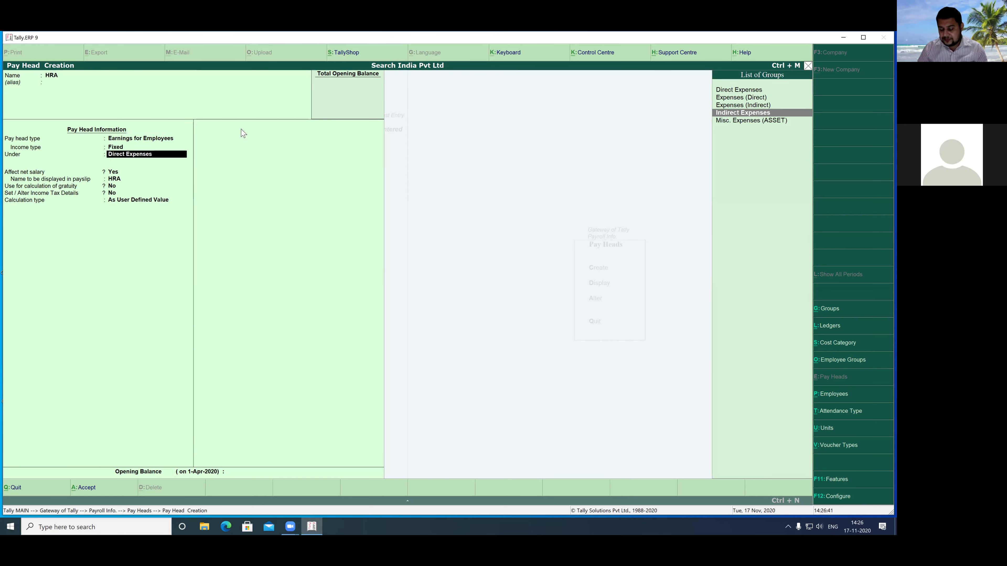
{"action": "key", "text": "Return"}
{"action": "key", "text": "Return"}
{"action": "key", "text": "Return"}
{"action": "key", "text": "Return"}
{"action": "key", "text": "Return"}
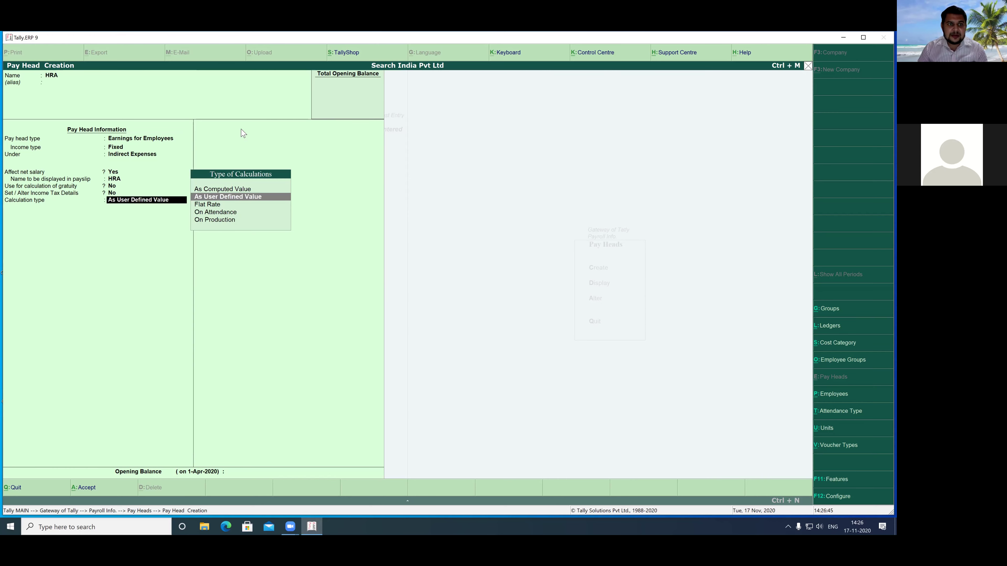
- Set HRA's calculation type to As Computed Value per Months, computed On Specified Formula based on Basic Salary
{"action": "key", "text": "Up"}
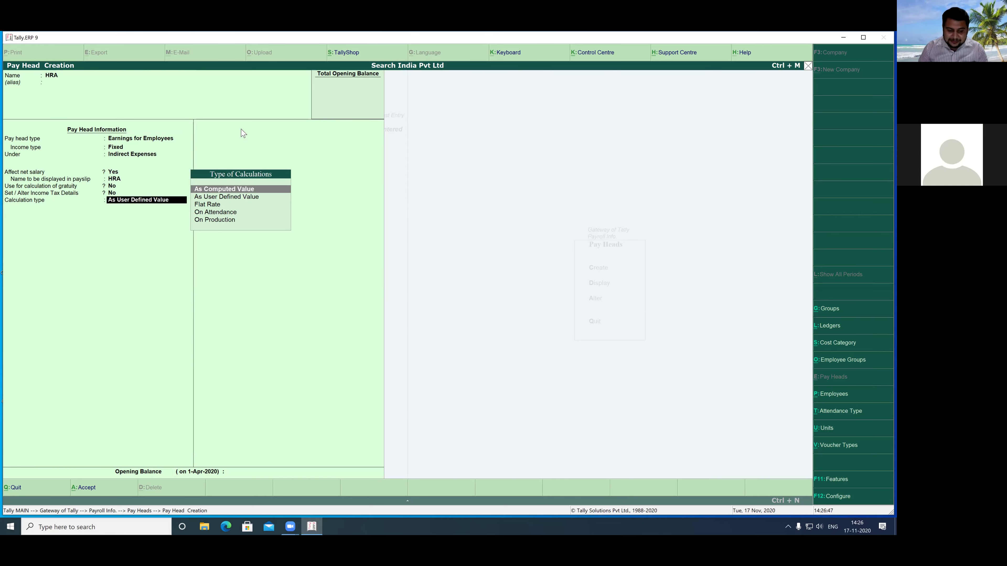
{"action": "key", "text": "Return"}
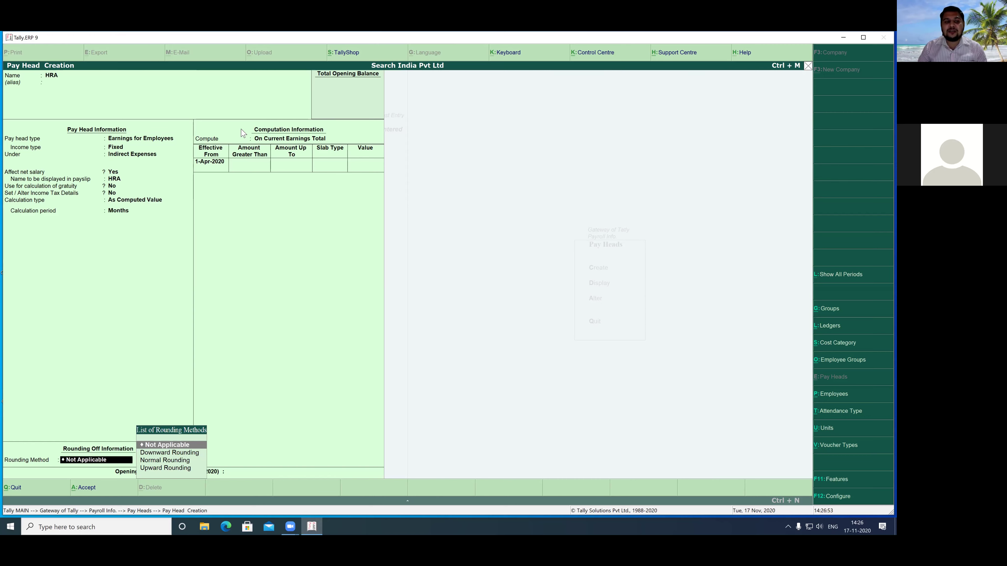
{"action": "key", "text": "BackSpace"}
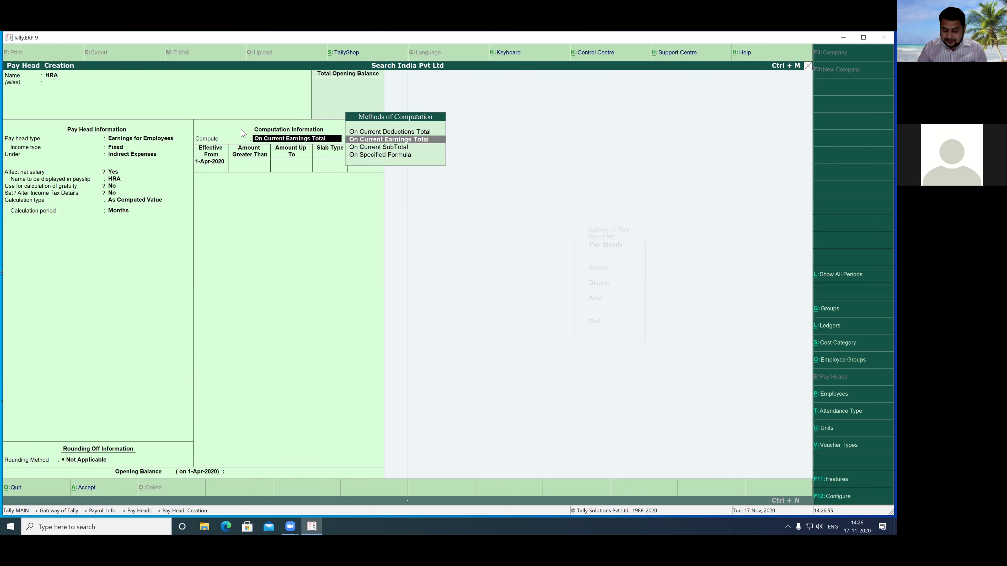
{"action": "key", "text": "Down"}
{"action": "key", "text": "Down"}
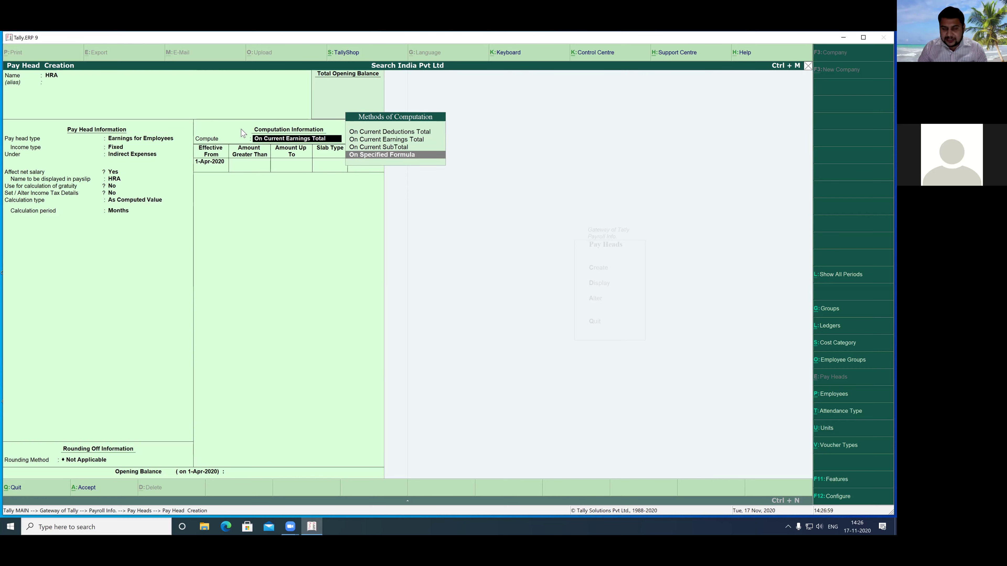
{"action": "key", "text": "Return"}
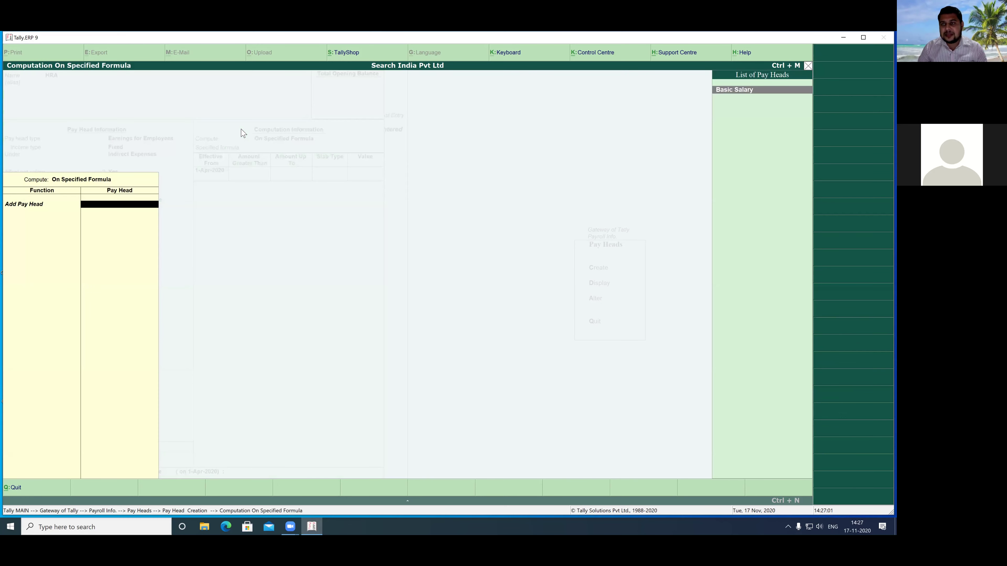
{"action": "key", "text": "Return"}
{"action": "key", "text": "Return"}
- Add a Percentage slab of 40% effective from 1-Apr-2020 to HRA's computation and save the pay head
{"action": "key", "text": "Return"}
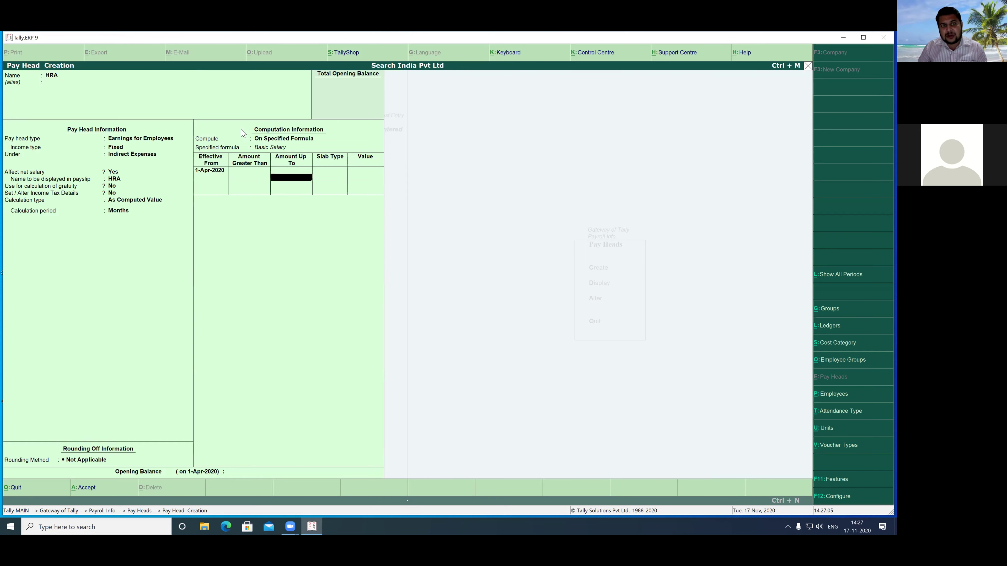
{"action": "key", "text": "Return"}
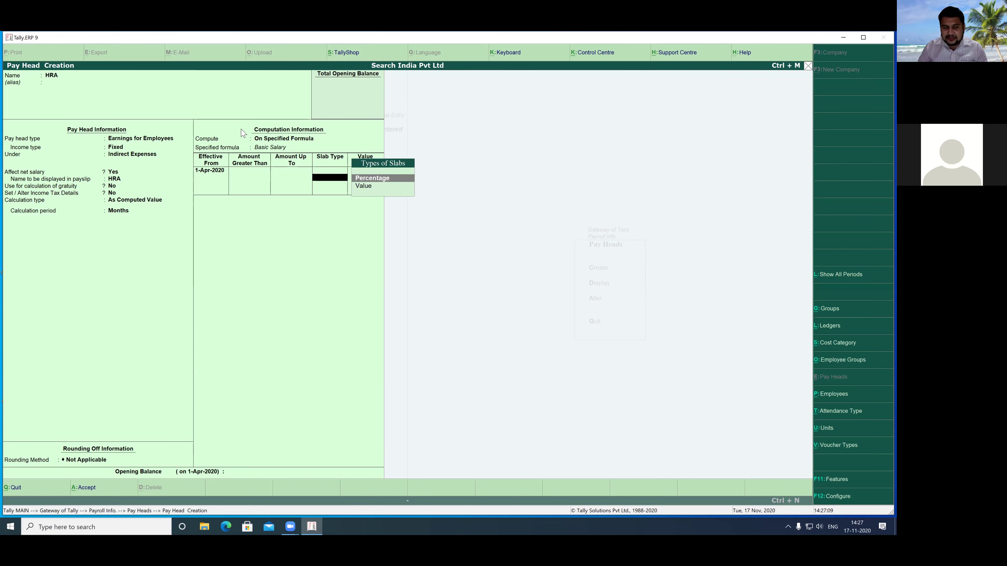
{"action": "key", "text": "Return"}
{"action": "type", "text": "40"}
{"action": "key", "text": "Return"}
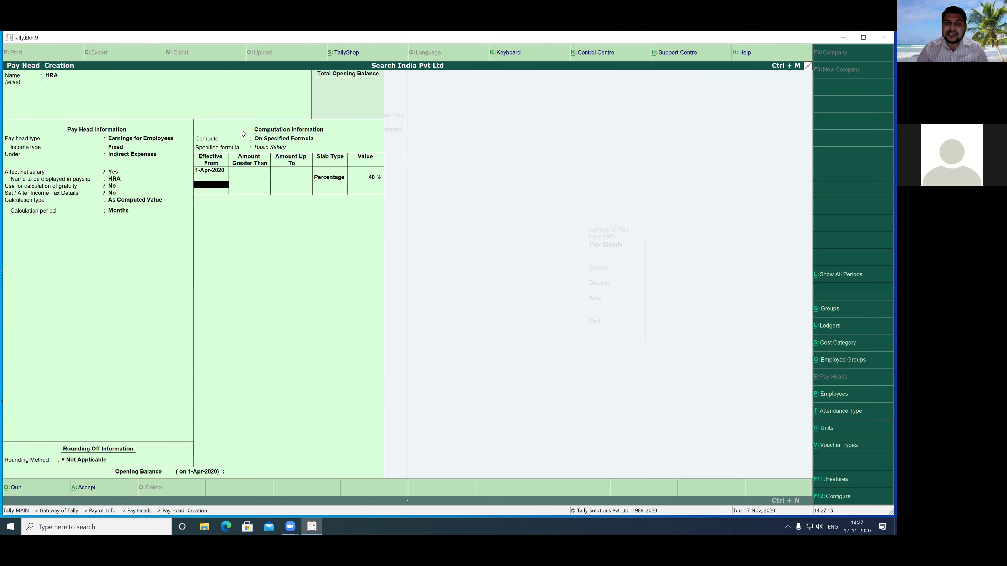
{"action": "key", "text": "Return"}
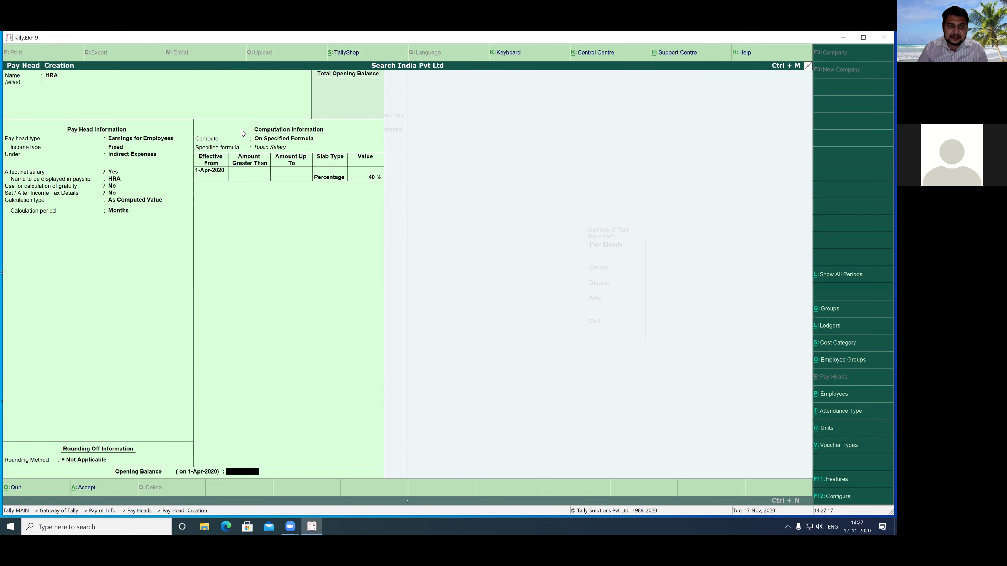
{"action": "key", "text": "Return"}
{"action": "key", "text": "Return"}
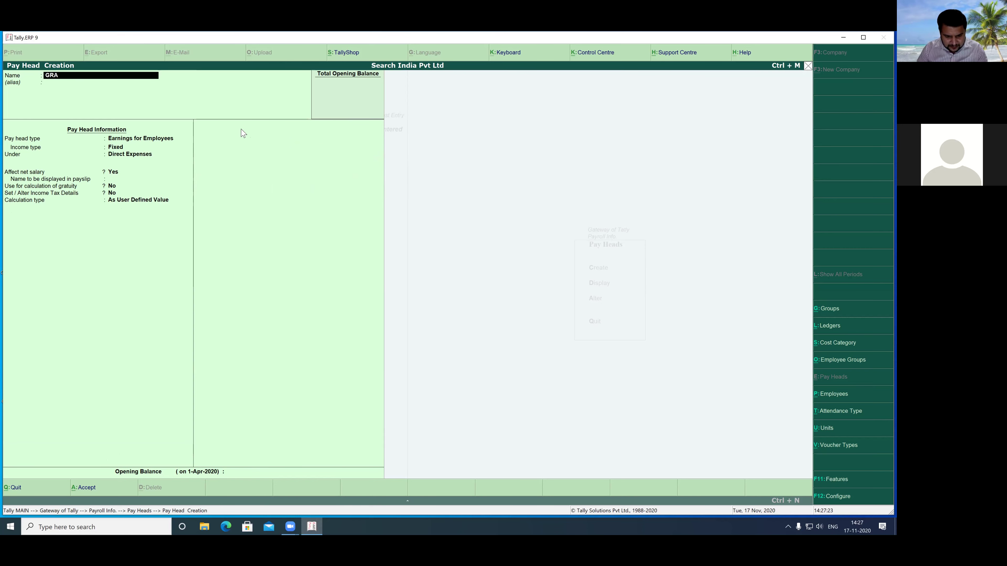
- Start a new pay head named GRAUITY with pay head type Gratuity
{"action": "type", "text": "GRAUITY"}
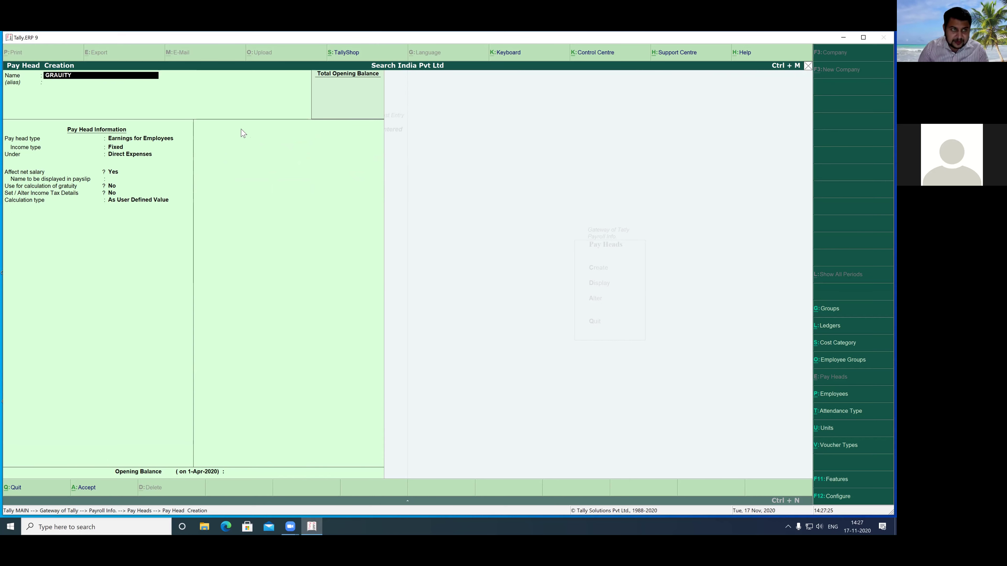
{"action": "key", "text": "Return"}
{"action": "key", "text": "Return"}
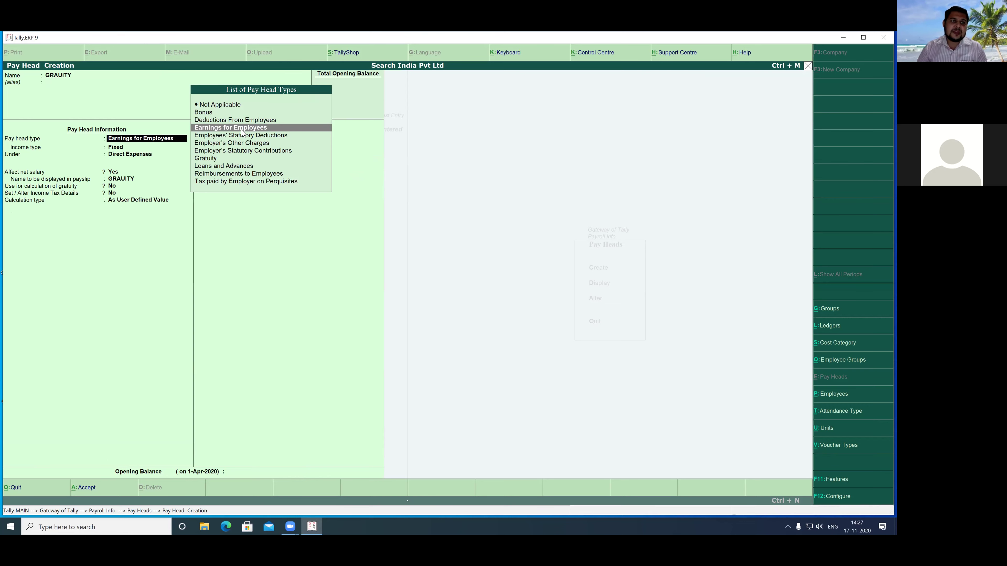
{"action": "key", "text": "Down"}
{"action": "key", "text": "Down"}
{"action": "key", "text": "Down"}
{"action": "key", "text": "Down"}
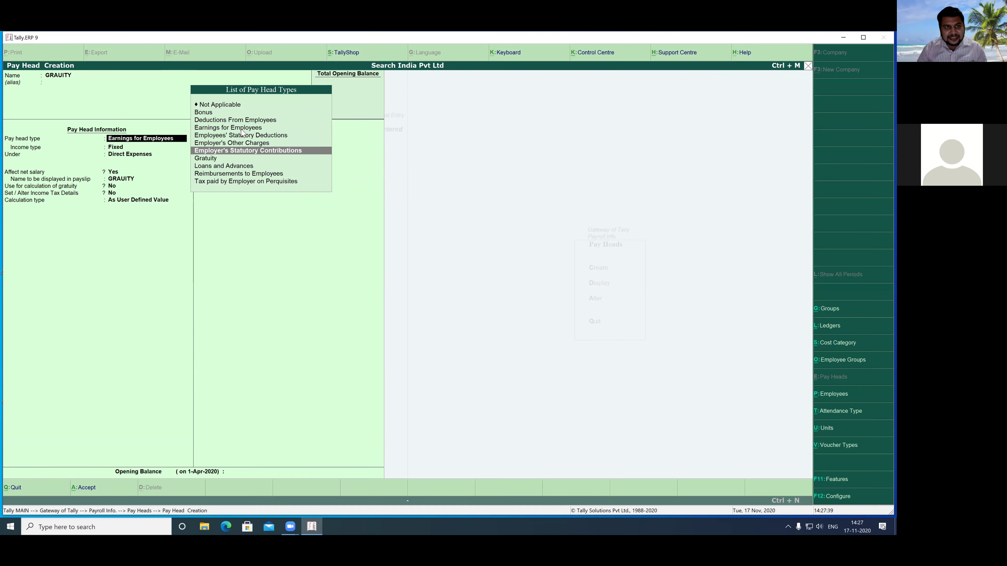
{"action": "key", "text": "Return"}
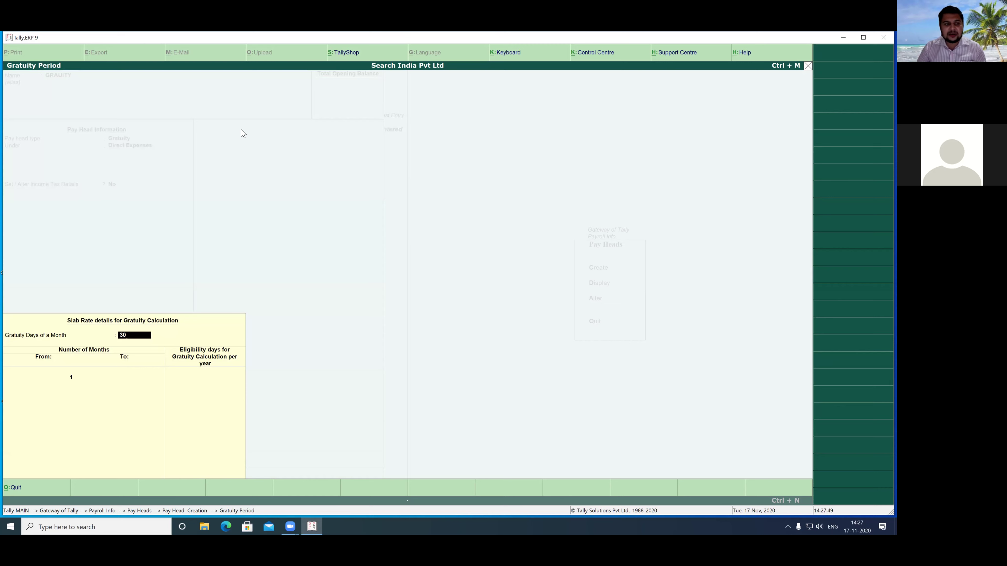
- Define the gratuity slabs on 30 days a month: 0 eligibility days for months 1 to 60 and 1 from month 61
{"action": "key", "text": "Return"}
{"action": "type", "text": "60"}
{"action": "key", "text": "Return"}
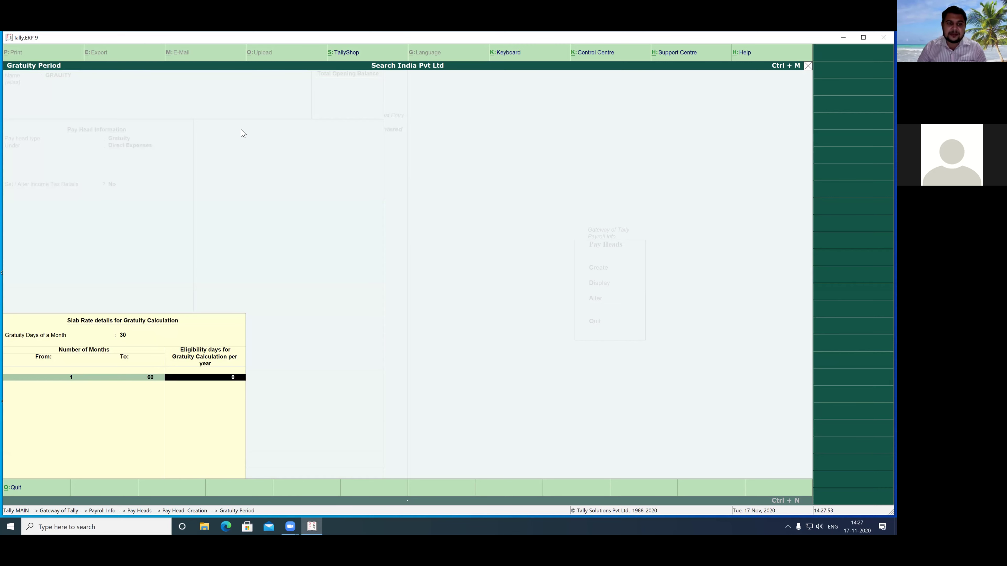
{"action": "key", "text": "Return"}
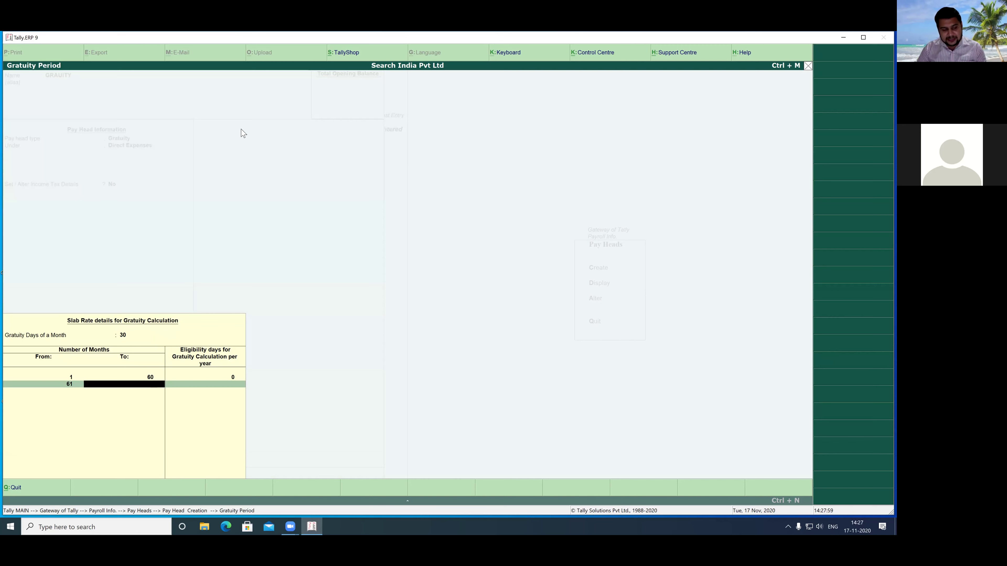
{"action": "key", "text": "Return"}
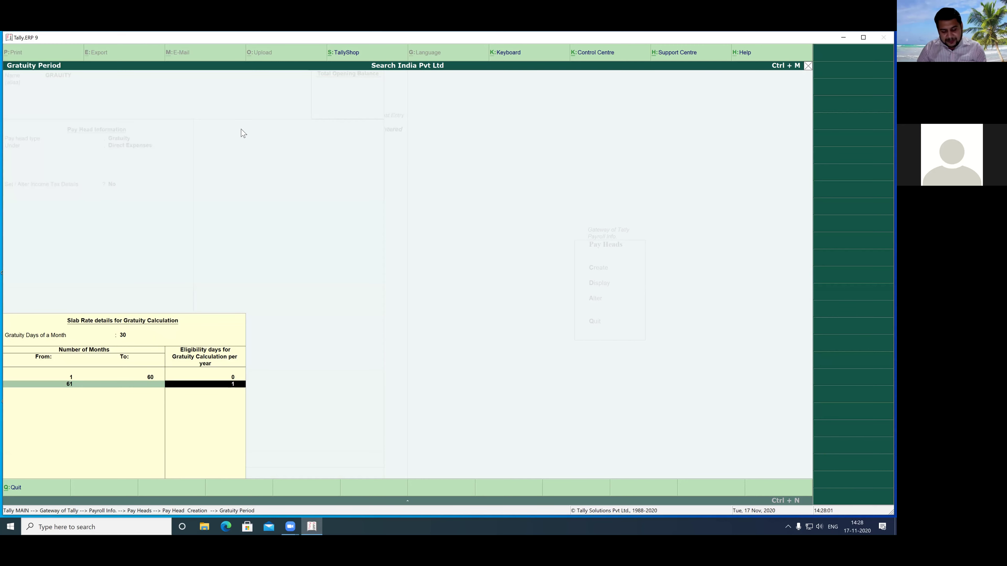
{"action": "type", "text": "1"}
{"action": "key", "text": "Return"}
{"action": "key", "text": "Return"}
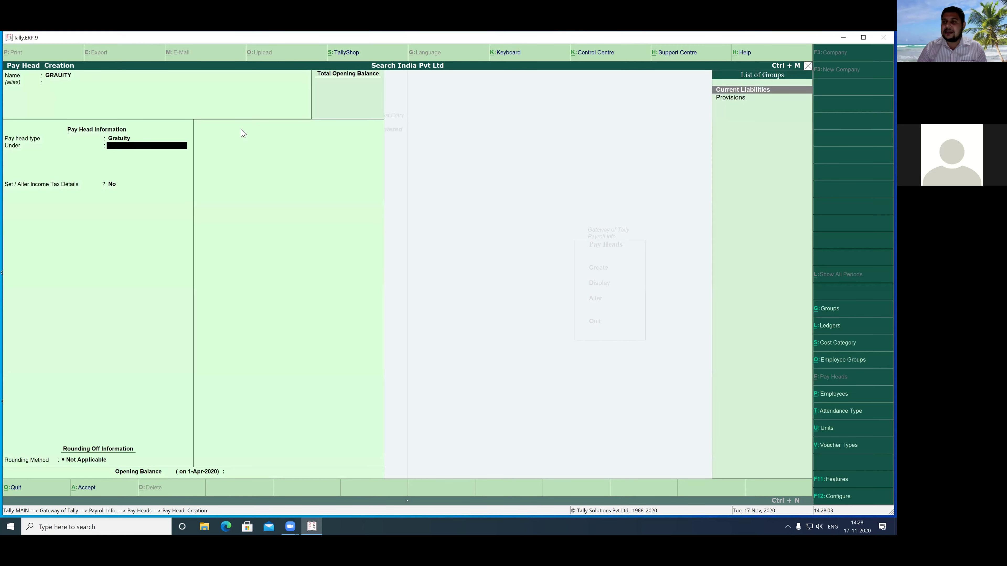
- Place GRAUITY under Current Liabilities, enable income tax details with component Gratuity, On Actual Value and no TDS across periods, and save the pay head
{"action": "key", "text": "Return"}
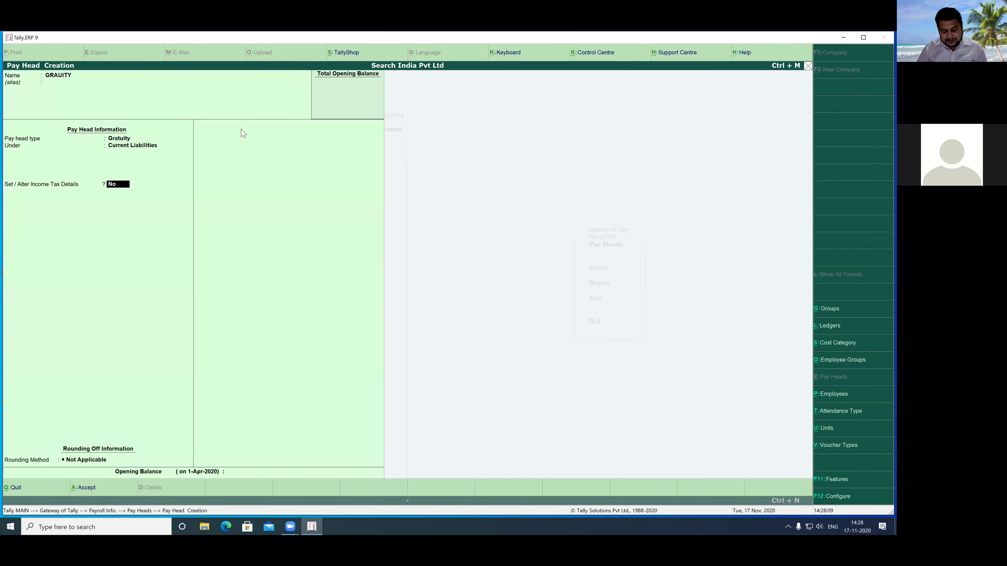
{"action": "type", "text": "Y"}
{"action": "key", "text": "Return"}
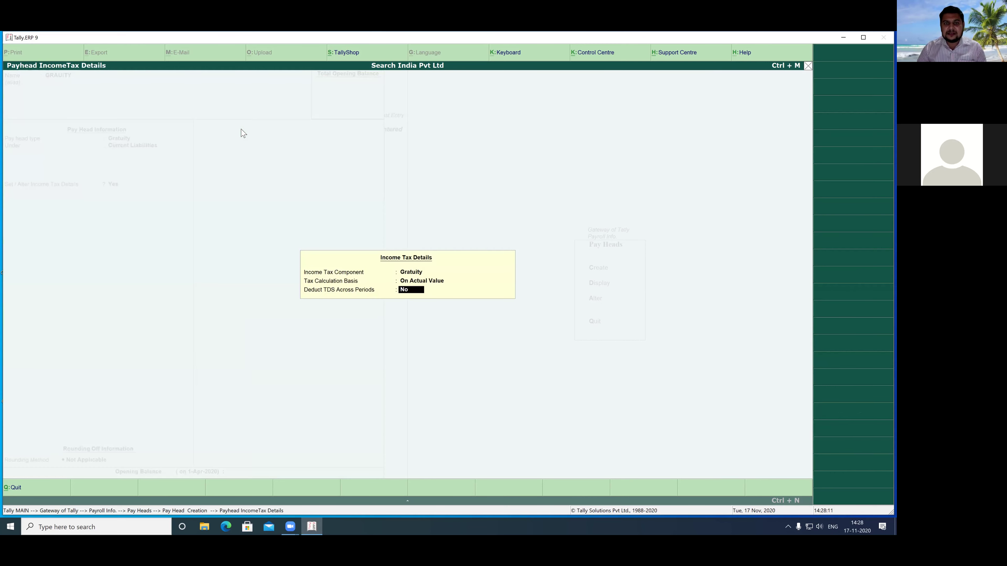
{"action": "key", "text": "Return"}
{"action": "key", "text": "Return"}
{"action": "key", "text": "Return"}
{"action": "key", "text": "Return"}
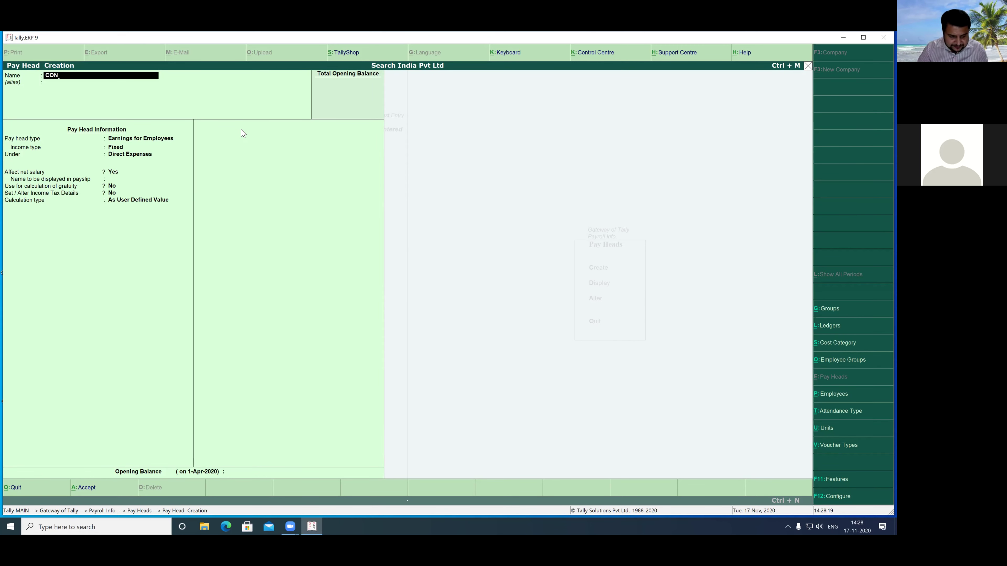
- Start a new pay head named CONVEYENANCE with pay head type Earnings for Employees and income type Fixed
{"action": "type", "text": "CONVEYENANCE"}
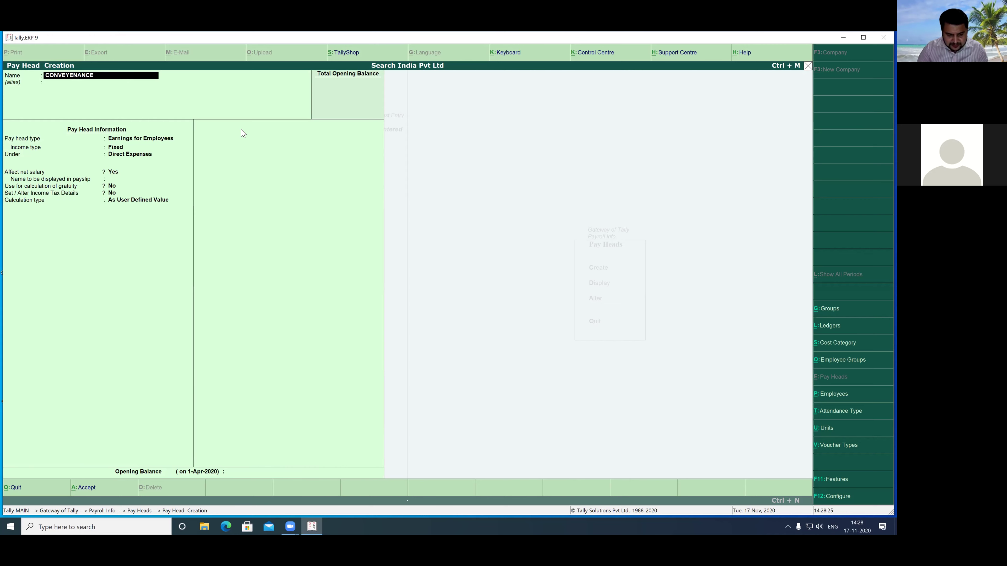
{"action": "key", "text": "Return"}
{"action": "key", "text": "Return"}
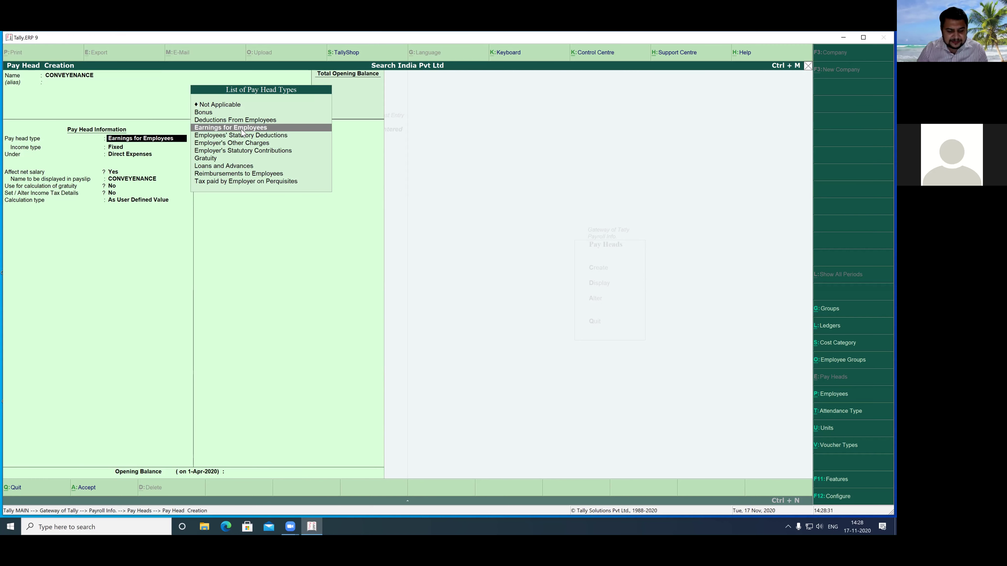
{"action": "left_click", "coordinate": [241, 129]}
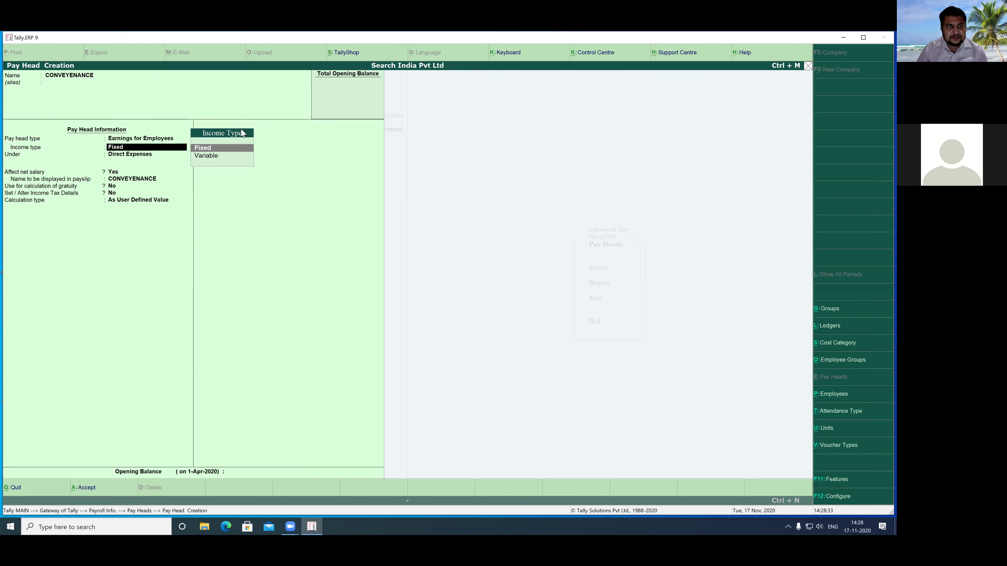
{"action": "key", "text": "Return"}
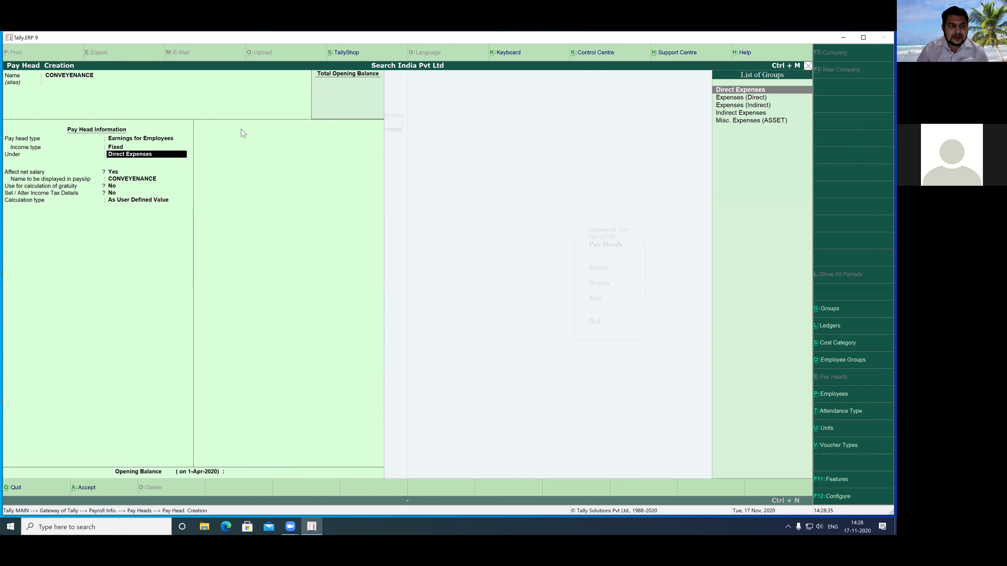
- Place CONVEYENANCE under Indirect Expenses, affecting net salary, with payslip name CONVEYENANCE and gratuity and income tax details set to No
{"action": "type", "text": "I"}
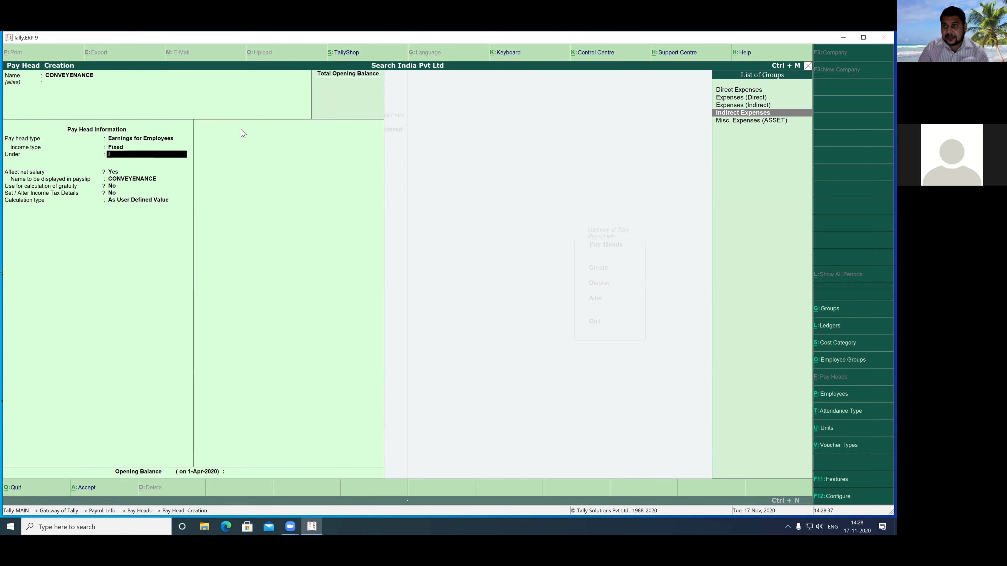
{"action": "key", "text": "Return"}
{"action": "key", "text": "Return"}
{"action": "key", "text": "Return"}
{"action": "key", "text": "Return"}
{"action": "key", "text": "Return"}
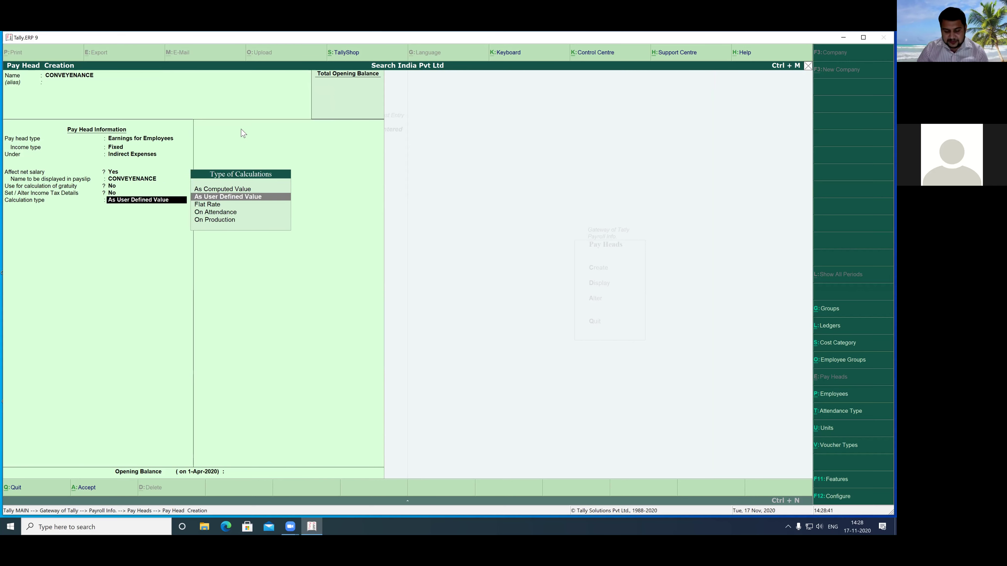
- Calculate CONVEYENANCE at a Flat Rate per Months with rounding method Not Applicable, and save the pay head
{"action": "key", "text": "Down"}
{"action": "key", "text": "Return"}
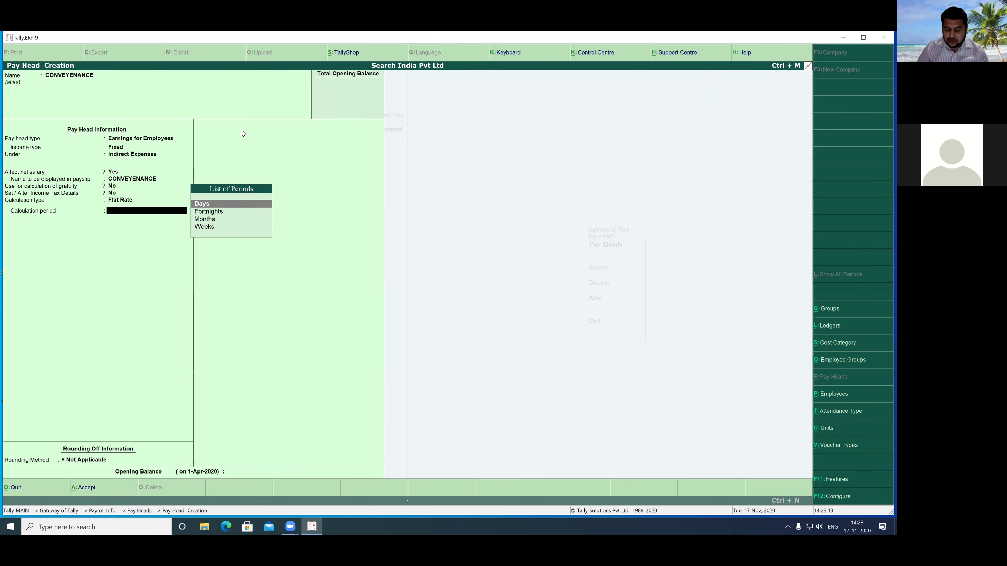
{"action": "key", "text": "Down"}
{"action": "key", "text": "Down"}
{"action": "key", "text": "Return"}
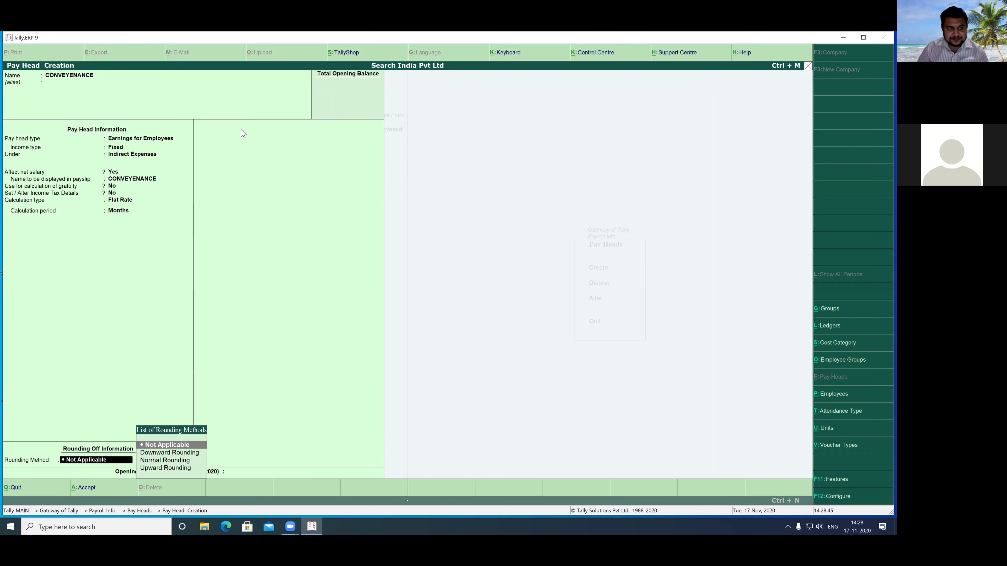
{"action": "key", "text": "Return"}
{"action": "key", "text": "Return"}
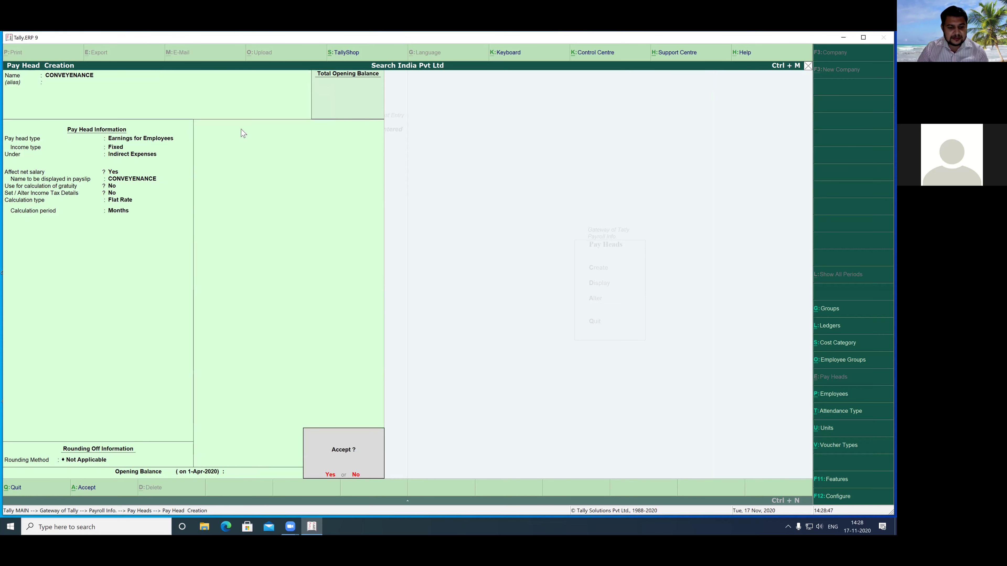
{"action": "key", "text": "Return"}
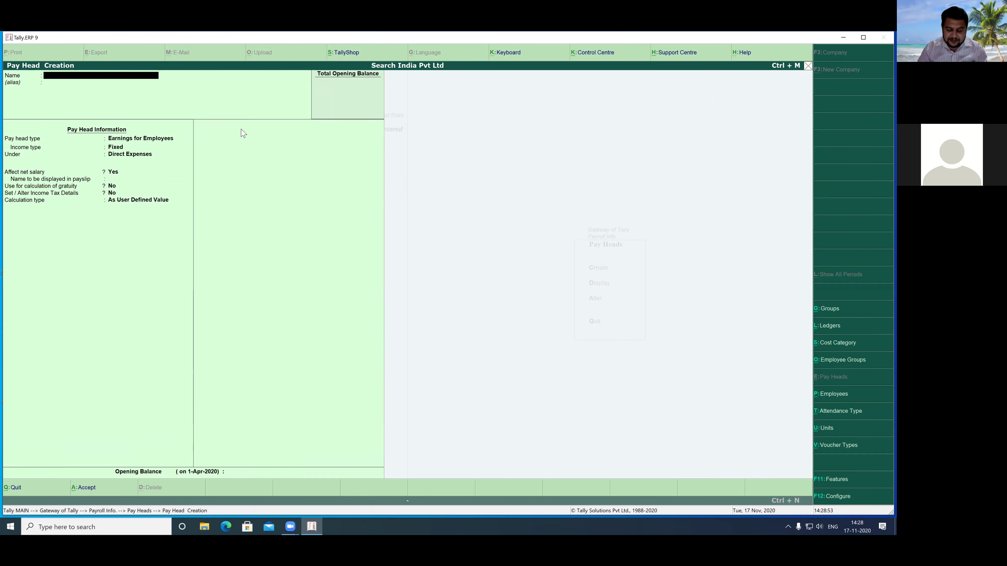
- Start a new pay head named OVERTIME with pay head type Earnings for Employees and income type Variable
{"action": "type", "text": "OVERTIME"}
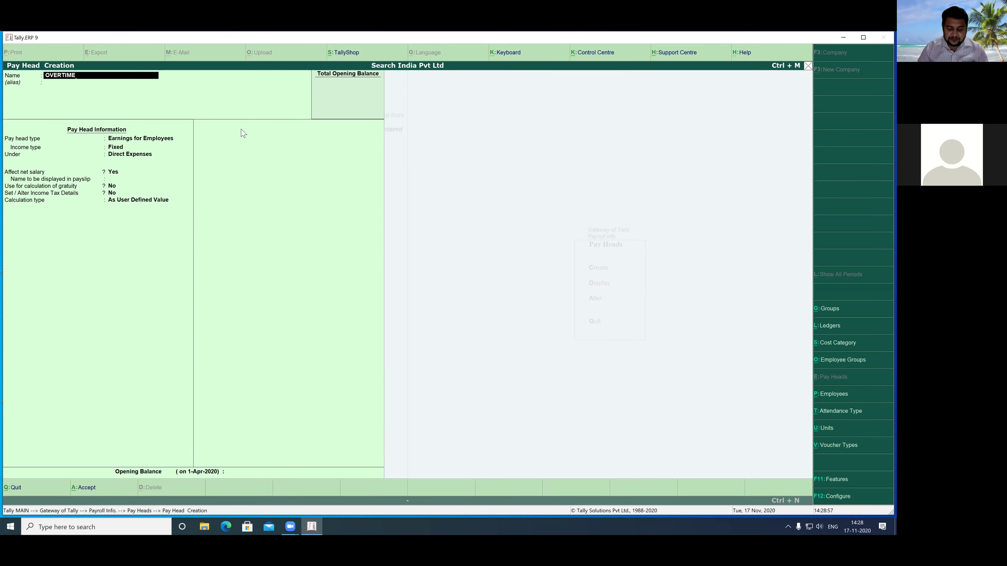
{"action": "key", "text": "Return"}
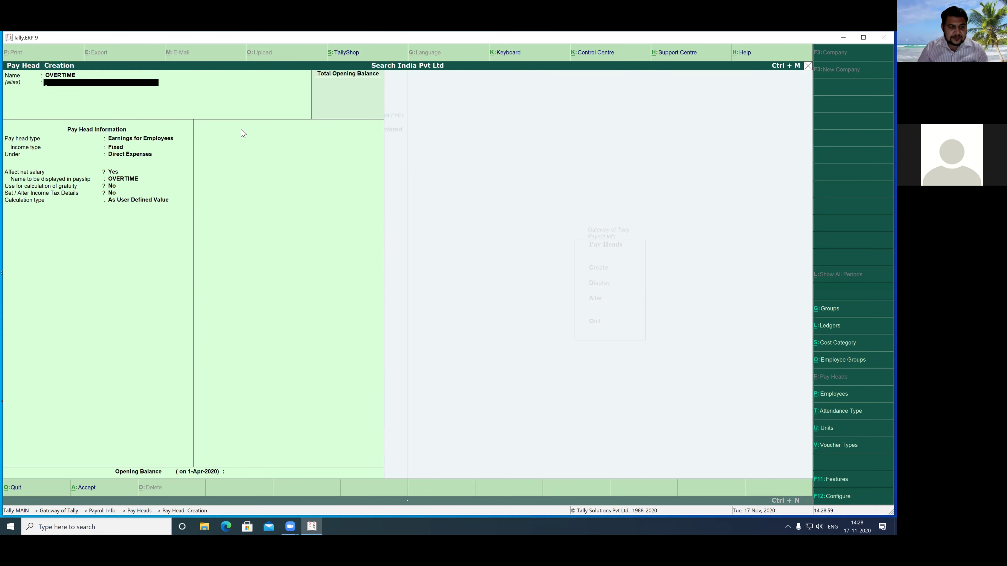
{"action": "key", "text": "Return"}
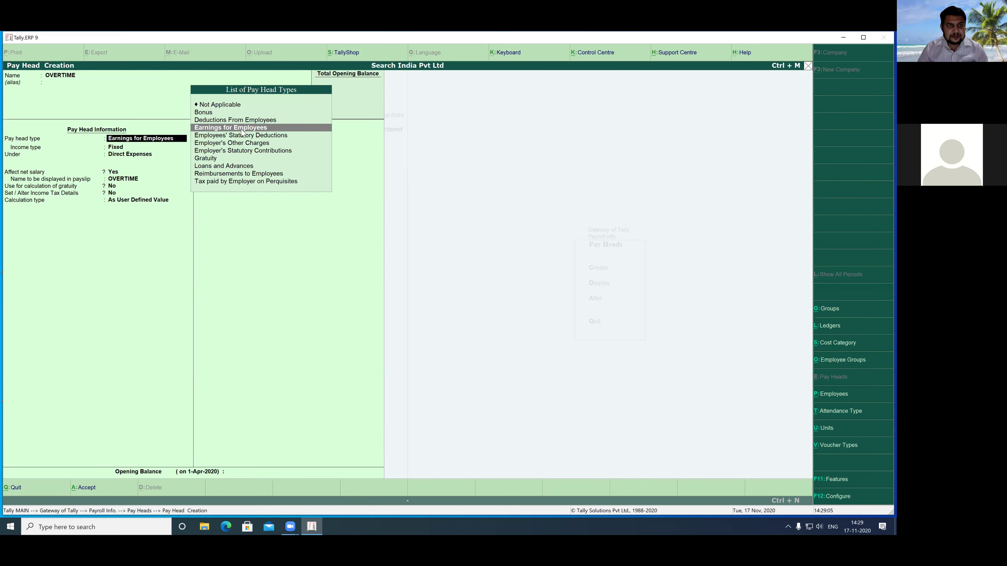
{"action": "key", "text": "Return"}
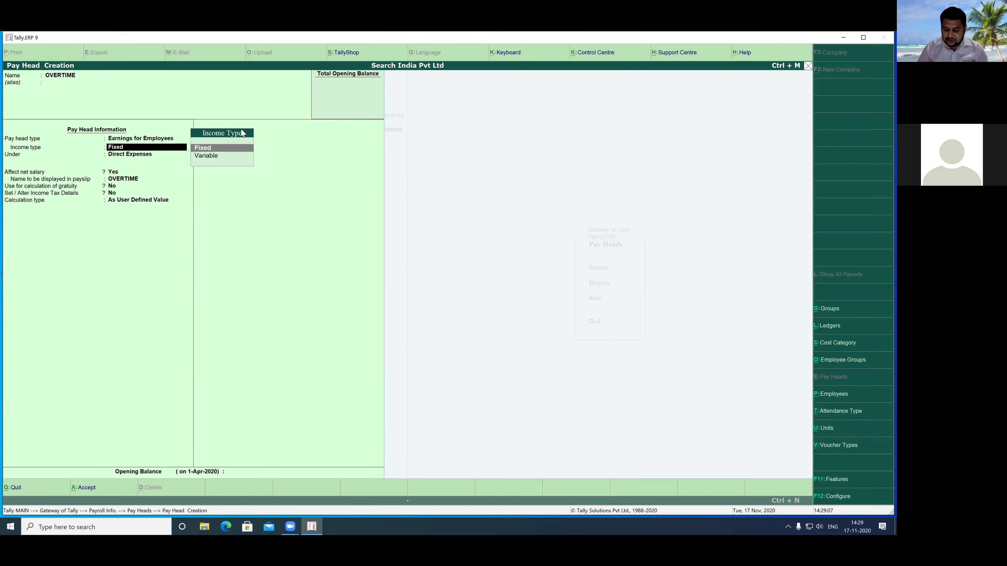
{"action": "key", "text": "Down"}
{"action": "key", "text": "Return"}
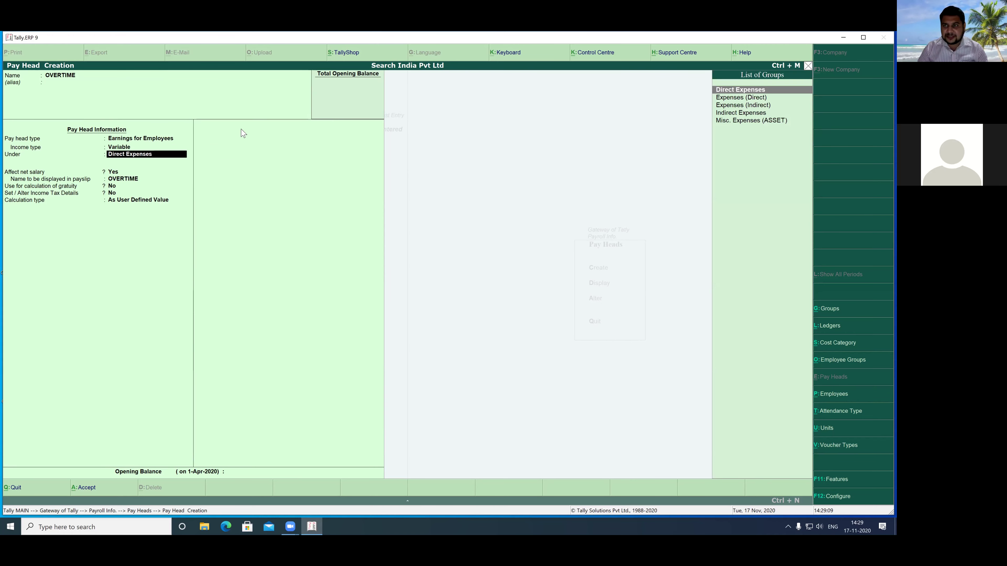
- Place OVERTIME under Direct Expenses, affecting net salary, without gratuity or income tax details, calculated As User Defined Value, and save the pay head
{"action": "key", "text": "Return"}
{"action": "key", "text": "Return"}
{"action": "key", "text": "Return"}
{"action": "key", "text": "Return"}
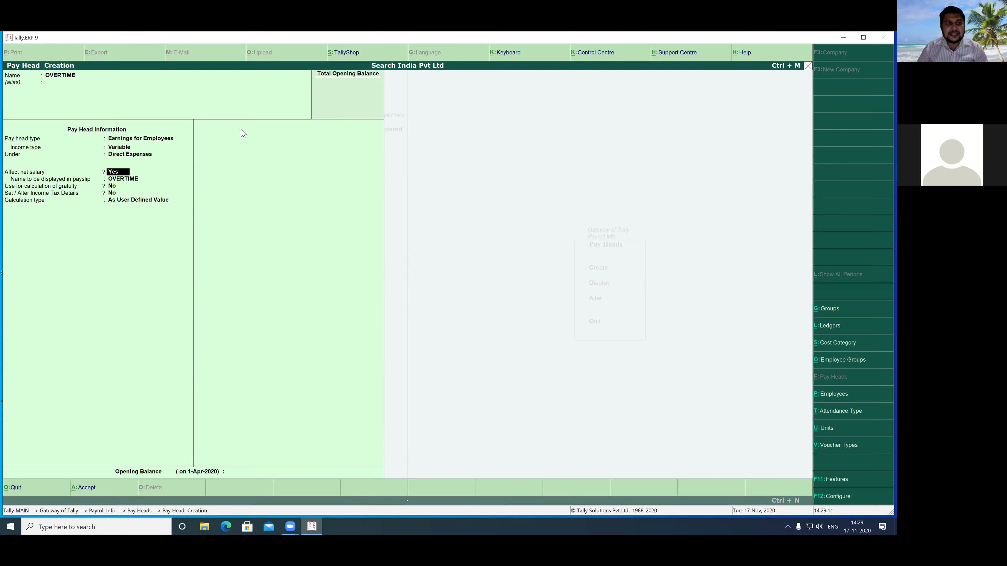
{"action": "key", "text": "Return"}
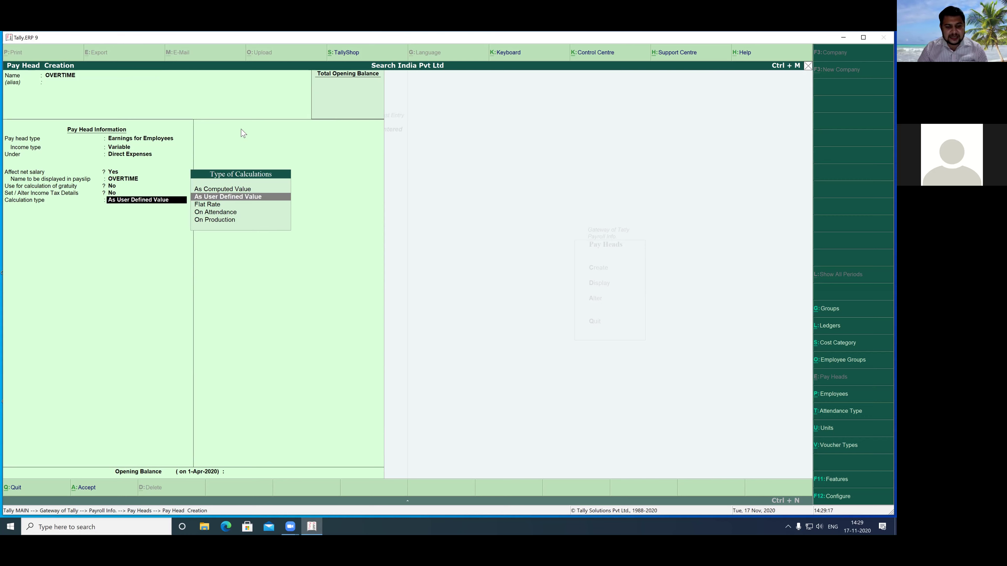
{"action": "key", "text": "Return"}
{"action": "key", "text": "Return"}
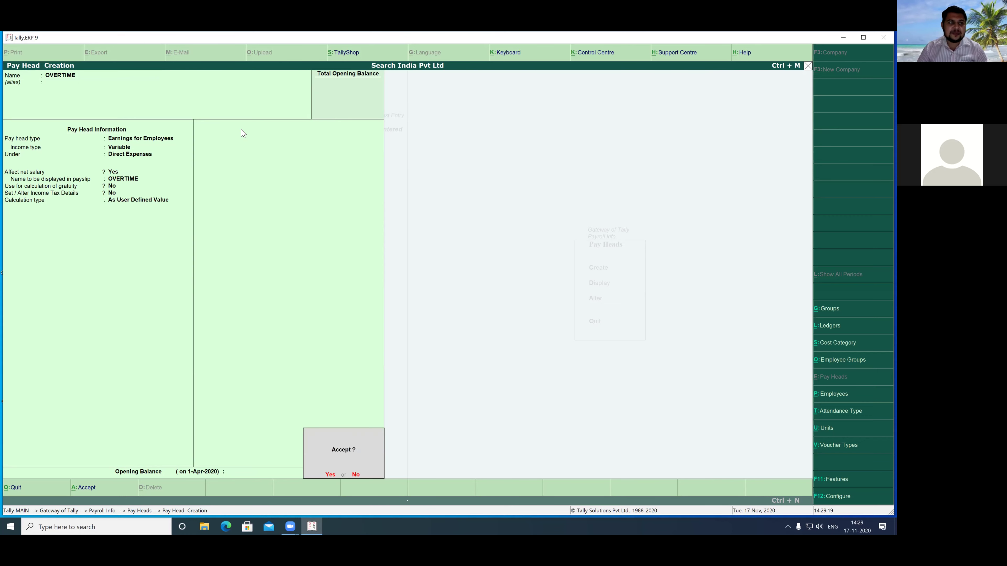
{"action": "key", "text": "Return"}
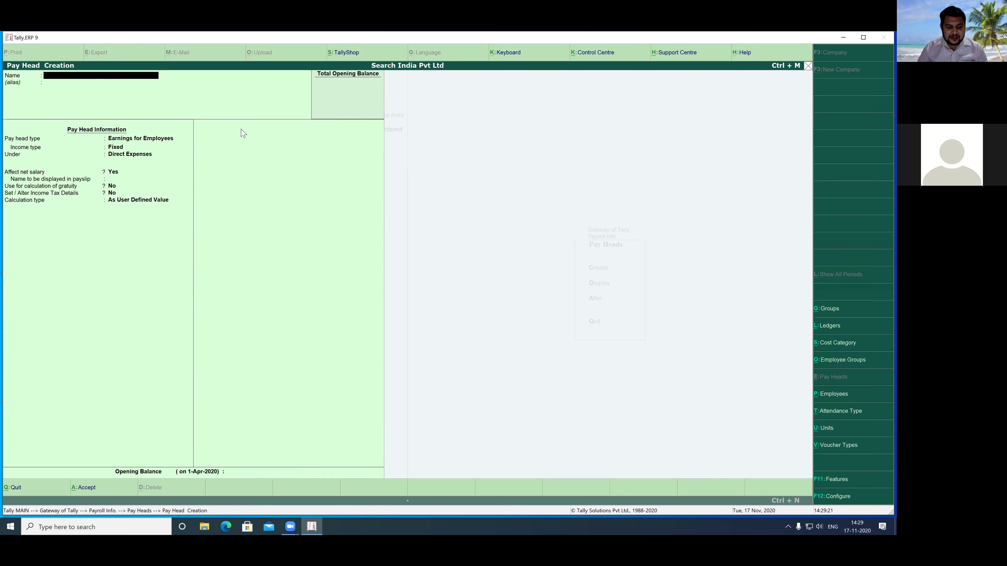
- Start a new pay head named BONUS with pay head type Bonus
{"action": "type", "text": "BONUS"}
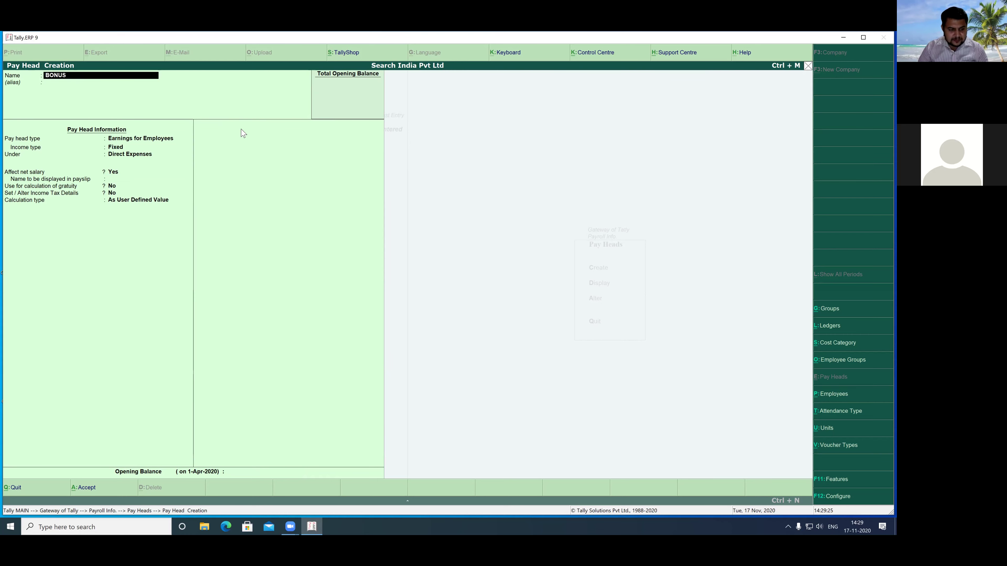
{"action": "key", "text": "Return"}
{"action": "key", "text": "Return"}
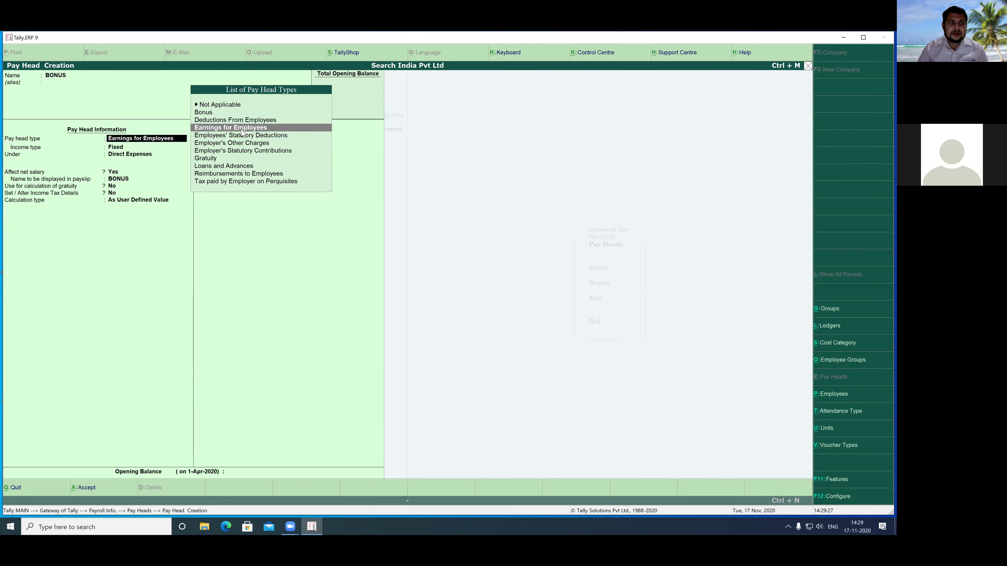
{"action": "key", "text": "Up"}
{"action": "key", "text": "Up"}
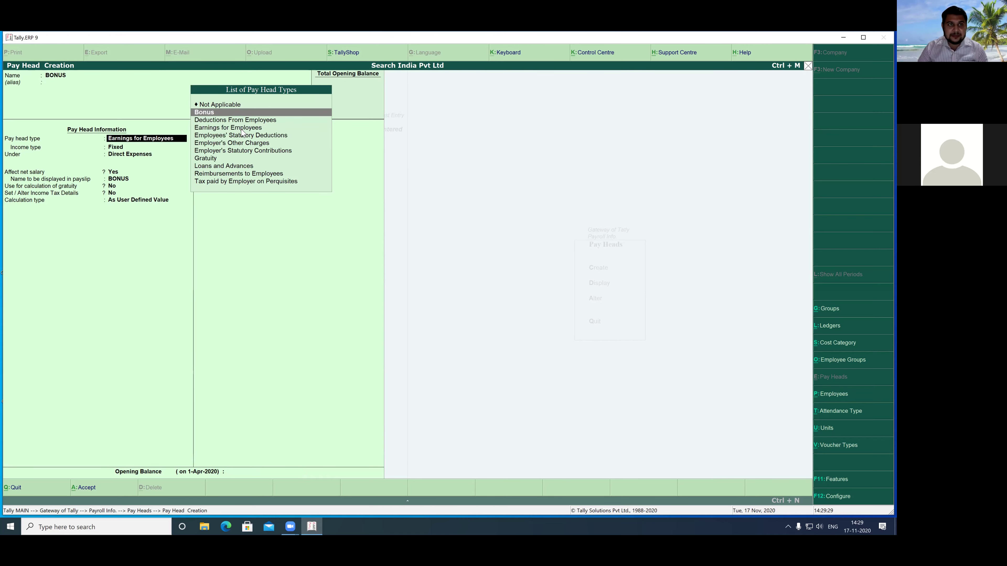
{"action": "key", "text": "Return"}
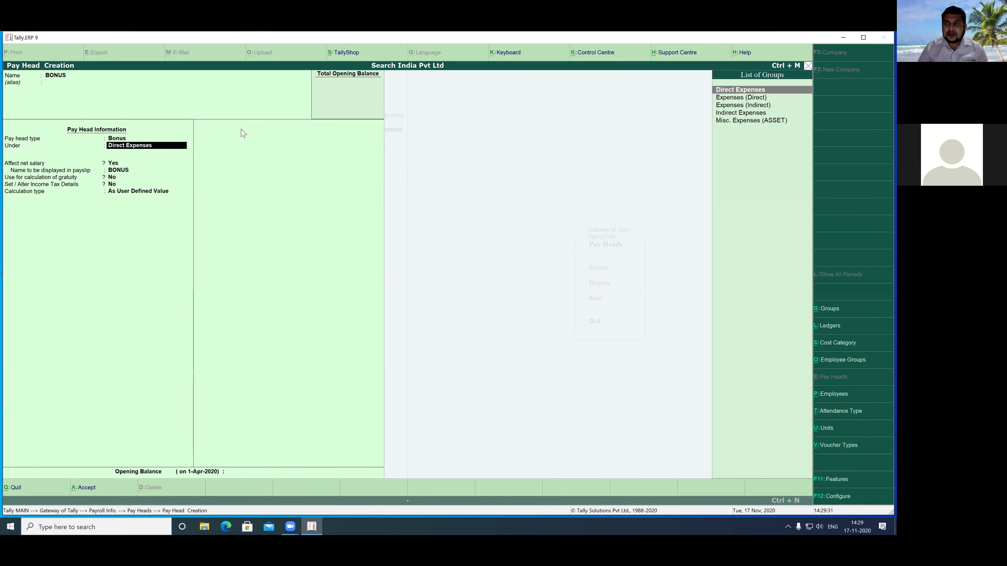
- Place BONUS under Indirect Expenses, affecting net salary, with payslip name BONUS and gratuity and income tax details set to No
{"action": "key", "text": "Down"}
{"action": "key", "text": "Down"}
{"action": "key", "text": "Down"}
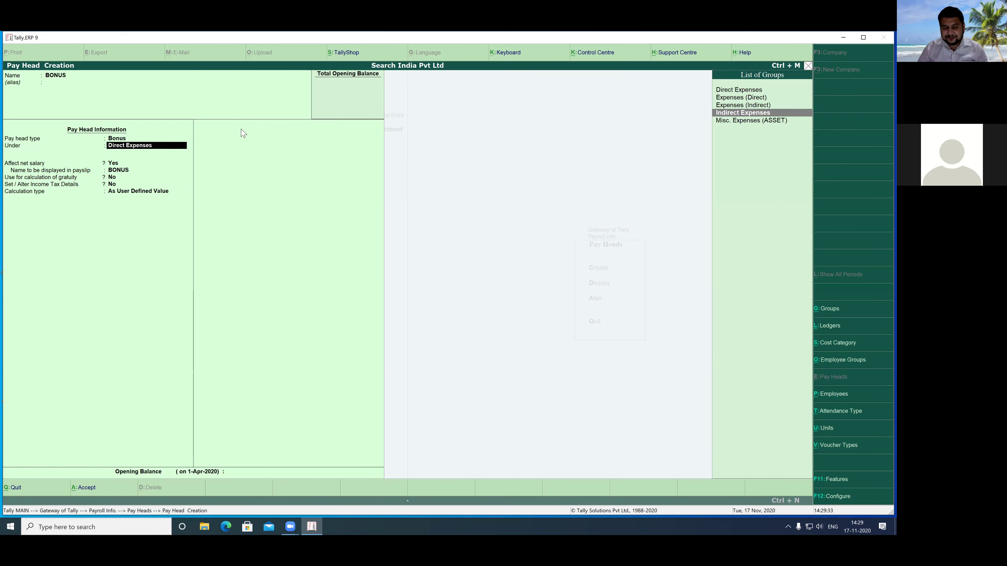
{"action": "key", "text": "Return"}
{"action": "key", "text": "Return"}
{"action": "key", "text": "Return"}
{"action": "key", "text": "Return"}
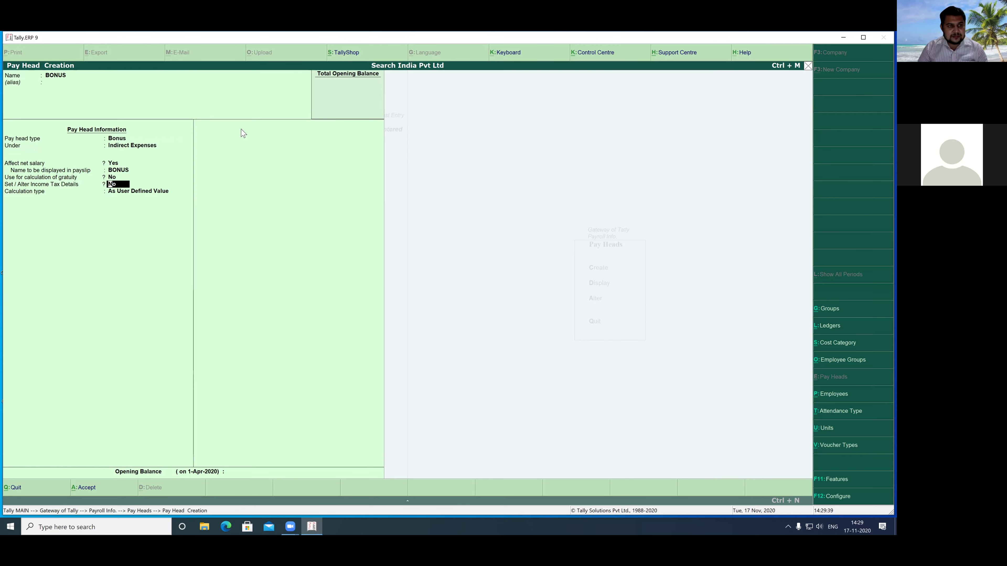
{"action": "key", "text": "Return"}
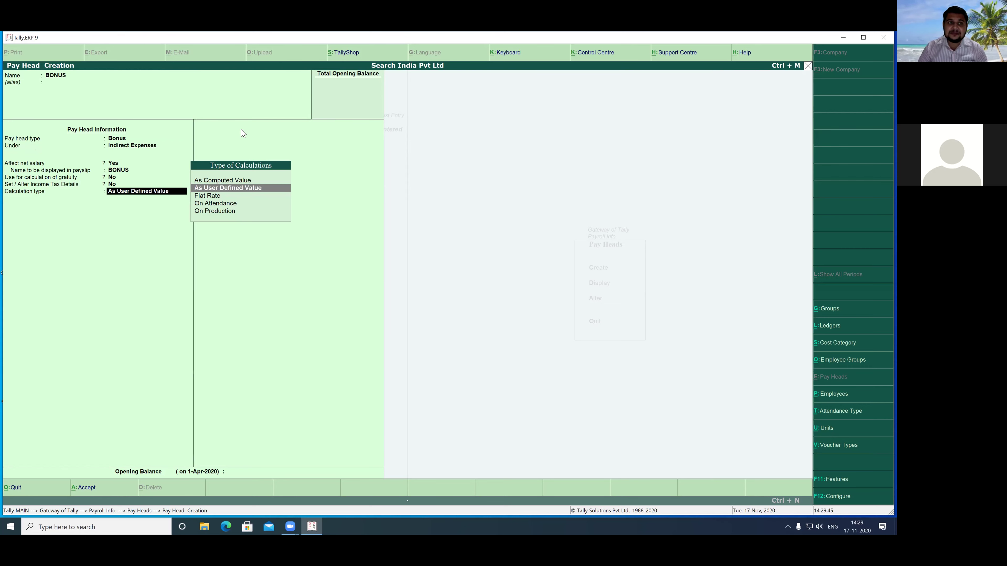
- Set the BONUS calculation type to As User Defined Value and save the pay head without an opening balance
{"action": "key", "text": "Down"}
{"action": "key", "text": "Down"}
{"action": "key", "text": "Down"}
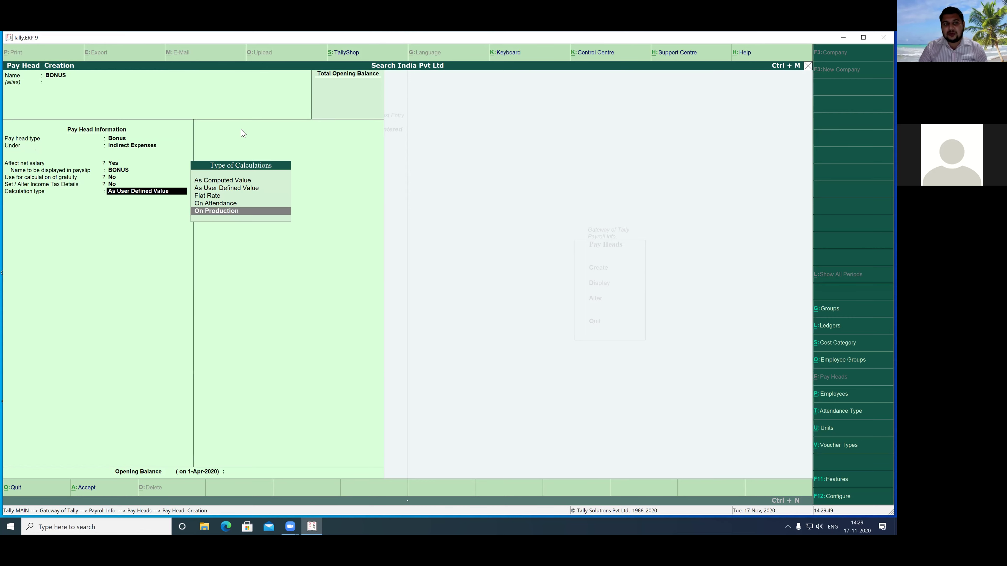
{"action": "key", "text": "Up"}
{"action": "key", "text": "Up"}
{"action": "key", "text": "Up"}
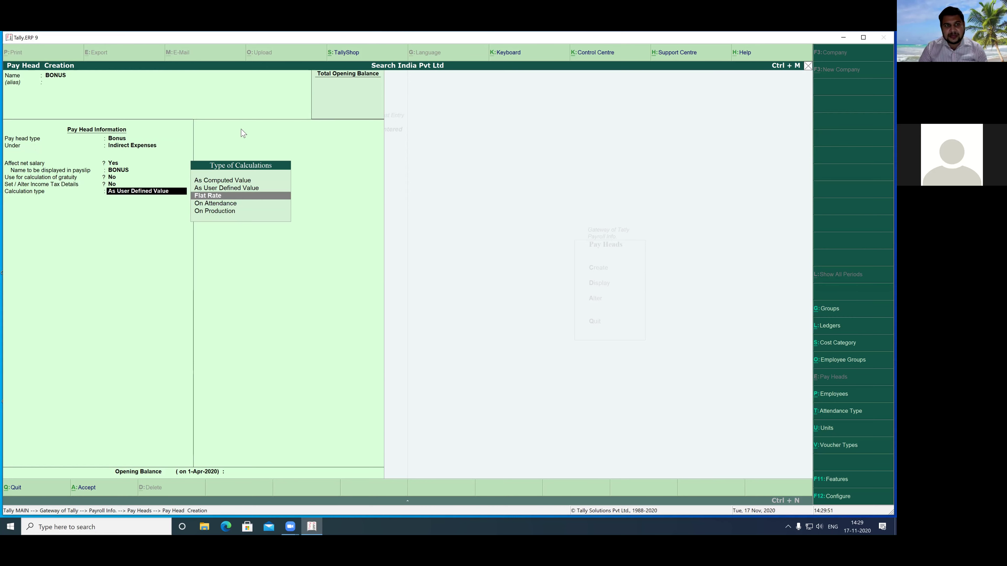
{"action": "key", "text": "Return"}
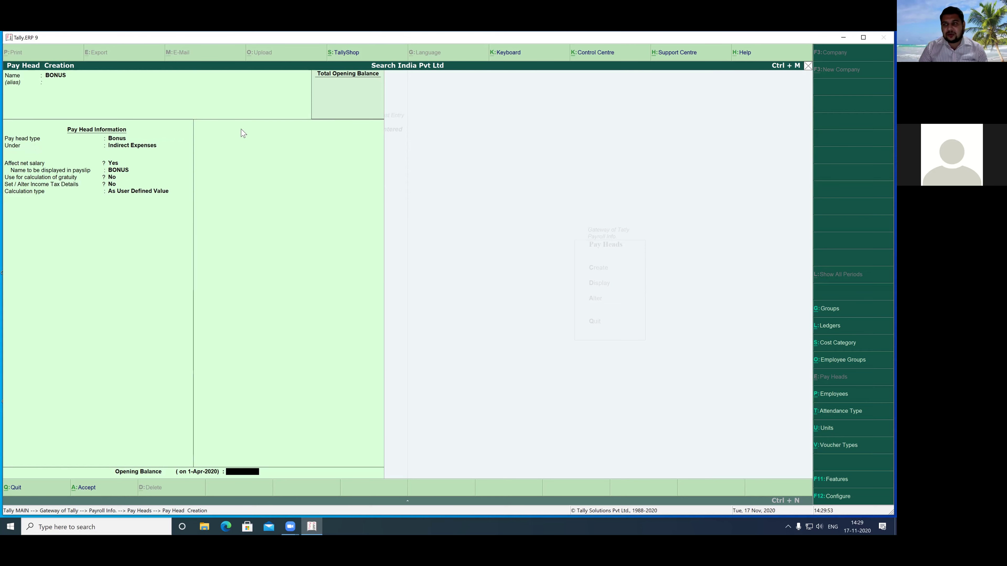
{"action": "key", "text": "Return"}
{"action": "key", "text": "Return"}
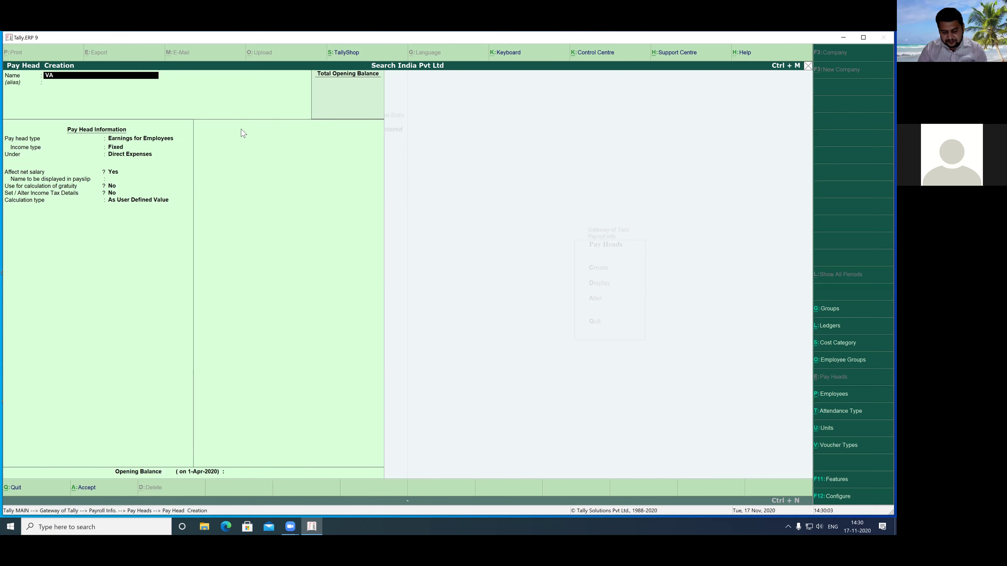
- Start a new pay head named VARIABLE PAY with pay head type Earnings for Employees and income type Variable
{"action": "type", "text": "LE PAY"}
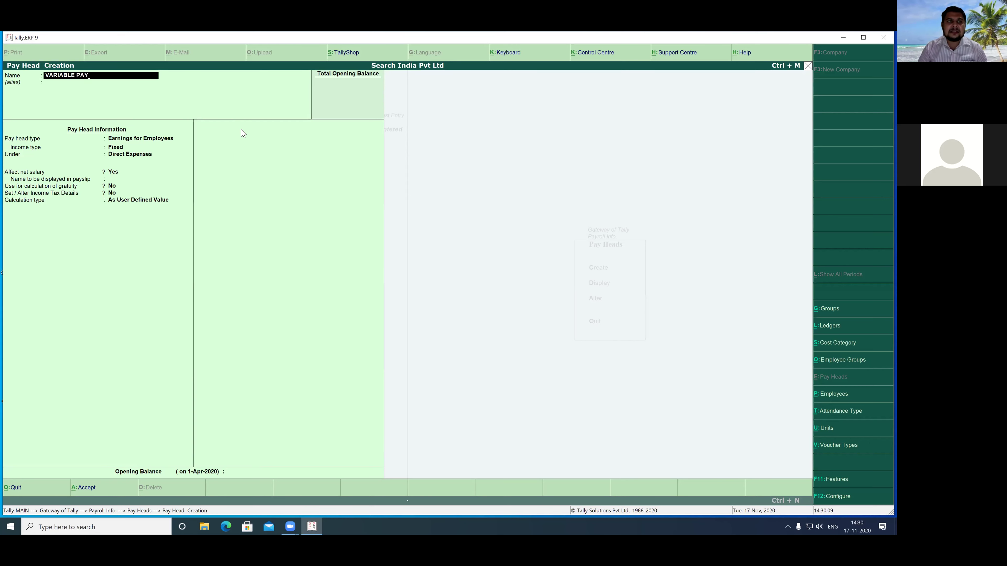
{"action": "key", "text": "Return"}
{"action": "key", "text": "Return"}
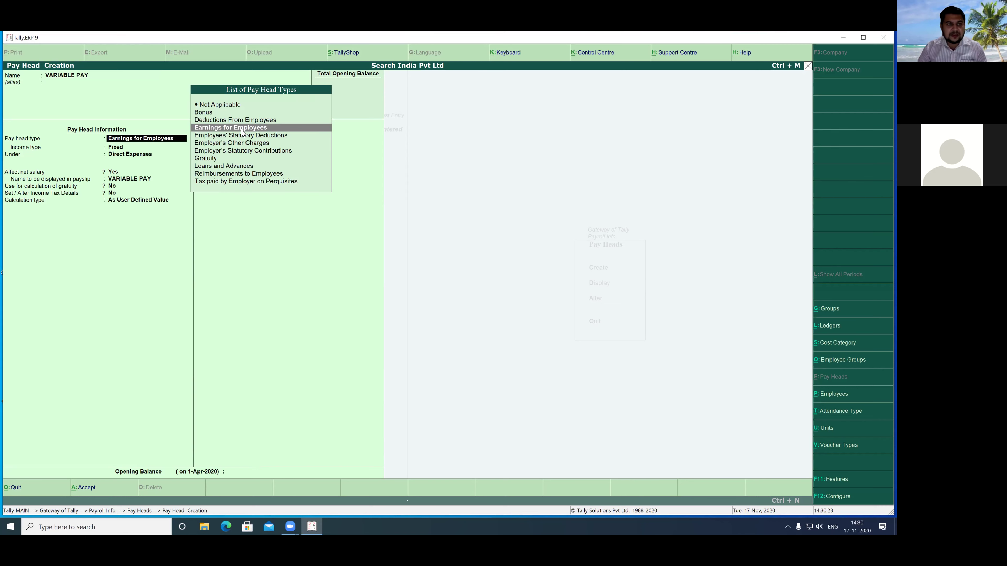
{"action": "key", "text": "Return"}
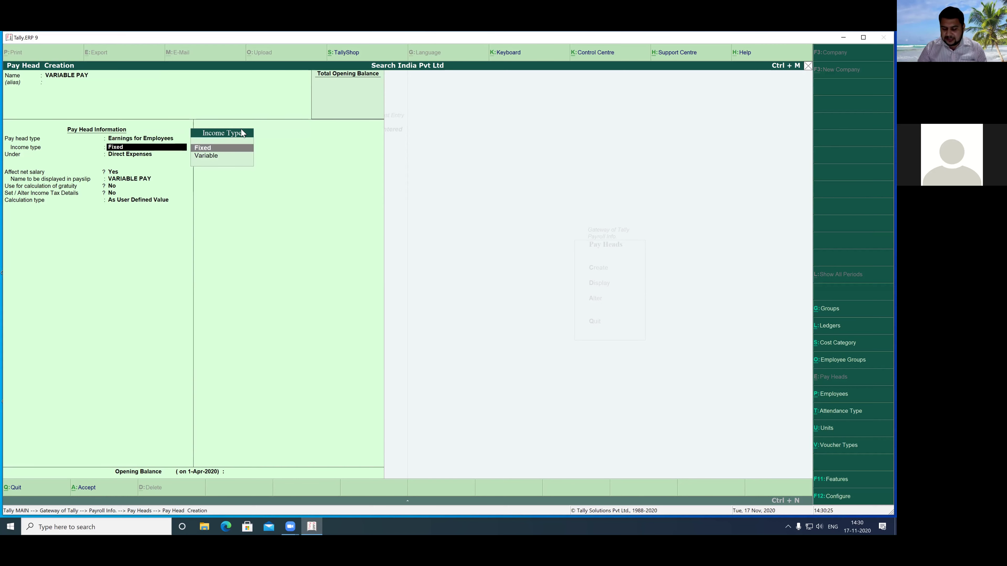
{"action": "key", "text": "Down"}
{"action": "key", "text": "Return"}
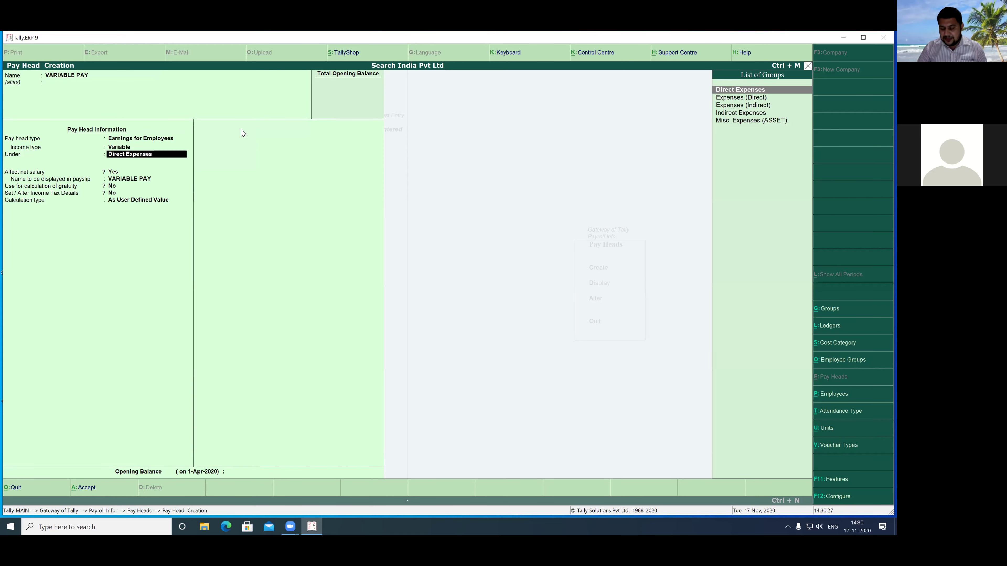
- Place VARIABLE PAY under Indirect Expenses, affecting net salary, with payslip name VARIABLE PAY and gratuity and income tax details set to No
{"action": "key", "text": "Down"}
{"action": "key", "text": "Down"}
{"action": "key", "text": "Down"}
{"action": "key", "text": "Return"}
{"action": "key", "text": "Return"}
{"action": "key", "text": "Return"}
{"action": "key", "text": "Return"}
{"action": "key", "text": "Return"}
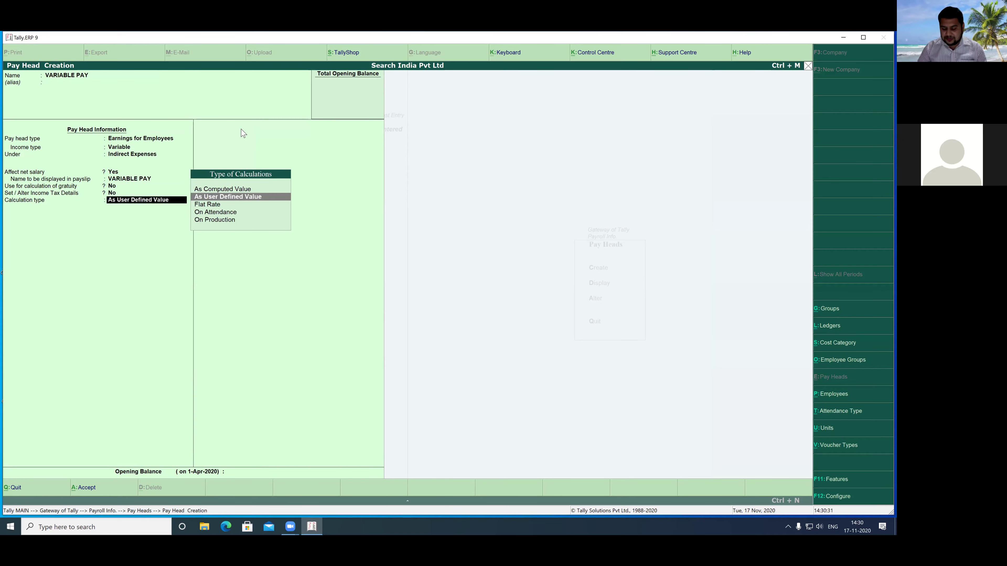
- Calculate VARIABLE PAY As User Defined Value and save the pay head without an opening balance
{"action": "key", "text": "Return"}
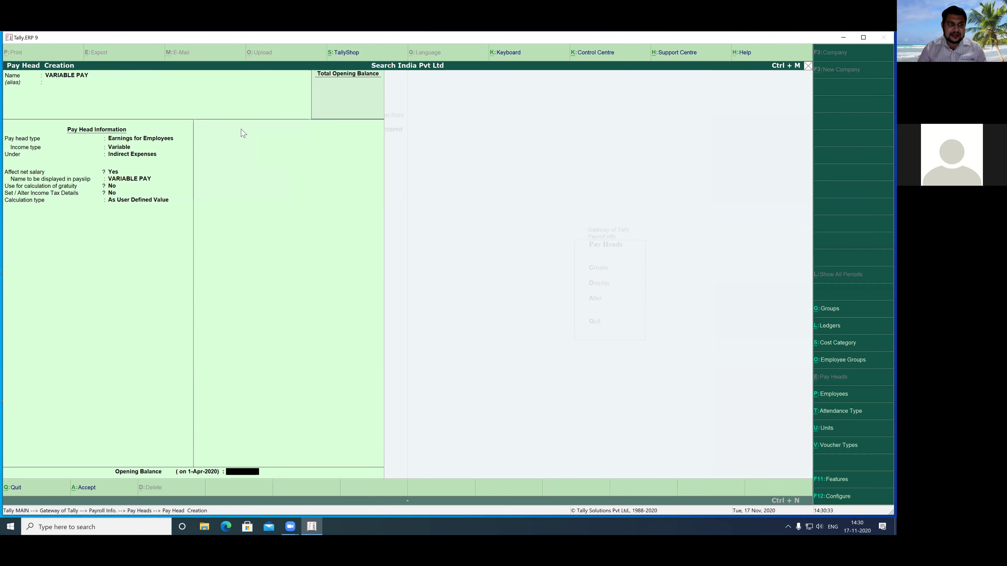
{"action": "key", "text": "Return"}
{"action": "key", "text": "Return"}
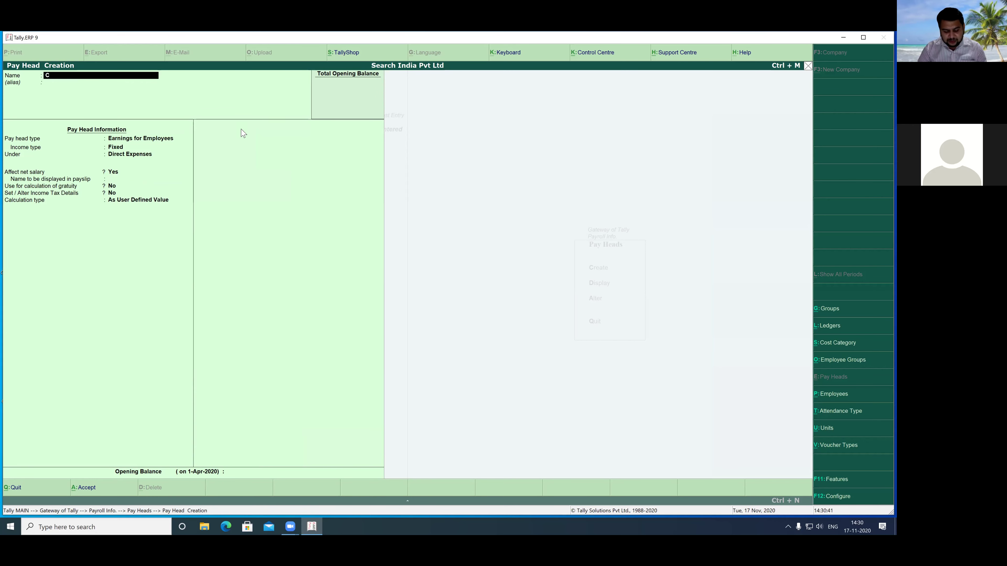
- Start a new pay head named CANTEEN DEDUCTION with pay head type Deductions From Employees
{"action": "type", "text": "EEN"}
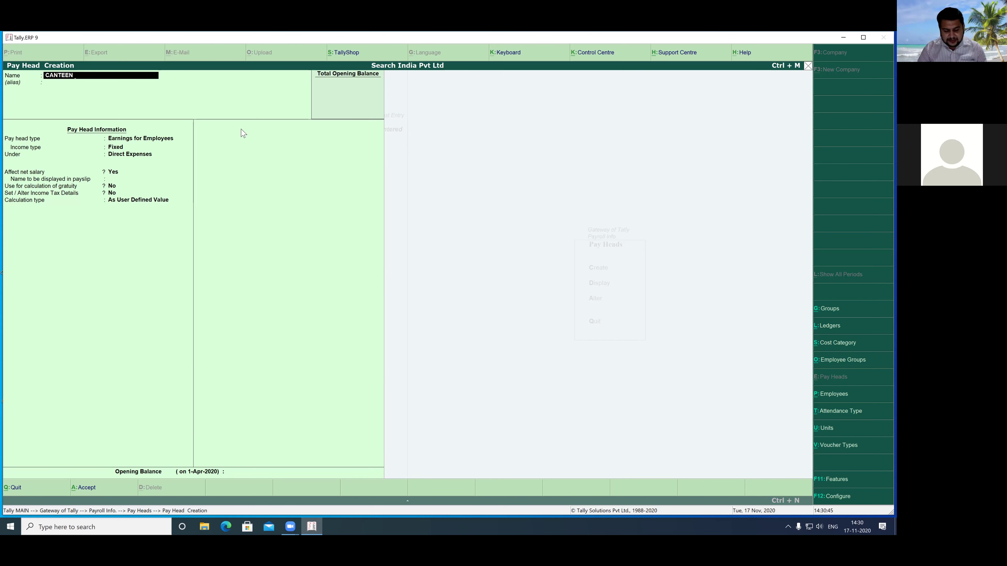
{"action": "type", "text": " DEDUCTION"}
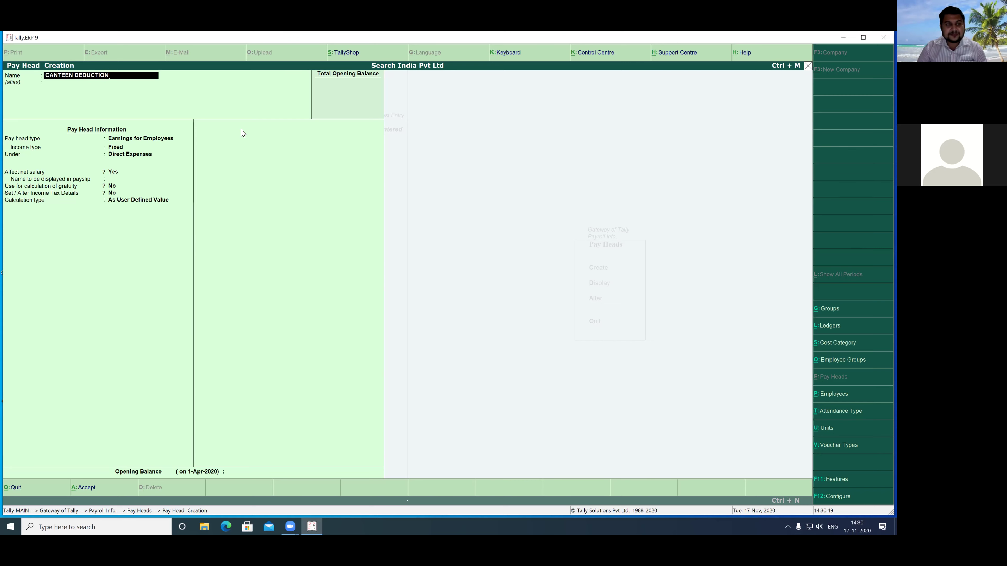
{"action": "key", "text": "Return"}
{"action": "key", "text": "Return"}
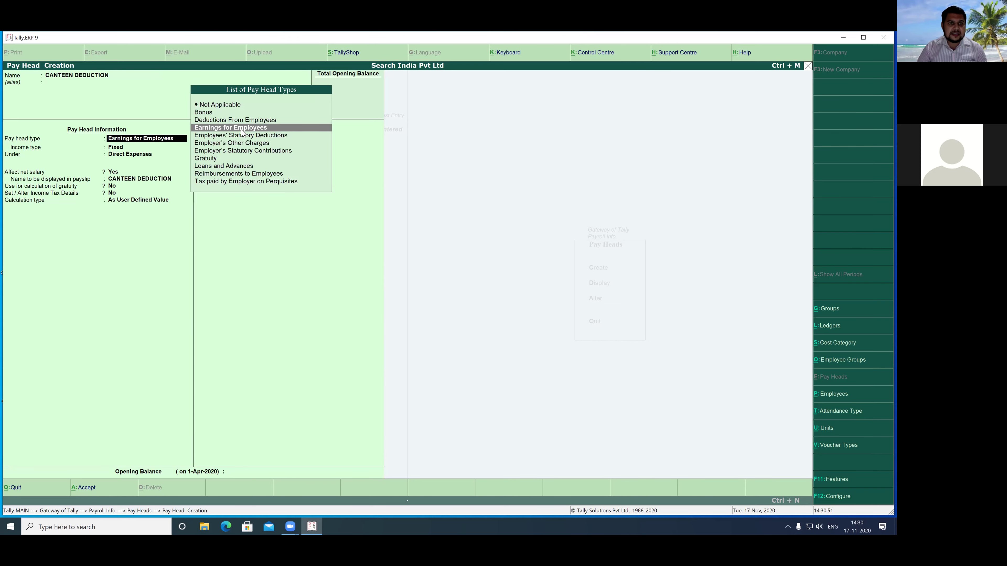
{"action": "key", "text": "Up"}
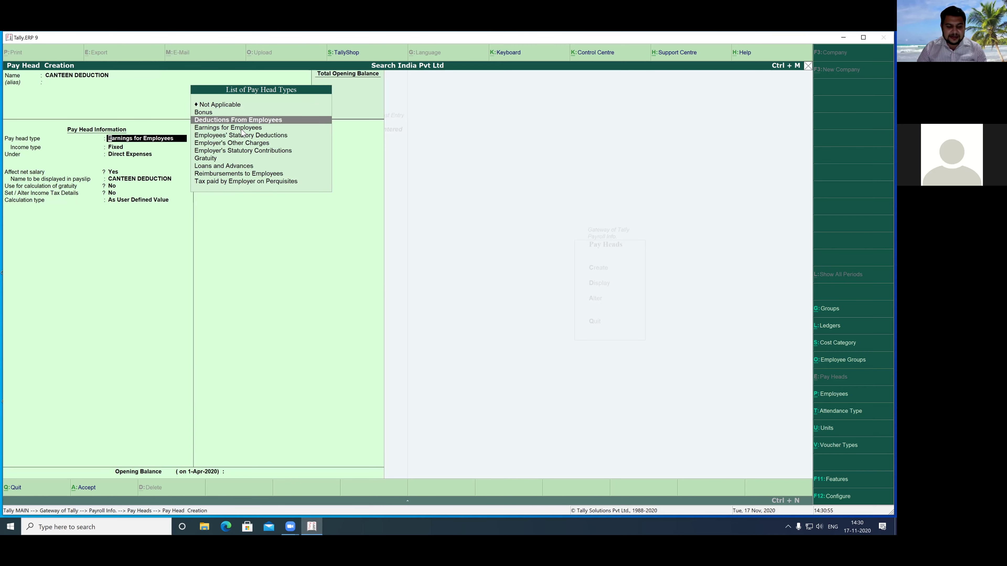
{"action": "key", "text": "Return"}
- Place CANTEEN DEDUCTION under Current Assets, affecting net salary, with payslip name CANTEEN DEDUCTION and calculation type As User Defined Value
{"action": "key", "text": "Down"}
{"action": "key", "text": "Down"}
{"action": "key", "text": "Down"}
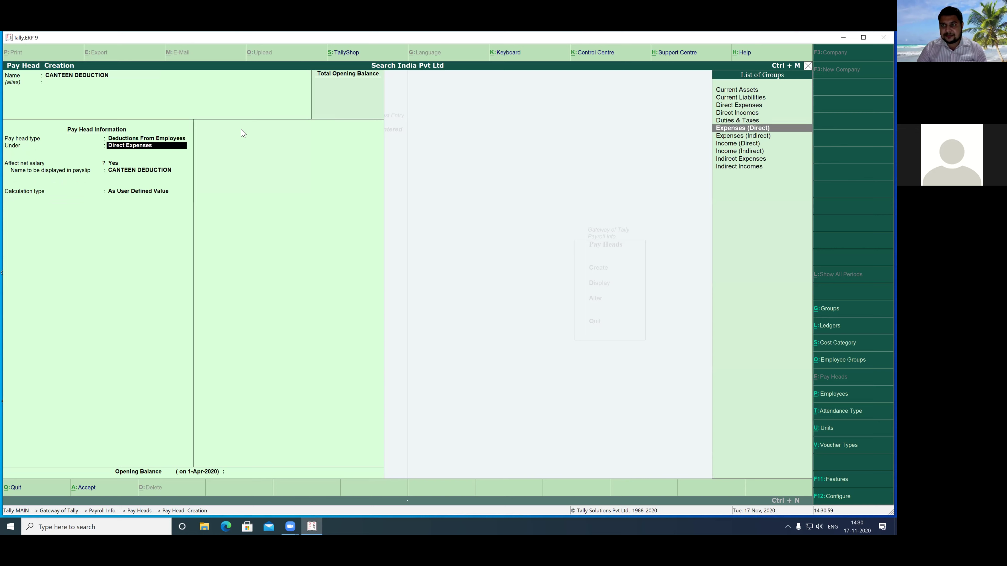
{"action": "key", "text": "Down"}
{"action": "key", "text": "Up"}
{"action": "key", "text": "Up"}
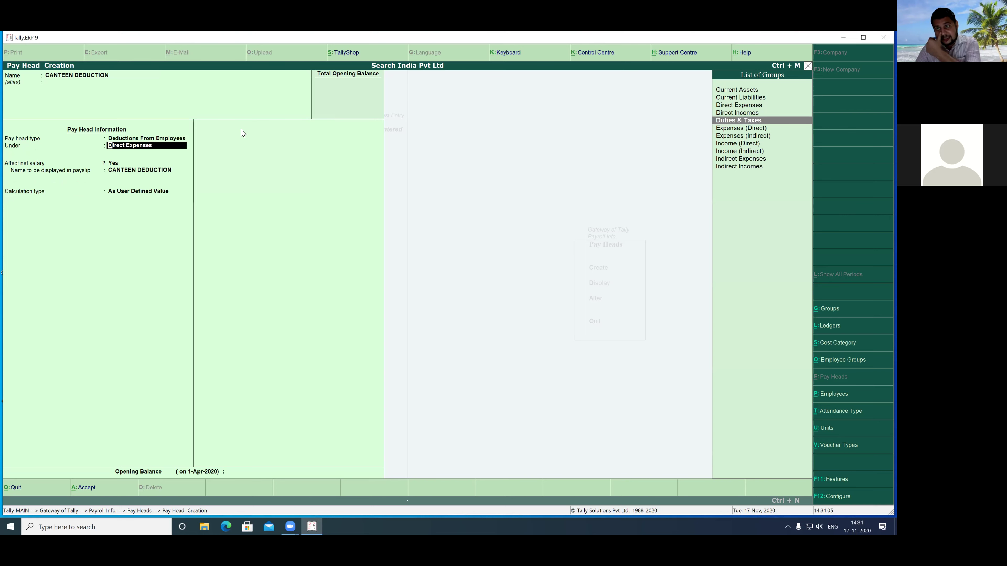
{"action": "key", "text": "Up"}
{"action": "key", "text": "Up"}
{"action": "key", "text": "Up"}
{"action": "key", "text": "Up"}
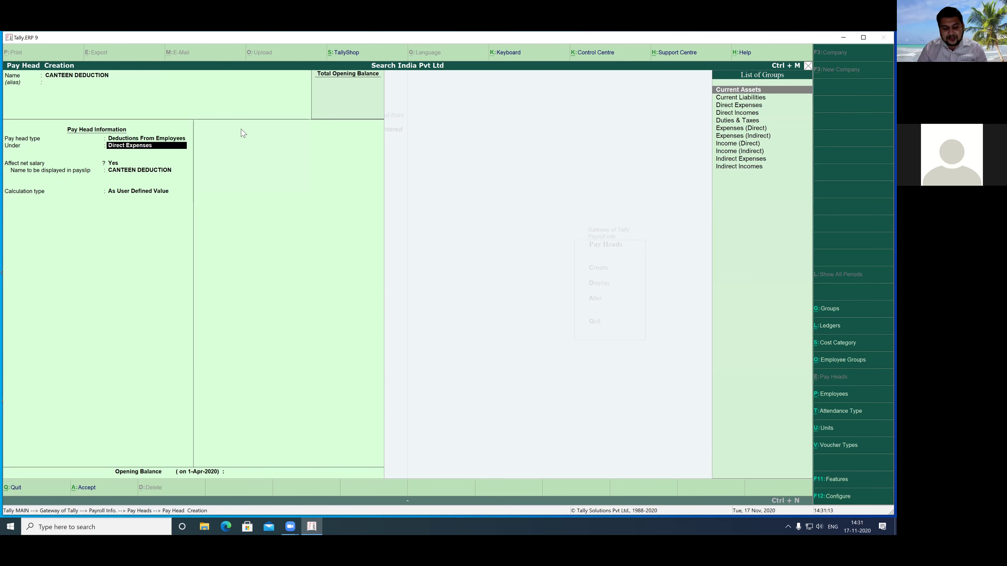
{"action": "key", "text": "Return"}
{"action": "key", "text": "Return"}
{"action": "key", "text": "Return"}
{"action": "key", "text": "Return"}
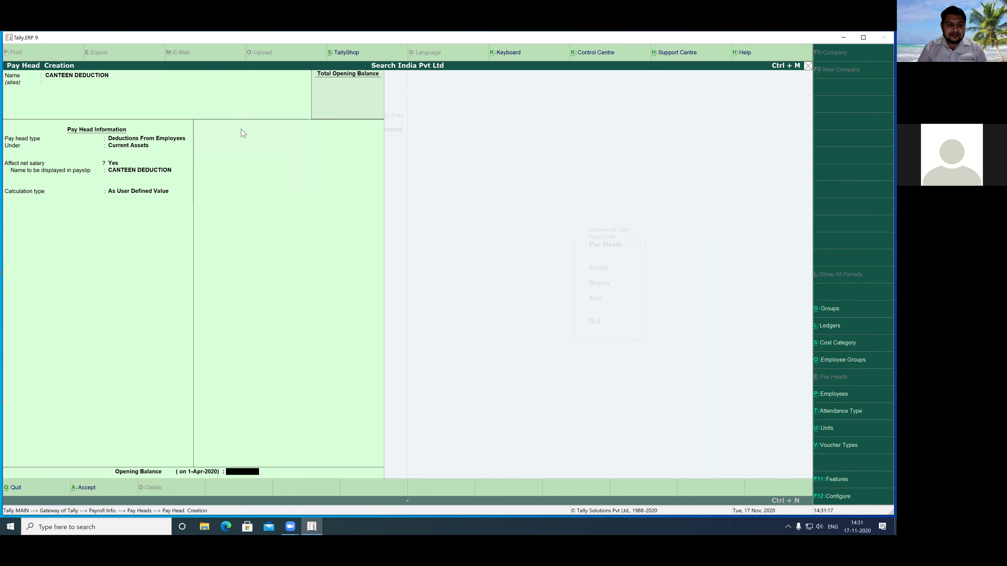
- Save the CANTEEN DEDUCTION pay head and name a new pay head SALARY ADVANCE DEDUCTION without an alias
{"action": "key", "text": "Return"}
{"action": "key", "text": "Return"}
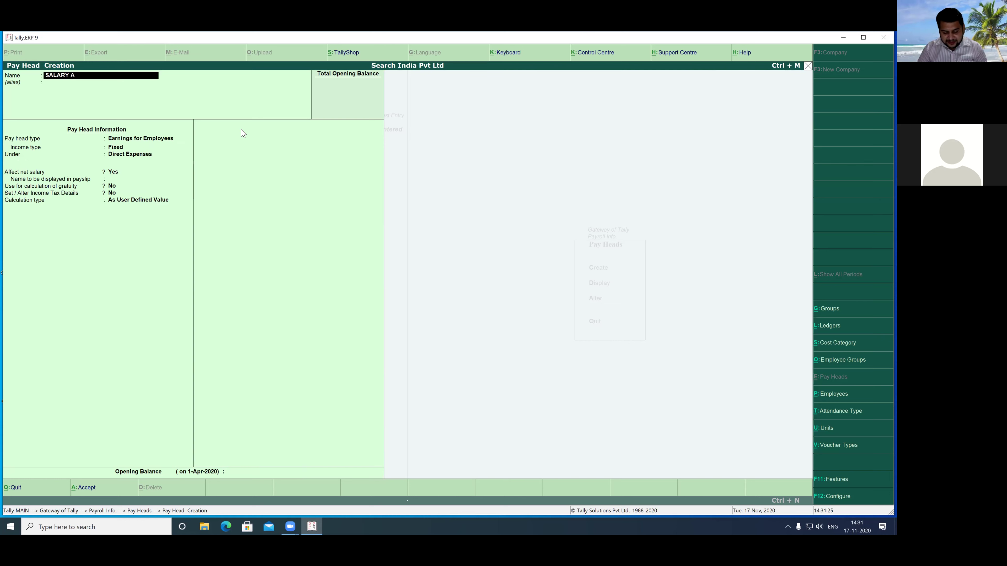
{"action": "type", "text": "SALARY ADVANCE DED"}
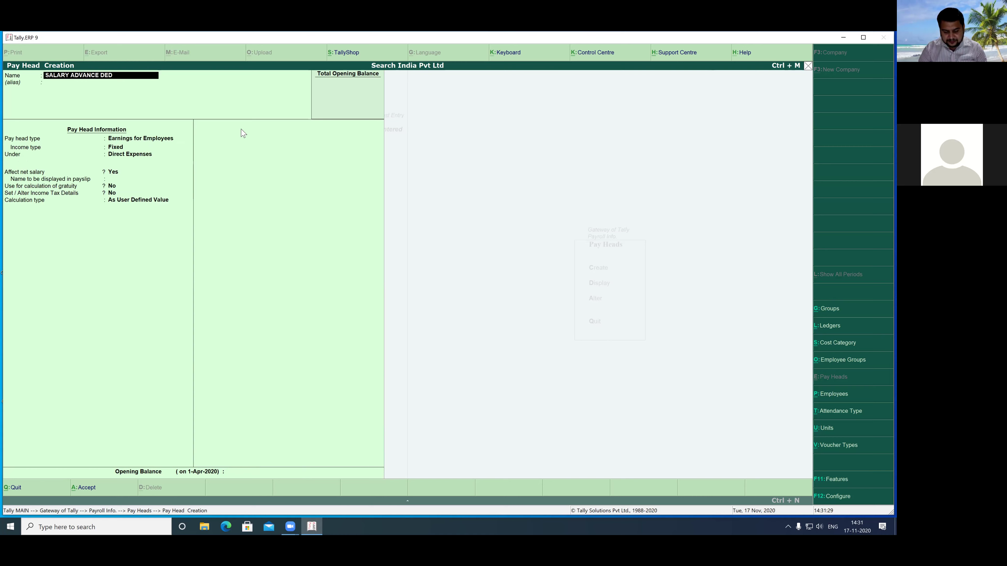
{"action": "type", "text": "UCTION"}
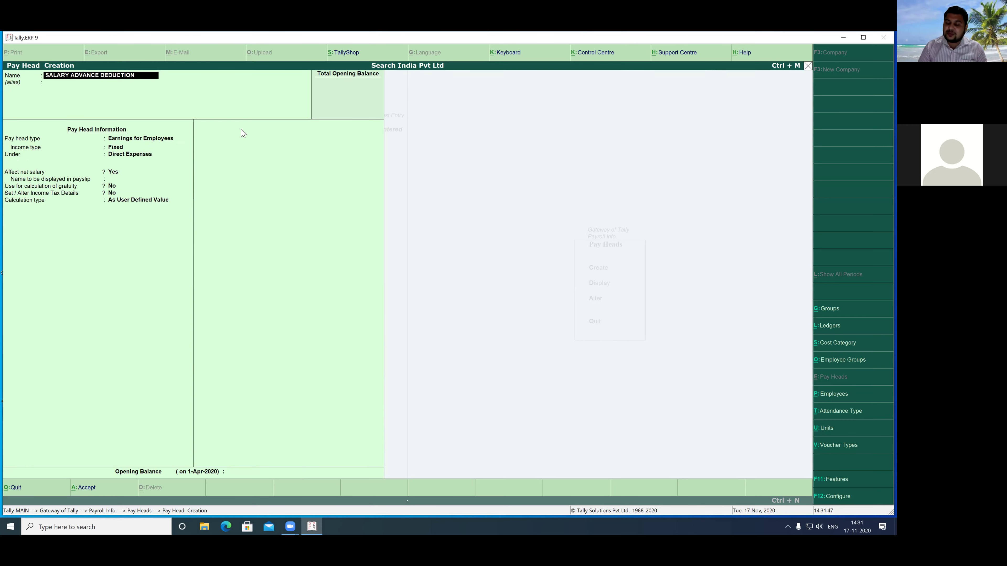
{"action": "key", "text": "Return"}
{"action": "key", "text": "Return"}
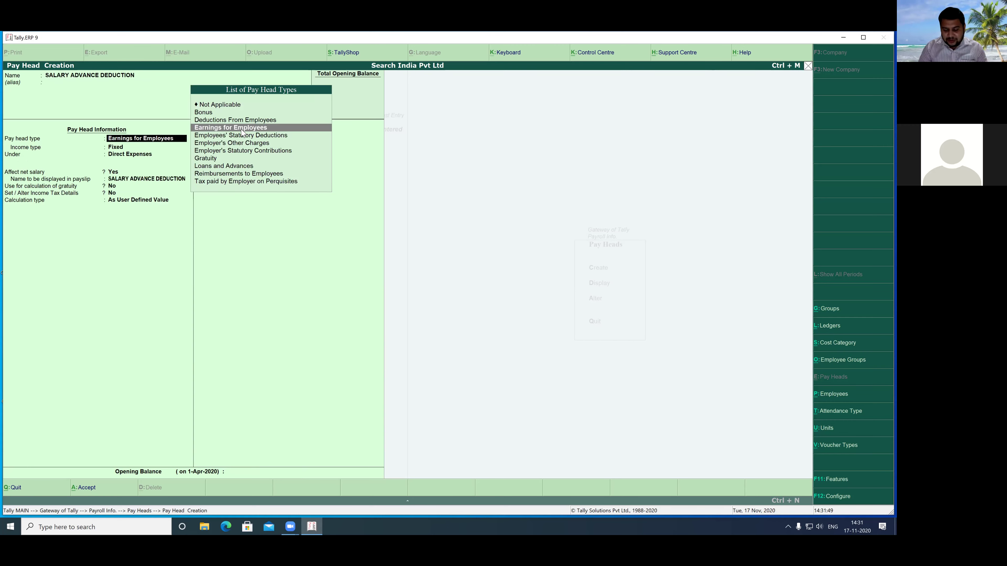
- Set the pay head type to Loans and Advances under Loans & Advances (Asset), keep it affecting net salary, and save the pay head
{"action": "type", "text": "L"}
{"action": "key", "text": "Return"}
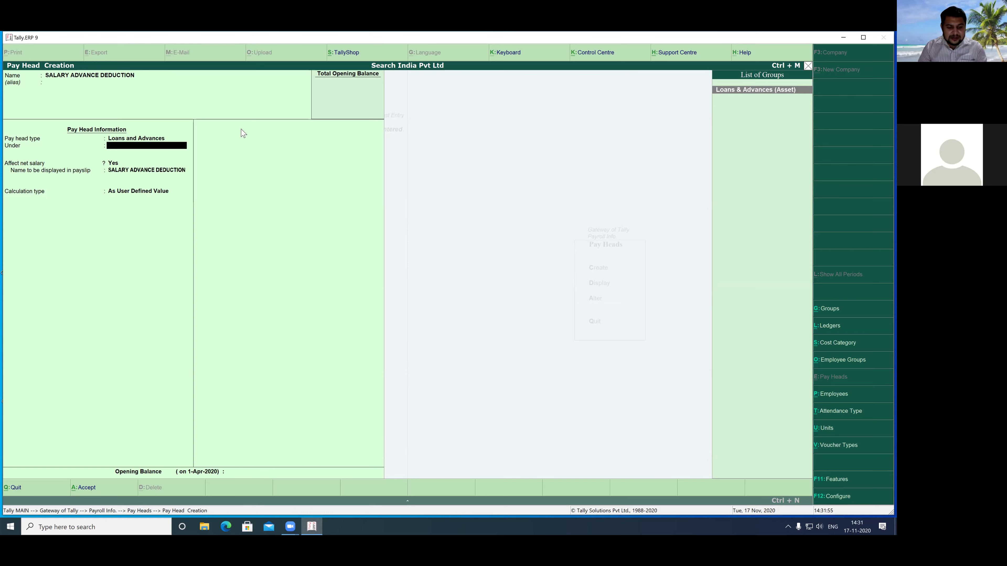
{"action": "key", "text": "Return"}
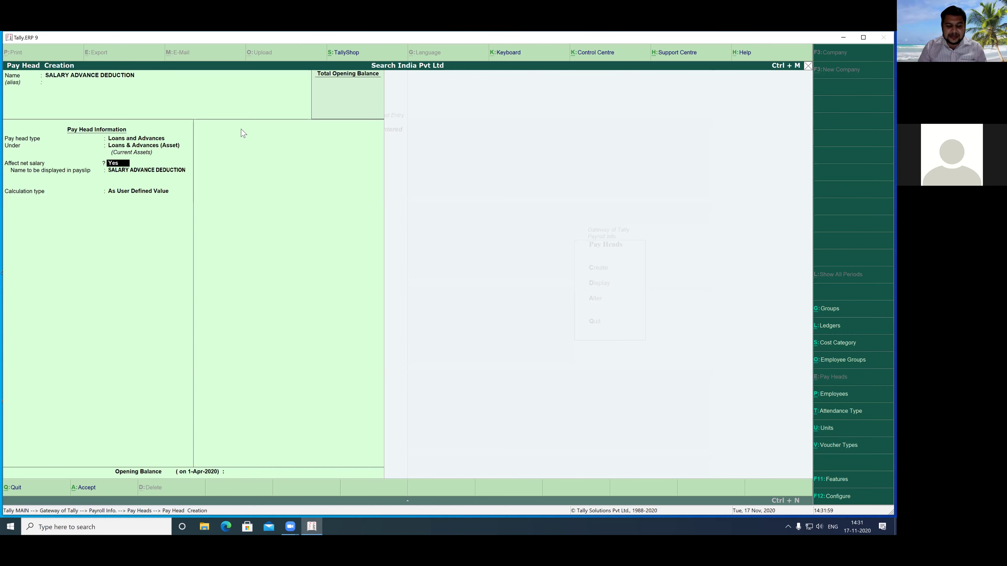
{"action": "key", "text": "Return"}
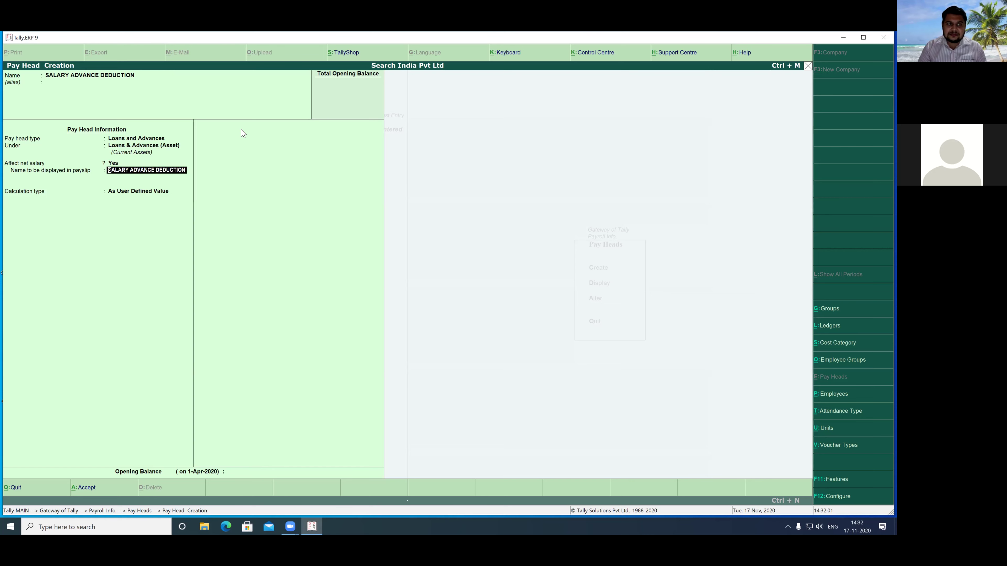
{"action": "key", "text": "Return"}
{"action": "key", "text": "Return"}
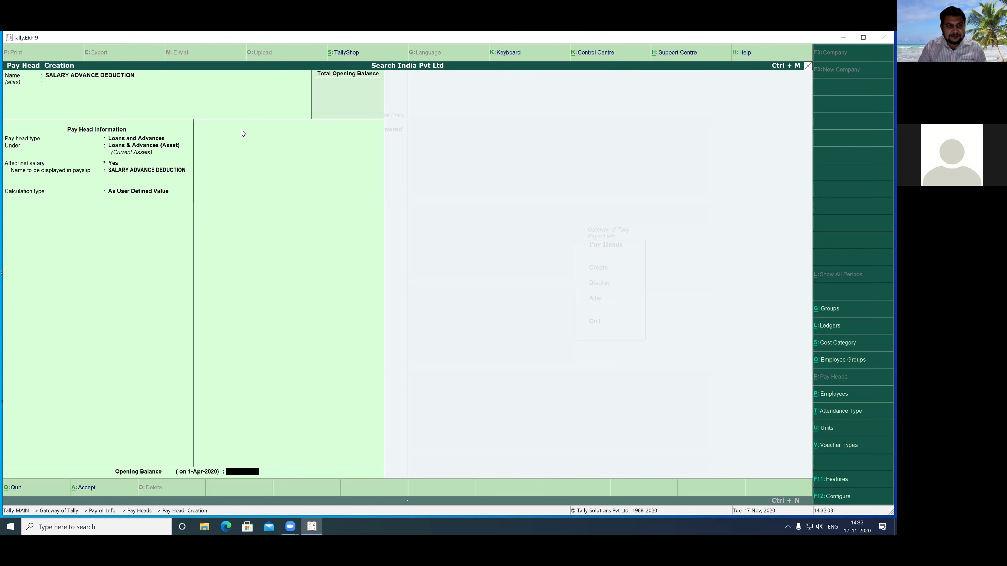
{"action": "key", "text": "Return"}
{"action": "key", "text": "Return"}
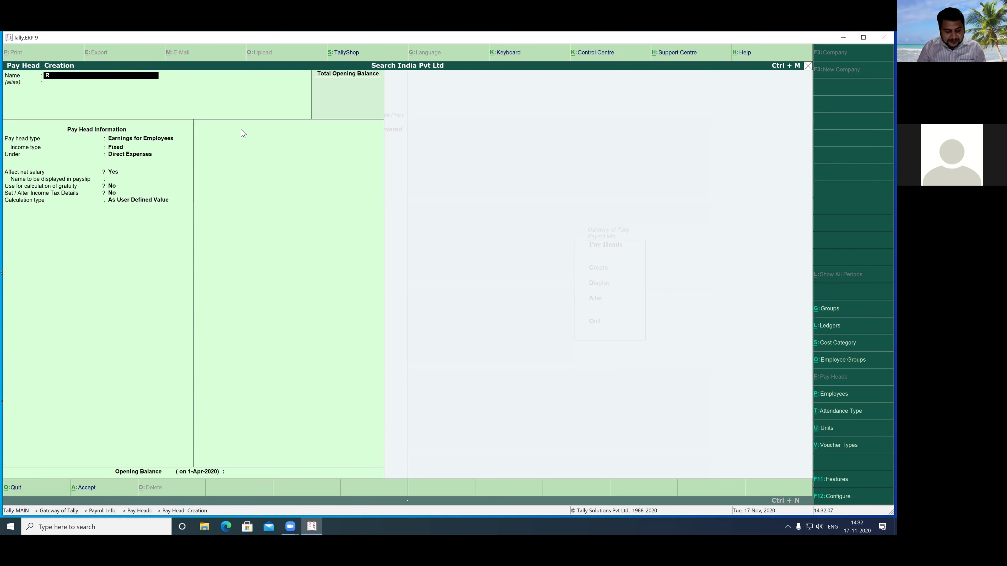
- Name a new pay head REIEMBURSEMENTS and set its type to Reimbursements to Employees
{"action": "type", "text": "REIEM"}
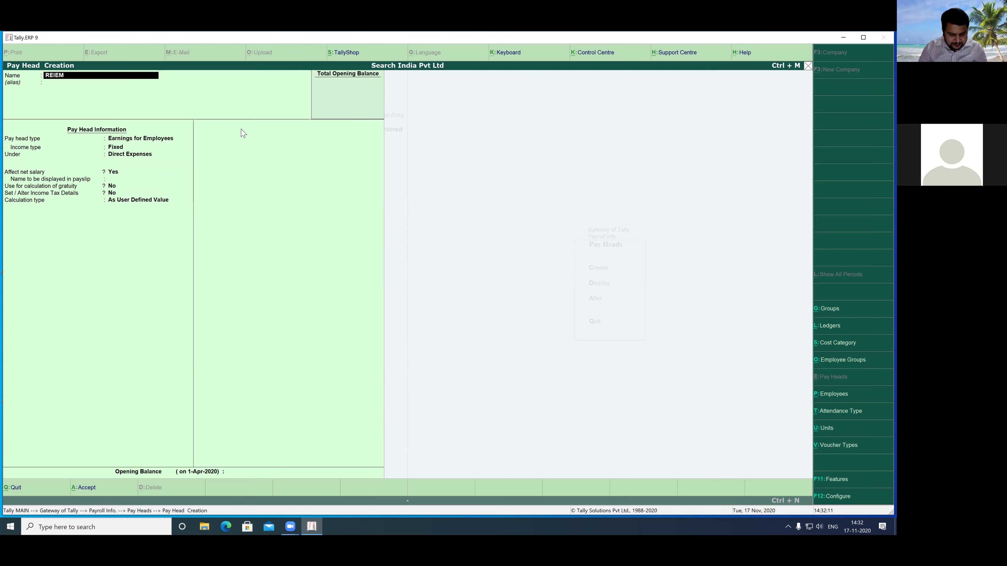
{"action": "type", "text": "BURSEMENTS"}
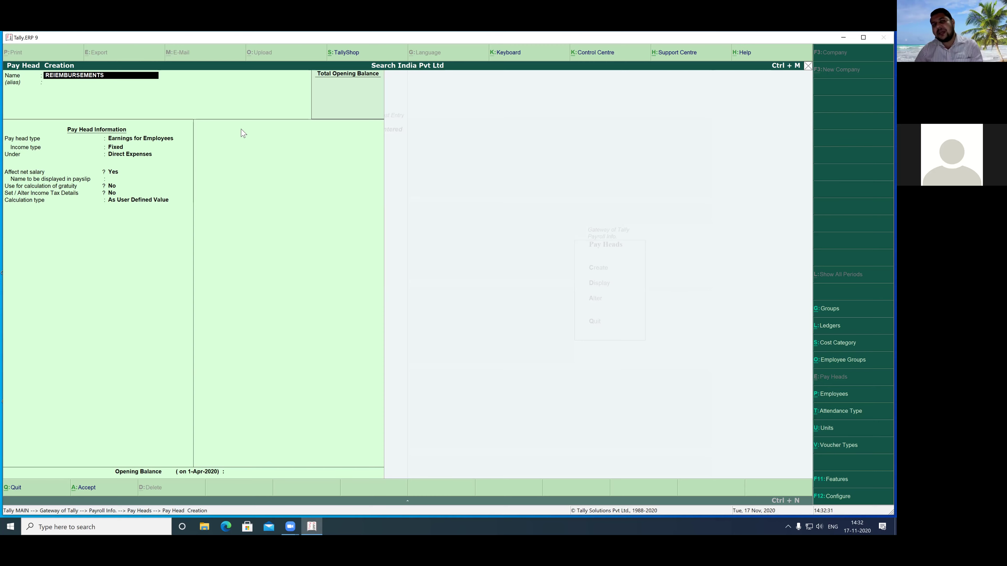
{"action": "key", "text": "Return"}
{"action": "key", "text": "Return"}
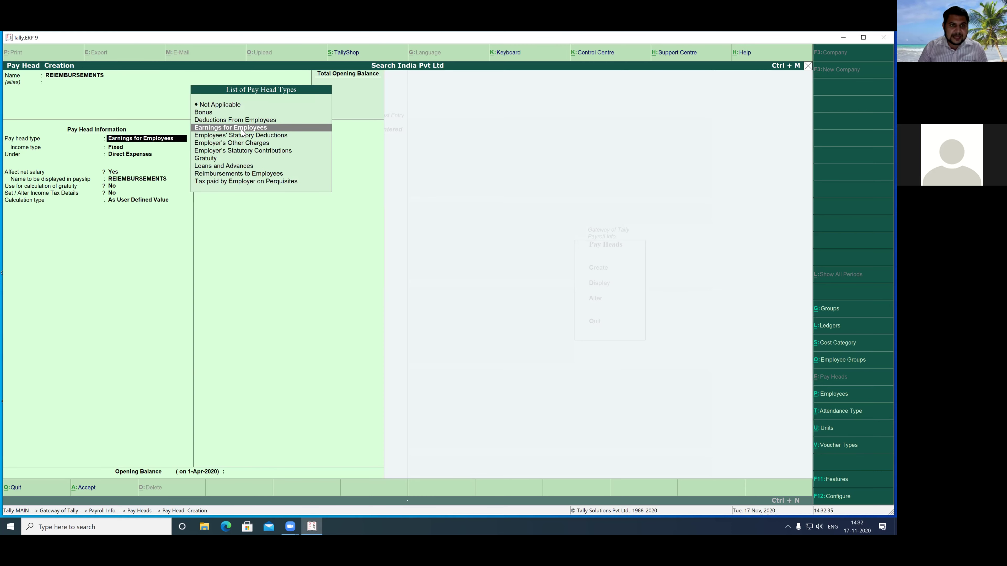
{"action": "key", "text": "Down"}
{"action": "key", "text": "Down"}
{"action": "key", "text": "Down"}
{"action": "key", "text": "Down"}
{"action": "key", "text": "Down"}
{"action": "key", "text": "Down"}
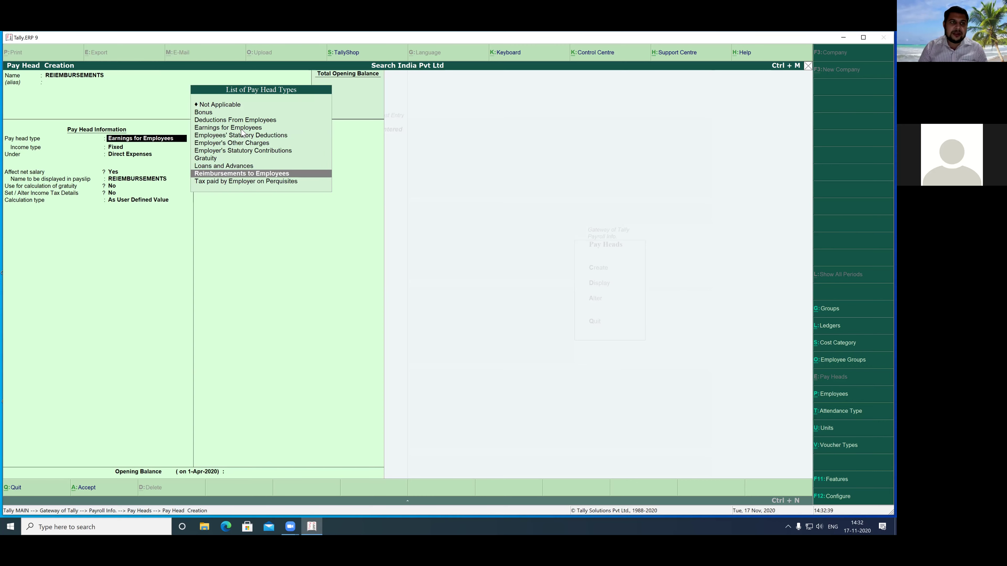
{"action": "key", "text": "Return"}
- Set the REIEMBURSEMENTS income type to Variable and place it under Indirect Expenses
{"action": "key", "text": "Down"}
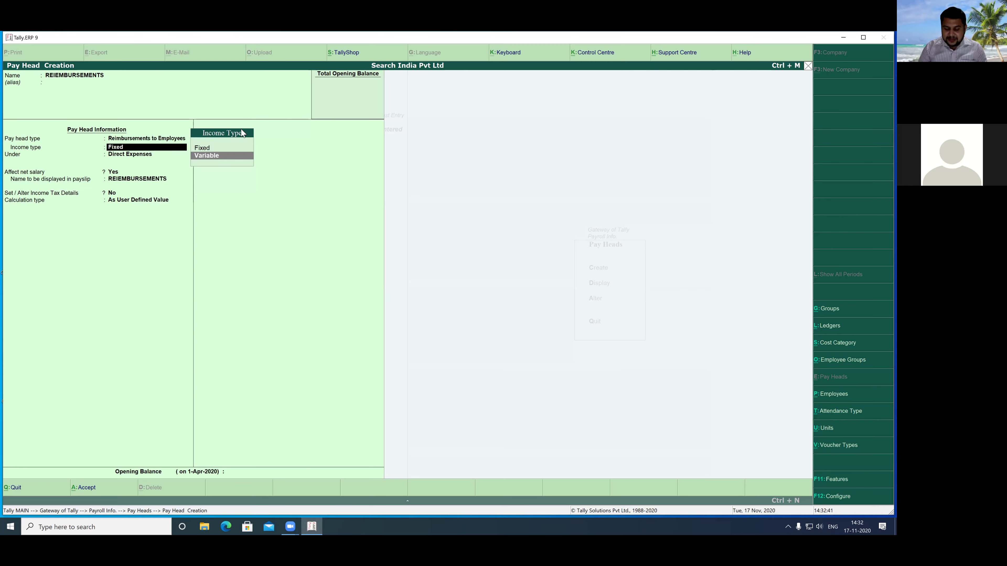
{"action": "key", "text": "Return"}
{"action": "key", "text": "Down"}
{"action": "key", "text": "Down"}
{"action": "key", "text": "Down"}
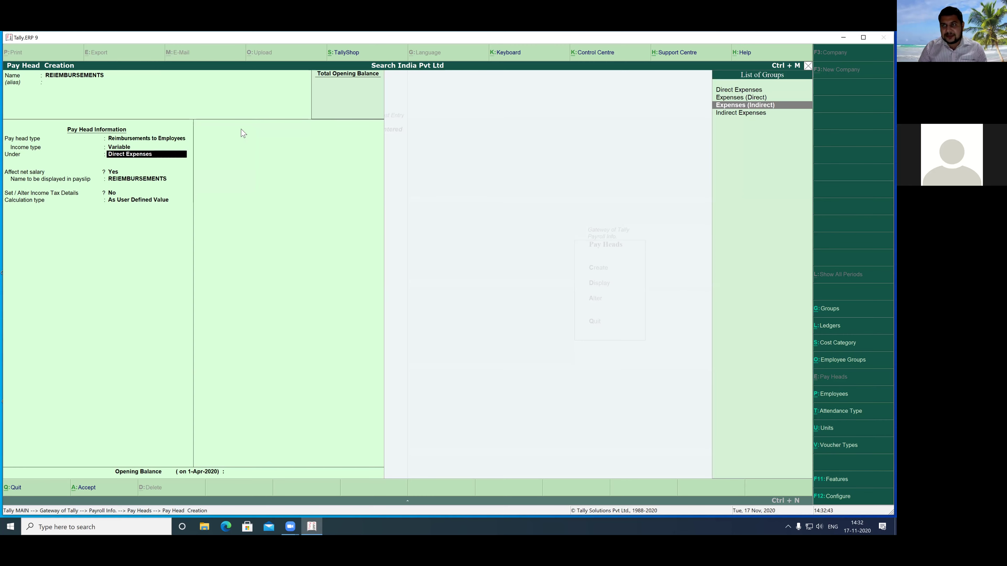
{"action": "key", "text": "Return"}
- Keep REIEMBURSEMENTS affecting net salary with calculation type As User Defined Value, and save the pay head
{"action": "key", "text": "Return"}
{"action": "key", "text": "Return"}
{"action": "key", "text": "Return"}
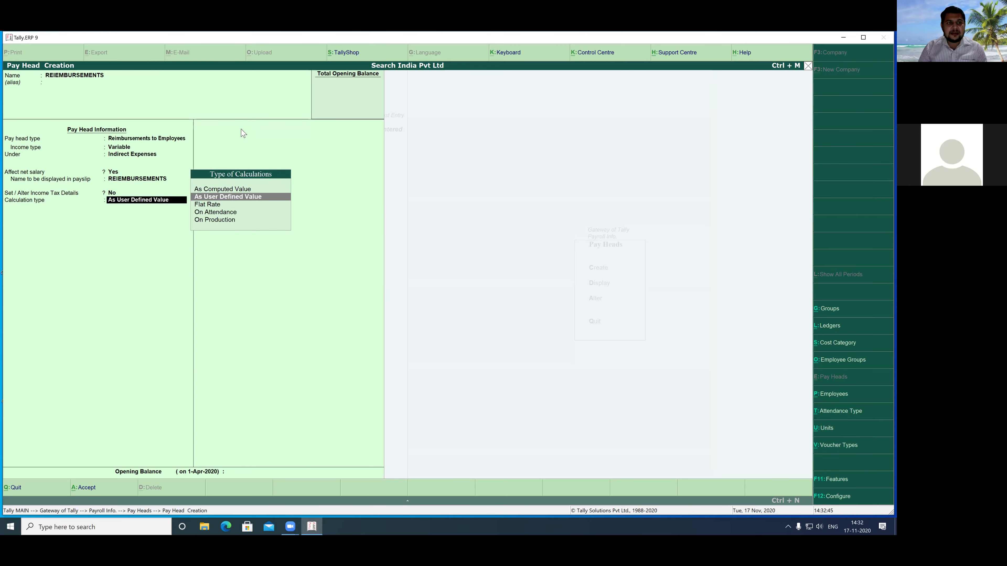
{"action": "key", "text": "Return"}
{"action": "key", "text": "Return"}
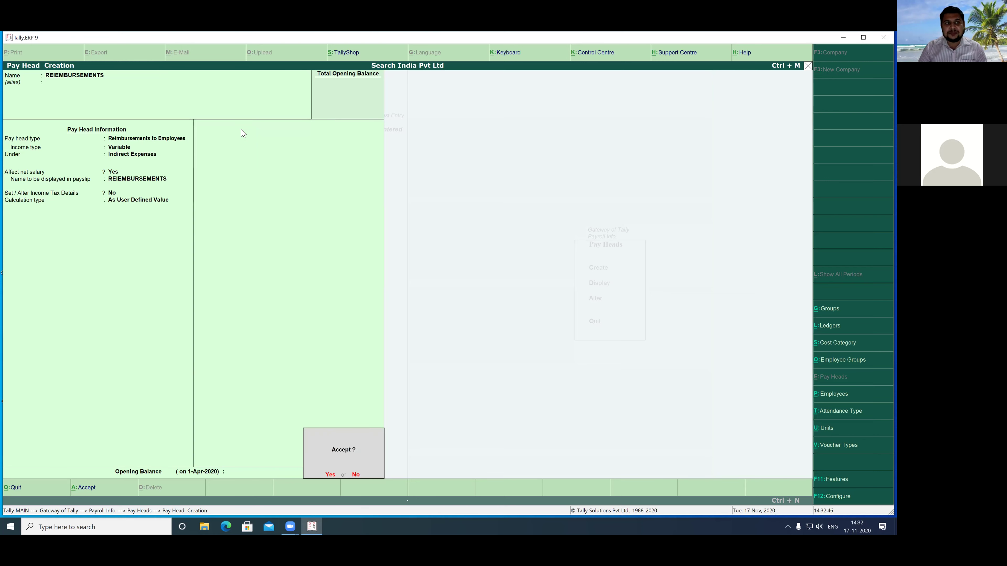
{"action": "key", "text": "Return"}
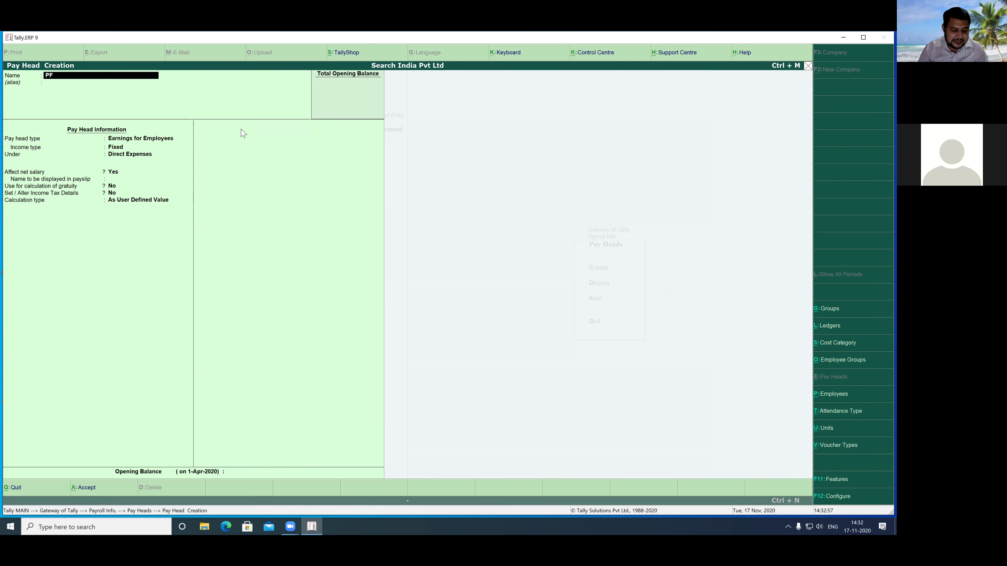
- Name a new pay head PF, with type Employees' Statutory Deductions and statutory pay type PF Account (A/c No. 1)
{"action": "key", "text": "Return"}
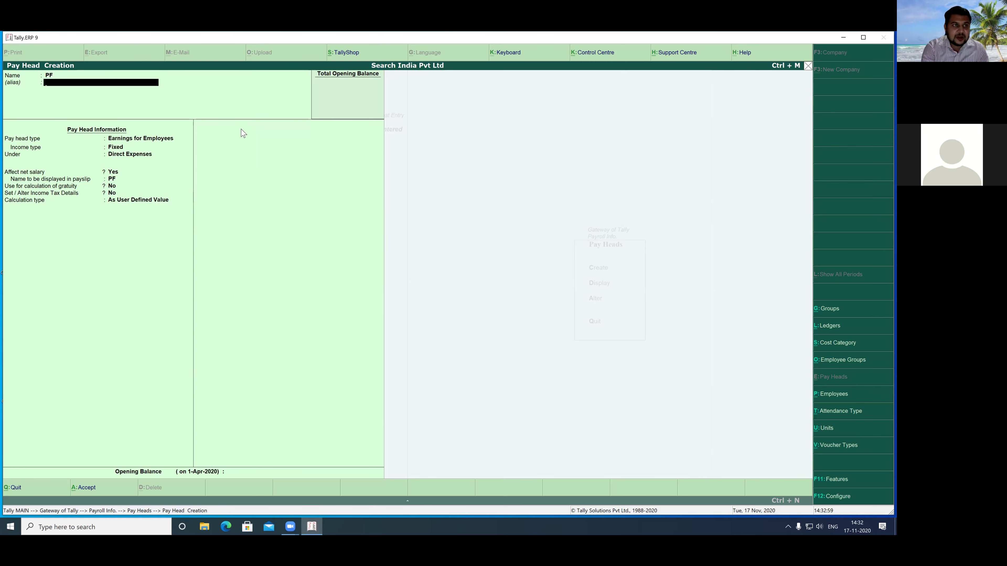
{"action": "key", "text": "Return"}
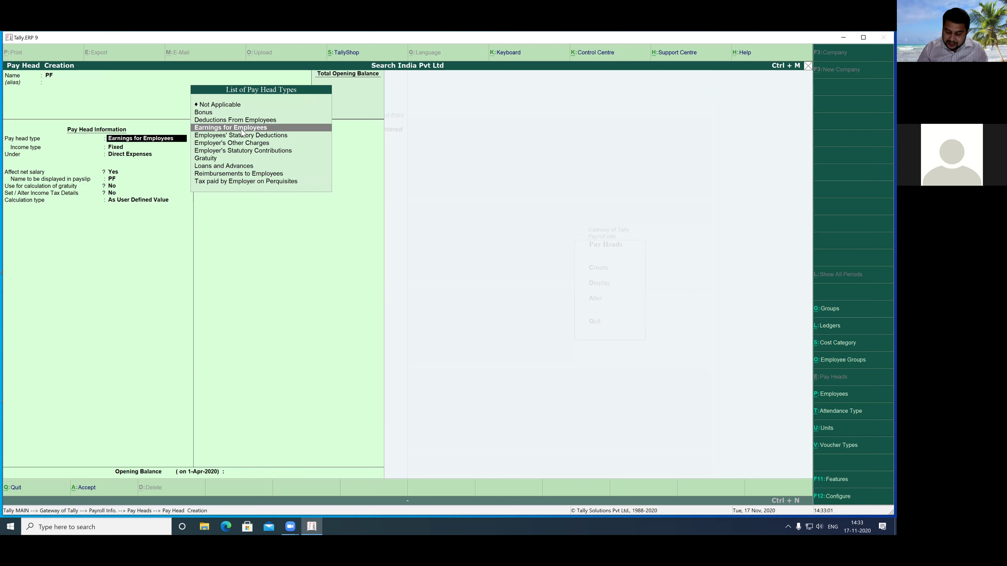
{"action": "key", "text": "Down"}
{"action": "key", "text": "Return"}
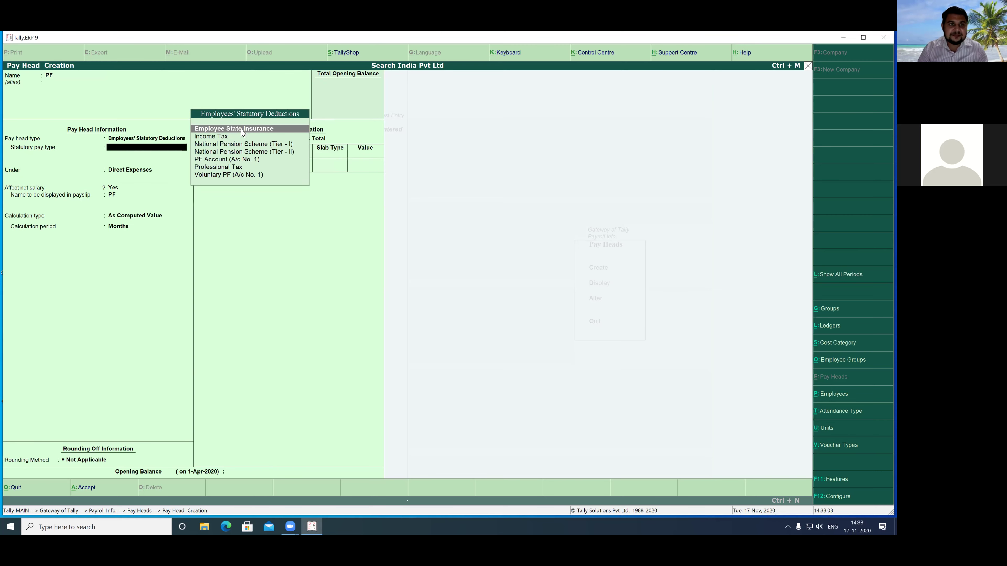
{"action": "key", "text": "Down"}
{"action": "key", "text": "Down"}
{"action": "key", "text": "Down"}
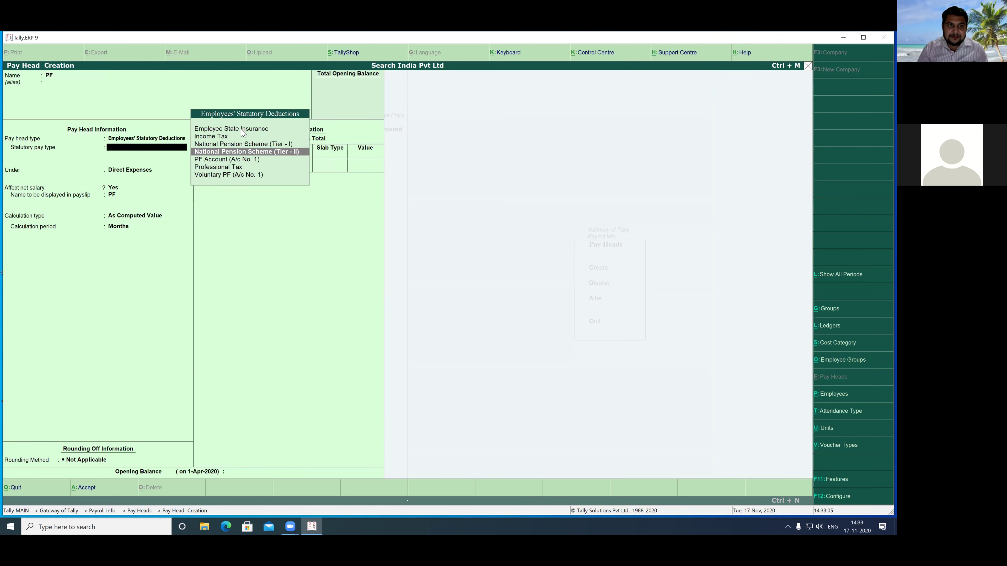
{"action": "key", "text": "Down"}
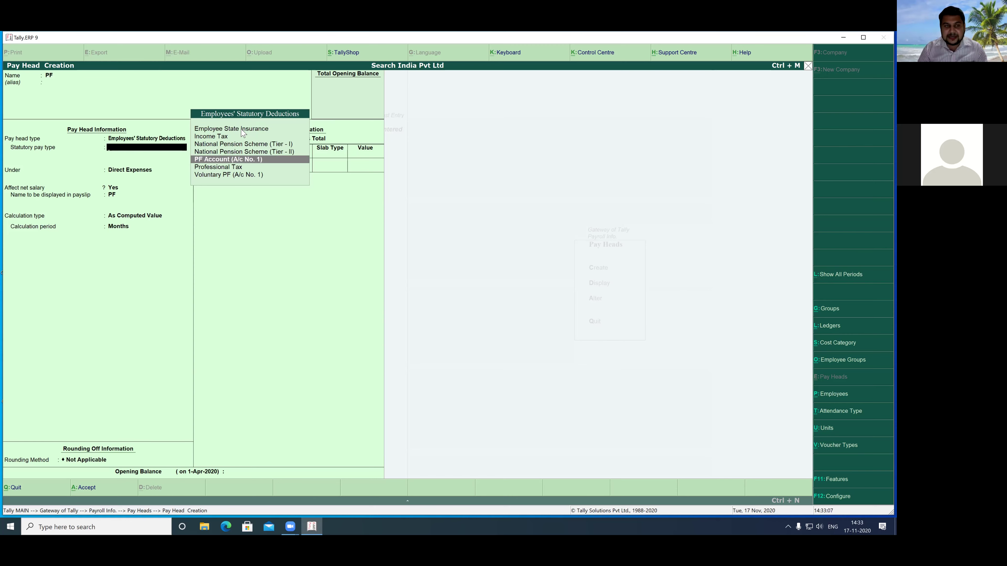
{"action": "key", "text": "Return"}
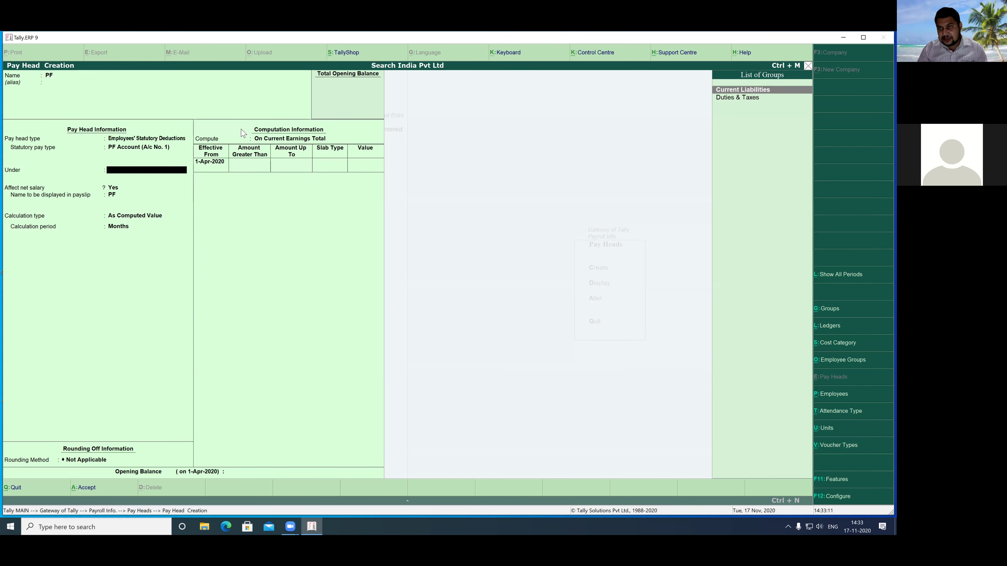
- Place PF under Current Liabilities, keeping its payslip name and the Not Applicable rounding method
{"action": "key", "text": "Down"}
{"action": "key", "text": "Up"}
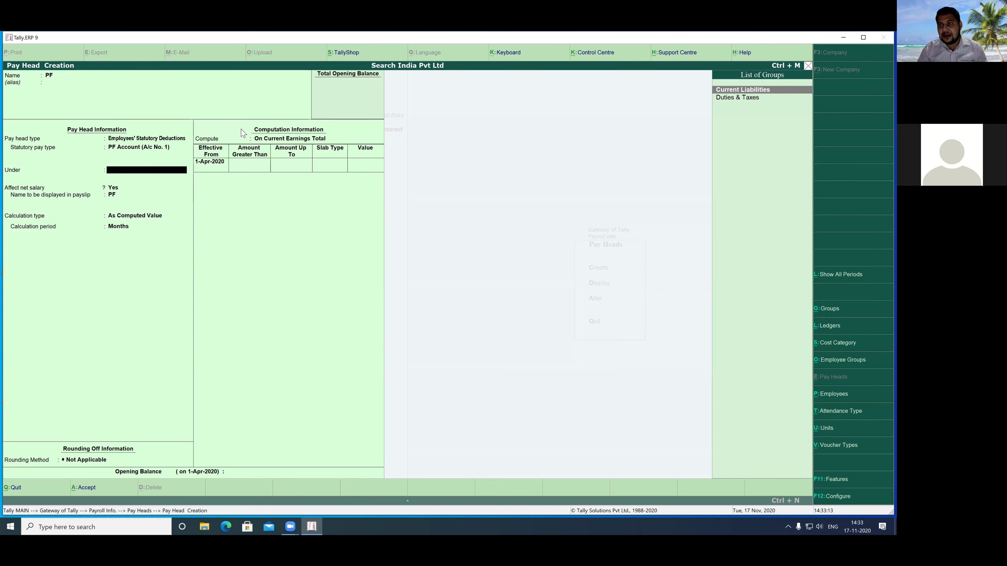
{"action": "key", "text": "Return"}
{"action": "key", "text": "Return"}
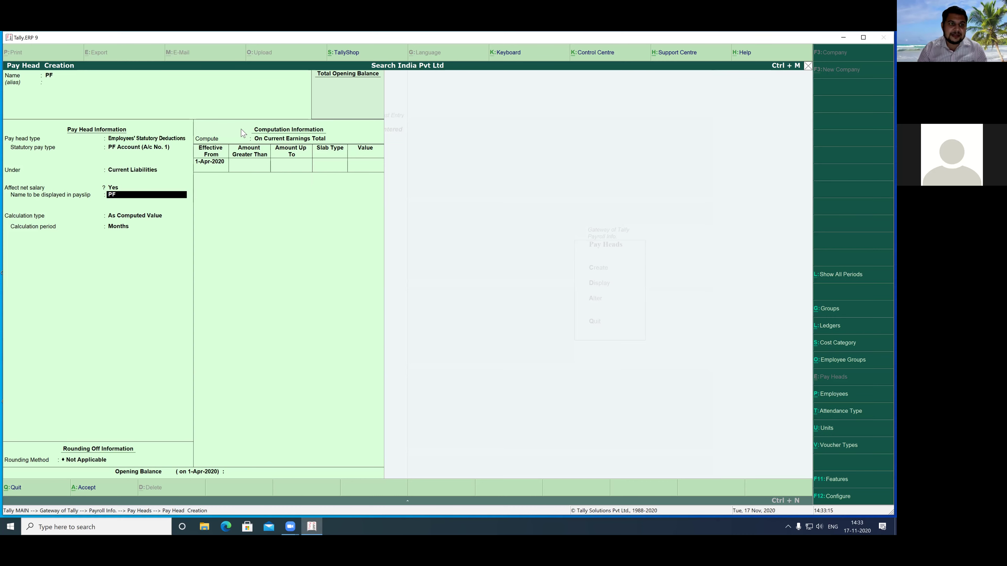
{"action": "key", "text": "Return"}
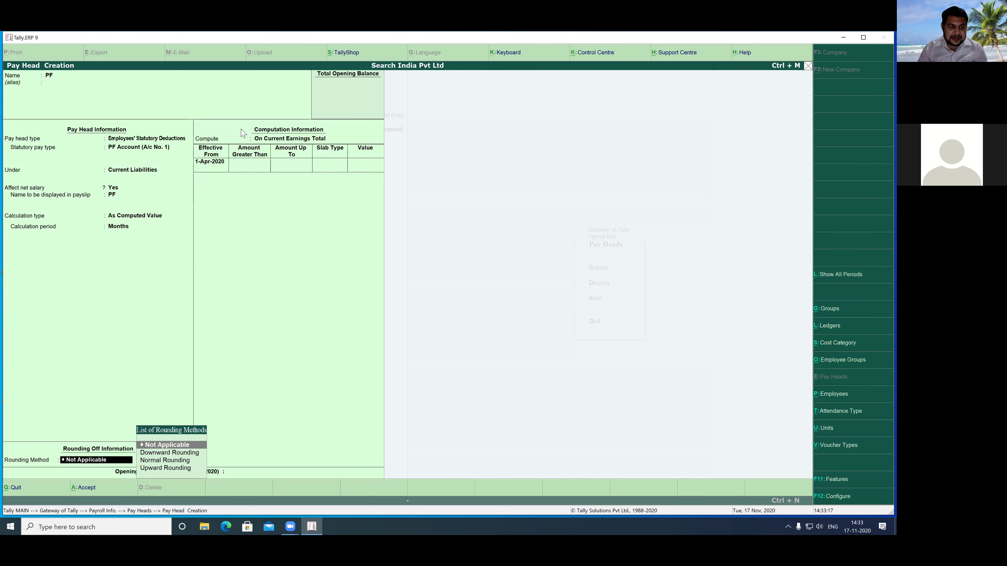
{"action": "key", "text": "Return"}
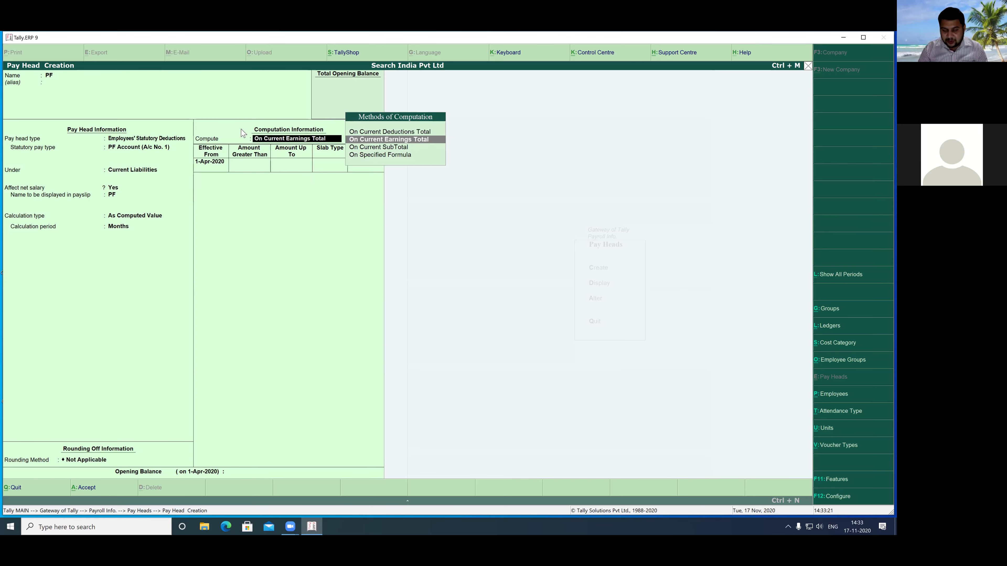
- Compute PF on a specified formula consisting of the Basic Salary pay head, effective from 1-Apr-2020
{"action": "key", "text": "Down"}
{"action": "key", "text": "Down"}
{"action": "key", "text": "Return"}
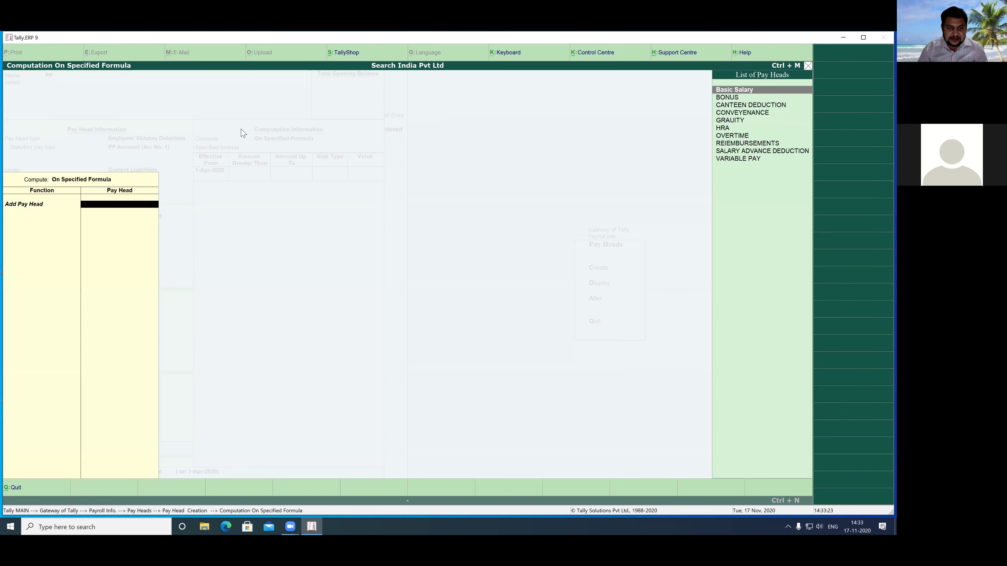
{"action": "key", "text": "Return"}
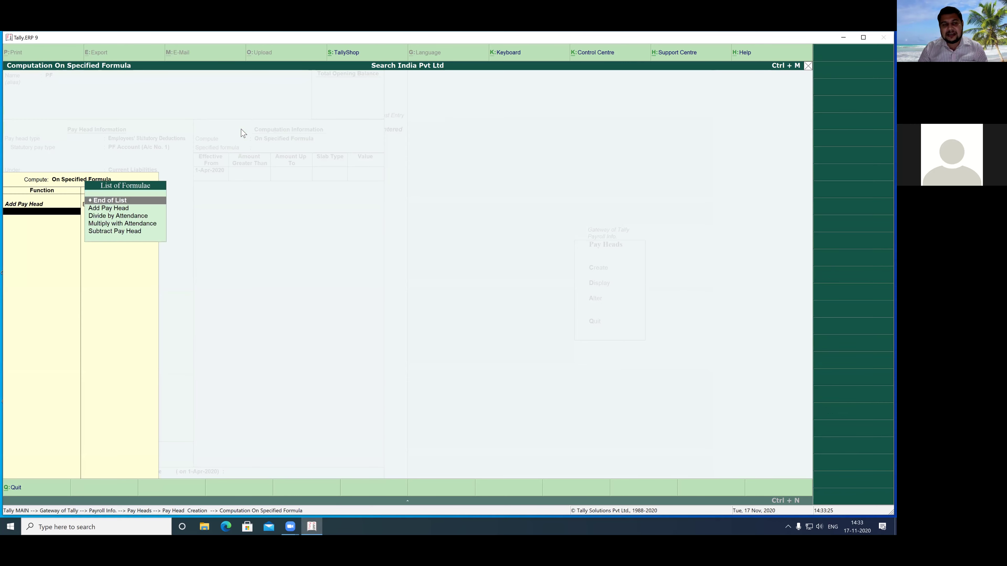
{"action": "key", "text": "Return"}
{"action": "key", "text": "Return"}
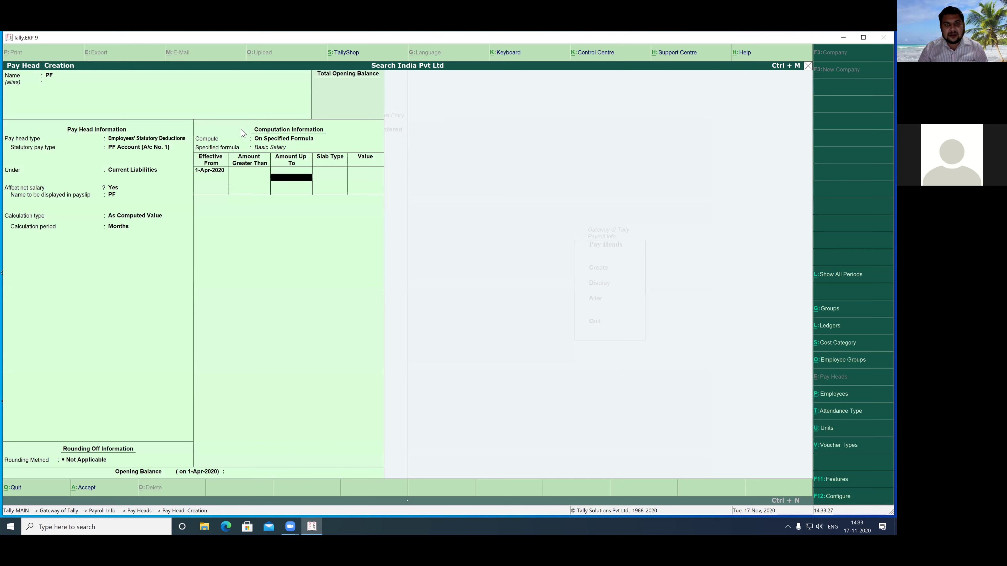
- Set the PF computation slab's value to 12 with no upper amount limit, and save the pay head
{"action": "key", "text": "Return"}
{"action": "key", "text": "Return"}
{"action": "type", "text": "12"}
{"action": "key", "text": "Return"}
{"action": "key", "text": "Return"}
{"action": "key", "text": "Return"}
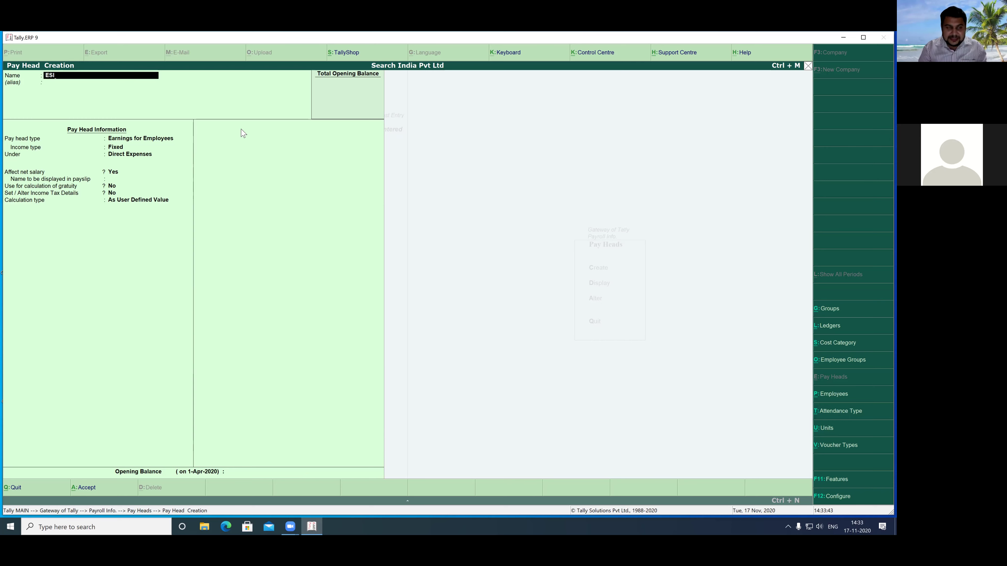
- Name a new pay head ESI and set its type to Employees' Statutory Deductions
{"action": "key", "text": "Return"}
{"action": "key", "text": "Return"}
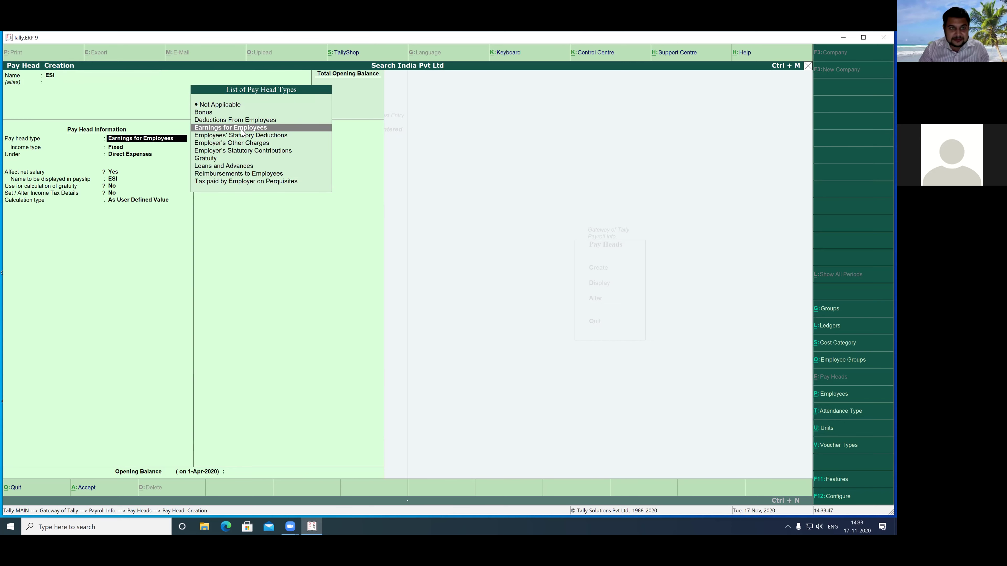
{"action": "key", "text": "Down"}
{"action": "key", "text": "Down"}
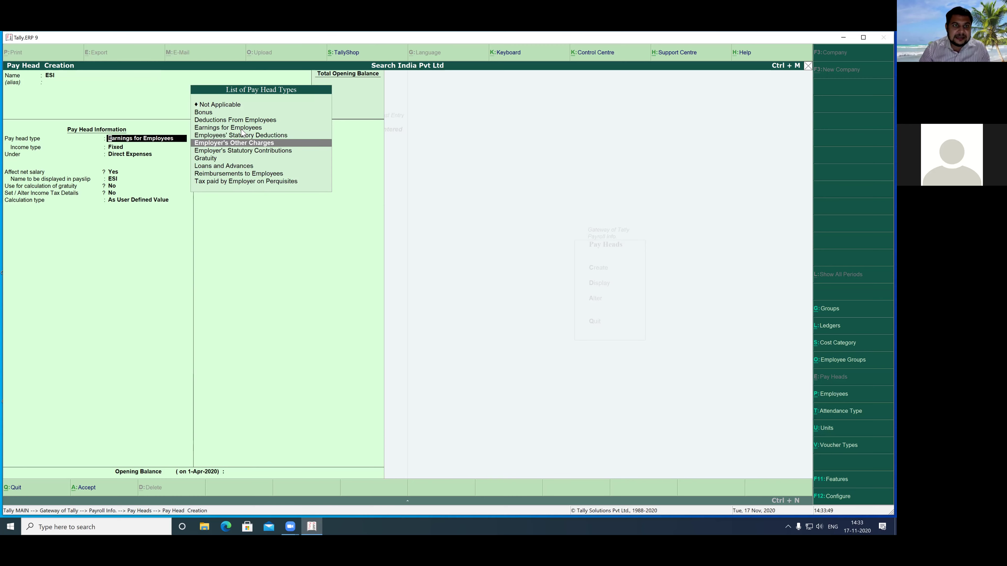
{"action": "key", "text": "Up"}
{"action": "key", "text": "Return"}
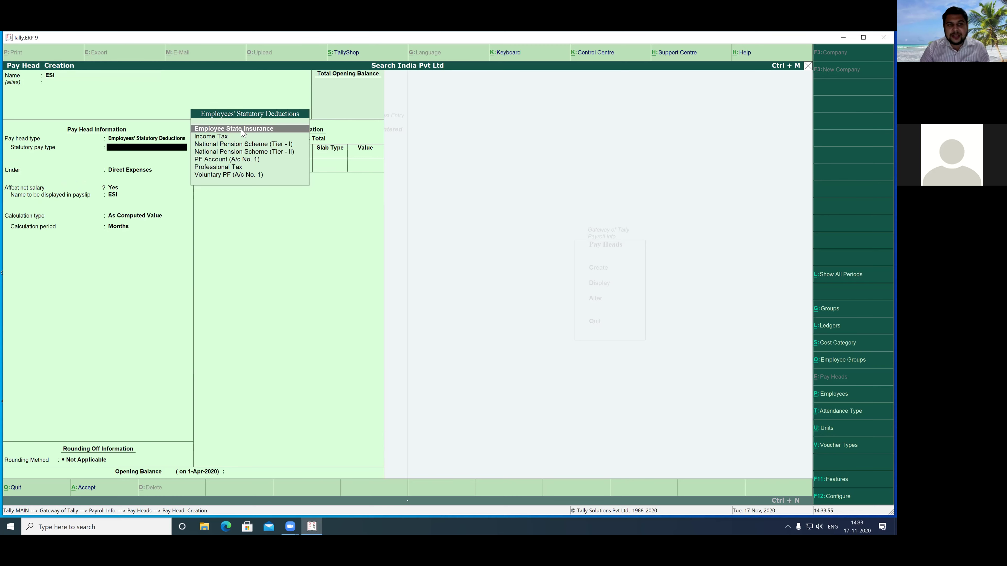
- Set ESI's statutory pay type to Employee State Insurance under Current Liabilities, affecting net salary, with the Not Applicable rounding method
{"action": "key", "text": "Return"}
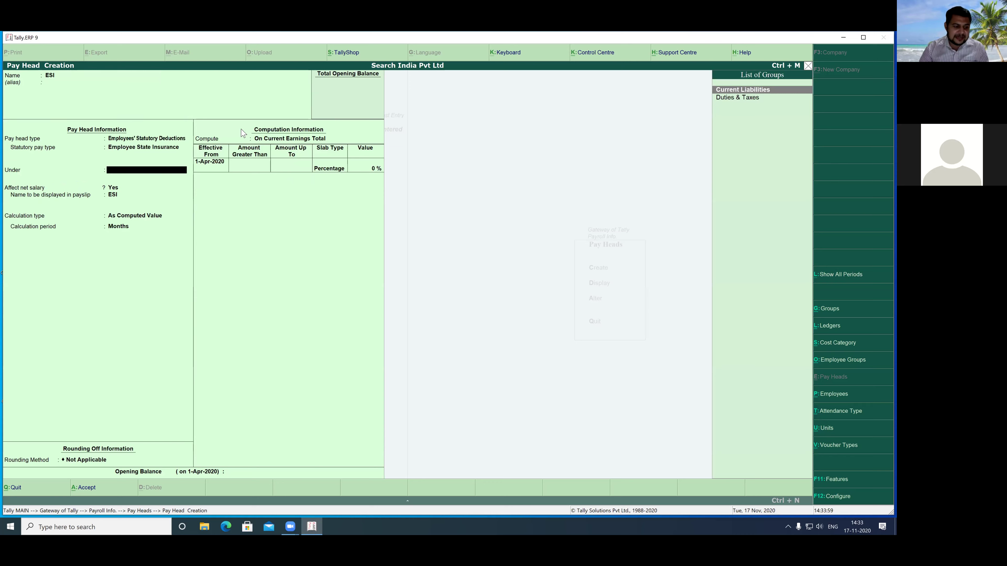
{"action": "key", "text": "Return"}
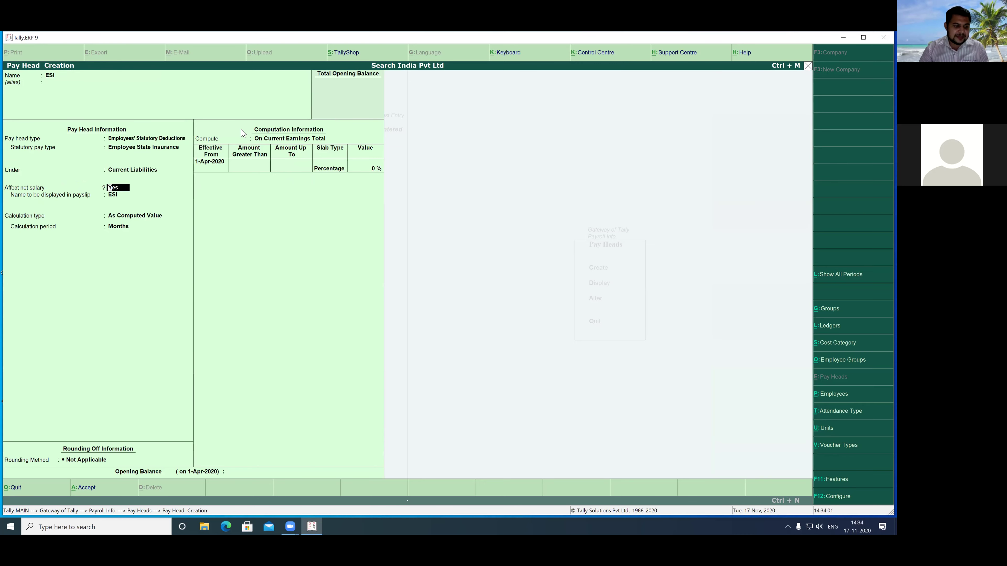
{"action": "key", "text": "Return"}
{"action": "key", "text": "Return"}
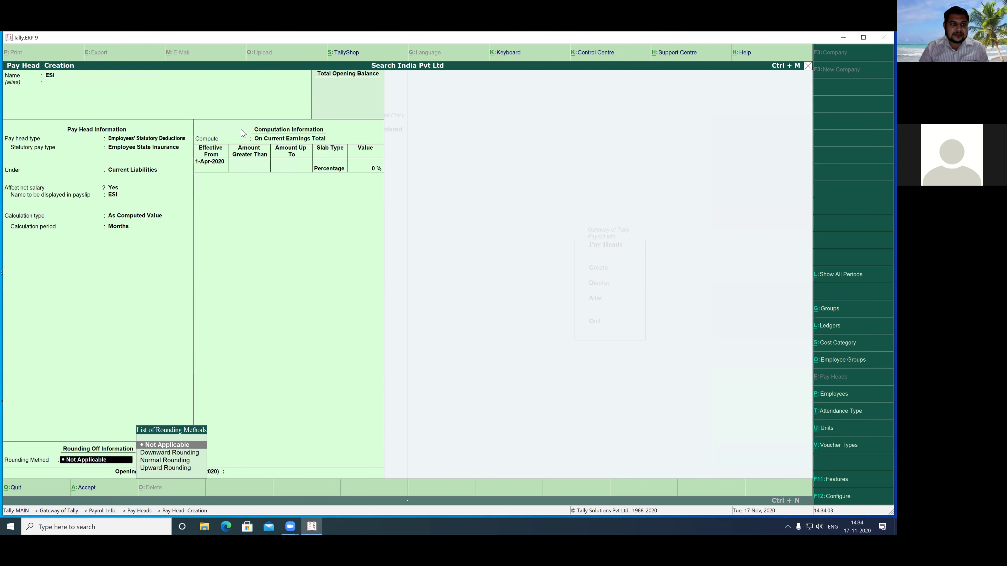
{"action": "key", "text": "Return"}
- Compute ESI on a specified formula consisting of the Basic Salary pay head, effective from 1-Apr-2020
{"action": "key", "text": "Down"}
{"action": "key", "text": "Down"}
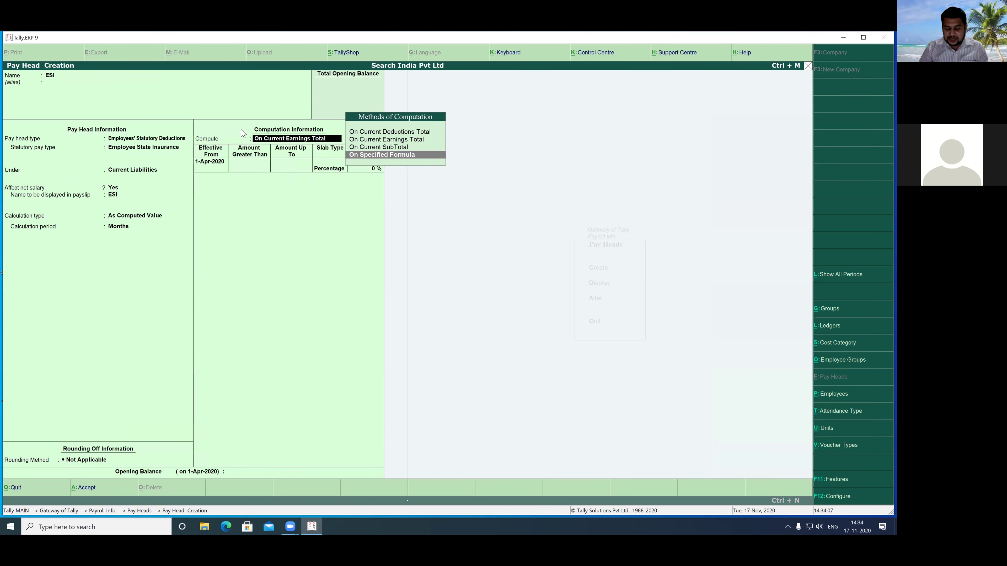
{"action": "key", "text": "Return"}
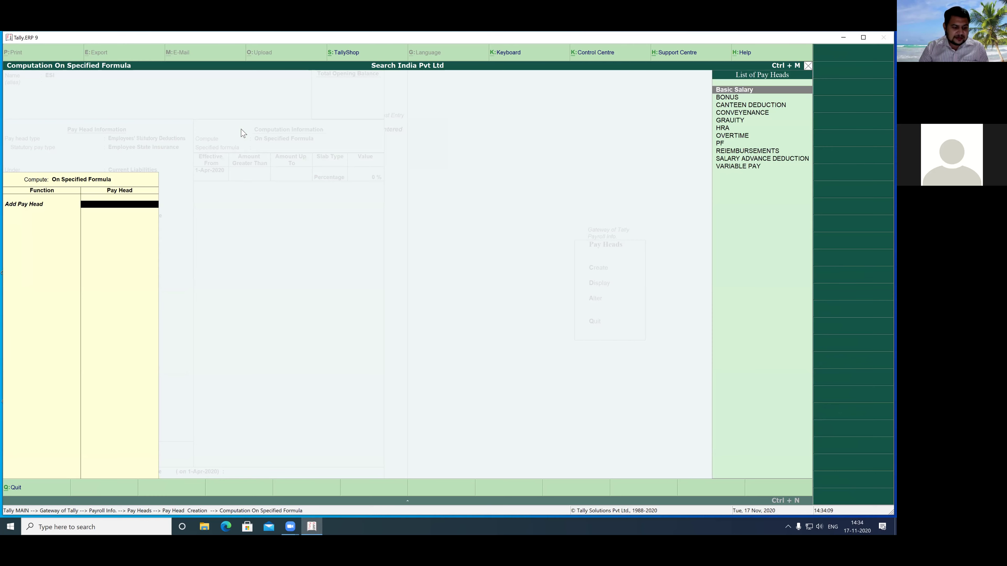
{"action": "key", "text": "Return"}
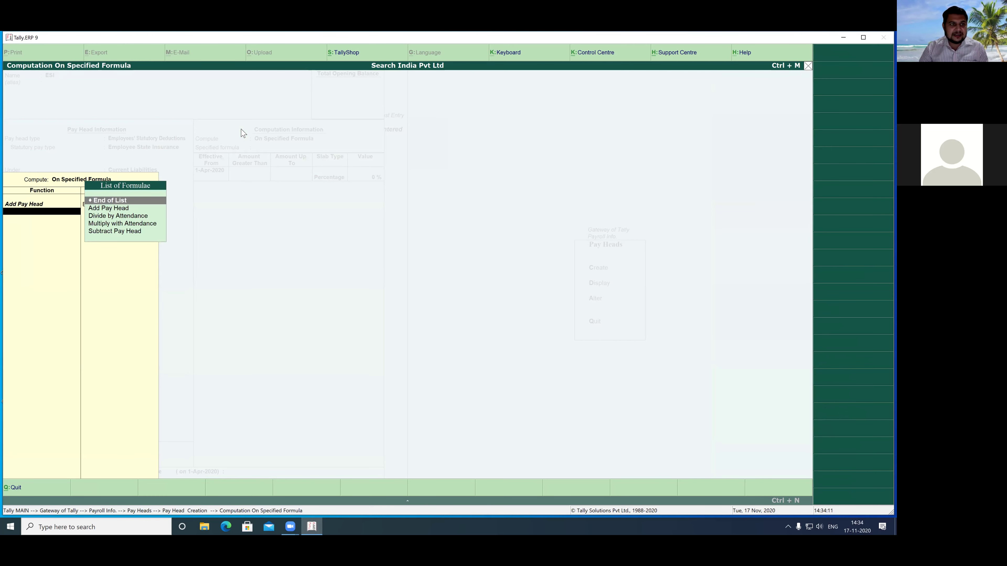
{"action": "key", "text": "Return"}
{"action": "key", "text": "Return"}
- Set the ESI percentage slab's value to 1.75 with no upper amount limit, and save the pay head
{"action": "key", "text": "Return"}
{"action": "key", "text": "Return"}
{"action": "key", "text": "Return"}
{"action": "type", "text": "1."}
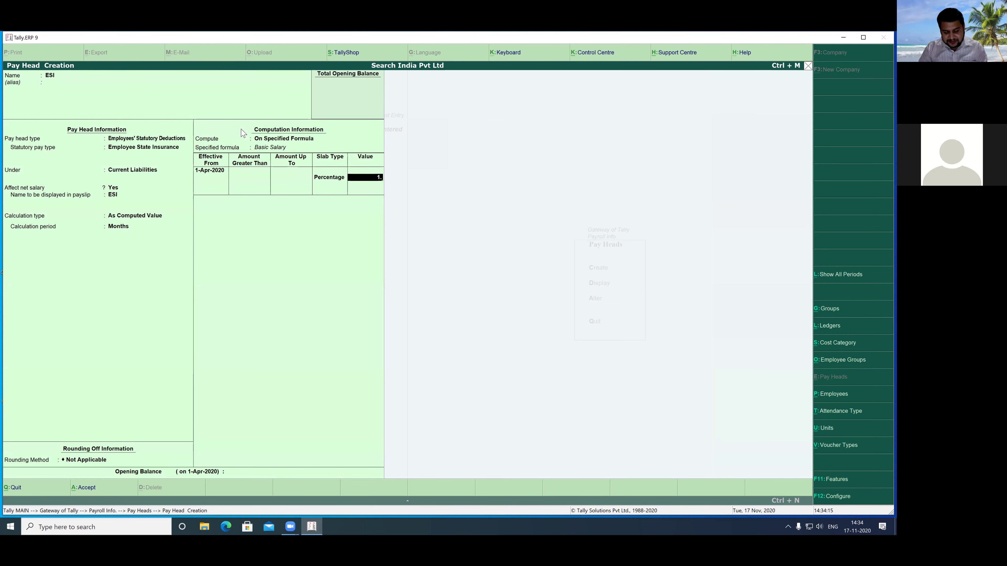
{"action": "type", "text": "7"}
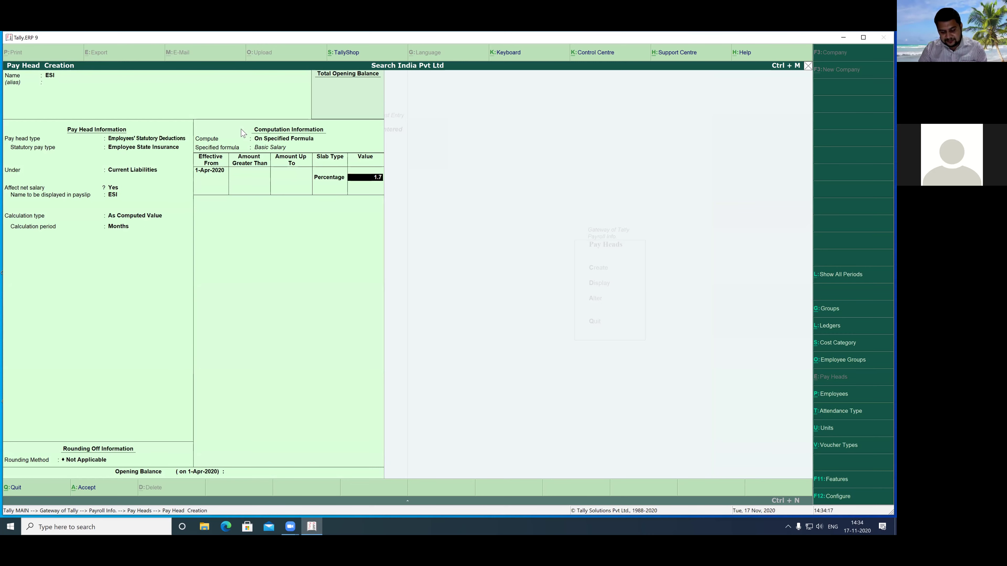
{"action": "type", "text": "5"}
{"action": "key", "text": "Return"}
{"action": "key", "text": "Return"}
{"action": "key", "text": "Return"}
{"action": "key", "text": "Return"}
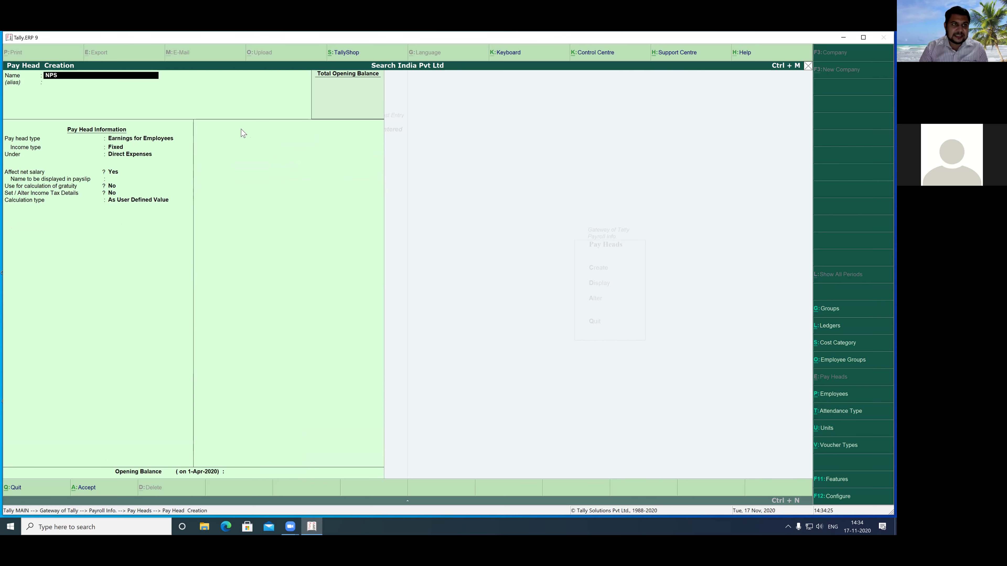
- Name a new pay head NPS, with type Employees' Statutory Deductions and statutory pay type National Pension Scheme (Tier - I)
{"action": "key", "text": "Return"}
{"action": "key", "text": "Return"}
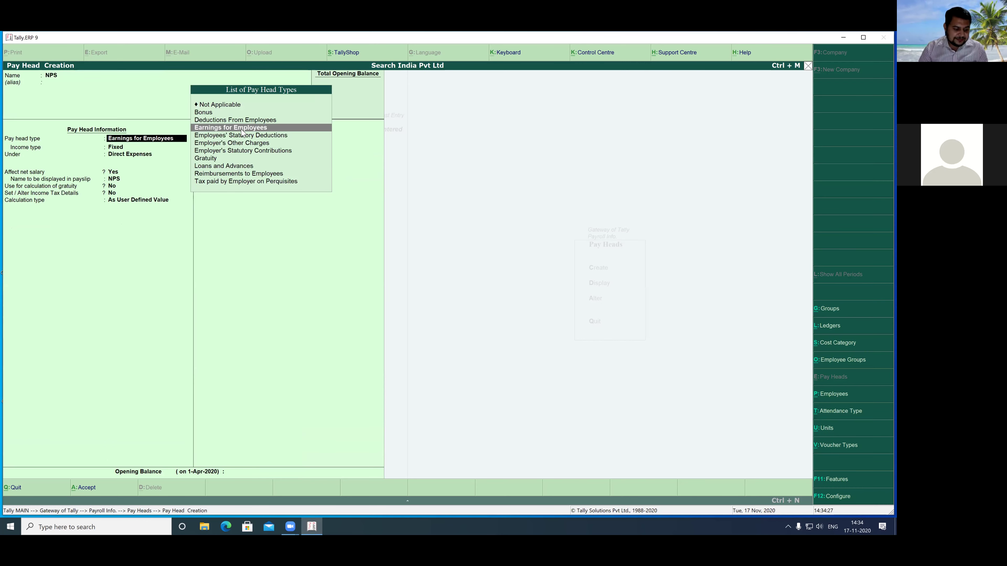
{"action": "key", "text": "Down"}
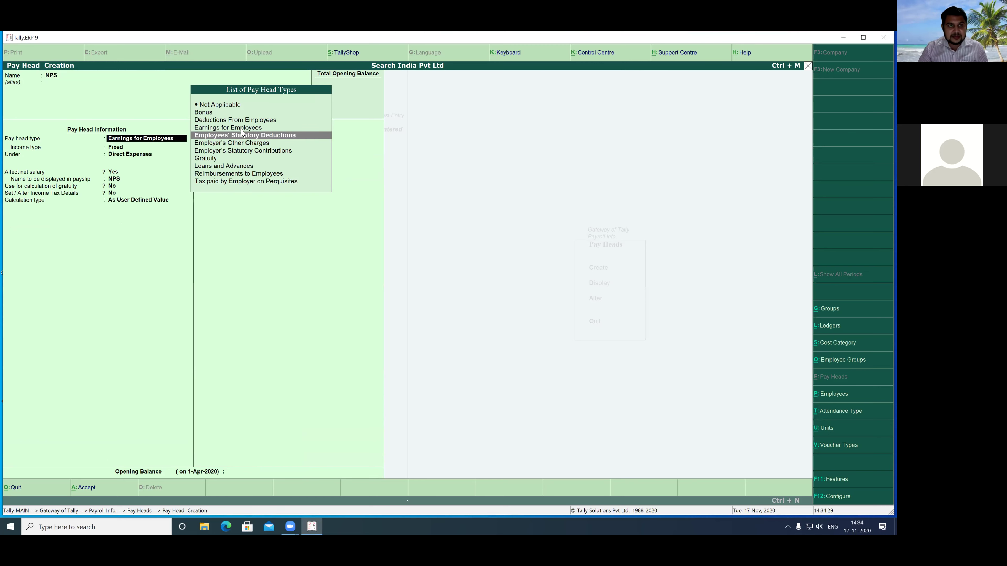
{"action": "key", "text": "Return"}
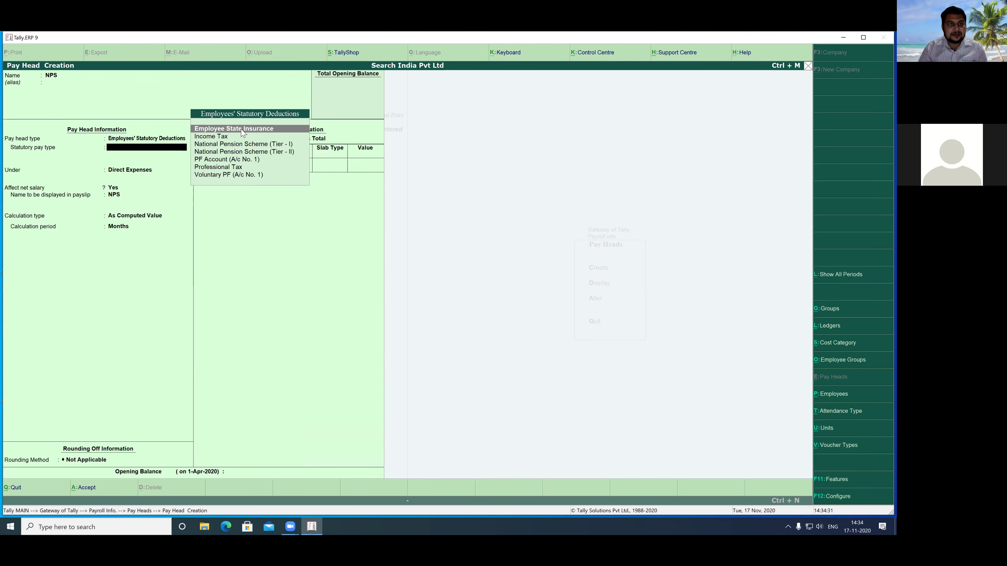
{"action": "key", "text": "Down"}
{"action": "key", "text": "Down"}
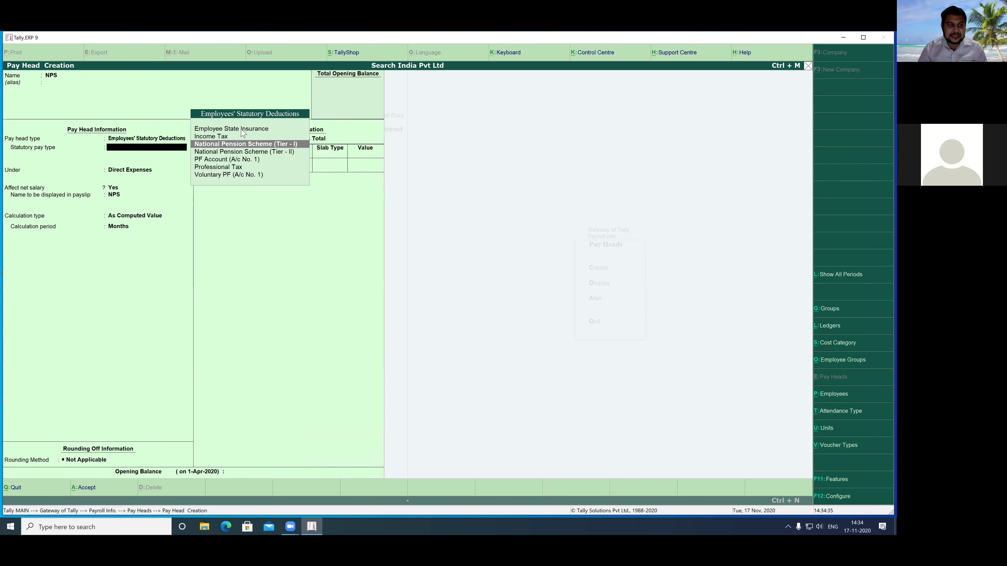
{"action": "key", "text": "Return"}
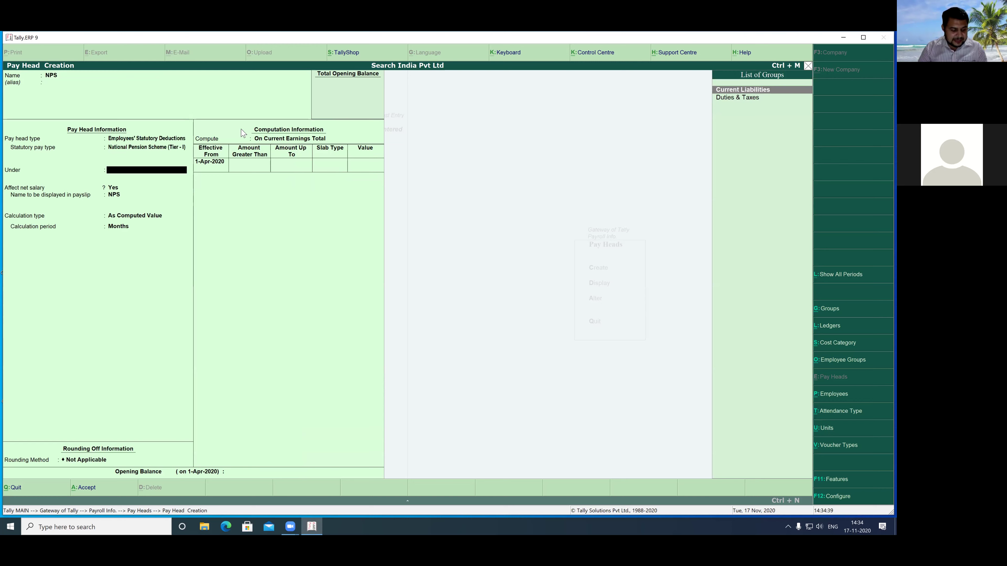
- Place NPS under Current Liabilities, affecting net salary, with calculation type As Computed Value and rounding Not Applicable
{"action": "key", "text": "Return"}
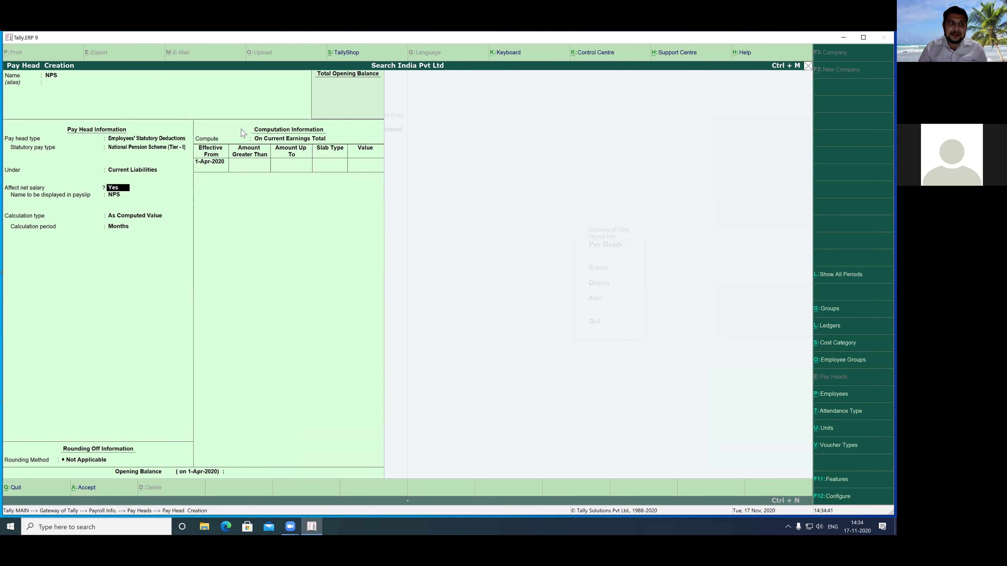
{"action": "key", "text": "Return"}
{"action": "key", "text": "Return"}
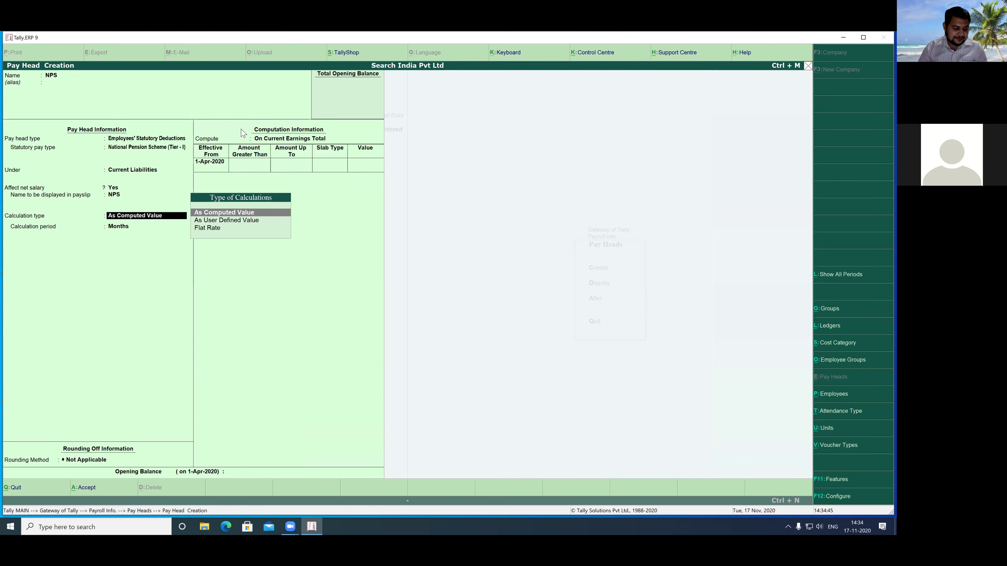
{"action": "key", "text": "Return"}
{"action": "key", "text": "Return"}
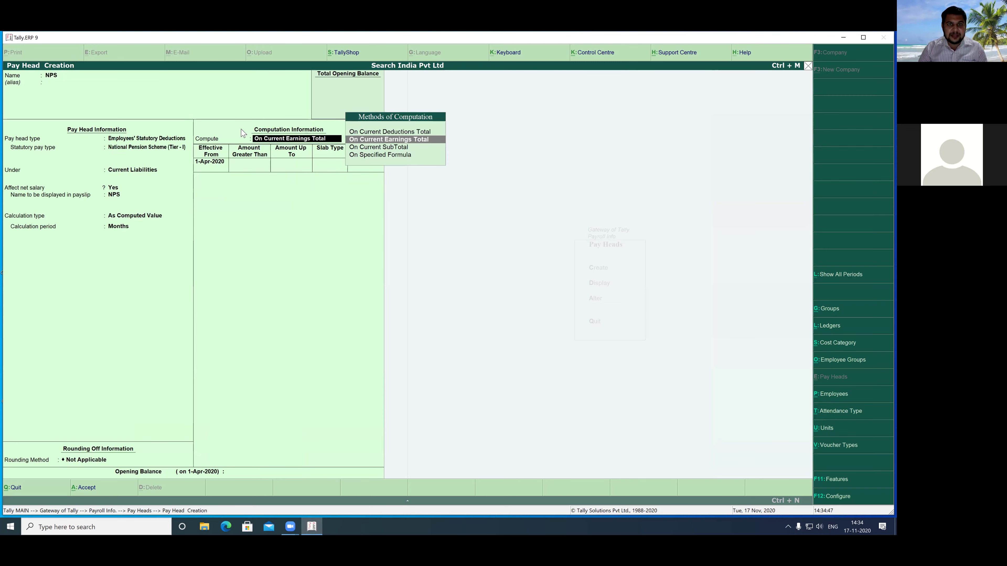
- Compute NPS on a specified formula consisting of the Basic Salary pay head, effective from 1-Apr-2020
{"action": "key", "text": "Down"}
{"action": "key", "text": "Down"}
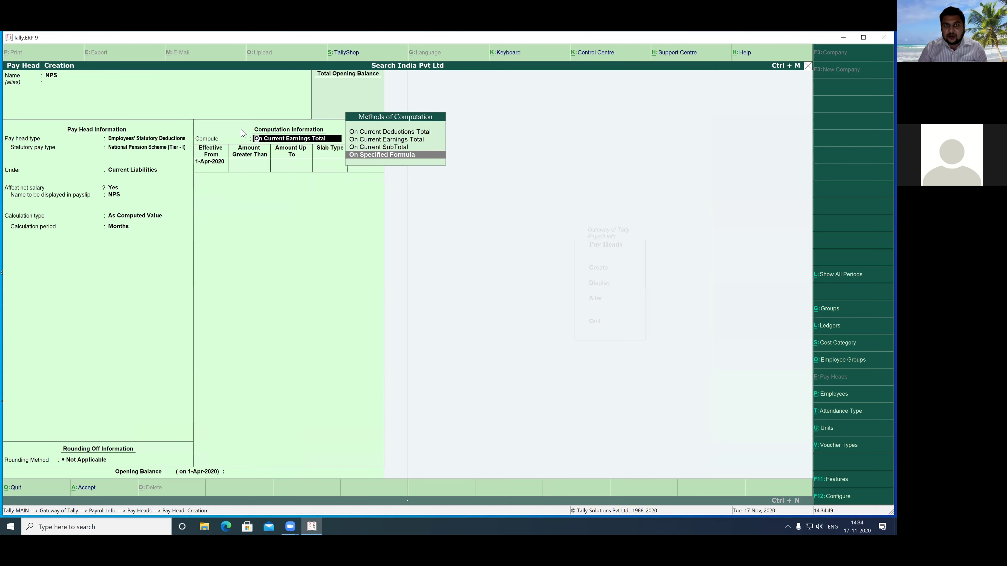
{"action": "key", "text": "Return"}
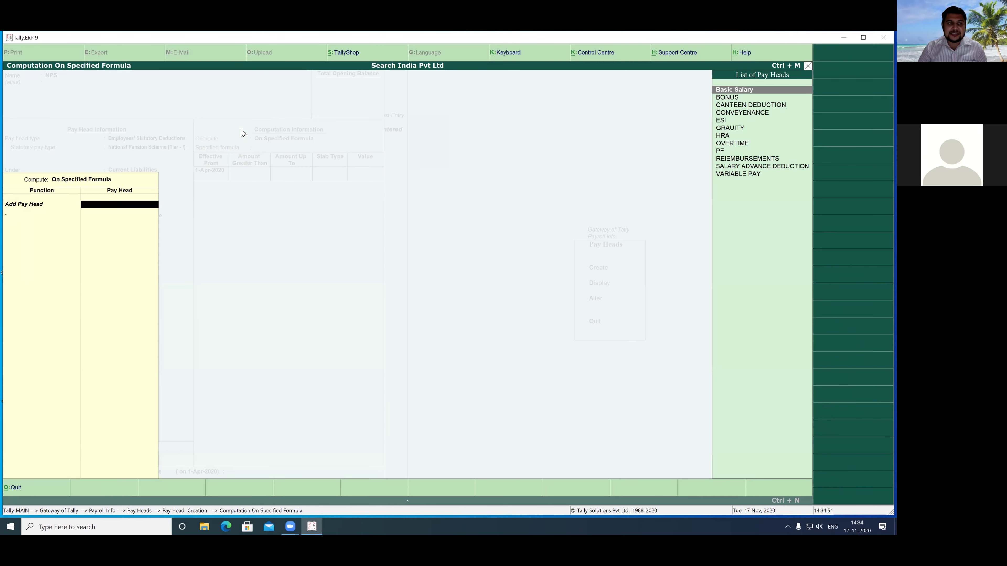
{"action": "key", "text": "Return"}
{"action": "key", "text": "Return"}
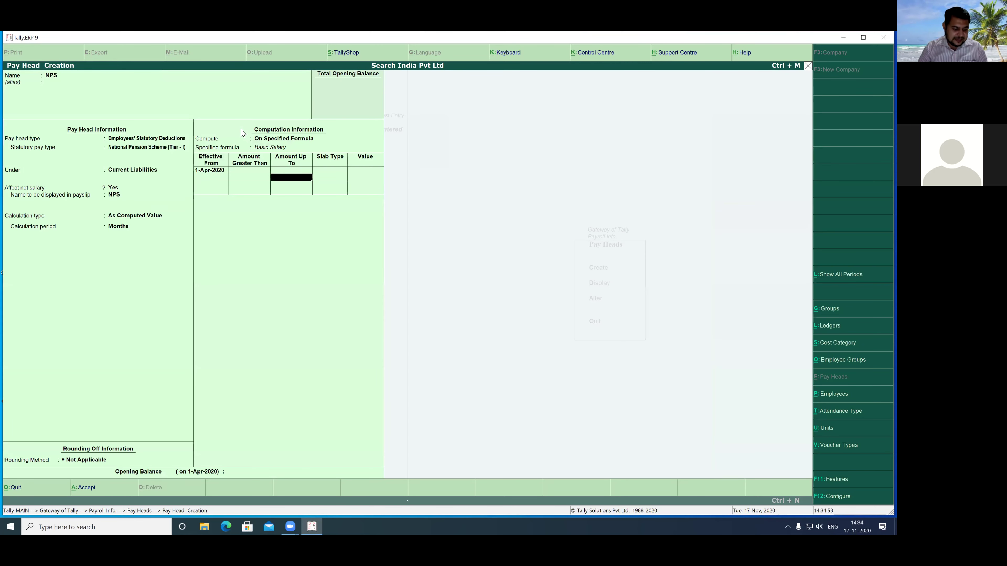
- Set the NPS percentage slab's value to 10 with no upper amount limit, and save the pay head
{"action": "key", "text": "Return"}
{"action": "key", "text": "Return"}
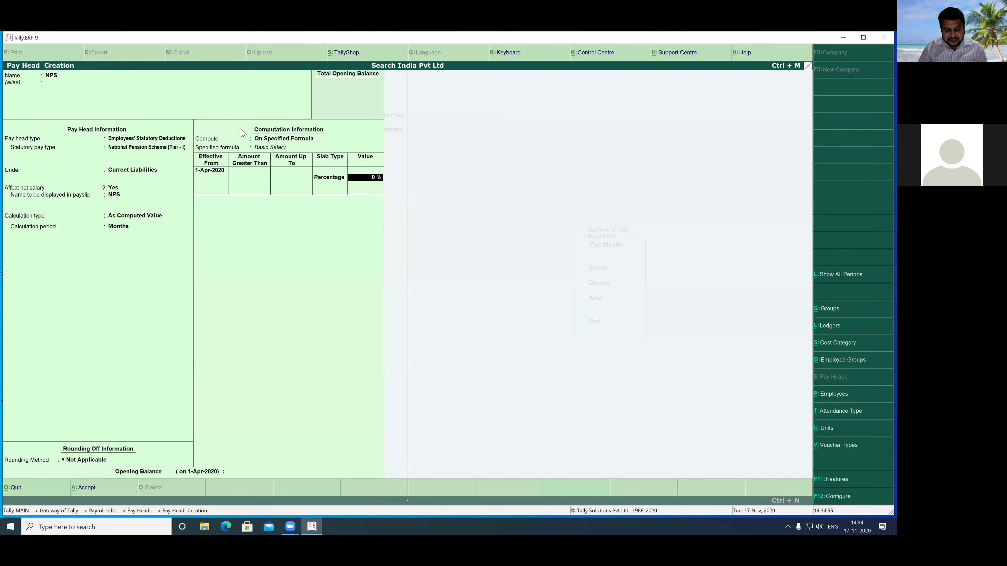
{"action": "type", "text": "10"}
{"action": "key", "text": "Return"}
{"action": "key", "text": "Return"}
{"action": "key", "text": "Return"}
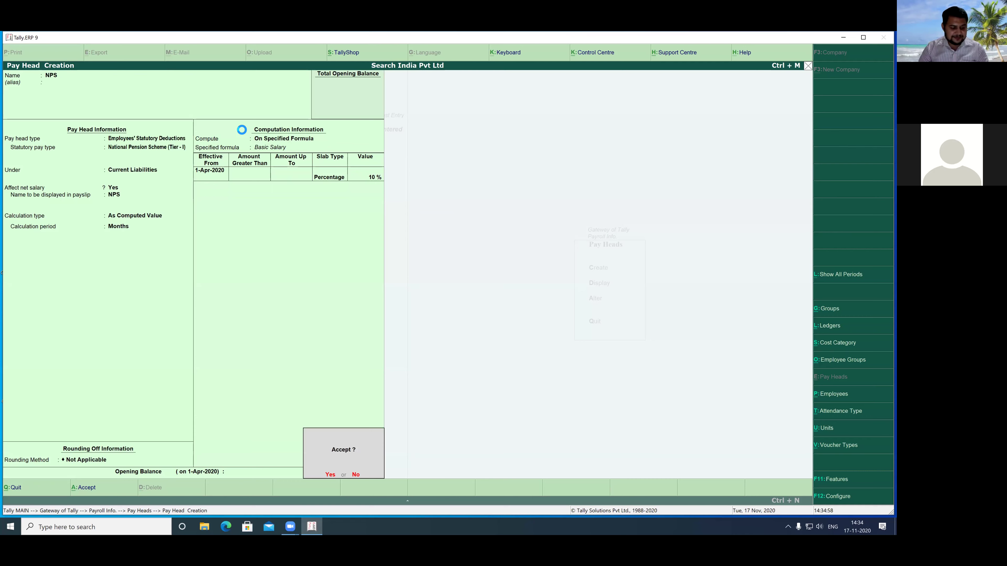
{"action": "key", "text": "Return"}
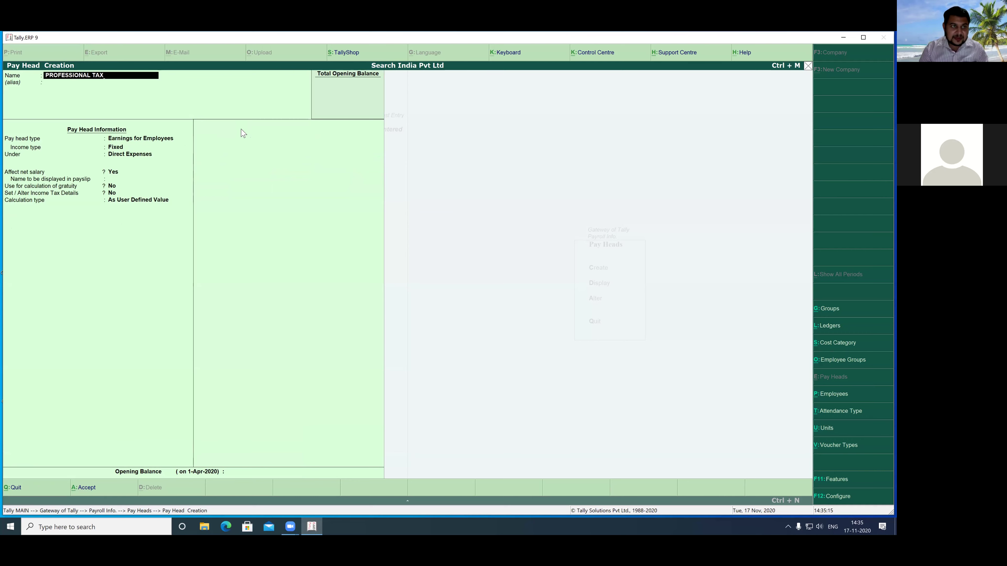
- Name a new pay head PROFESSIONAL TAX, with type Employees' Statutory Deductions and statutory pay type Professional Tax
{"action": "key", "text": "Return"}
{"action": "key", "text": "Return"}
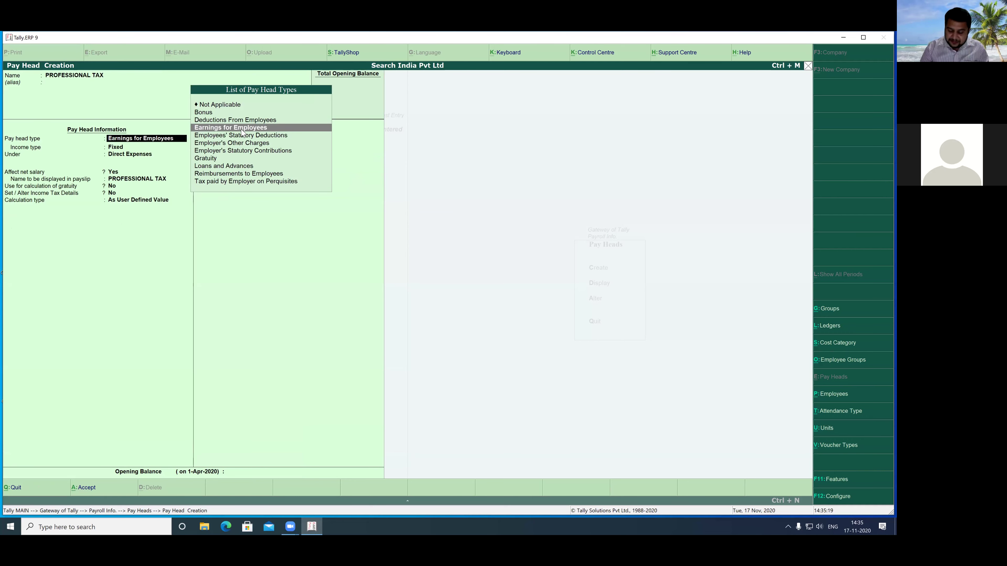
{"action": "key", "text": "Down"}
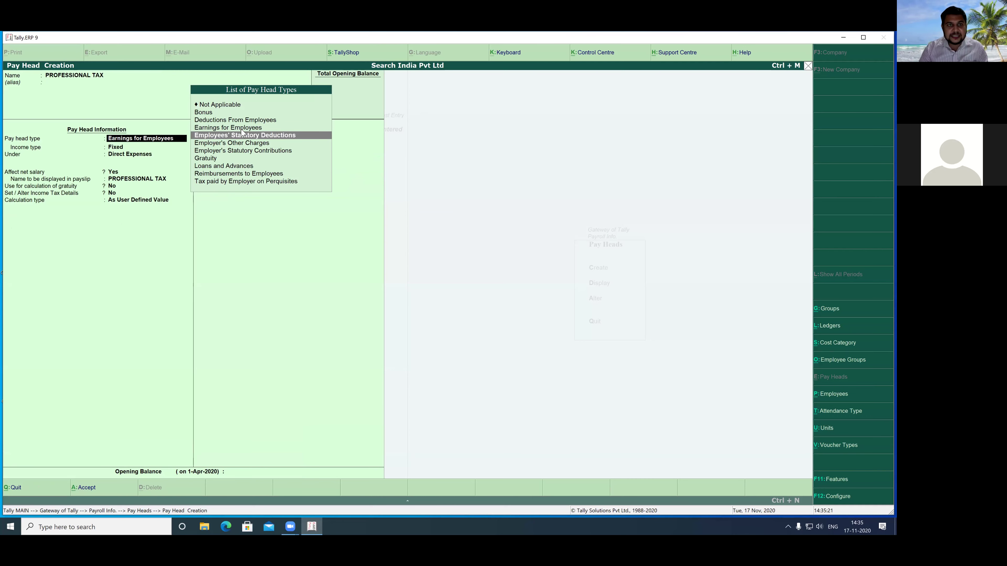
{"action": "key", "text": "Return"}
{"action": "key", "text": "Down"}
{"action": "key", "text": "Down"}
{"action": "key", "text": "Down"}
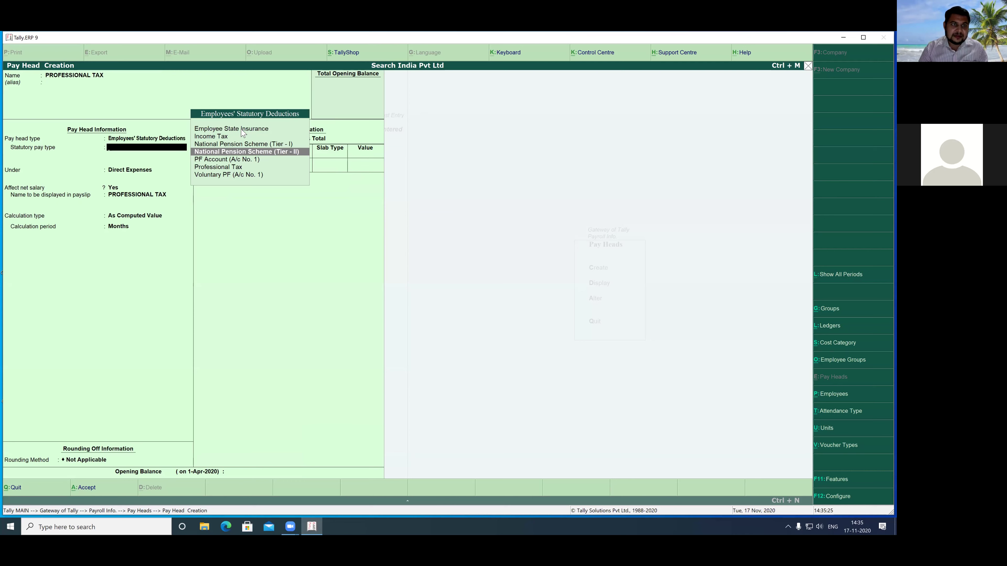
{"action": "key", "text": "Down"}
{"action": "key", "text": "Down"}
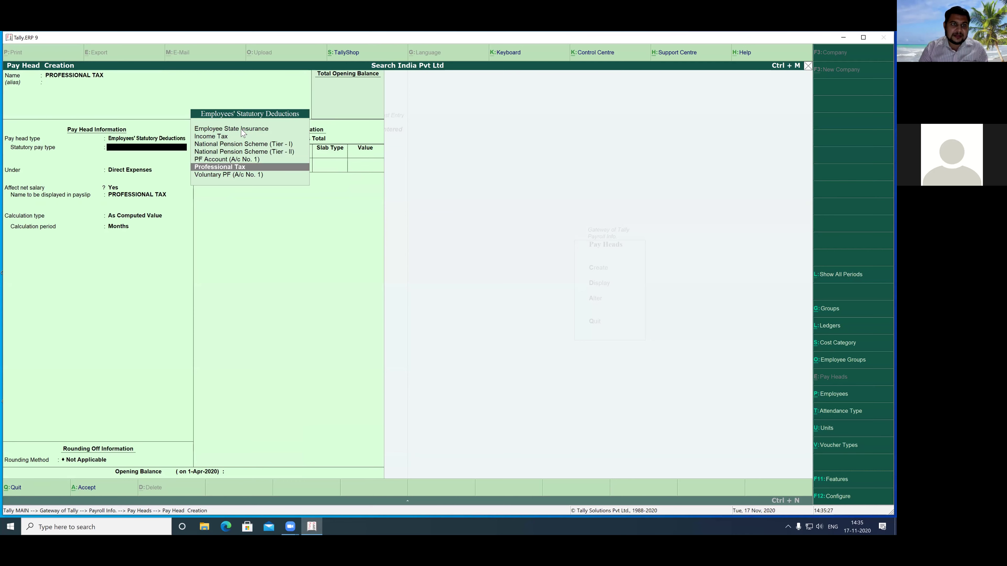
{"action": "key", "text": "Return"}
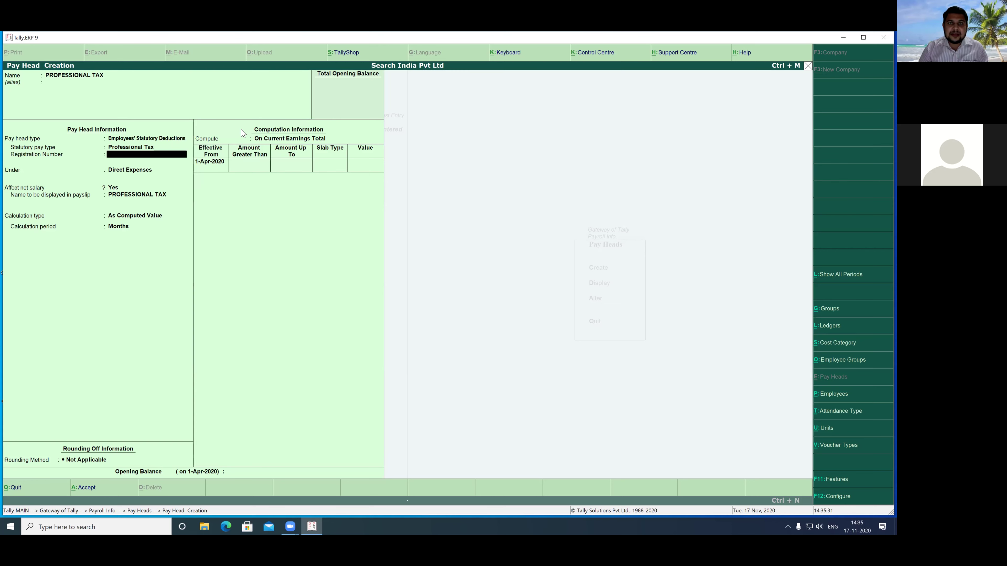
- Leave the registration number blank, place PROFESSIONAL TAX under Current Liabilities, and set its calculation period to Period
{"action": "key", "text": "Return"}
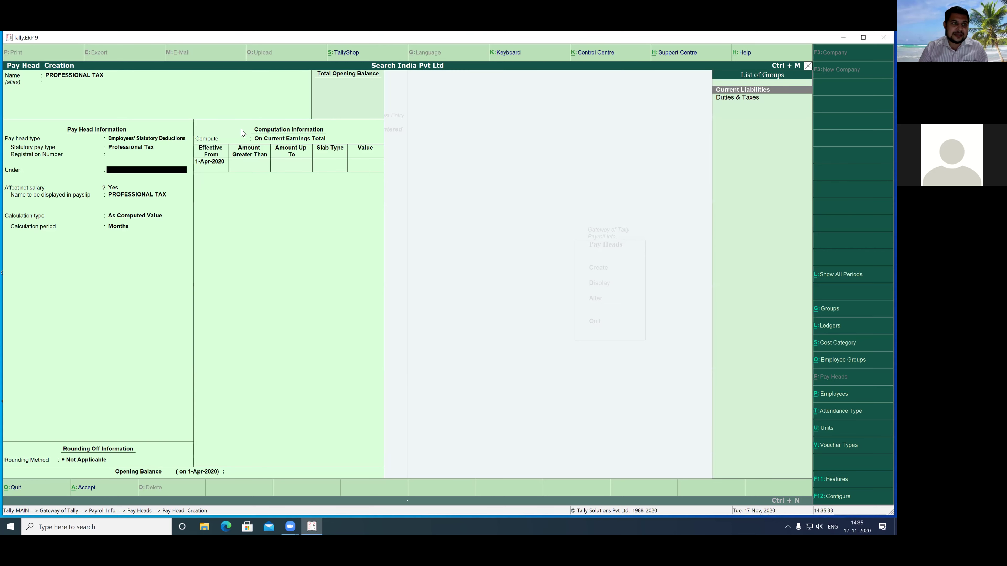
{"action": "key", "text": "Return"}
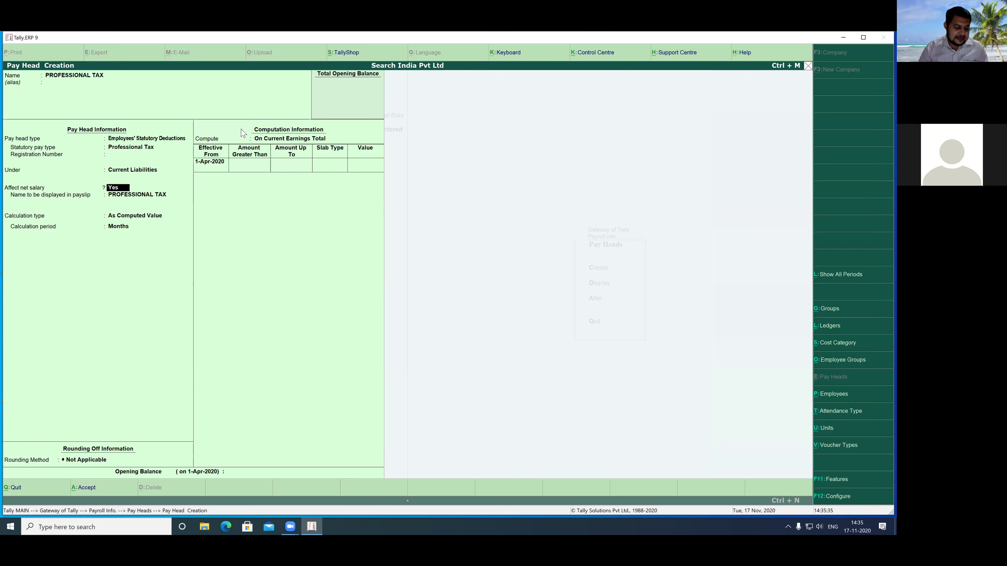
{"action": "key", "text": "Return"}
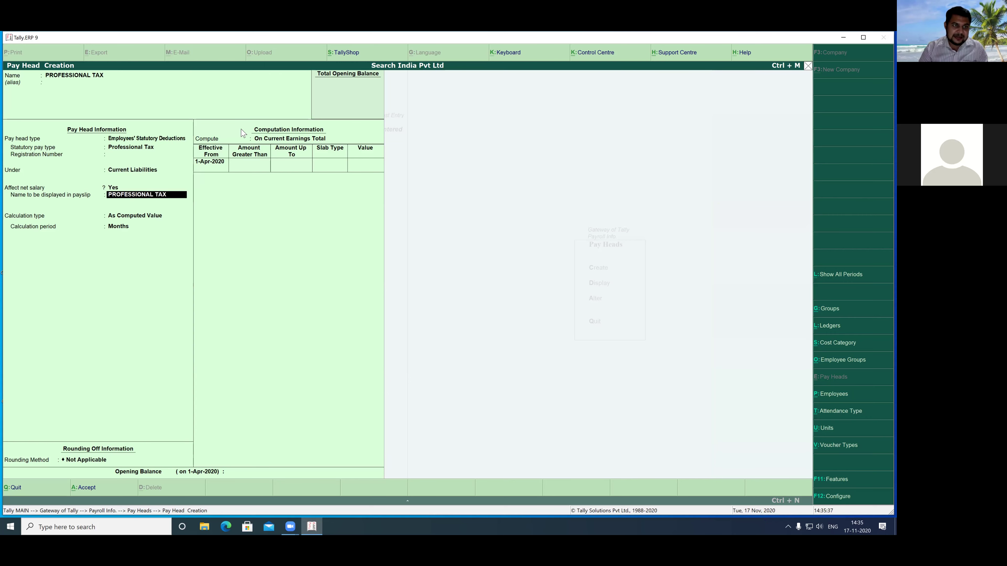
{"action": "key", "text": "Return"}
{"action": "key", "text": "Down"}
{"action": "key", "text": "Return"}
{"action": "key", "text": "Return"}
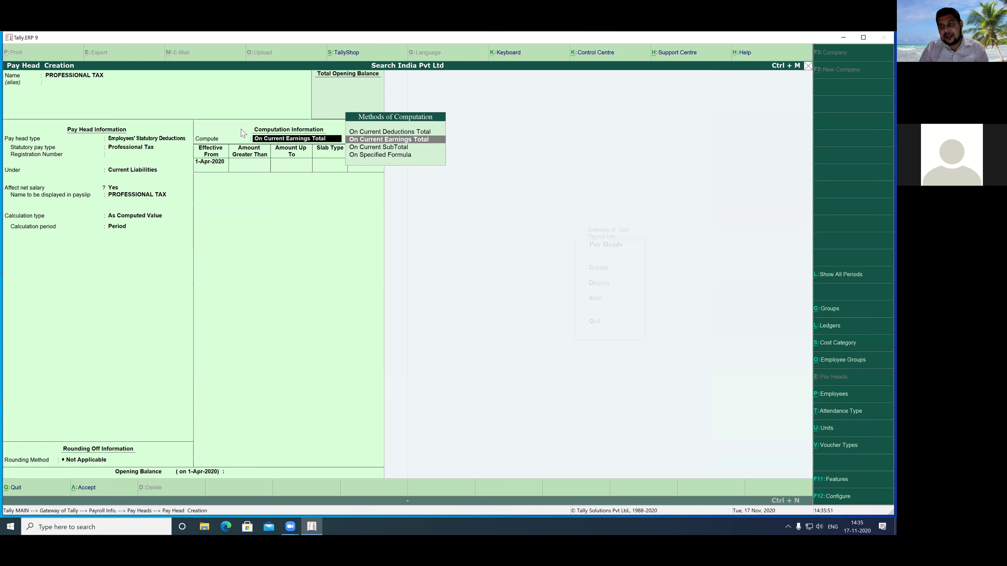
- Compute PROFESSIONAL TAX on Current Earnings Total, with a first percentage slab up to 5,000 at 0 %
{"action": "key", "text": "Return"}
{"action": "key", "text": "Return"}
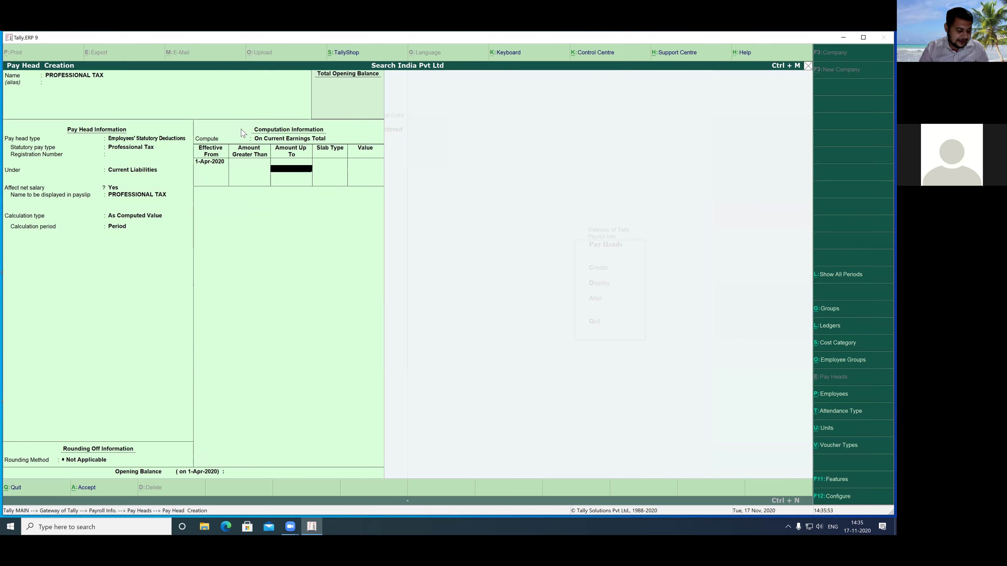
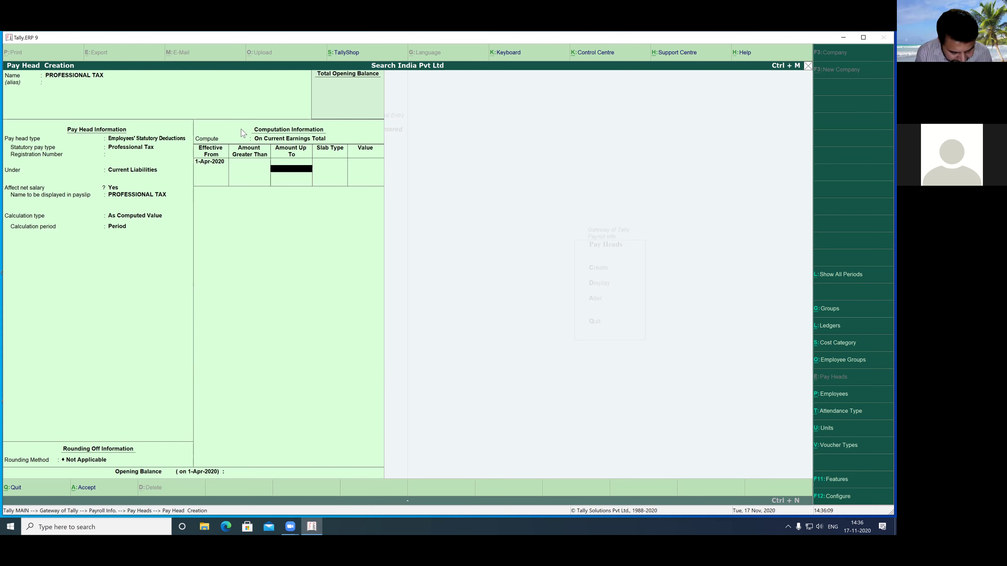
{"action": "type", "text": "000"}
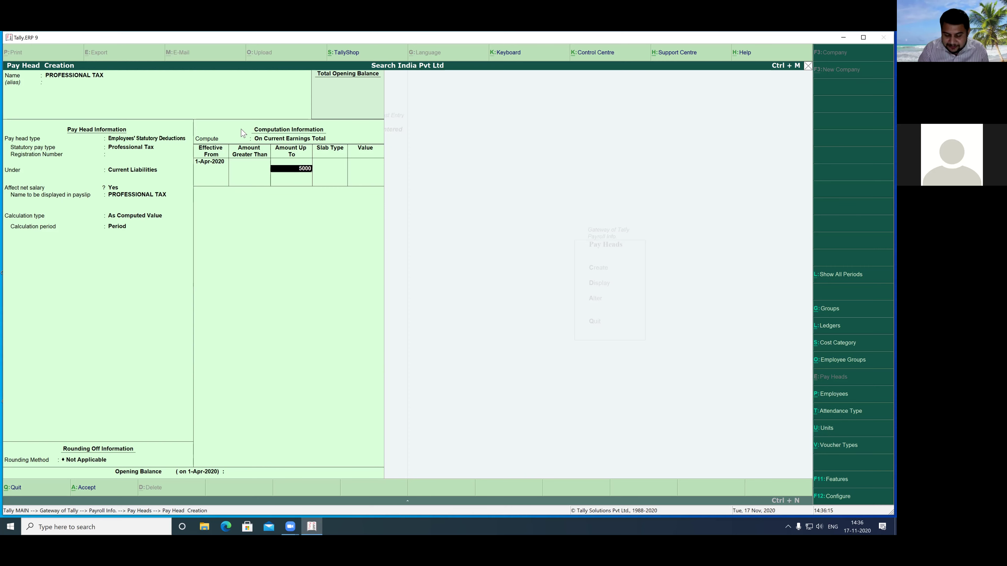
{"action": "key", "text": "Return"}
{"action": "key", "text": "Return"}
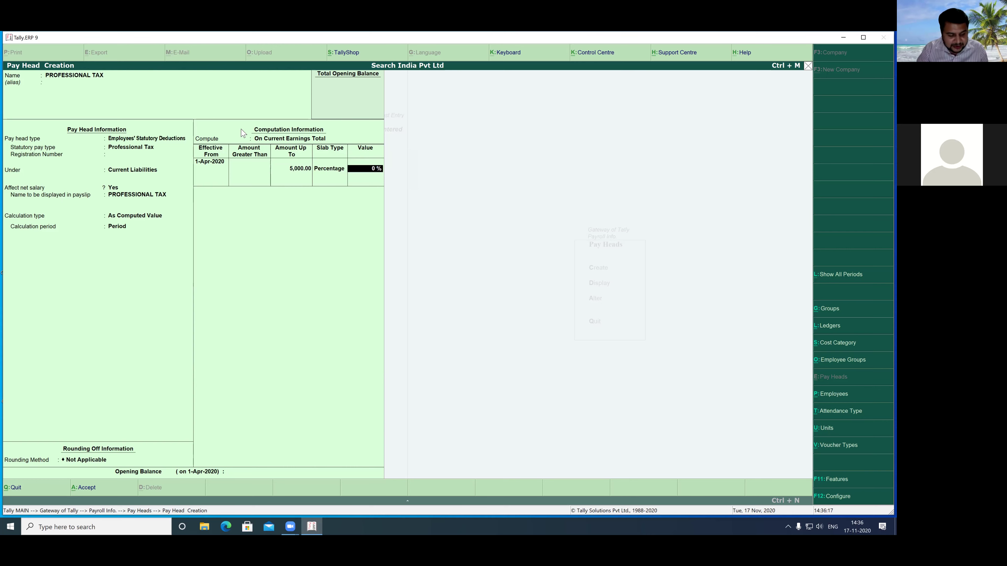
{"action": "key", "text": "Return"}
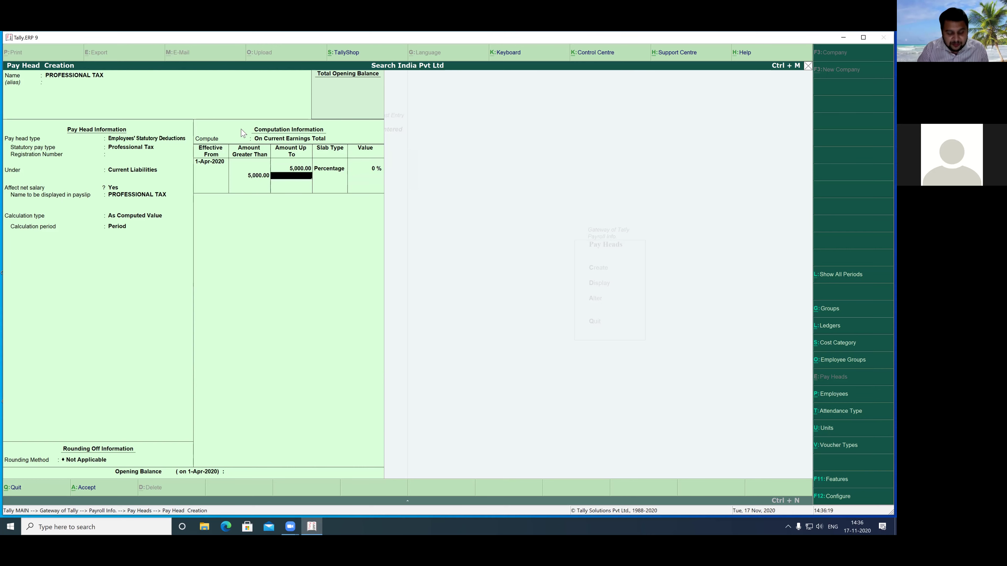
- Add a percentage slab for amounts from 5,000 up to 10,000 at 1 %
{"action": "type", "text": "10000"}
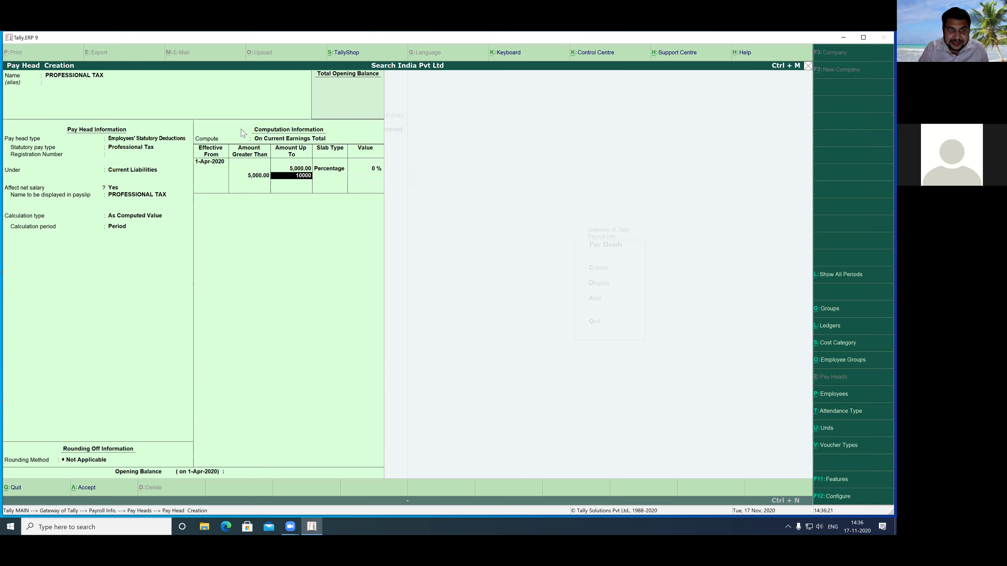
{"action": "key", "text": "Return"}
{"action": "key", "text": "Return"}
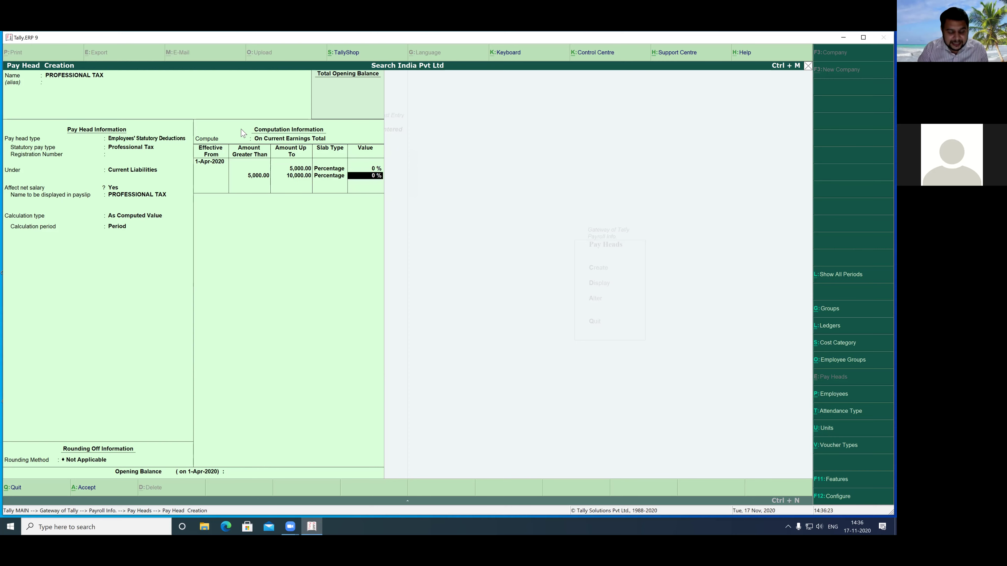
{"action": "type", "text": "1"}
{"action": "key", "text": "Return"}
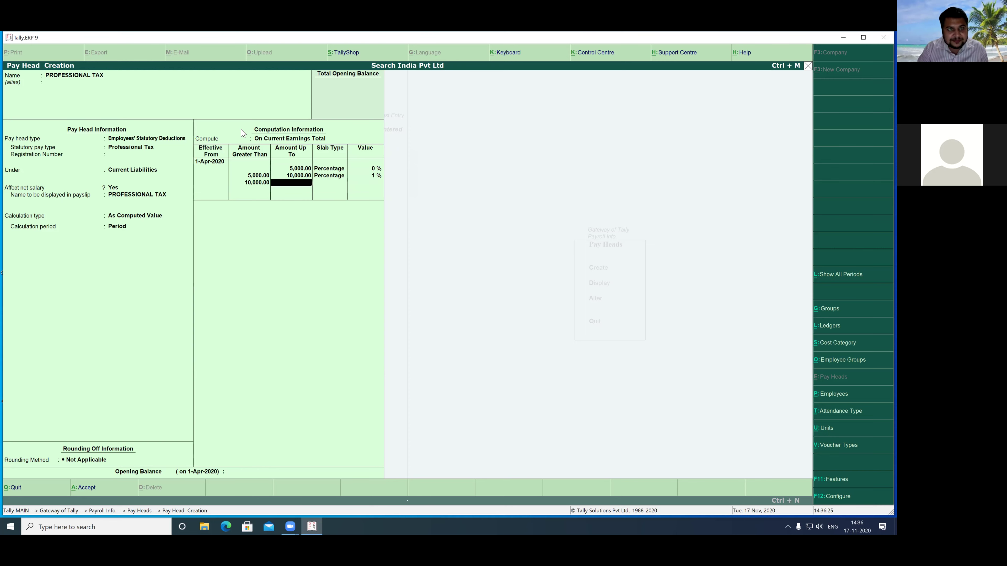
- Add a percentage slab for amounts from 10,000 up to 50,000 at 3 %
{"action": "type", "text": "50000"}
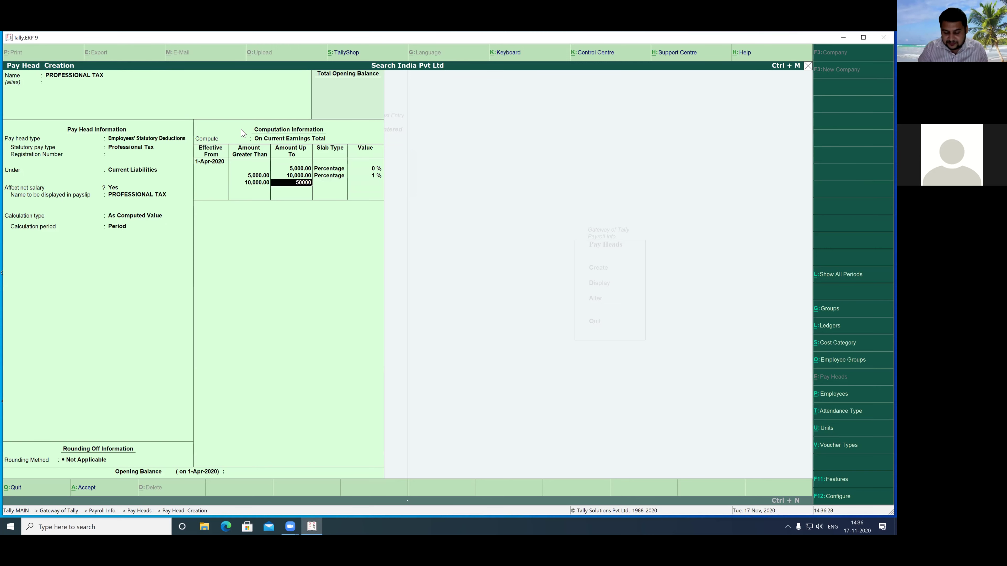
{"action": "key", "text": "Return"}
{"action": "key", "text": "Return"}
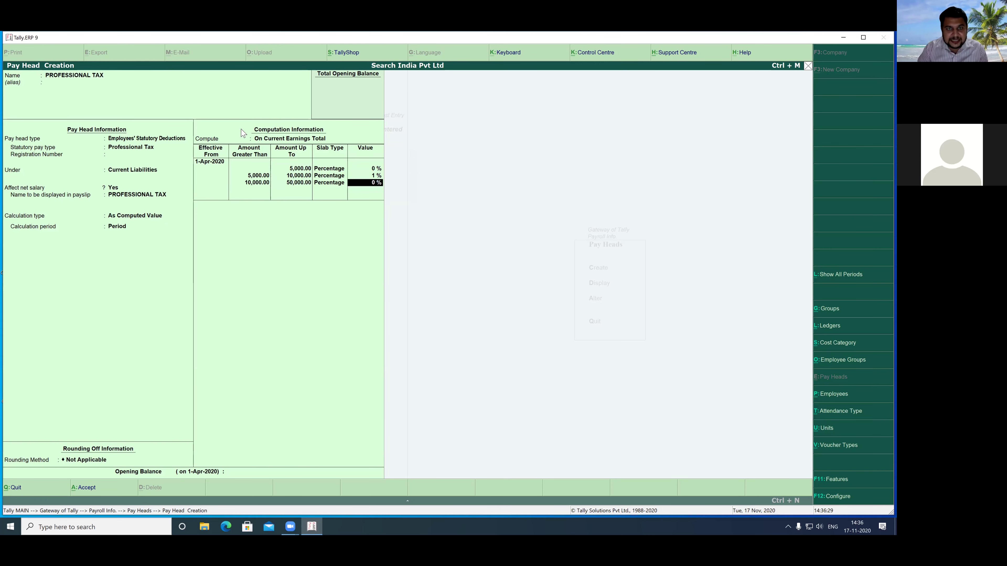
{"action": "type", "text": "3"}
{"action": "key", "text": "Return"}
- Add an open-ended percentage slab above 50,000 at 10 %, and save the PROFESSIONAL TAX pay head
{"action": "key", "text": "Return"}
{"action": "key", "text": "Return"}
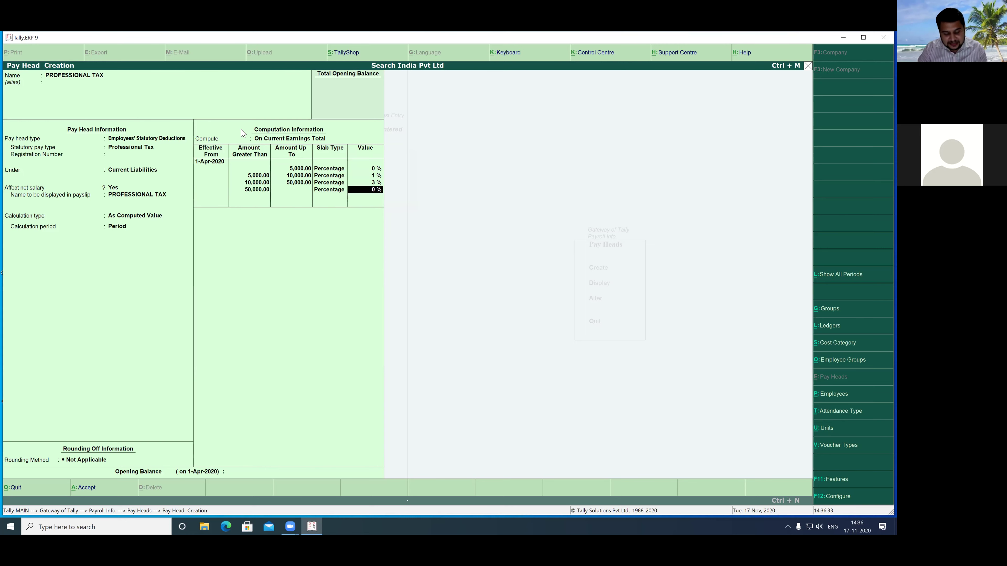
{"action": "type", "text": "10"}
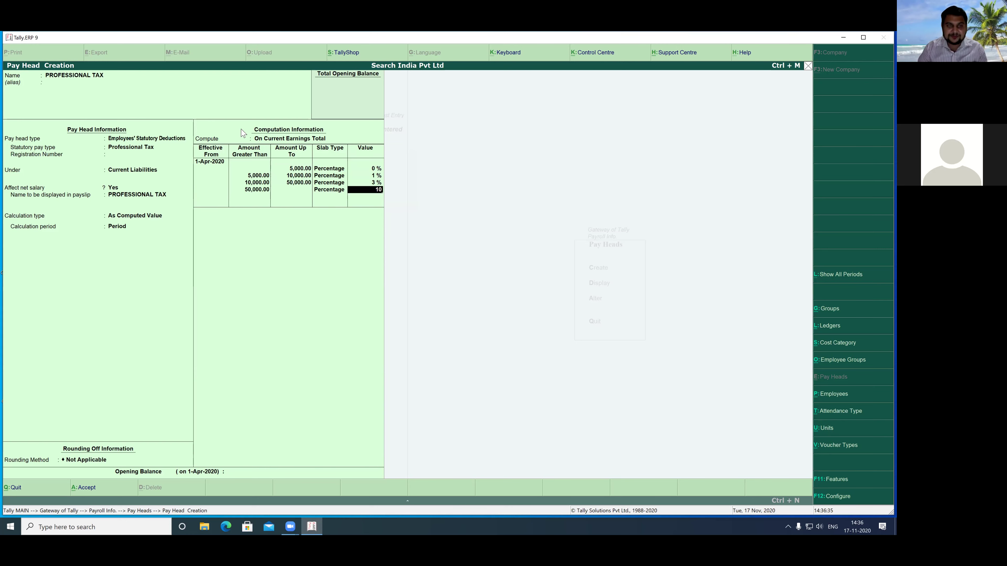
{"action": "key", "text": "Return"}
{"action": "key", "text": "Return"}
{"action": "key", "text": "Return"}
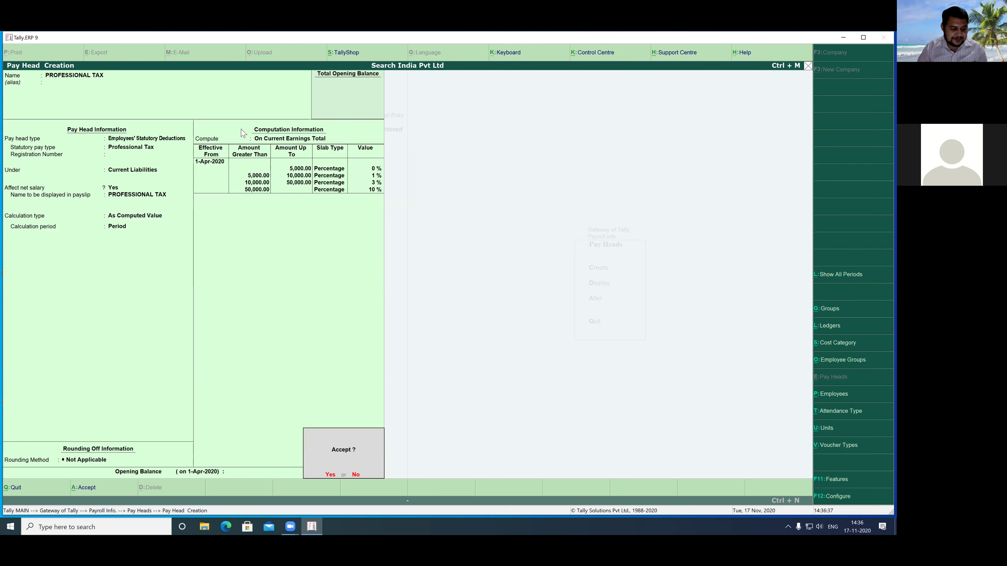
{"action": "key", "text": "Return"}
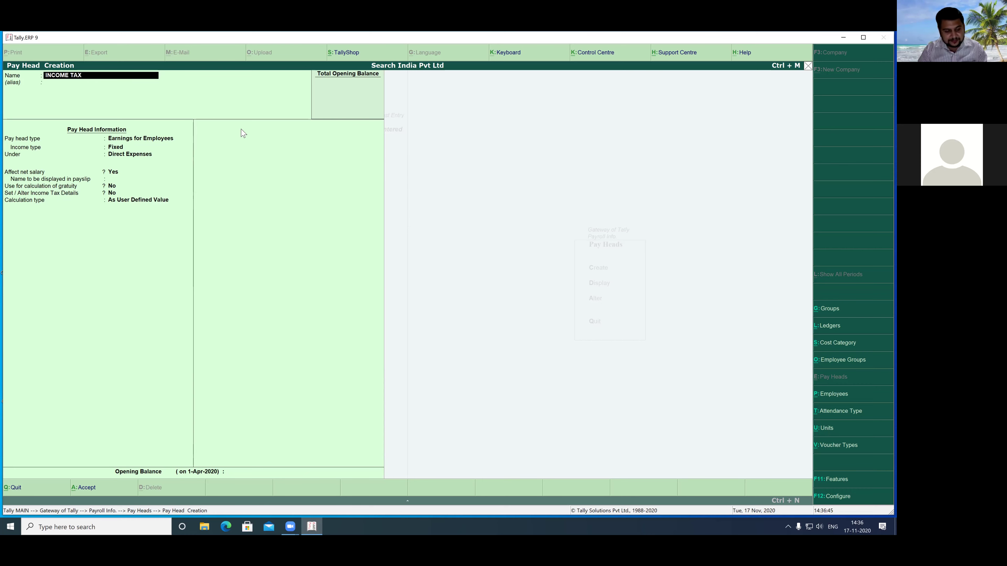
- Name a new pay head INCOME TAX, with type Employees' Statutory Deductions and statutory pay type Income Tax
{"action": "key", "text": "Return"}
{"action": "key", "text": "Return"}
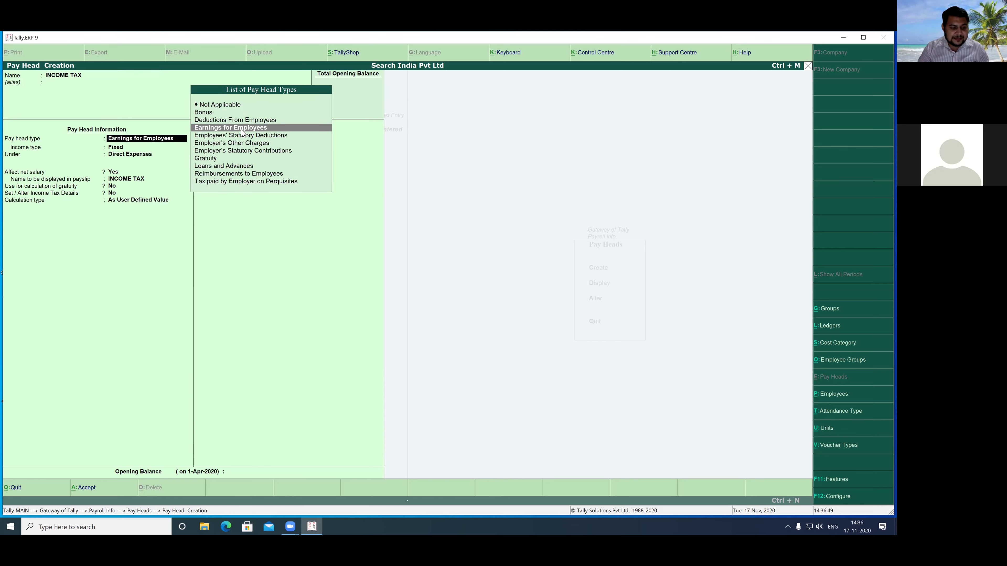
{"action": "key", "text": "Down"}
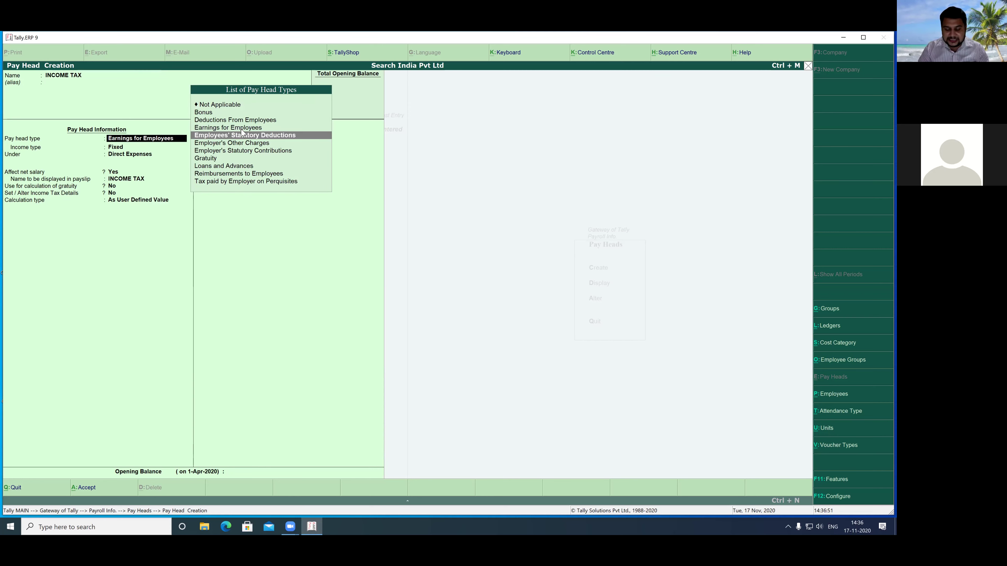
{"action": "key", "text": "Return"}
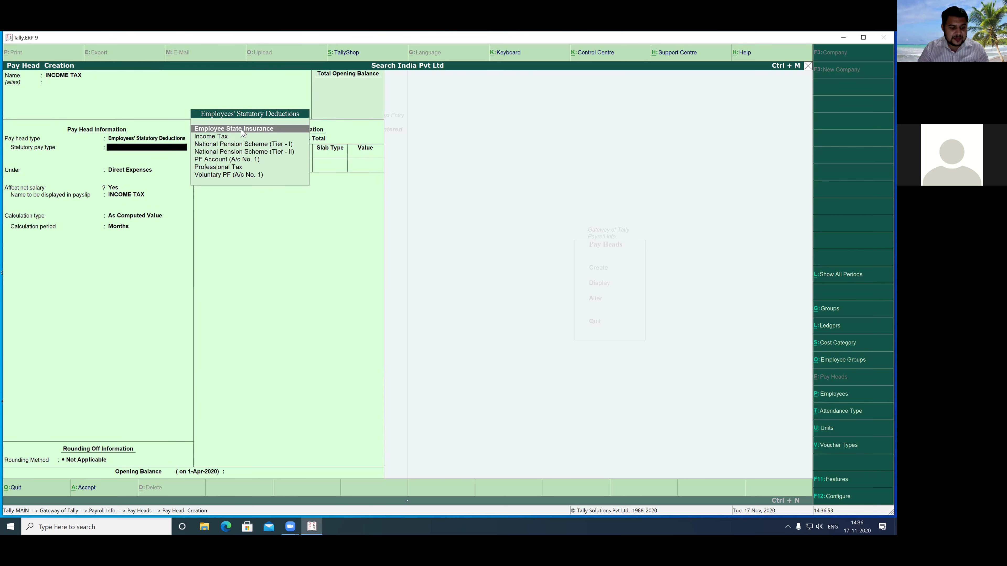
{"action": "key", "text": "Down"}
{"action": "key", "text": "Down"}
{"action": "key", "text": "Up"}
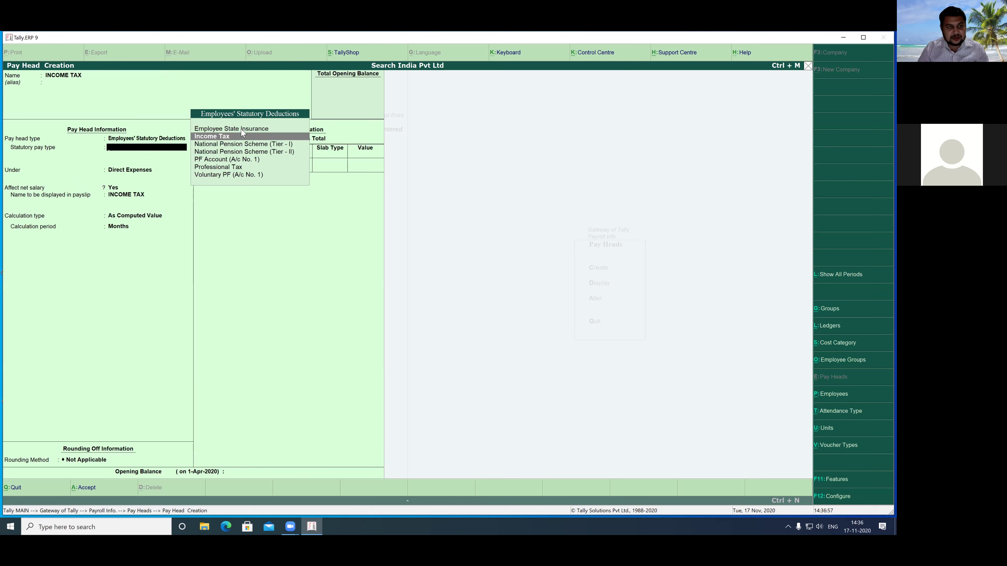
{"action": "key", "text": "Return"}
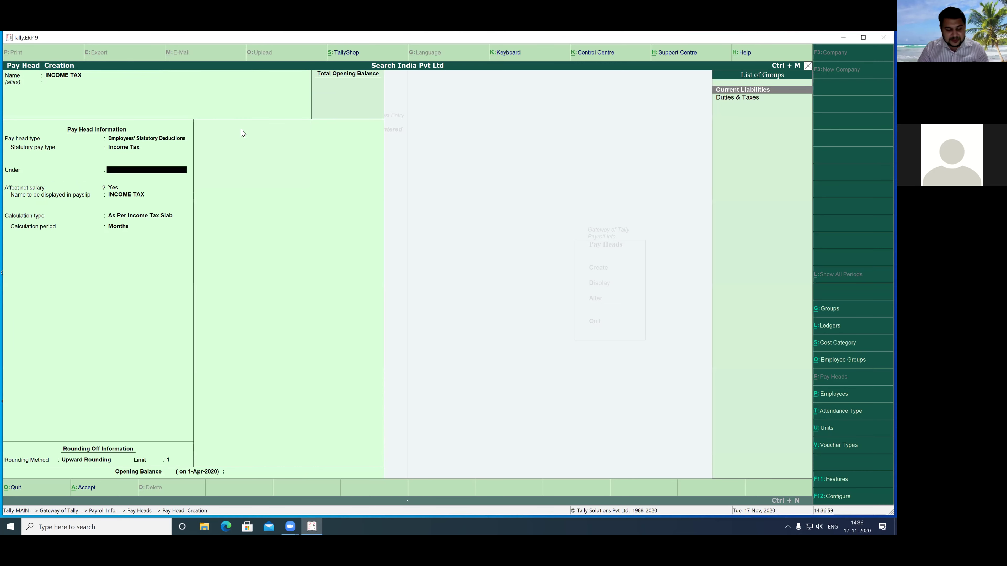
- Place INCOME TAX under Current Liabilities with calculation period Months, and save the pay head
{"action": "key", "text": "Down"}
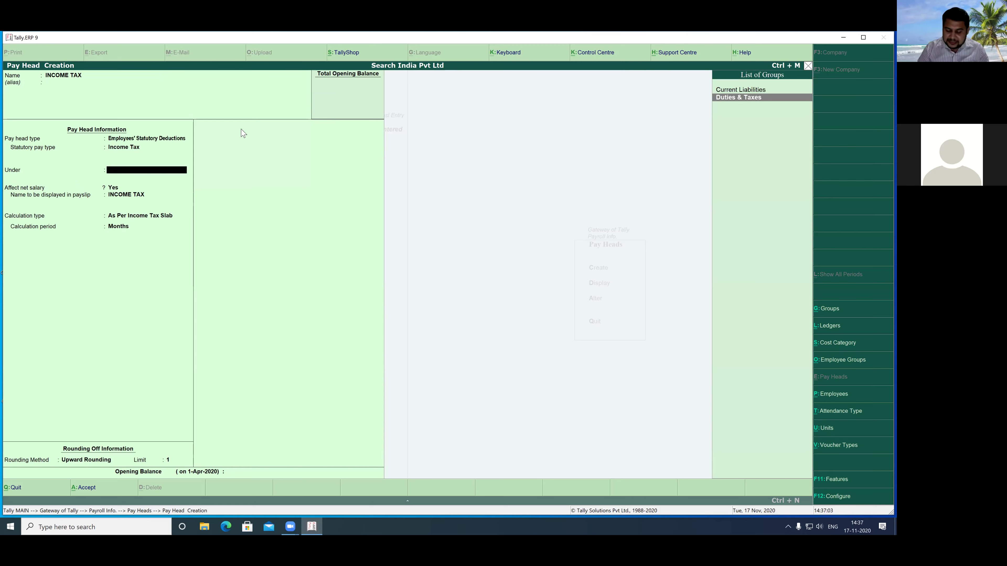
{"action": "key", "text": "Up"}
{"action": "key", "text": "Return"}
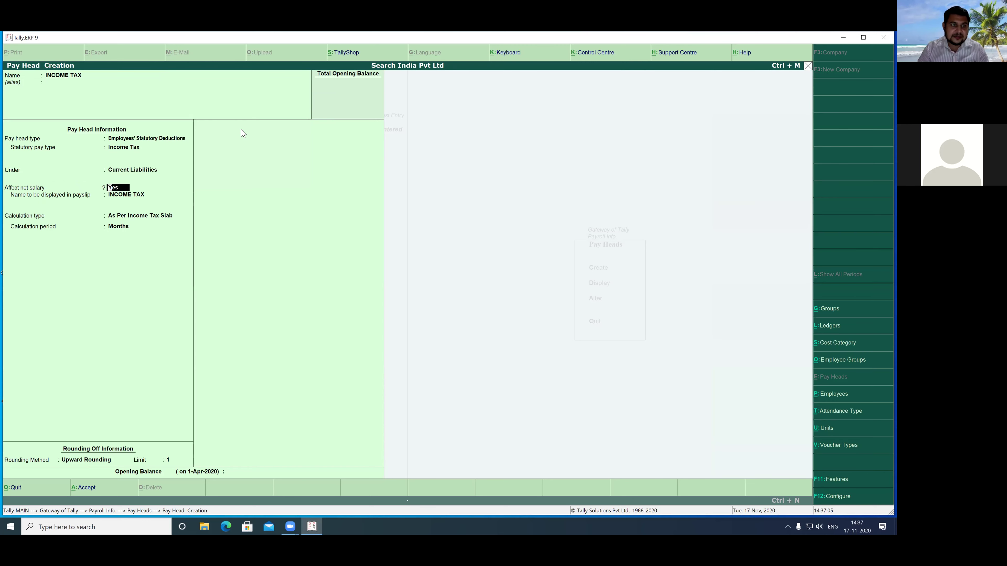
{"action": "key", "text": "Return"}
{"action": "key", "text": "Return"}
{"action": "key", "text": "Return"}
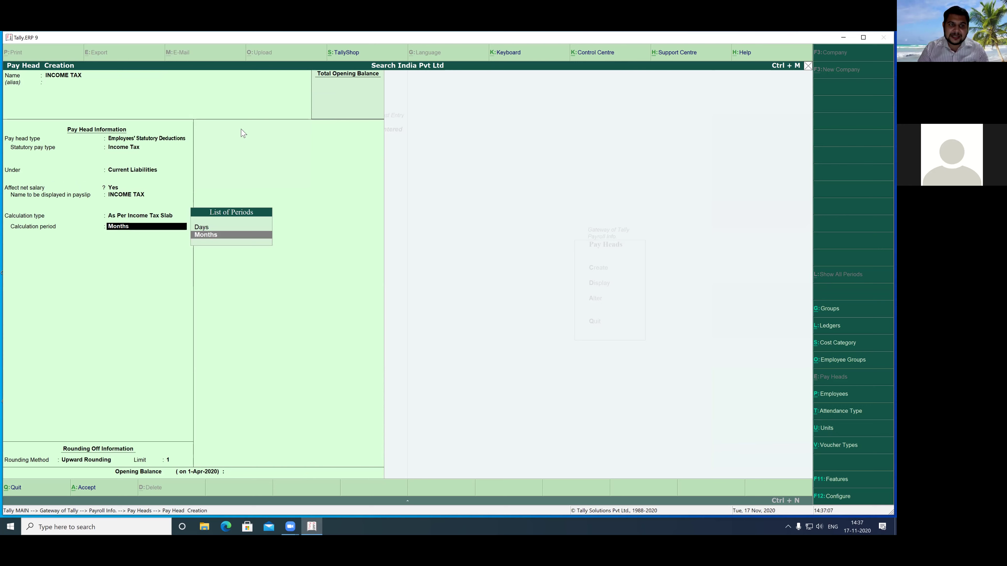
{"action": "key", "text": "Return"}
{"action": "key", "text": "Return"}
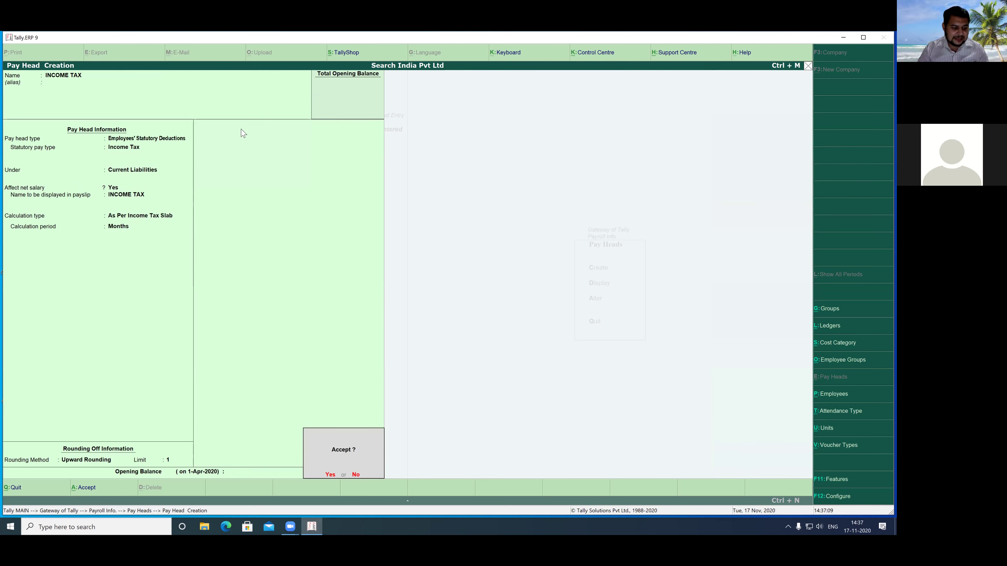
{"action": "key", "text": "Return"}
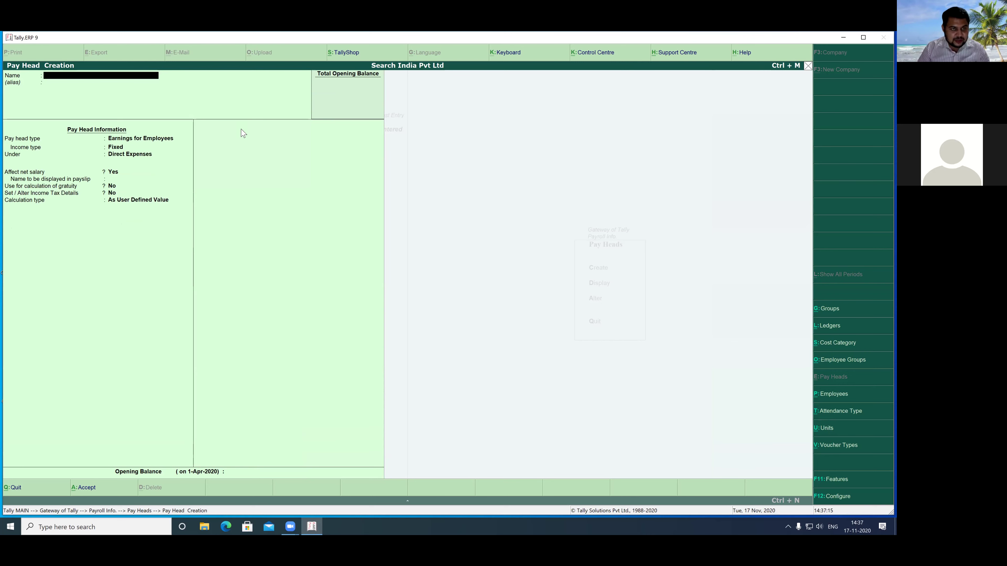
- Leave pay head creation and view the Pay Head Configuration in the Income Tax Details
{"action": "key", "text": "Escape"}
{"action": "key", "text": "Return"}
{"action": "key", "text": "Escape"}
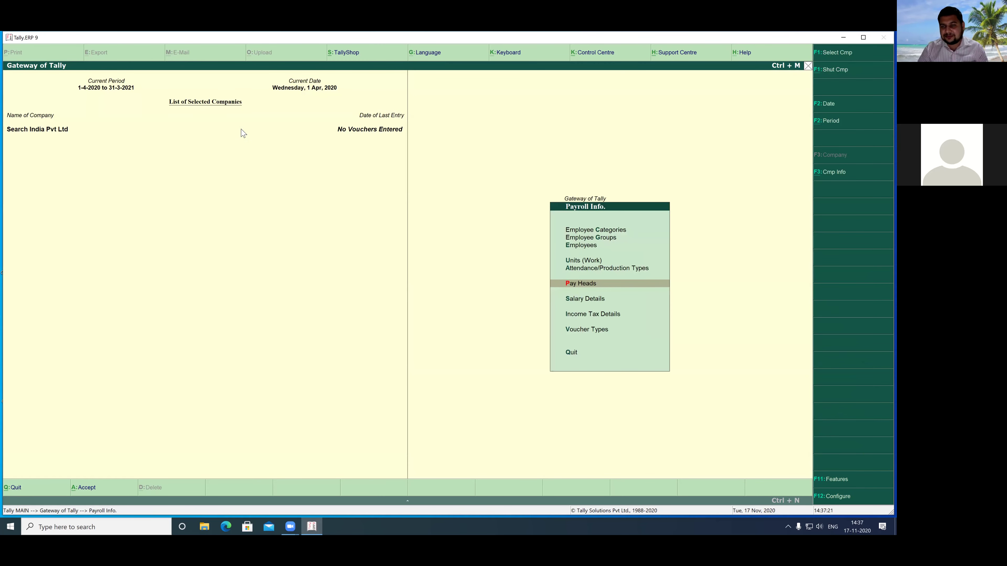
{"action": "key", "text": "Down"}
{"action": "key", "text": "Down"}
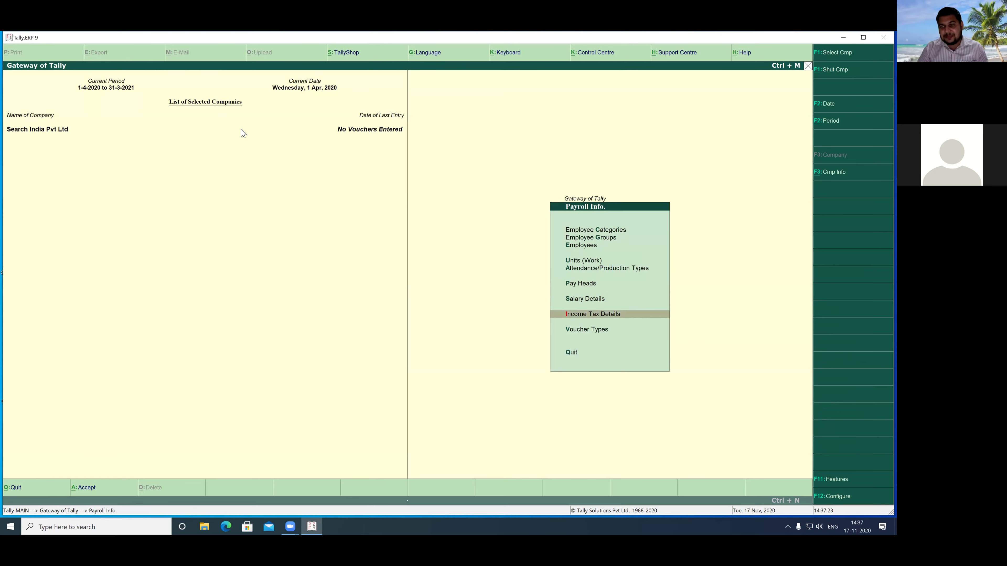
{"action": "key", "text": "Return"}
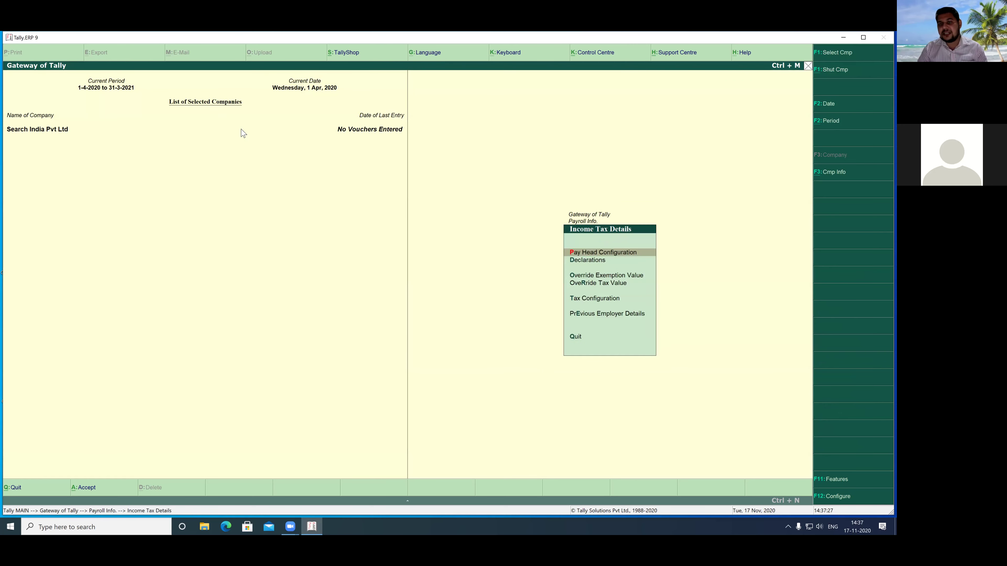
{"action": "key", "text": "Return"}
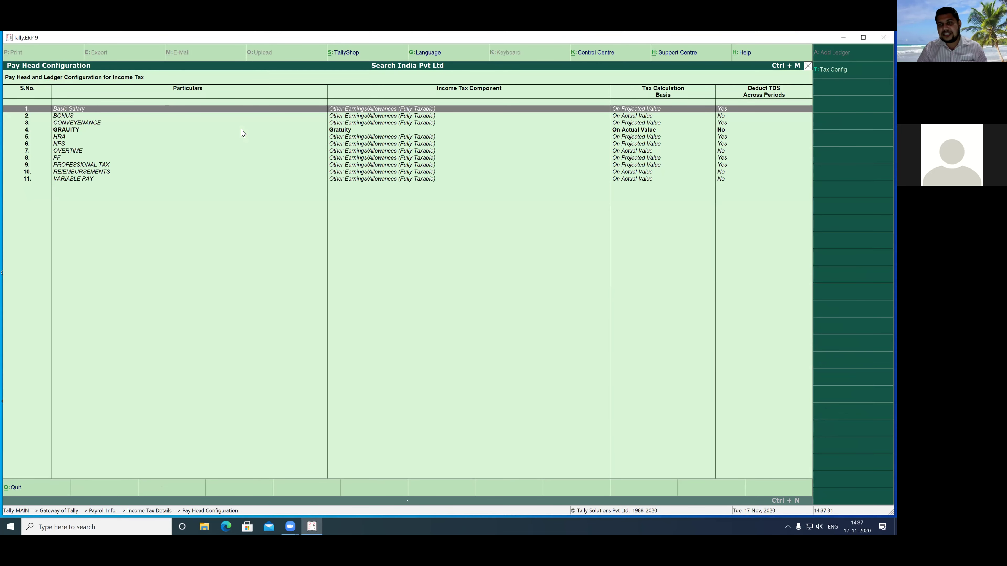
- Leave the pay head configuration and open the House Rent Allowance exemption in the income tax declarations
{"action": "key", "text": "Escape"}
{"action": "key", "text": "Down"}
{"action": "key", "text": "Return"}
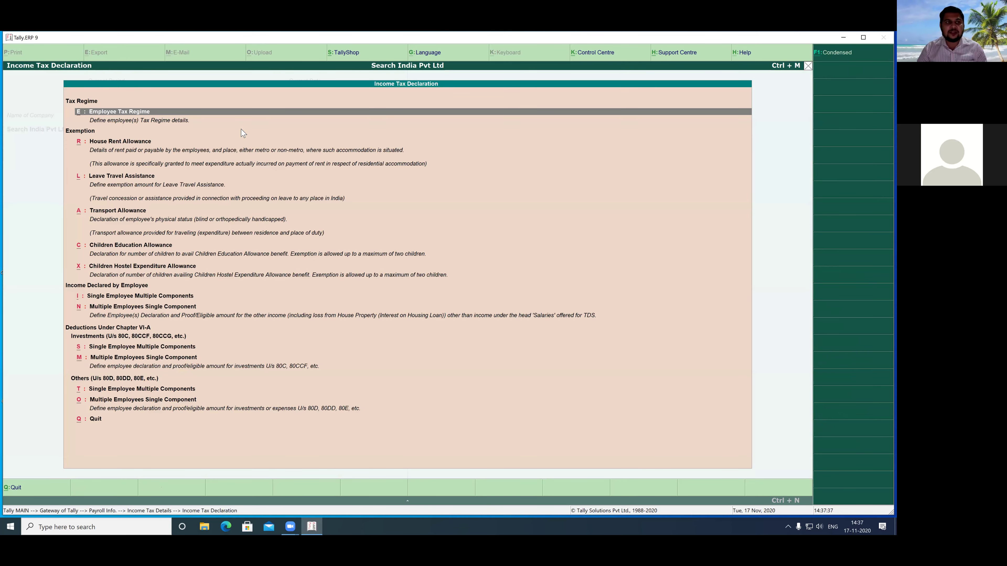
{"action": "key", "text": "Down"}
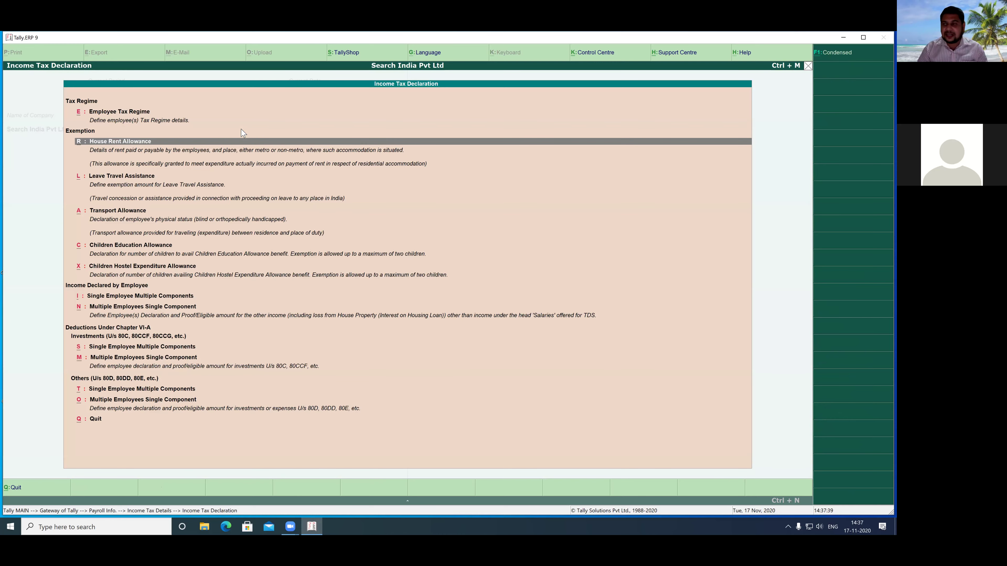
{"action": "key", "text": "Return"}
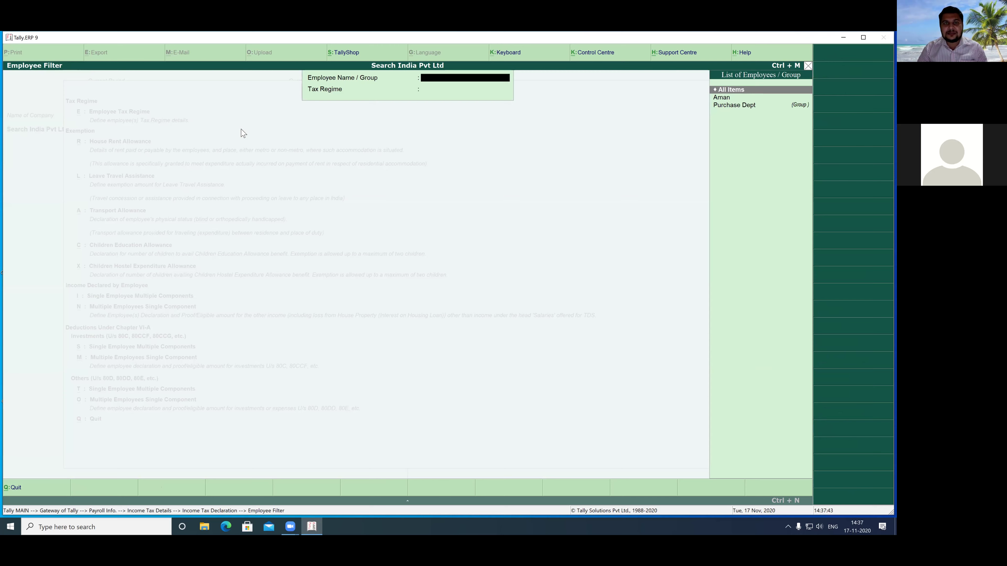
- Filter the house rent declaration to all employees under the Regular Tax Regime
{"action": "key", "text": "Return"}
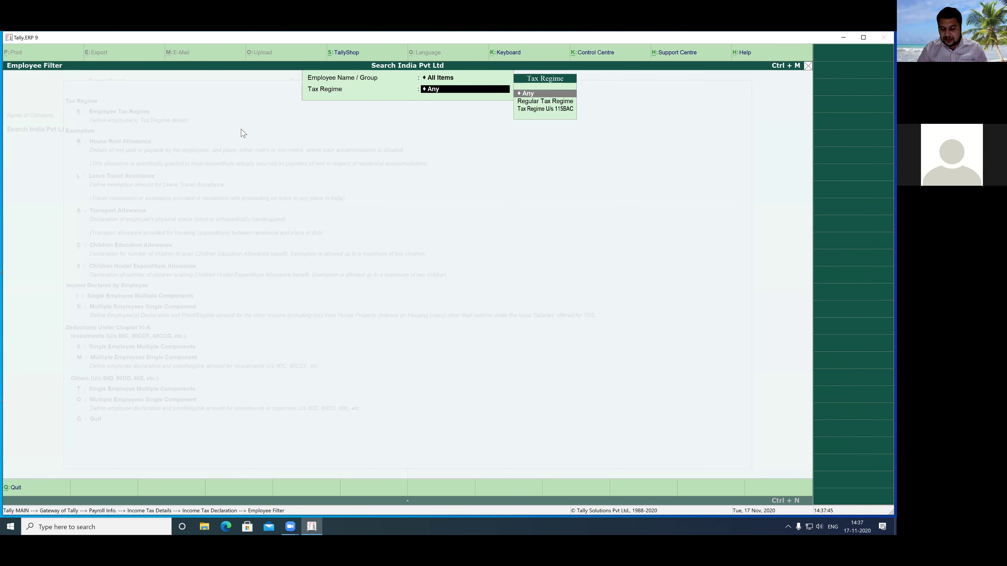
{"action": "key", "text": "Down"}
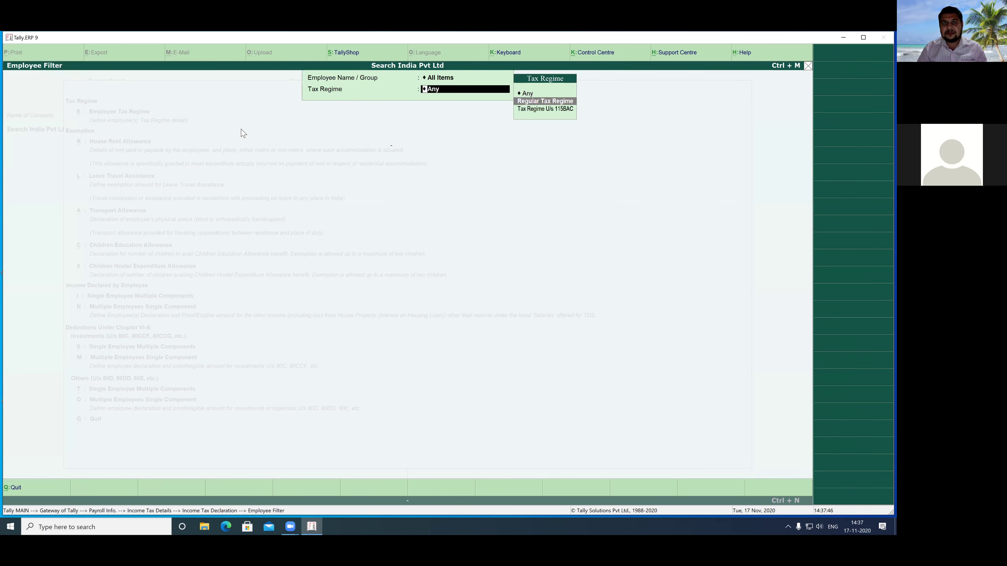
{"action": "key", "text": "Return"}
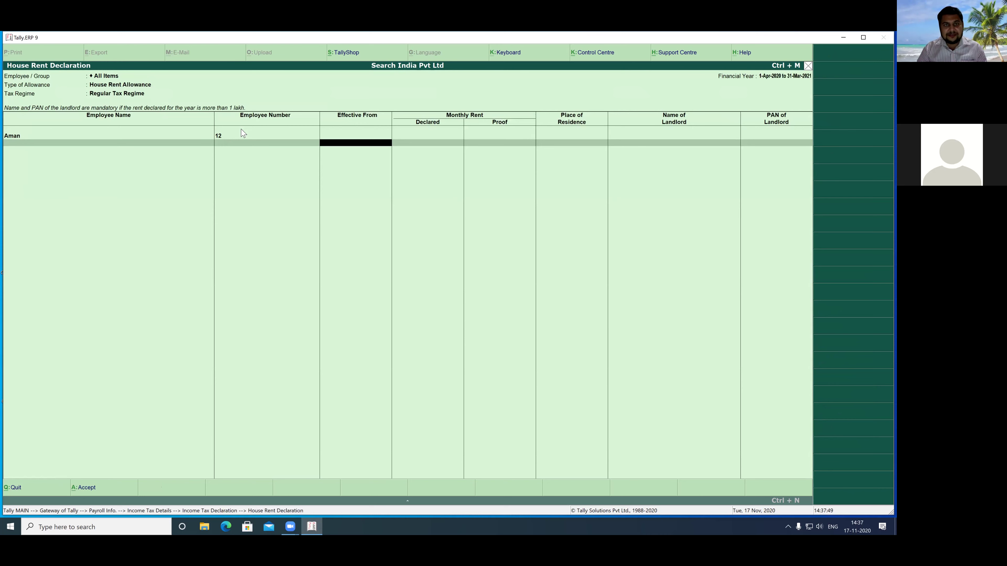
- Declare the employee's monthly rent effective 1-4-2020 with 5,000 declared, 5,000 as proof, and Metro as place of residence
{"action": "type", "text": "1"}
{"action": "key", "text": "Return"}
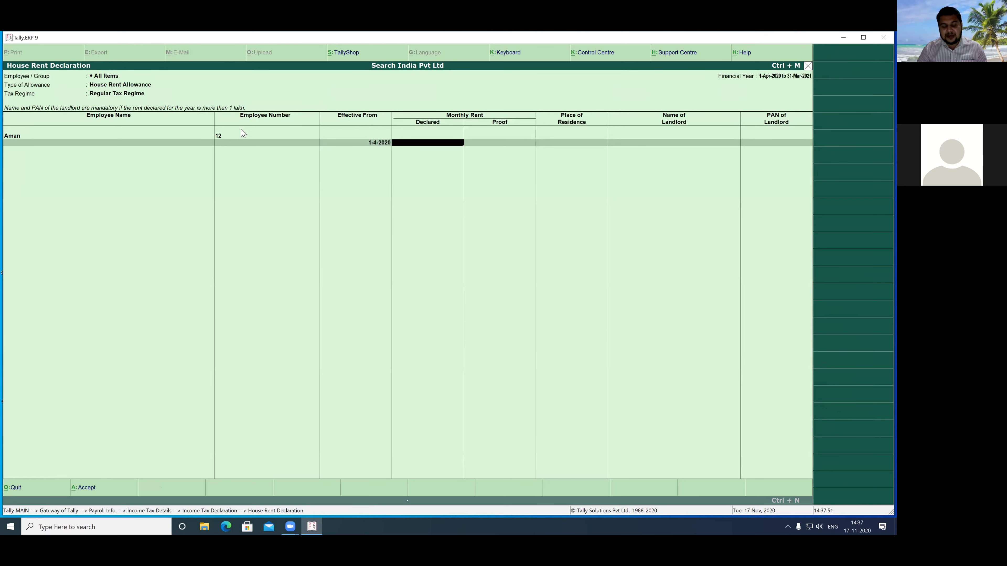
{"action": "type", "text": "5000"}
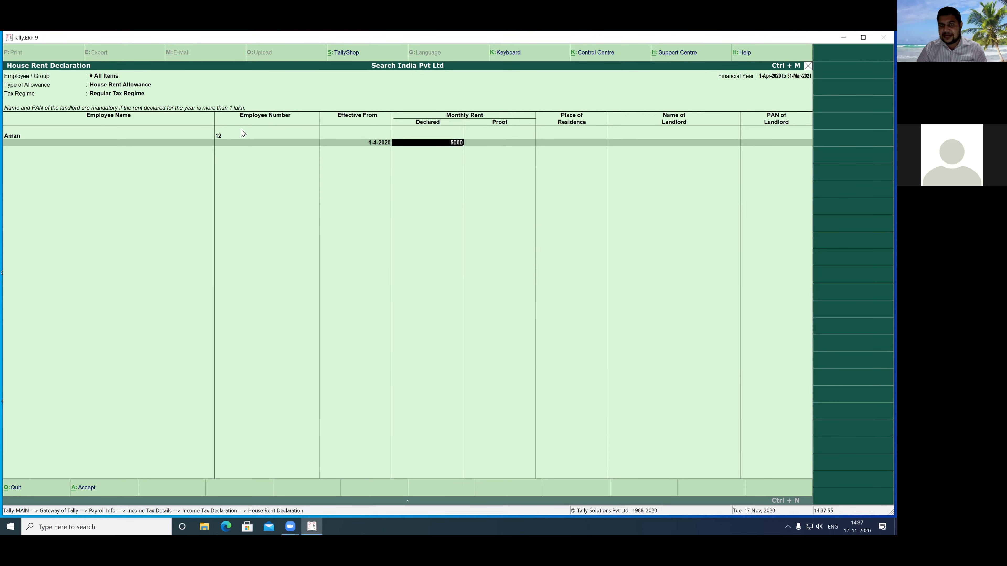
{"action": "key", "text": "Return"}
{"action": "type", "text": "50000"}
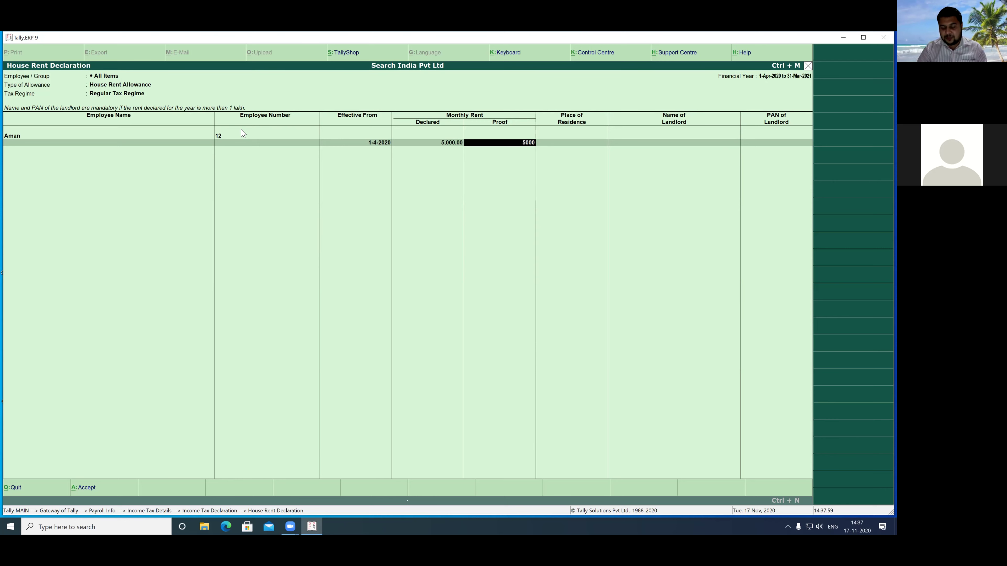
{"action": "key", "text": "Return"}
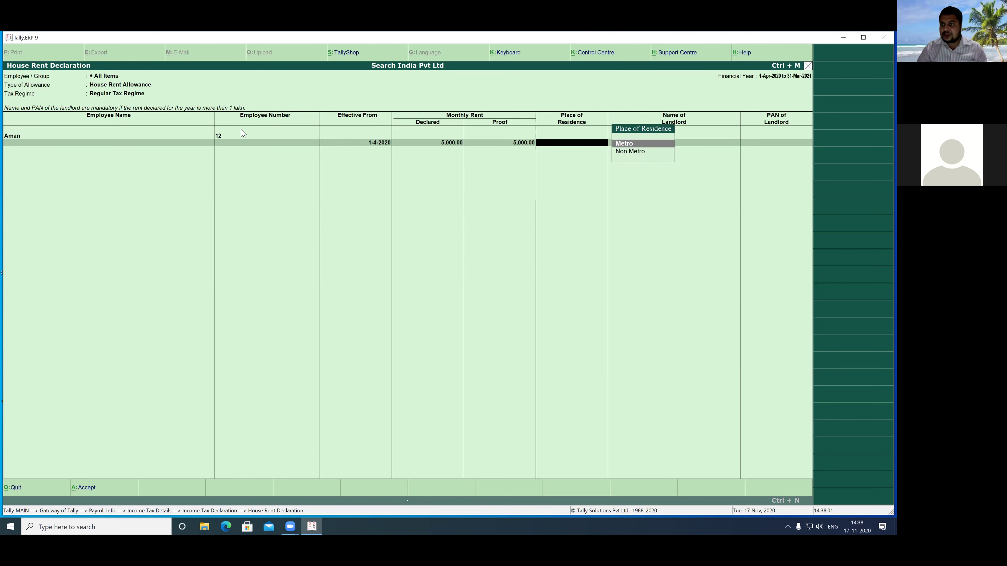
{"action": "key", "text": "Return"}
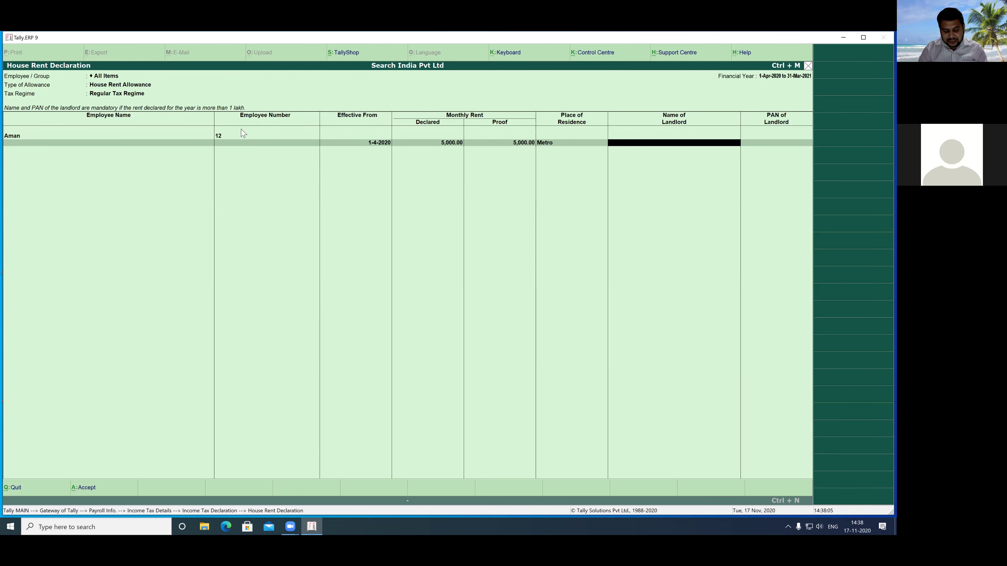
- Enter the landlord's name, choose OTHERVALUE for the landlord's PAN, and save the house rent declaration
{"action": "type", "text": "RAVI"}
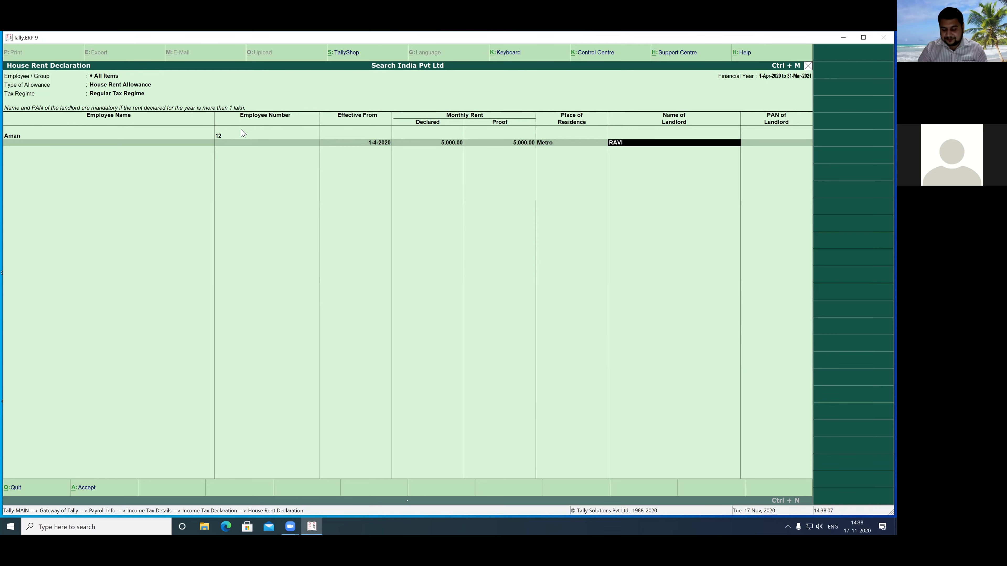
{"action": "key", "text": "Return"}
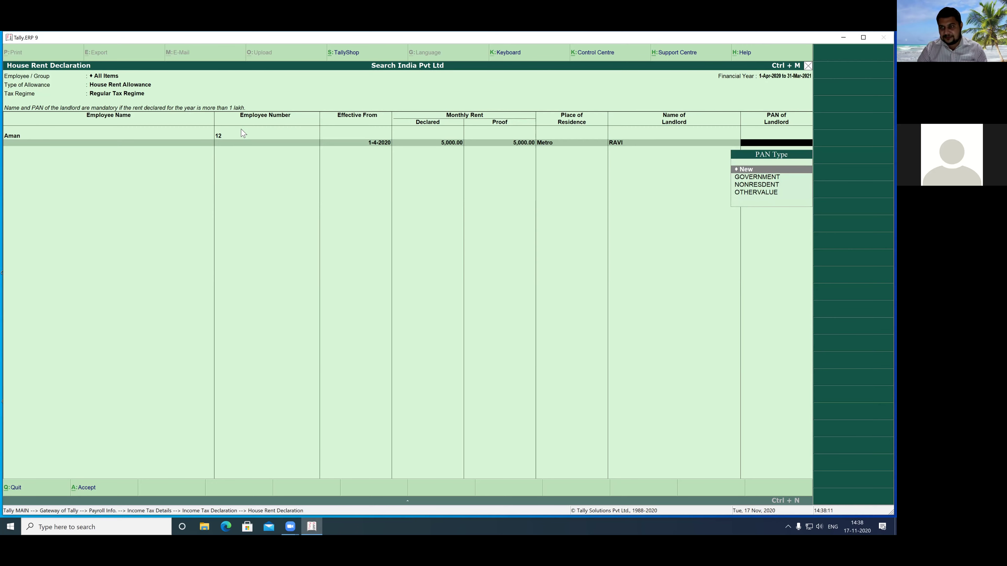
{"action": "key", "text": "Down"}
{"action": "key", "text": "Down"}
{"action": "key", "text": "Down"}
{"action": "key", "text": "Return"}
{"action": "key", "text": "Return"}
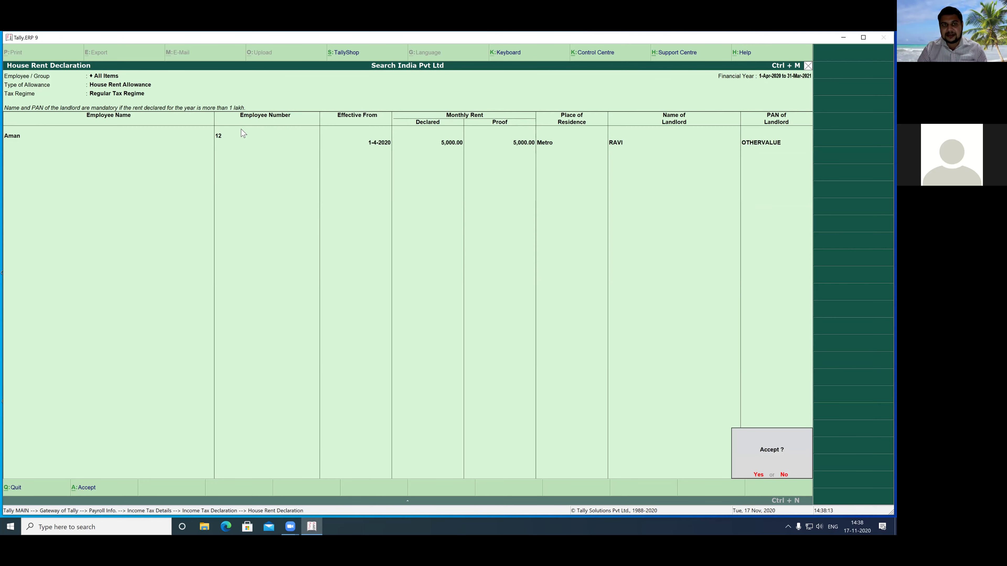
{"action": "key", "text": "Return"}
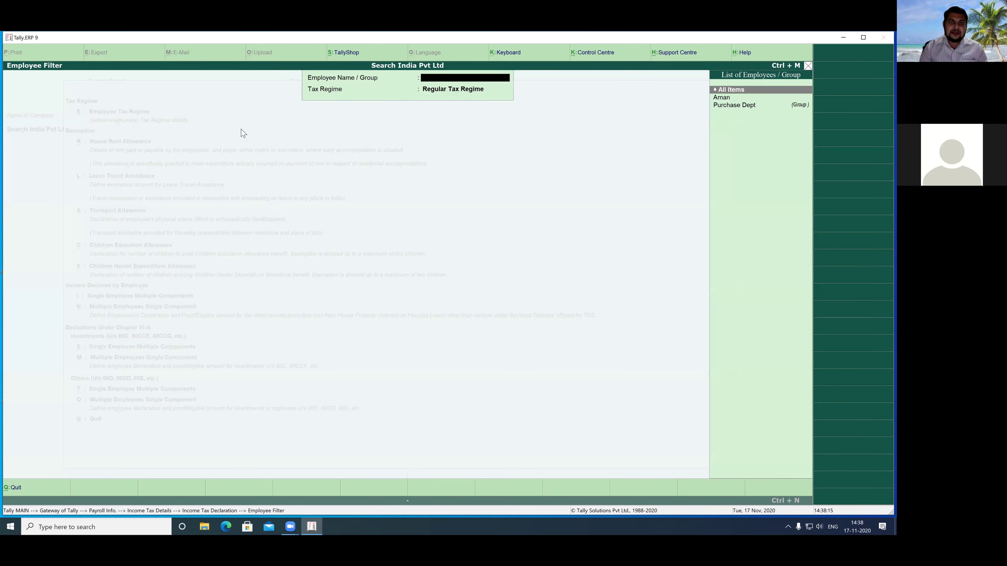
- Leave the house rent filter and examine the employee's investment declaration under Chapter VI-A, using Single Employee Multiple Components, without adding entries
{"action": "key", "text": "Escape"}
{"action": "key", "text": "Down"}
{"action": "key", "text": "Down"}
{"action": "key", "text": "Down"}
{"action": "key", "text": "Down"}
{"action": "key", "text": "Down"}
{"action": "key", "text": "Down"}
{"action": "key", "text": "Down"}
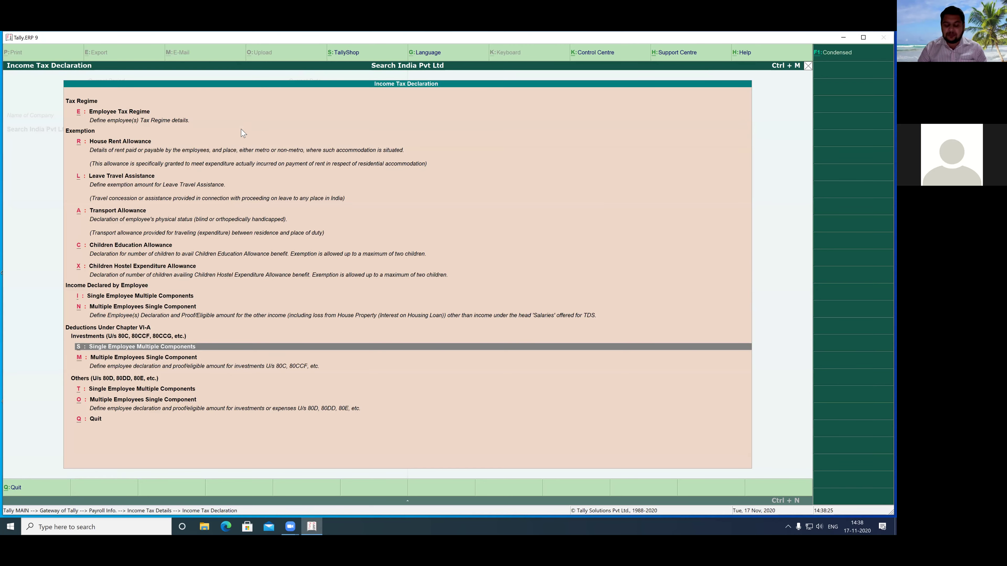
{"action": "key", "text": "Return"}
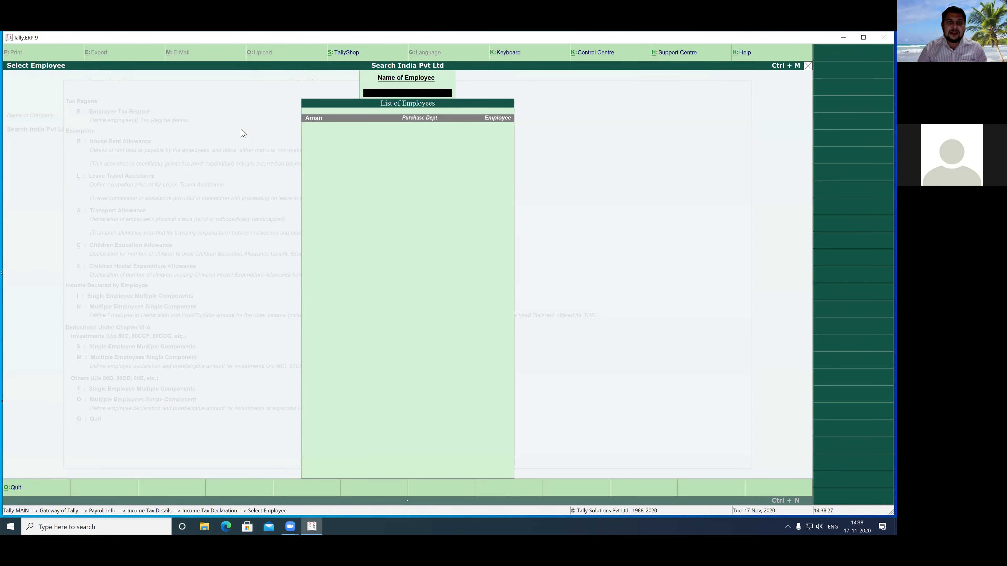
{"action": "key", "text": "Return"}
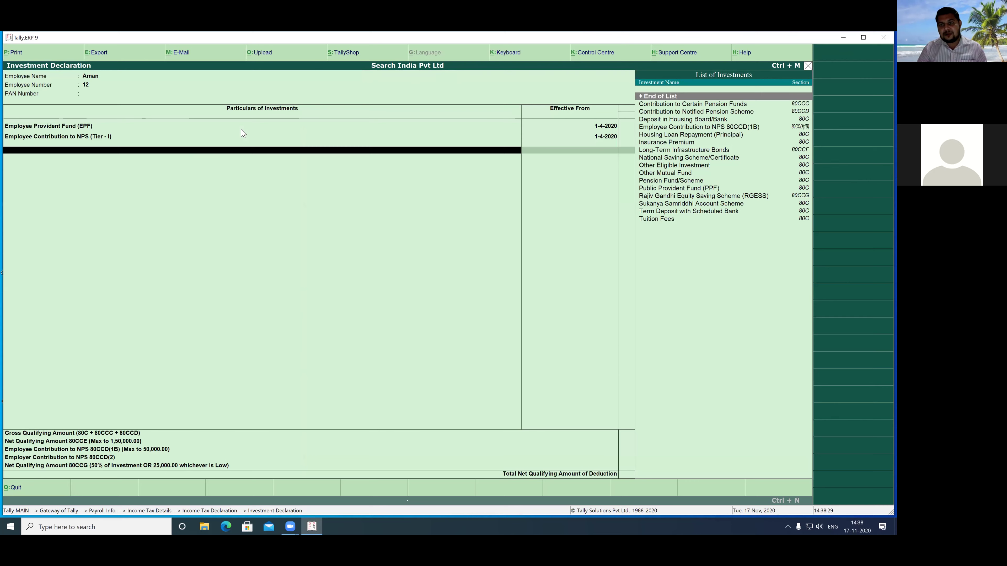
{"action": "key", "text": "Escape"}
{"action": "key", "text": "Return"}
{"action": "key", "text": "Escape"}
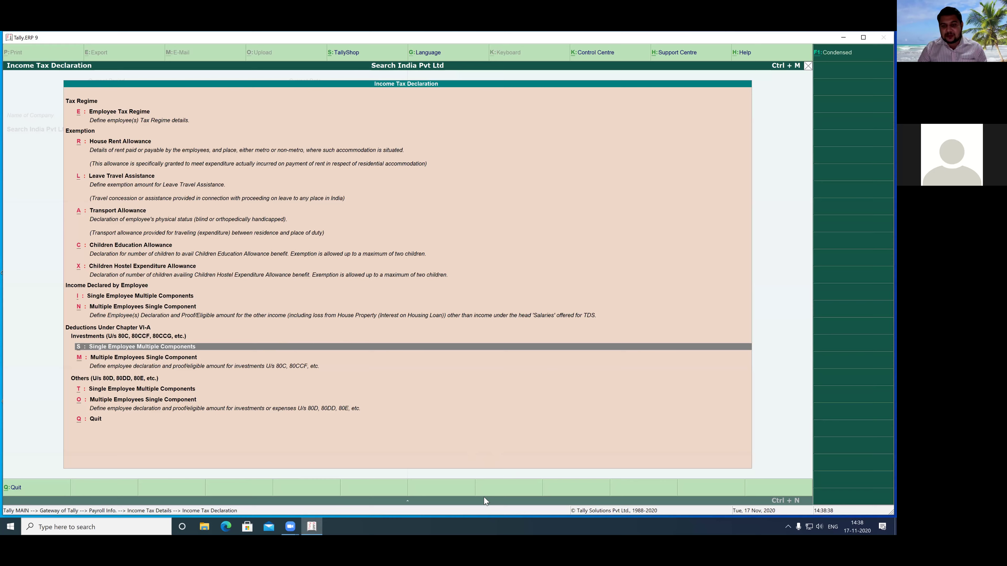
- Open Single Employee Multiple Components under Income Declared by Employee for the Purchase Dept employee
{"action": "key", "text": "Up"}
{"action": "key", "text": "Up"}
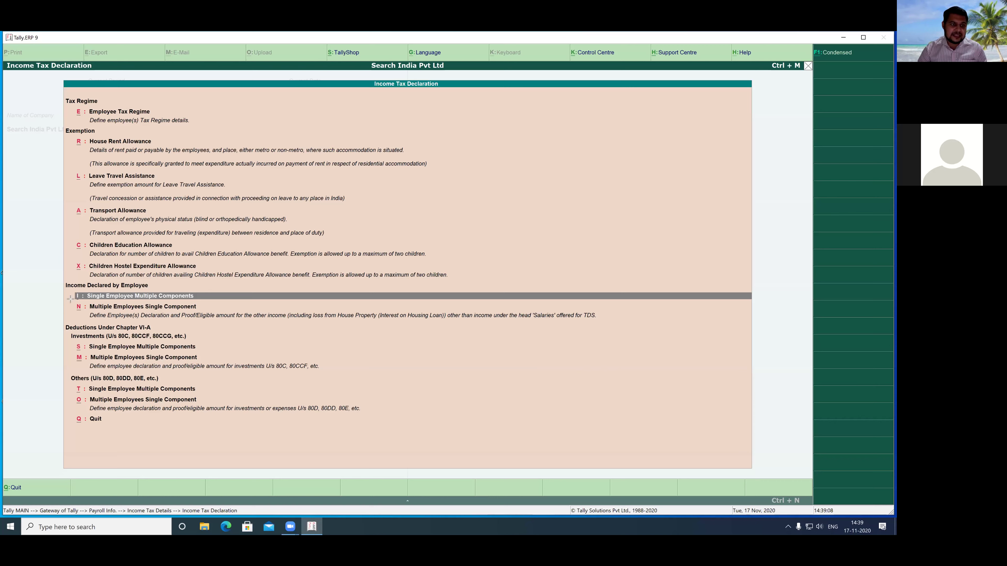
{"action": "left_click_drag", "start_coordinate": [56, 279], "coordinate": [223, 311]}
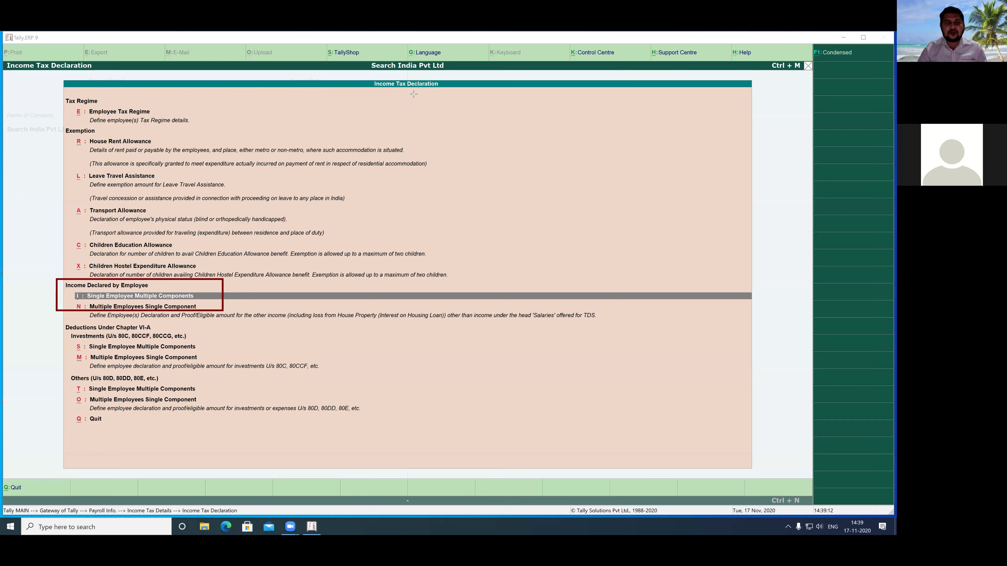
{"action": "key", "text": "Escape"}
{"action": "left_click", "coordinate": [174, 299]}
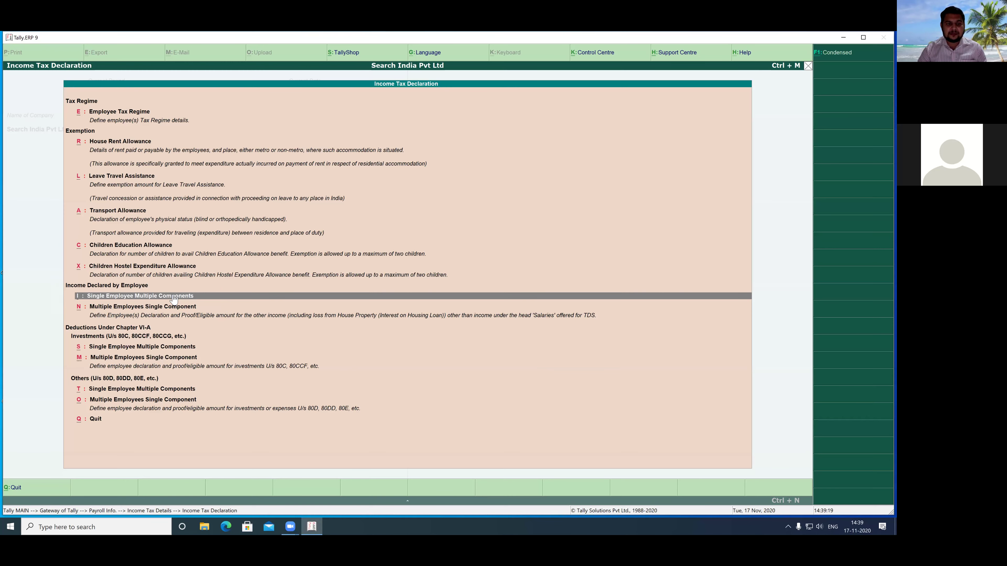
{"action": "left_click", "coordinate": [174, 299]}
{"action": "key", "text": "Return"}
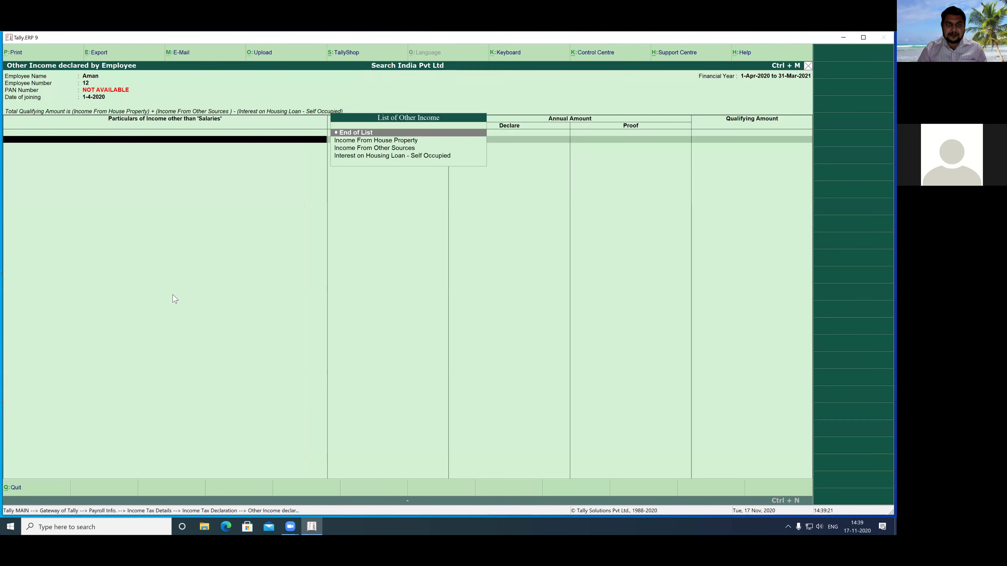
- Add Income From House Property effective 1-4-2020, with rent received of 3,00,000 both declared and as proof
{"action": "key", "text": "Down"}
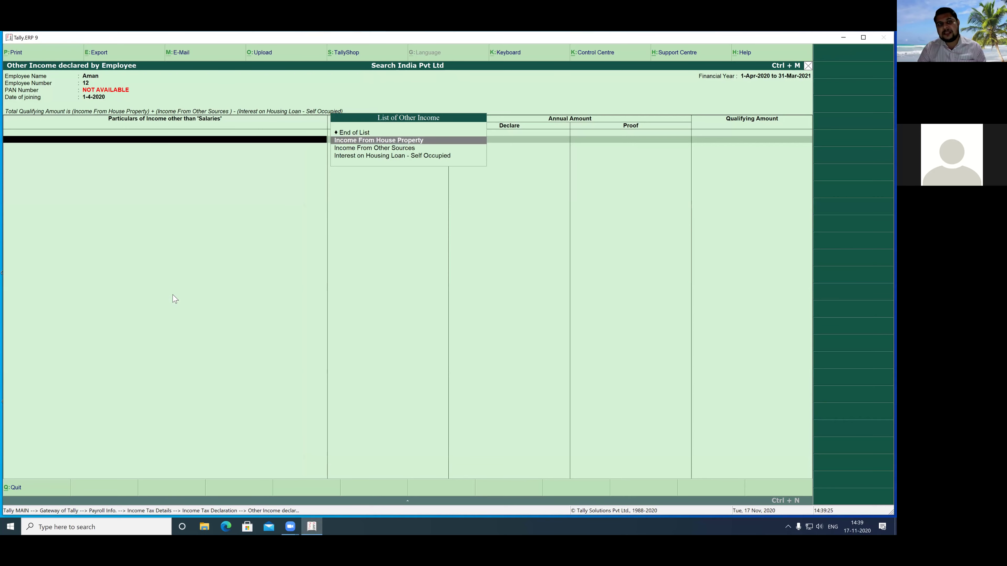
{"action": "key", "text": "Return"}
{"action": "key", "text": "Return"}
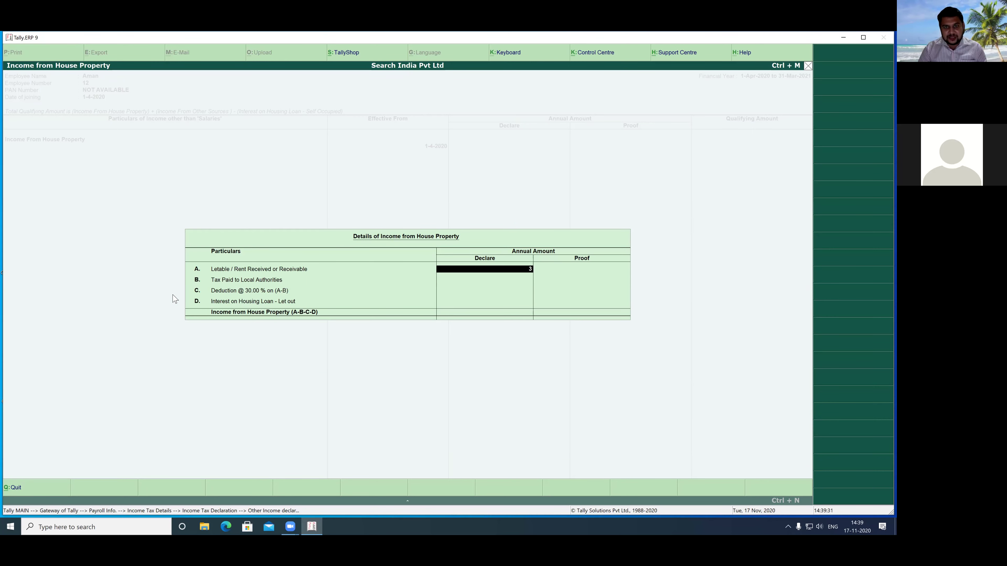
{"action": "type", "text": "3000000"}
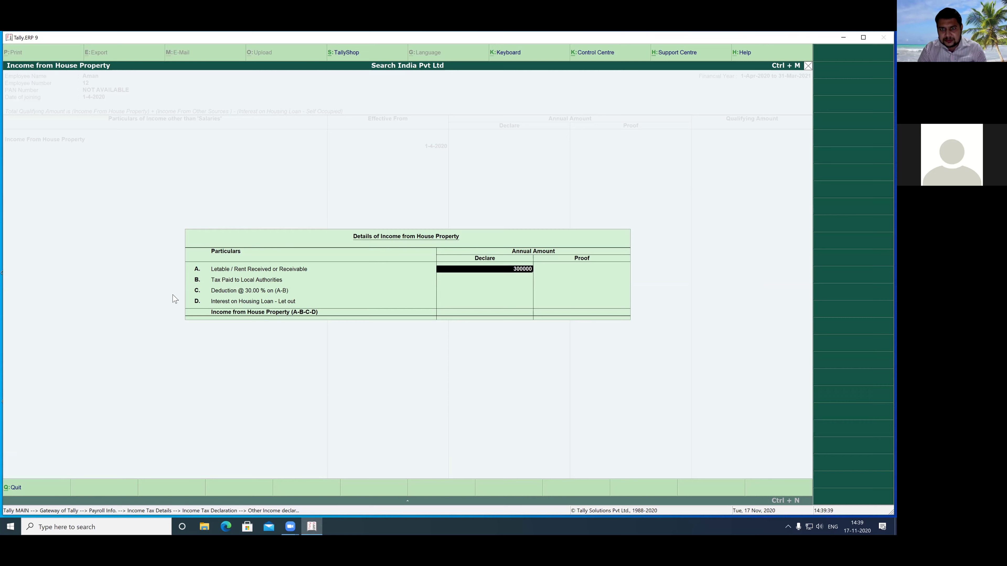
{"action": "key", "text": "Return"}
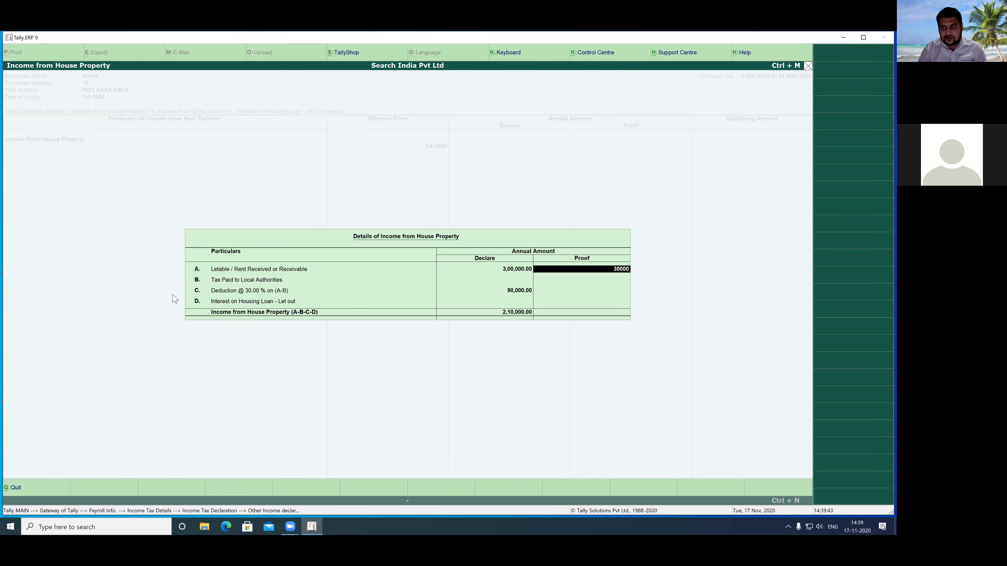
{"action": "key", "text": "Return"}
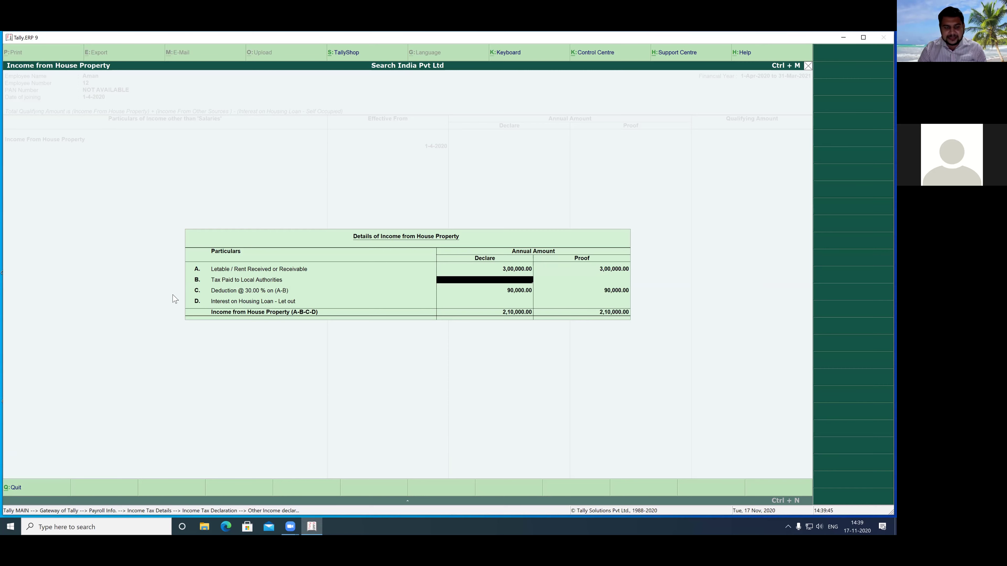
- Enter 3,400 tax paid to local authorities and 4,200 let-out housing loan interest, both as declared and proof amounts
{"action": "type", "text": "3,400"}
{"action": "key", "text": "Return"}
{"action": "type", "text": "340"}
{"action": "key", "text": "Return"}
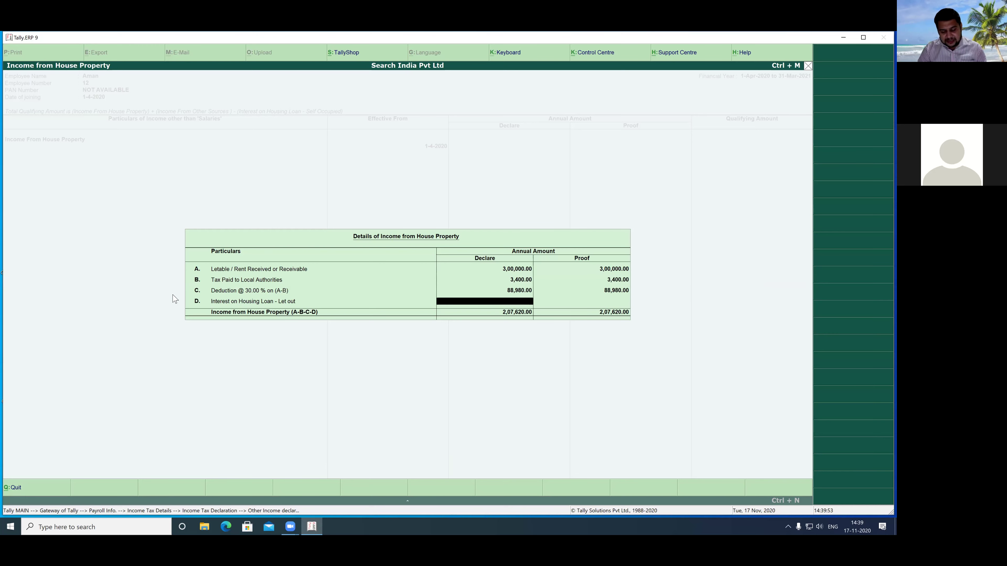
{"action": "type", "text": "4200"}
{"action": "key", "text": "Return"}
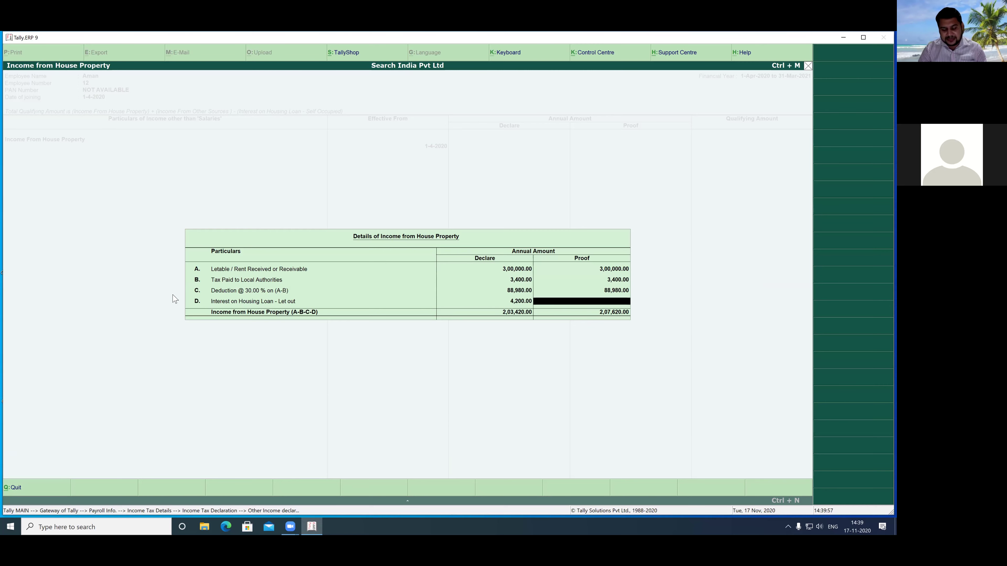
{"action": "type", "text": "420.0"}
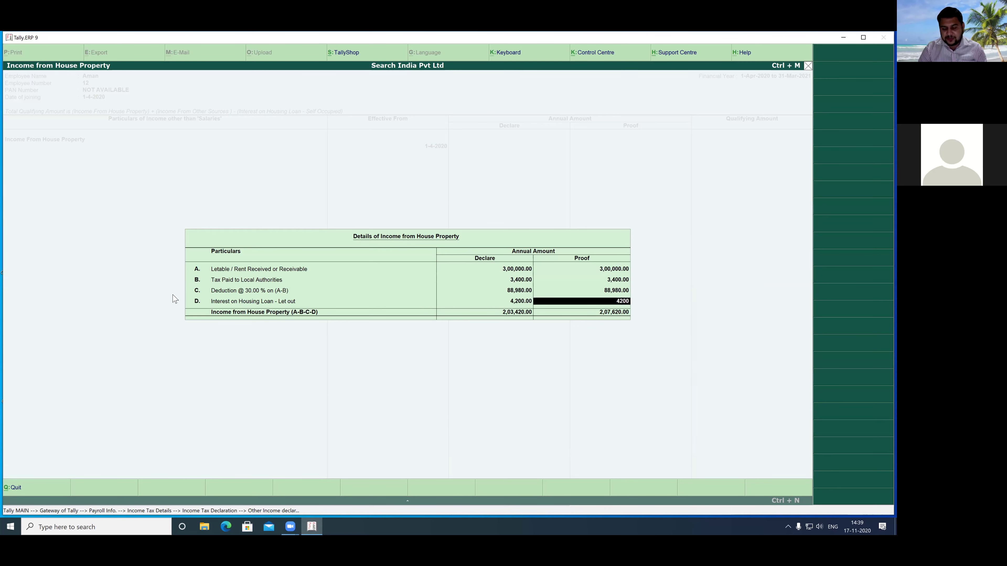
{"action": "key", "text": "Return"}
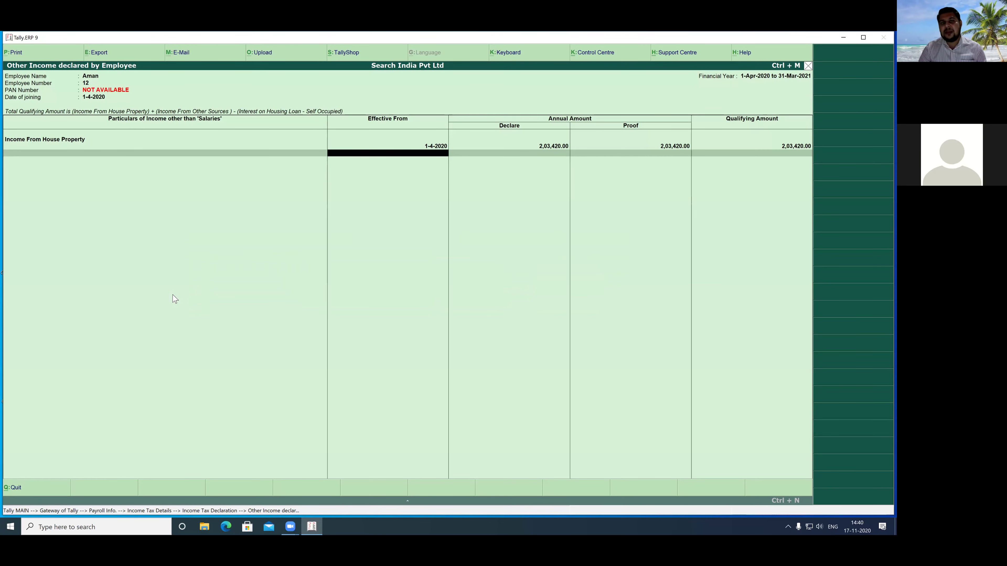
- End the list of other income and save the employee's other income declaration
{"action": "key", "text": "Return"}
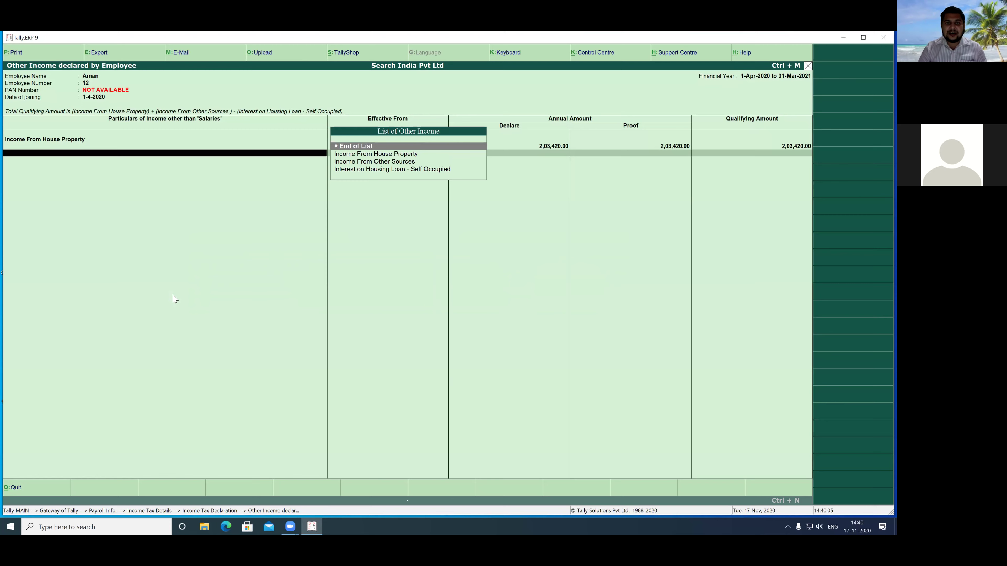
{"action": "key", "text": "Return"}
{"action": "key", "text": "Return"}
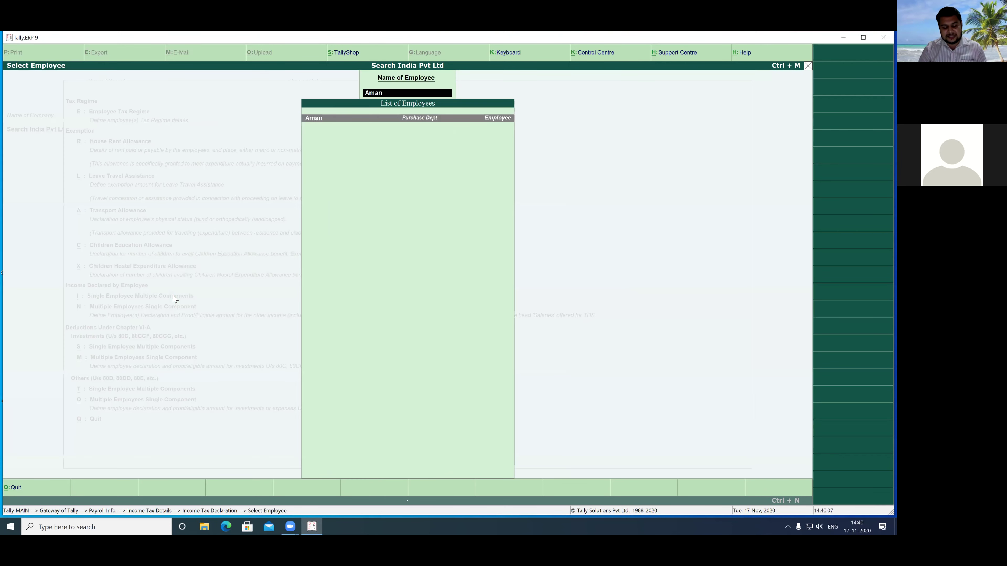
- Leave the income tax declarations and open Salary Details in Payroll Info
{"action": "key", "text": "Escape"}
{"action": "key", "text": "Escape"}
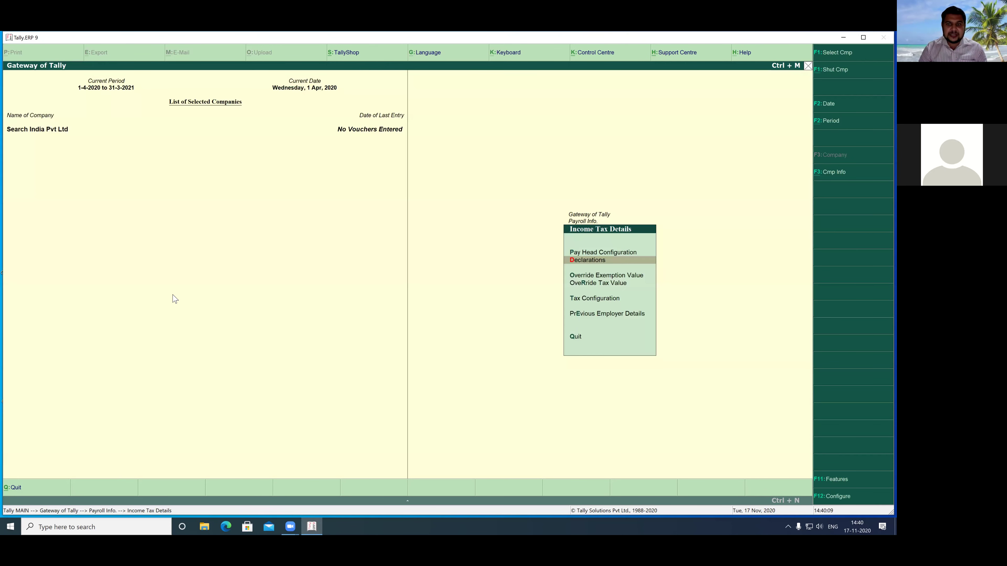
{"action": "key", "text": "Escape"}
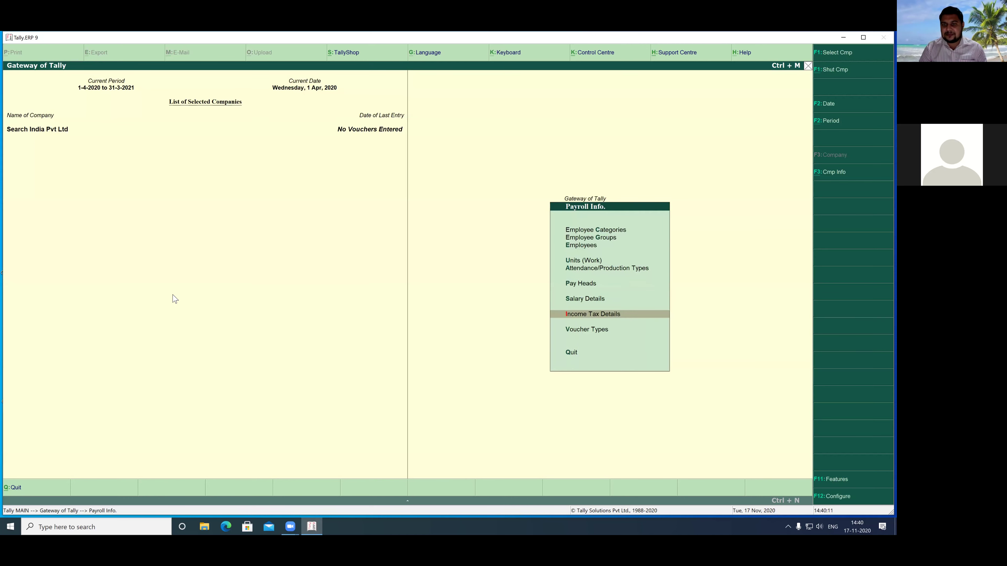
{"action": "key", "text": "Up"}
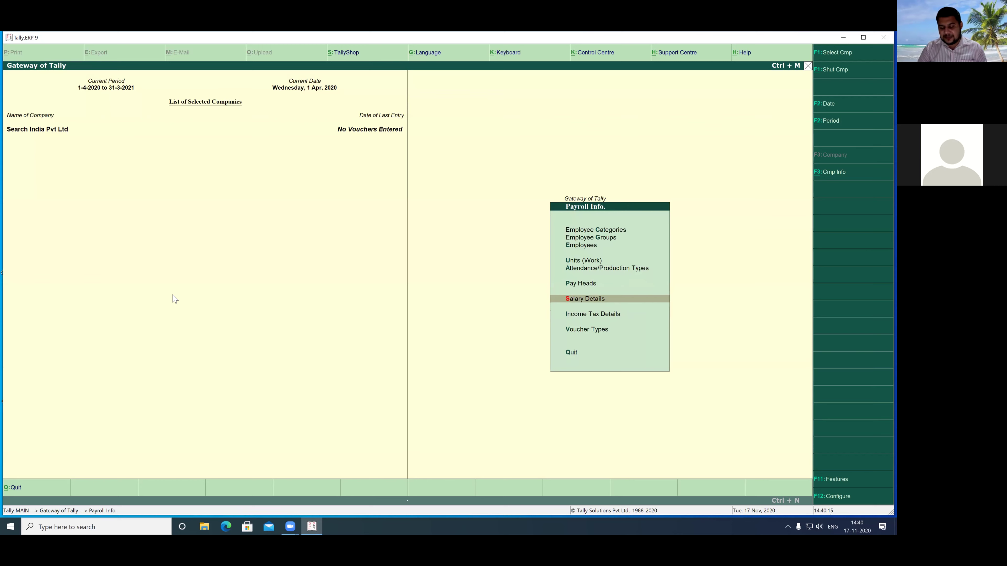
{"action": "key", "text": "Return"}
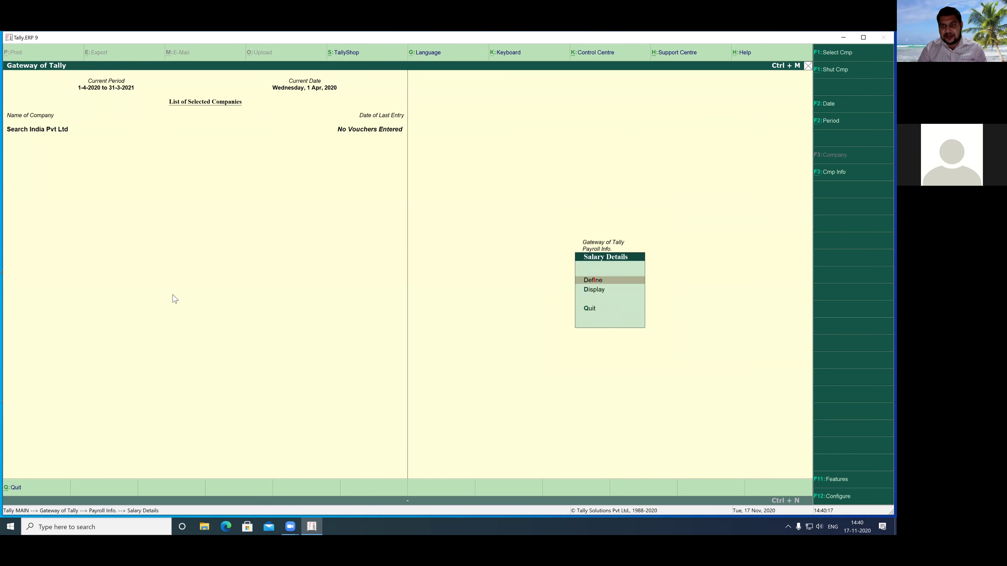
- Define the Purchase Dept employee's salary details effective 1-Apr-2020, starting with Basic Salary at a rate of 1,00,000 per month
{"action": "key", "text": "Return"}
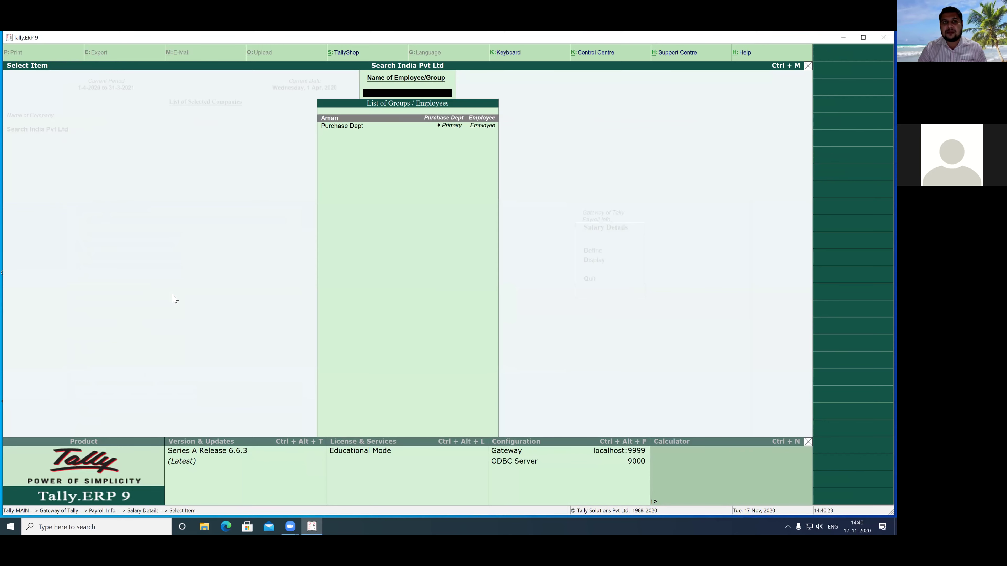
{"action": "key", "text": "Return"}
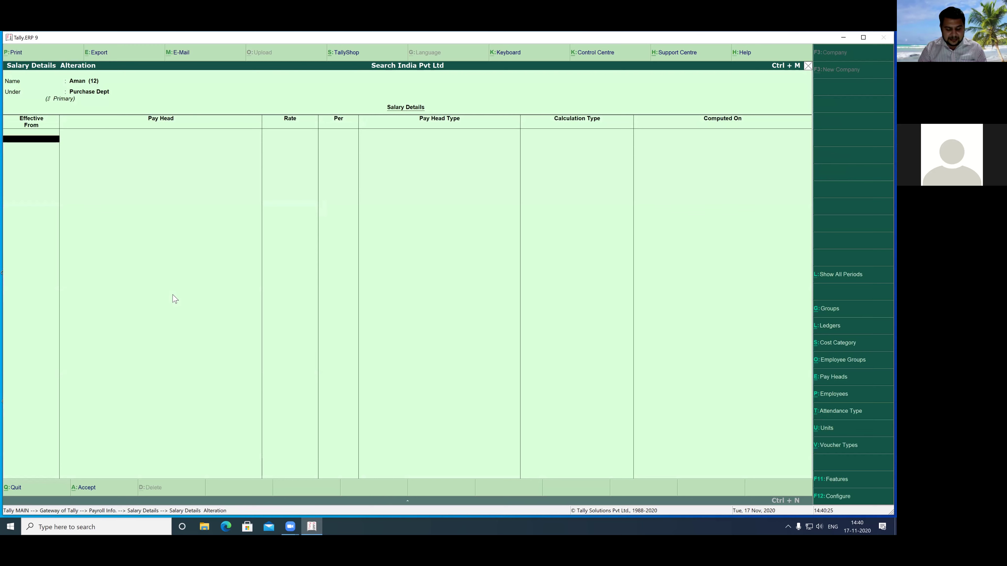
{"action": "type", "text": "1"}
{"action": "key", "text": "Return"}
{"action": "key", "text": "Down"}
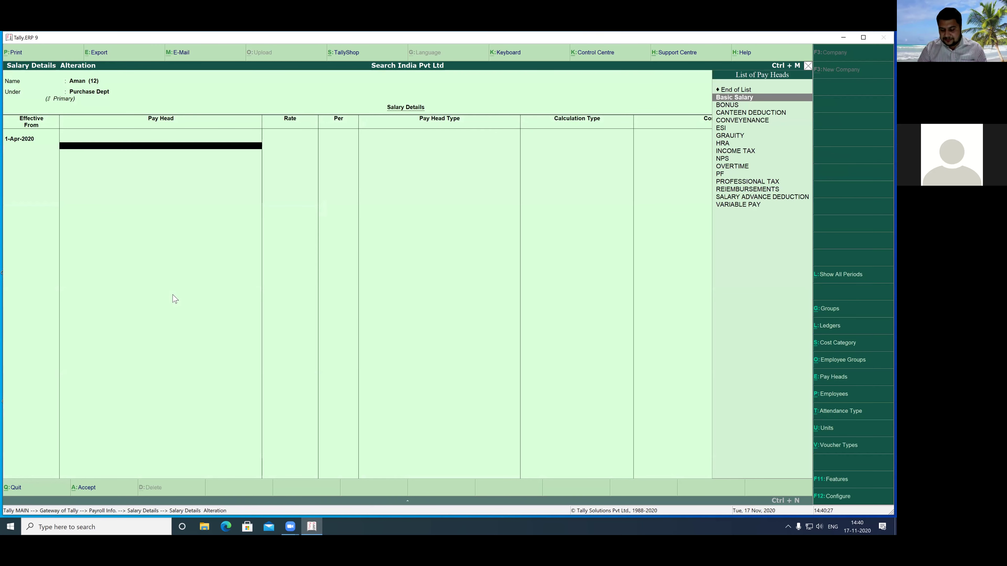
{"action": "key", "text": "Return"}
{"action": "type", "text": "100000"}
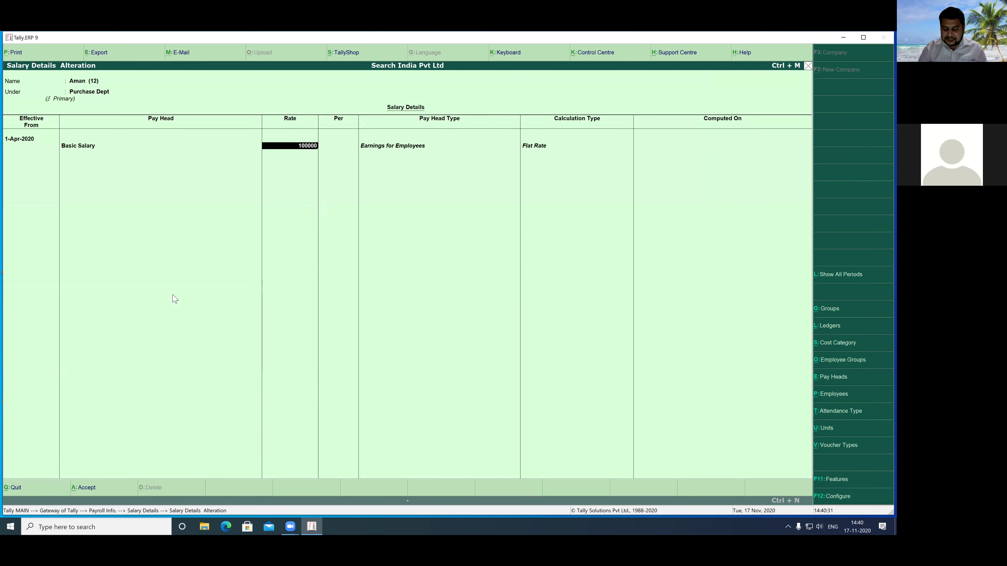
{"action": "key", "text": "Return"}
- Add the HRA pay head below Basic Salary in the employee's salary details
{"action": "key", "text": "Down"}
{"action": "key", "text": "Down"}
{"action": "key", "text": "Down"}
{"action": "key", "text": "Down"}
{"action": "key", "text": "Down"}
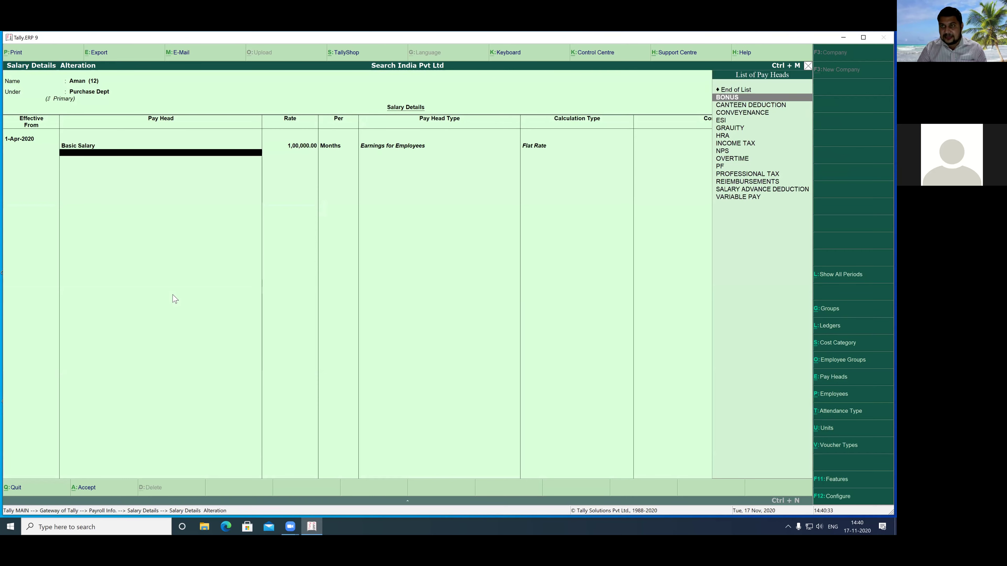
{"action": "key", "text": "Down"}
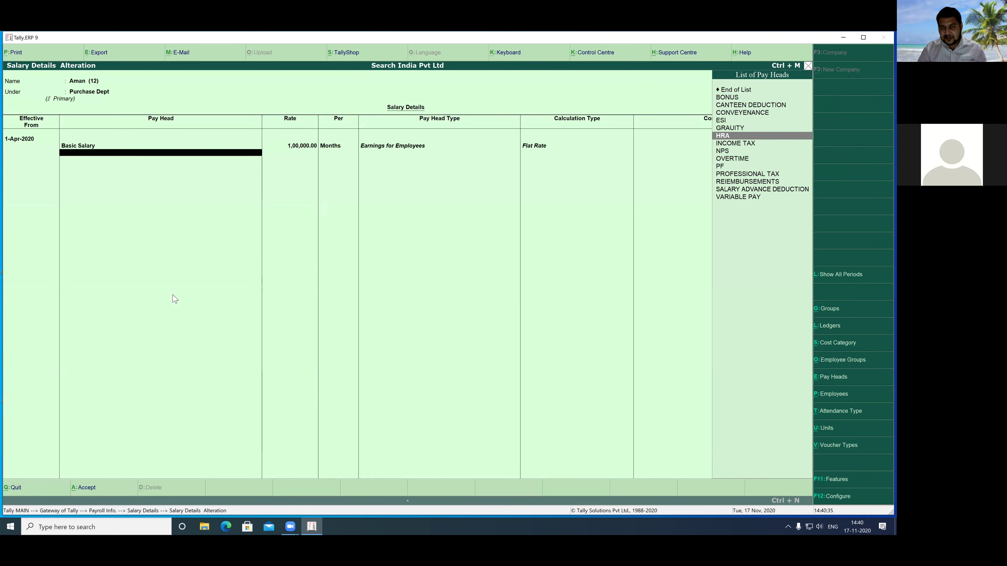
{"action": "key", "text": "Return"}
- Add the CANTEEN DEDUCTION and BONUS pay heads to the employee's salary details
{"action": "key", "text": "Down"}
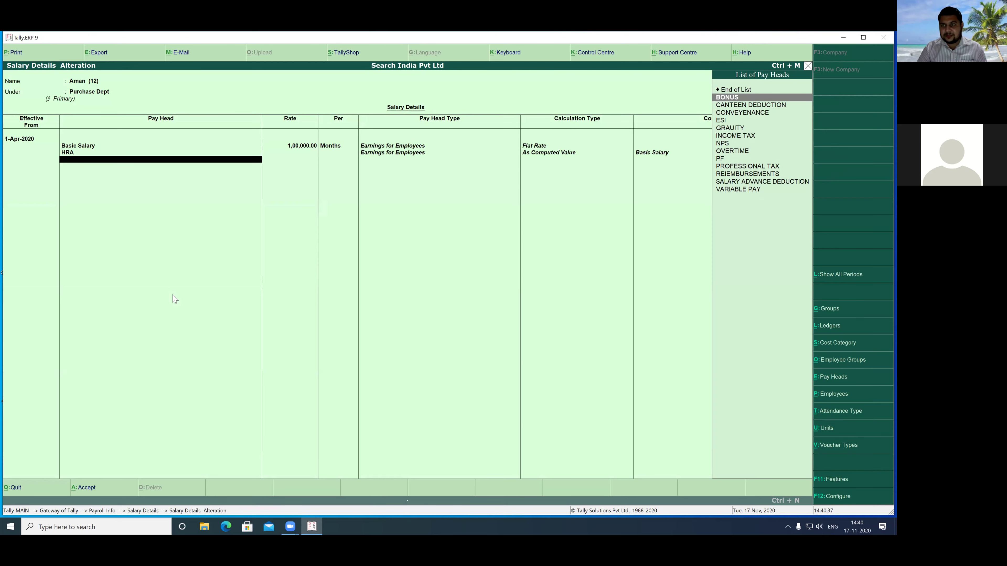
{"action": "key", "text": "Down"}
{"action": "key", "text": "Return"}
{"action": "key", "text": "Down"}
{"action": "key", "text": "Return"}
- Add the CONVEYENANCE pay head to the salary details with a rate of 2,000 per month
{"action": "key", "text": "Down"}
{"action": "key", "text": "Return"}
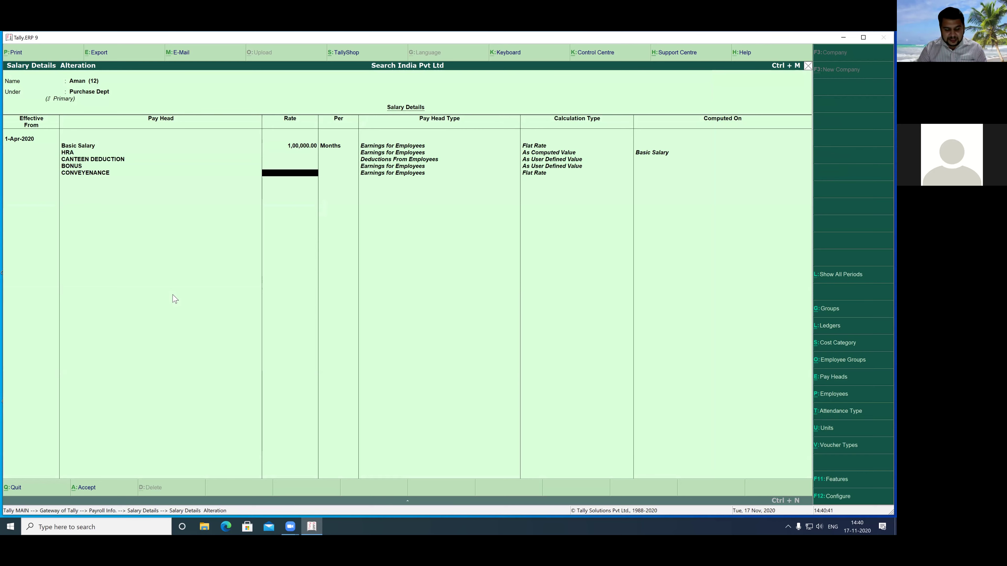
{"action": "type", "text": "20000"}
{"action": "key", "text": "BackSpace"}
{"action": "key", "text": "Return"}
{"action": "key", "text": "Return"}
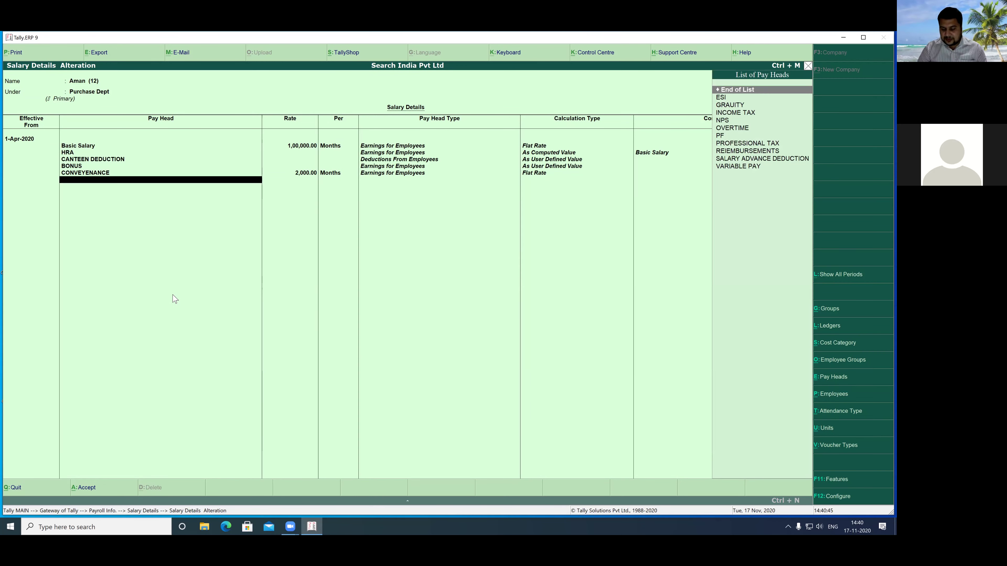
- Add the ESI, GRAUITY and INCOME TAX pay heads to the employee's salary details
{"action": "key", "text": "Down"}
{"action": "key", "text": "Return"}
{"action": "key", "text": "Down"}
{"action": "key", "text": "Return"}
{"action": "key", "text": "Down"}
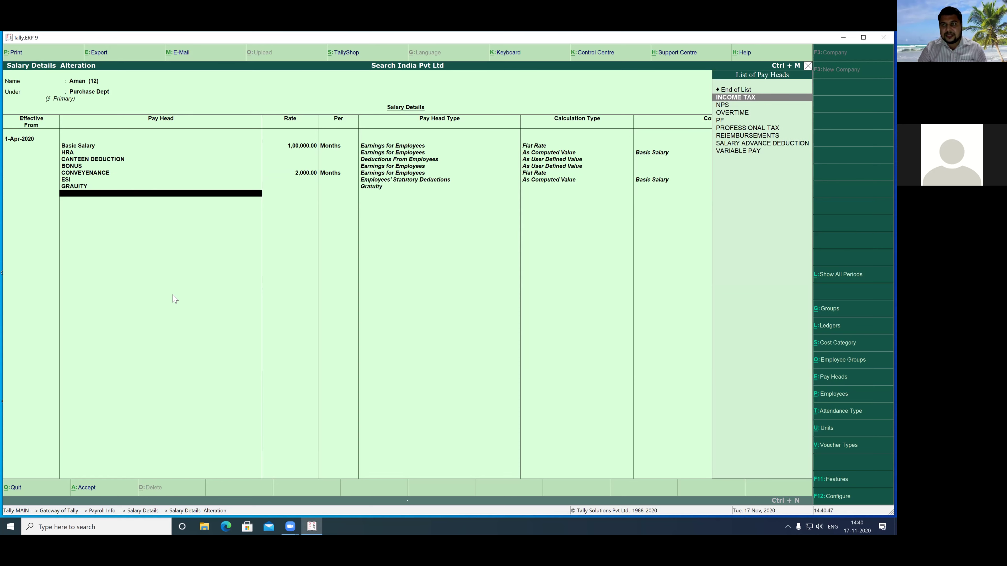
{"action": "key", "text": "Return"}
- Add the NPS, OVERTIME and PF pay heads to the employee's salary details
{"action": "key", "text": "Down"}
{"action": "key", "text": "Return"}
{"action": "key", "text": "Down"}
{"action": "key", "text": "Return"}
{"action": "key", "text": "Down"}
{"action": "key", "text": "Return"}
- Add the PROFESSIONAL TAX, REIEMBURSEMENTS and SALARY ADVANCE DEDUCTION pay heads to the salary details
{"action": "key", "text": "Down"}
{"action": "key", "text": "Return"}
{"action": "key", "text": "Down"}
{"action": "key", "text": "Return"}
{"action": "key", "text": "Down"}
{"action": "key", "text": "Return"}
- Add VARIABLE PAY as the last pay head and save the employee's salary details
{"action": "key", "text": "Down"}
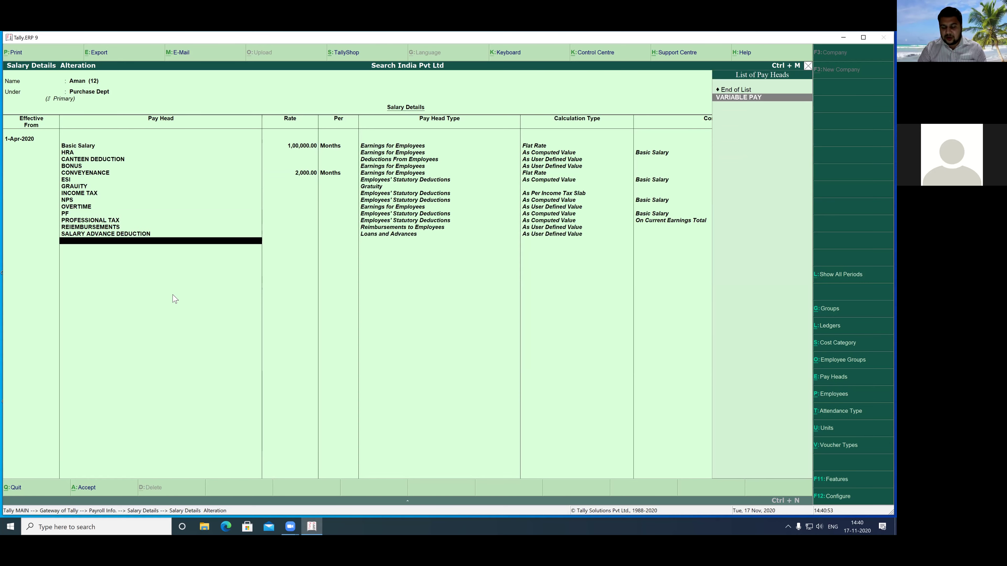
{"action": "key", "text": "Return"}
{"action": "key", "text": "Return"}
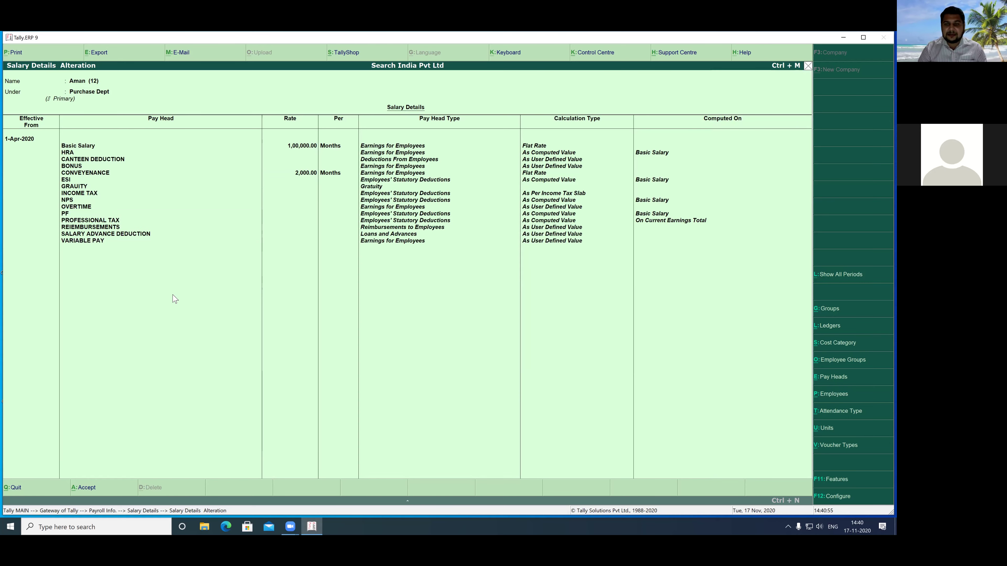
{"action": "key", "text": "Return"}
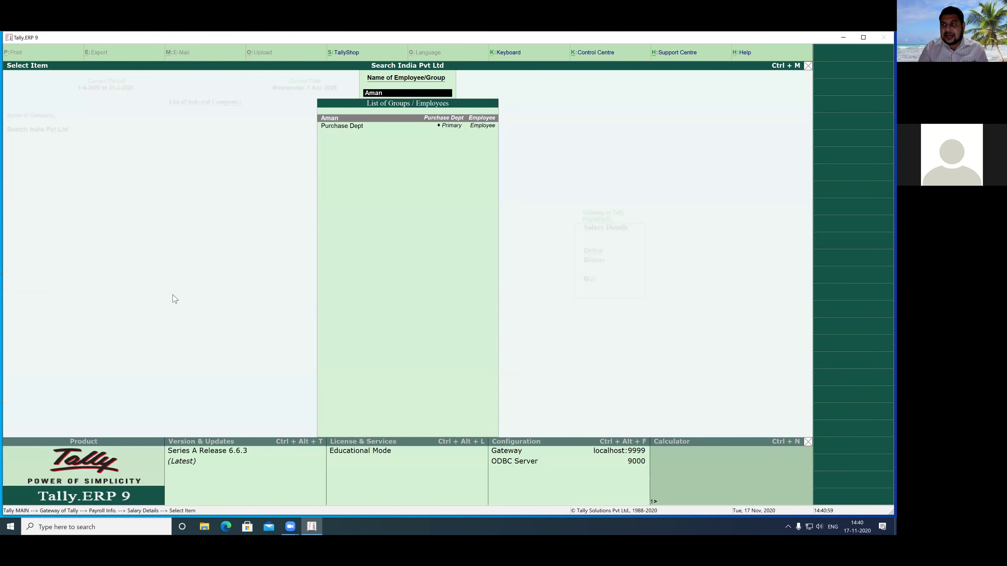
- Leave Salary Details and go to the Alter option of Voucher Types in Payroll Info
{"action": "key", "text": "Escape"}
{"action": "key", "text": "Escape"}
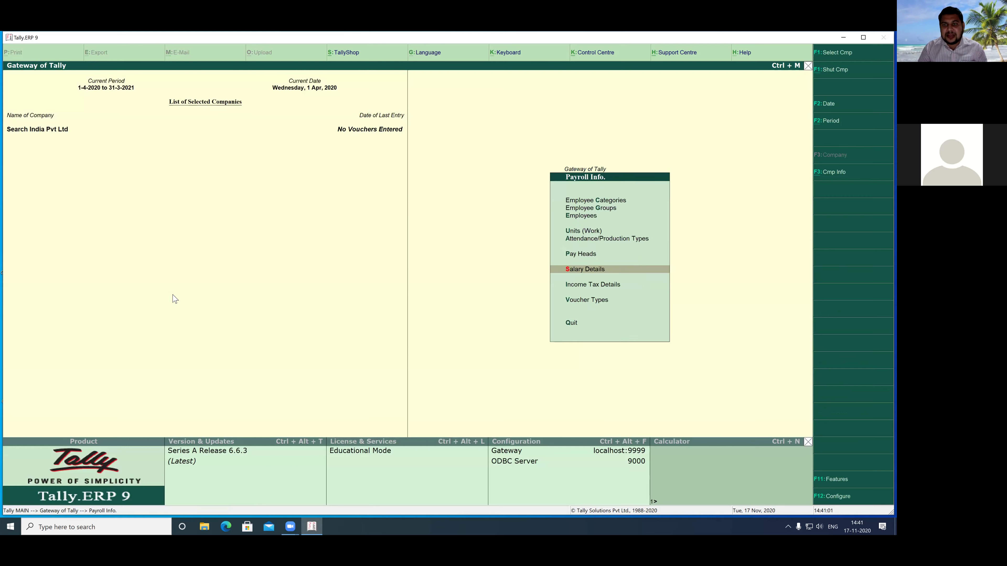
{"action": "key", "text": "Down"}
{"action": "key", "text": "Down"}
{"action": "key", "text": "Down"}
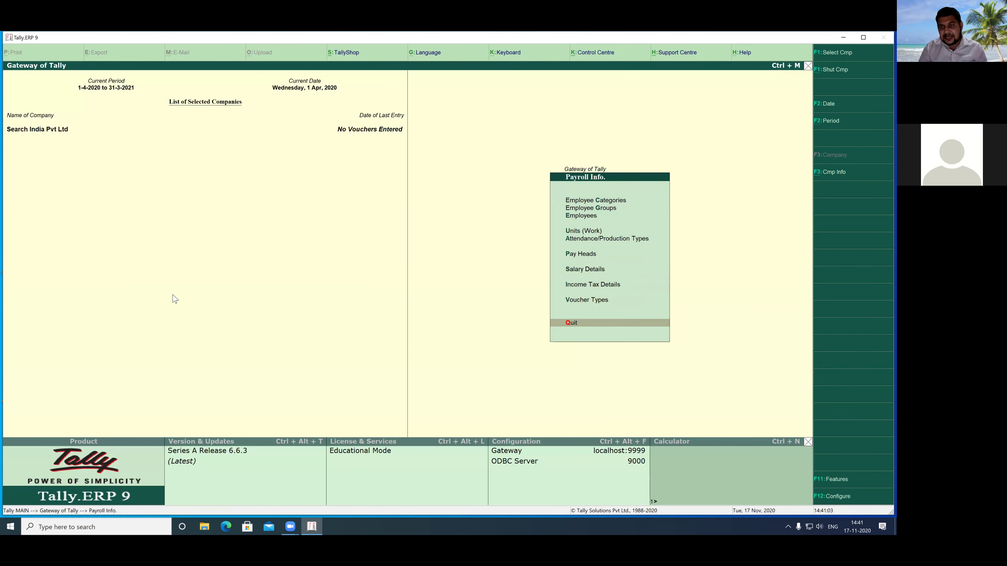
{"action": "key", "text": "Up"}
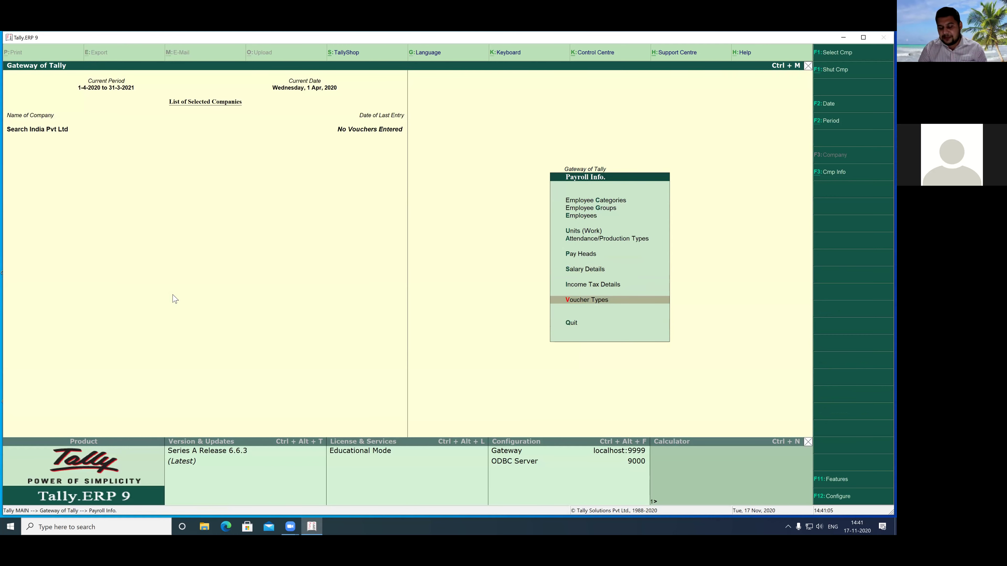
{"action": "key", "text": "Return"}
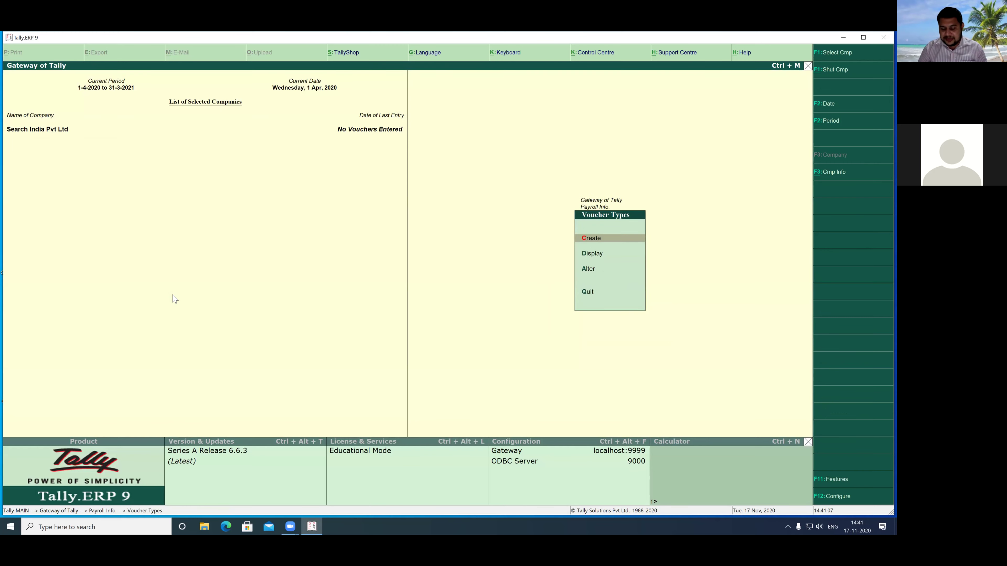
{"action": "key", "text": "Down"}
{"action": "key", "text": "Down"}
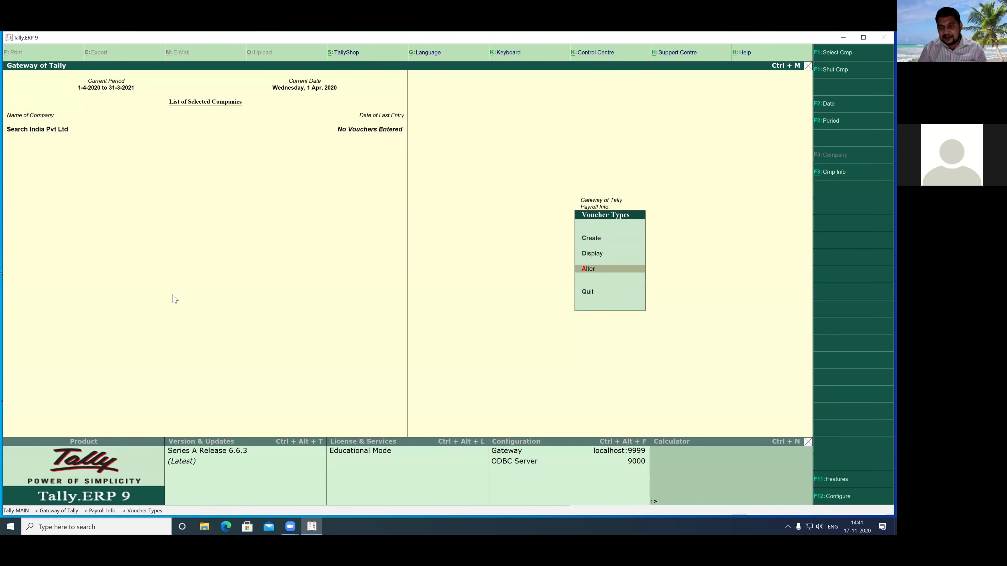
{"action": "key", "text": "Return"}
{"action": "key", "text": "Down"}
{"action": "key", "text": "Down"}
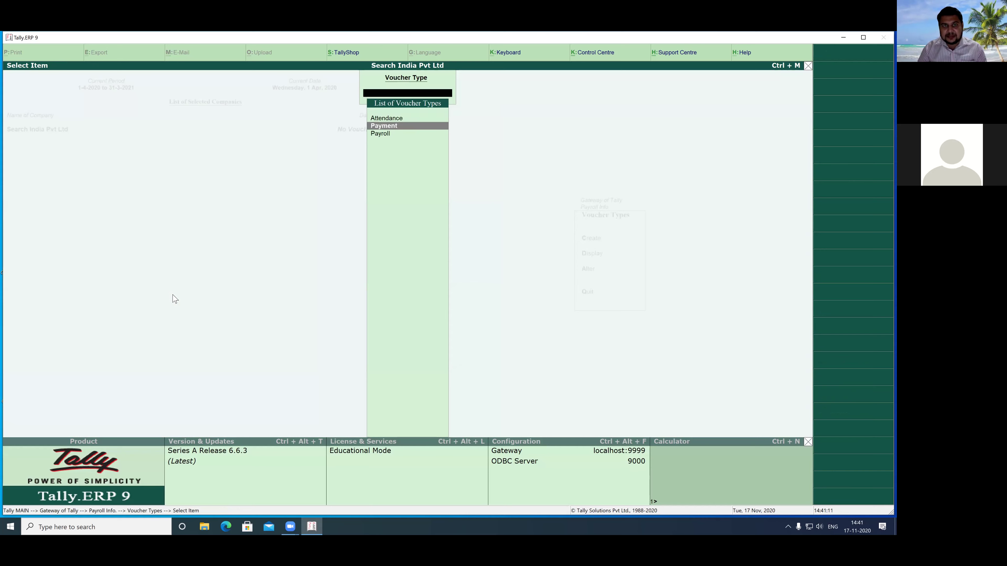
{"action": "key", "text": "Escape"}
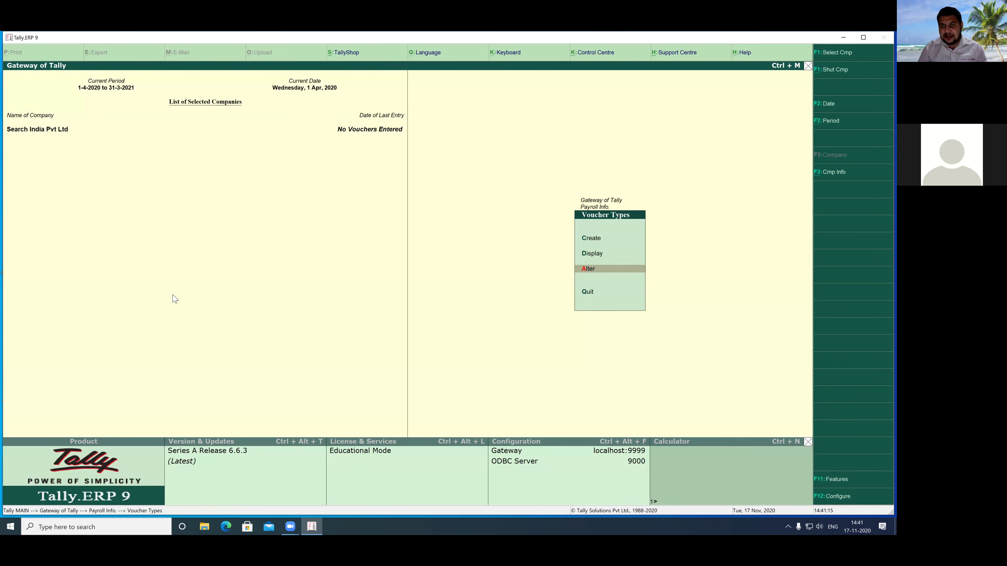
- Open the Payroll voucher type for alteration
{"action": "key", "text": "Return"}
{"action": "key", "text": "Down"}
{"action": "key", "text": "Down"}
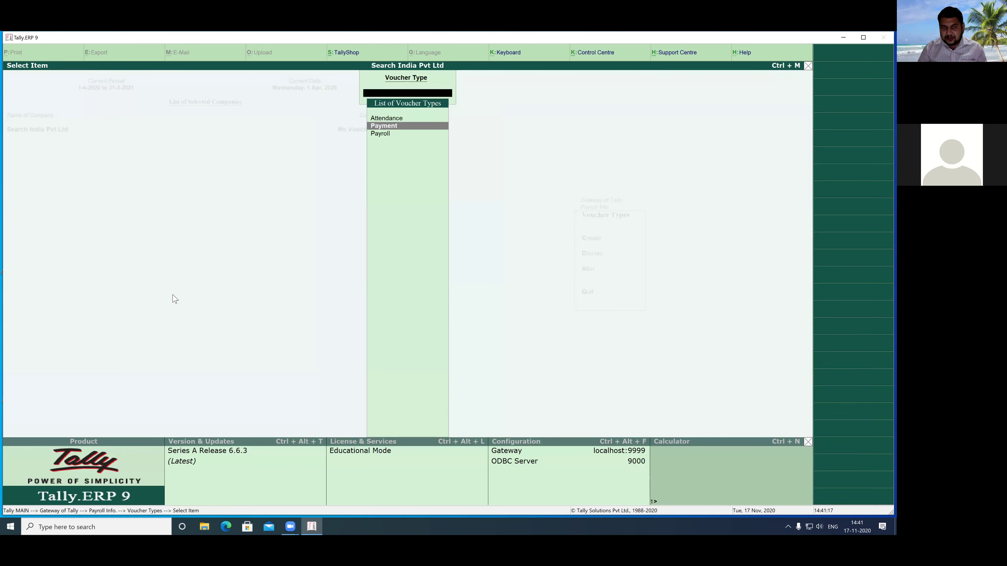
{"action": "key", "text": "Return"}
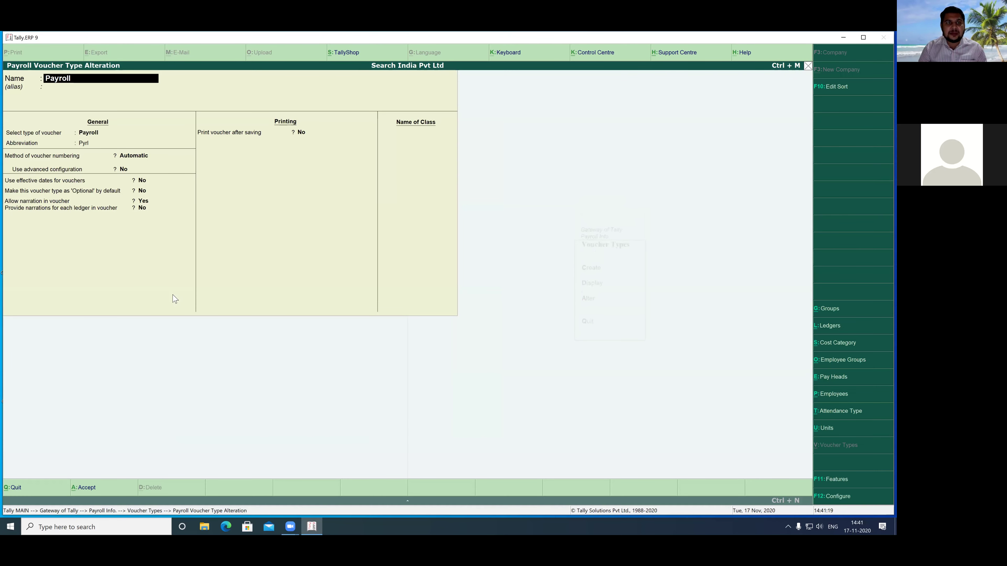
- Add a class named STAFF SALARY to the Payroll voucher type, with no groups excluded or included
{"action": "key", "text": "Return"}
{"action": "key", "text": "Return"}
{"action": "key", "text": "Return"}
{"action": "key", "text": "Return"}
{"action": "key", "text": "Return"}
{"action": "key", "text": "Return"}
{"action": "key", "text": "Return"}
{"action": "key", "text": "Return"}
{"action": "key", "text": "Return"}
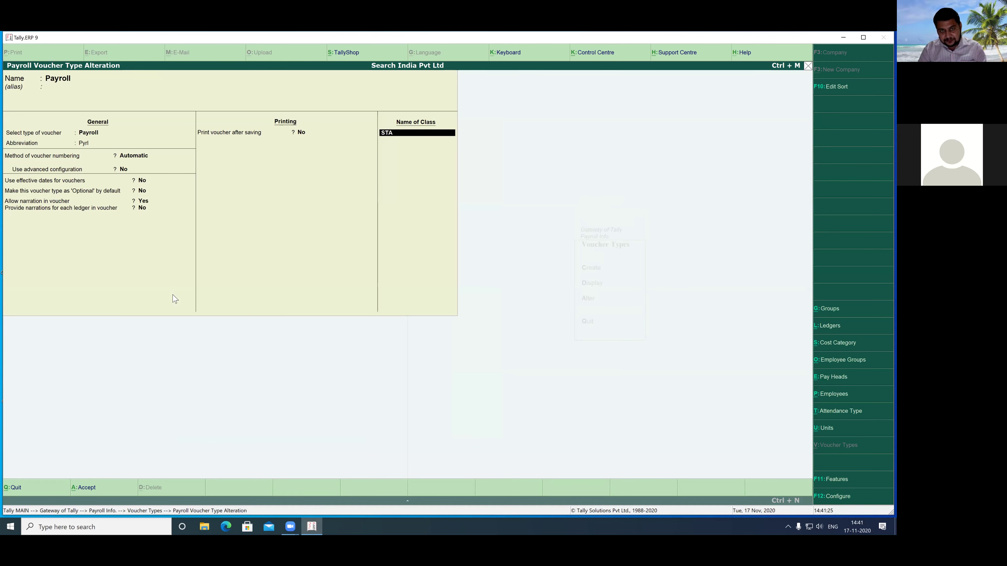
{"action": "type", "text": "STAFF SALARY"}
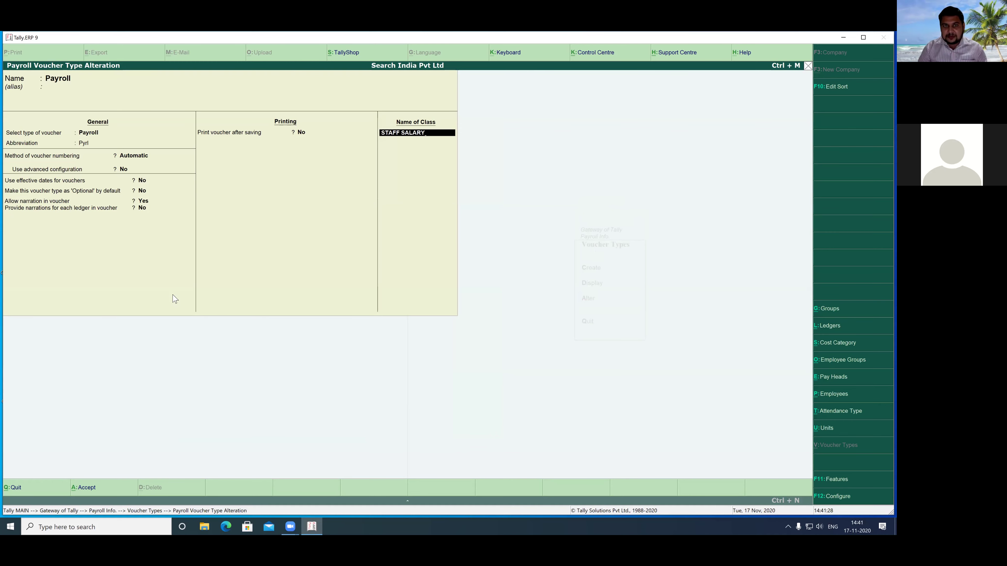
{"action": "key", "text": "Return"}
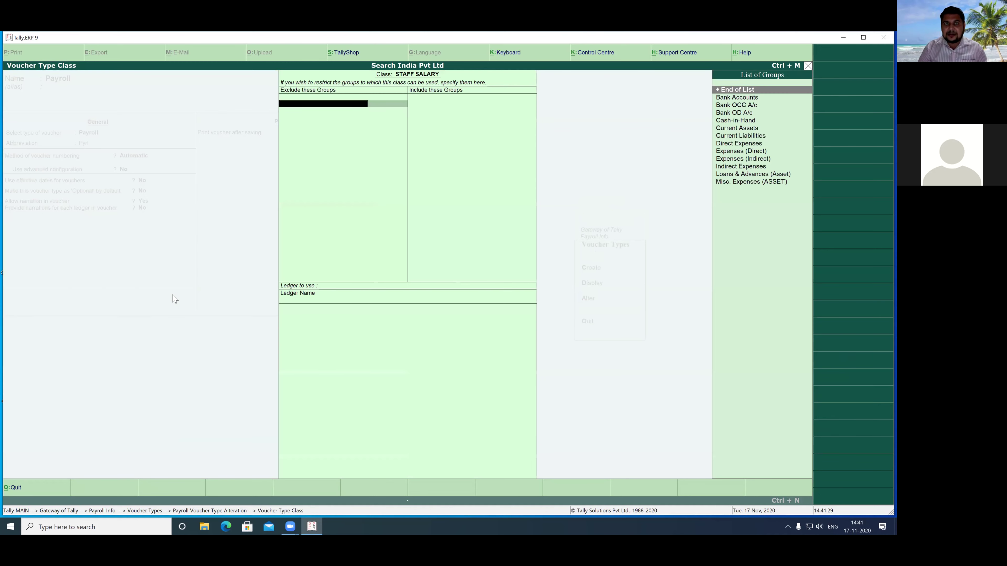
{"action": "key", "text": "Return"}
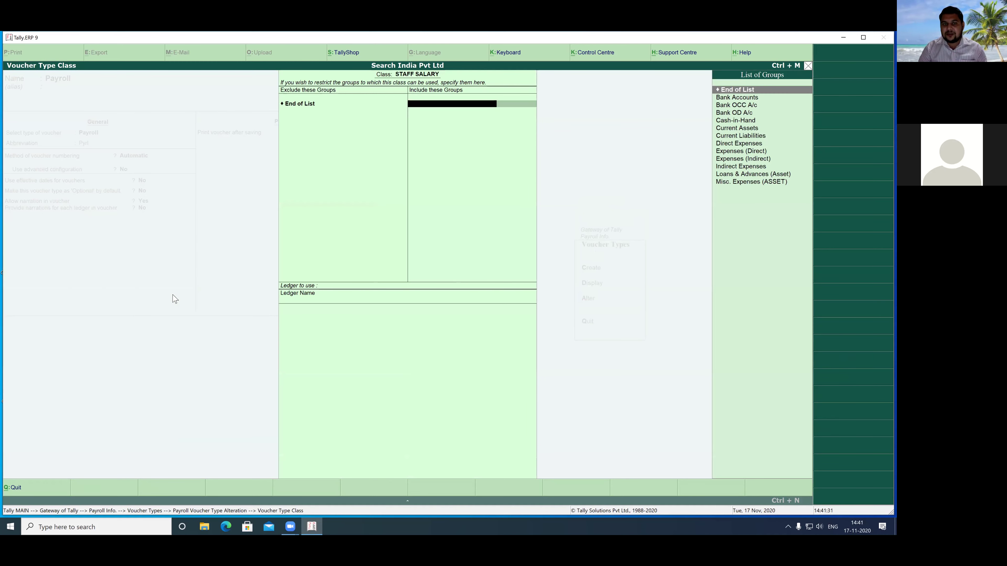
{"action": "key", "text": "Return"}
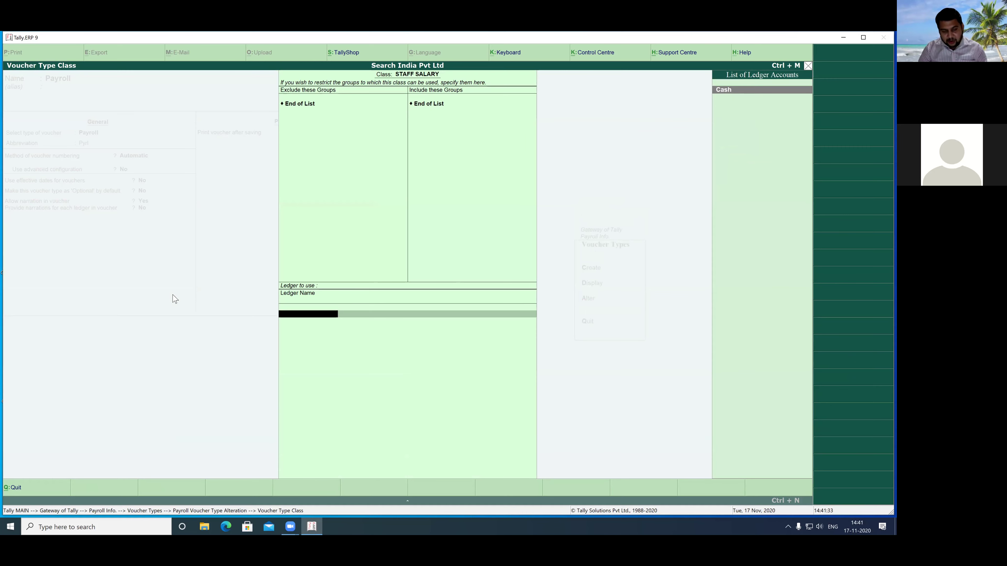
- Start a new ledger for the class named SALARY PAYBLE under Current Liabilities, keeping inventory values unaffected
{"action": "key", "text": "alt+c"}
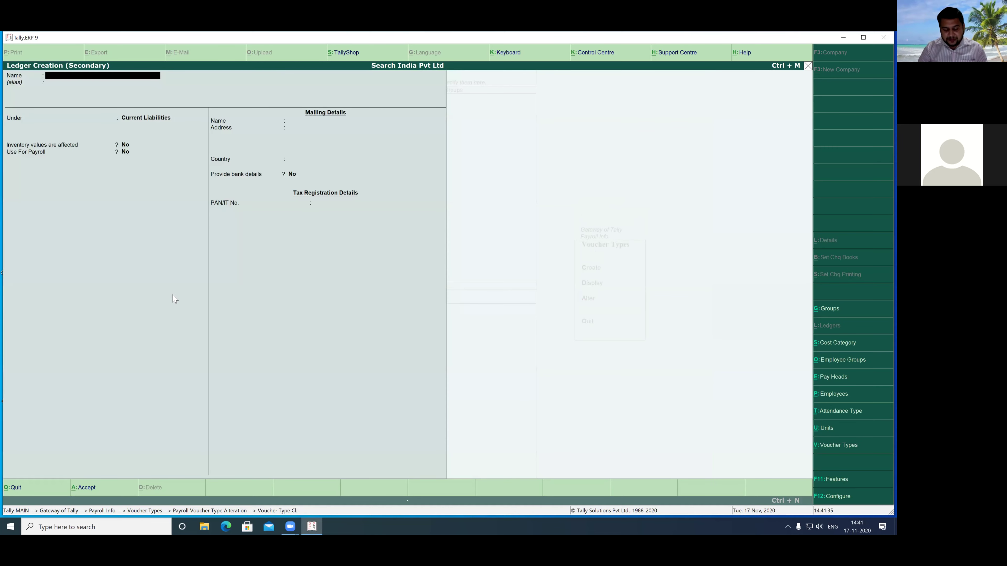
{"action": "type", "text": "SALARY PAYBLE"}
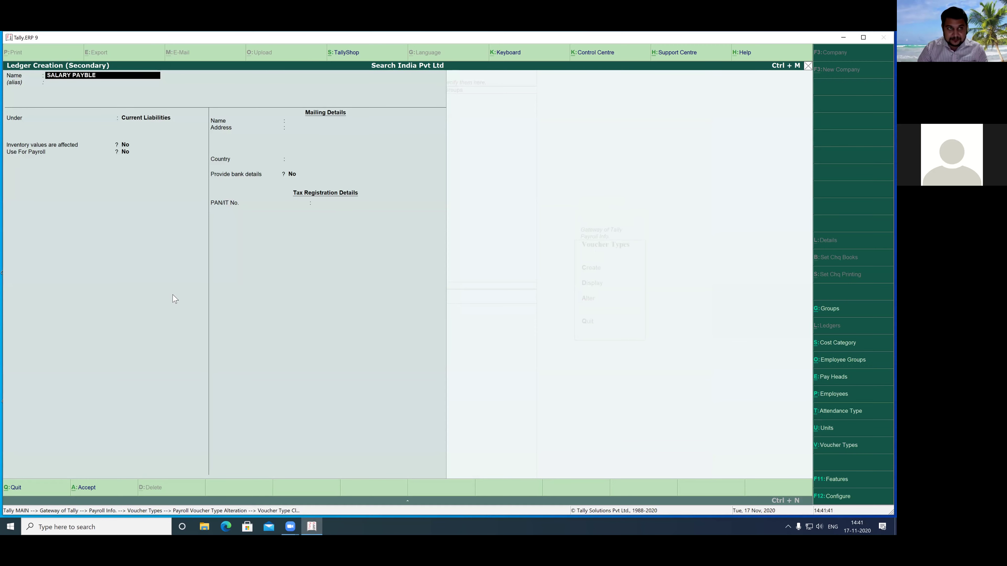
{"action": "key", "text": "Return"}
{"action": "key", "text": "Return"}
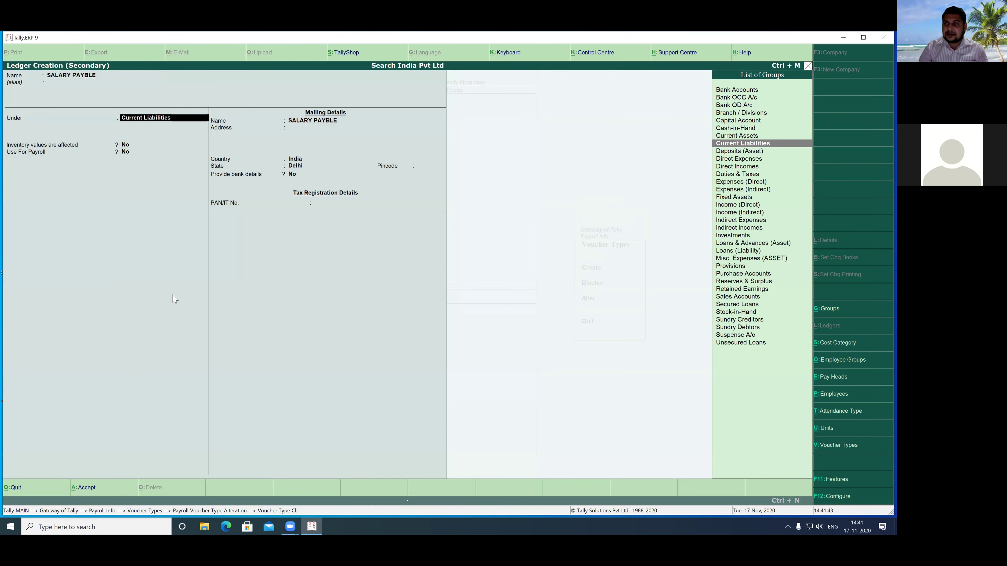
{"action": "key", "text": "Return"}
{"action": "key", "text": "Return"}
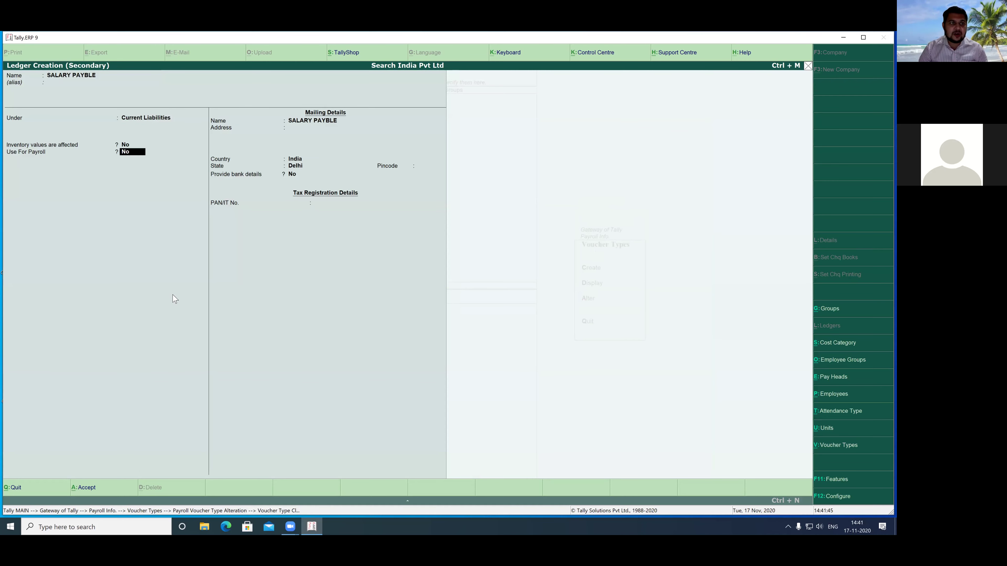
- Enable the ledger's use for payroll, keep its default mailing details, and save it as the STAFF SALARY class's ledger
{"action": "type", "text": "Y"}
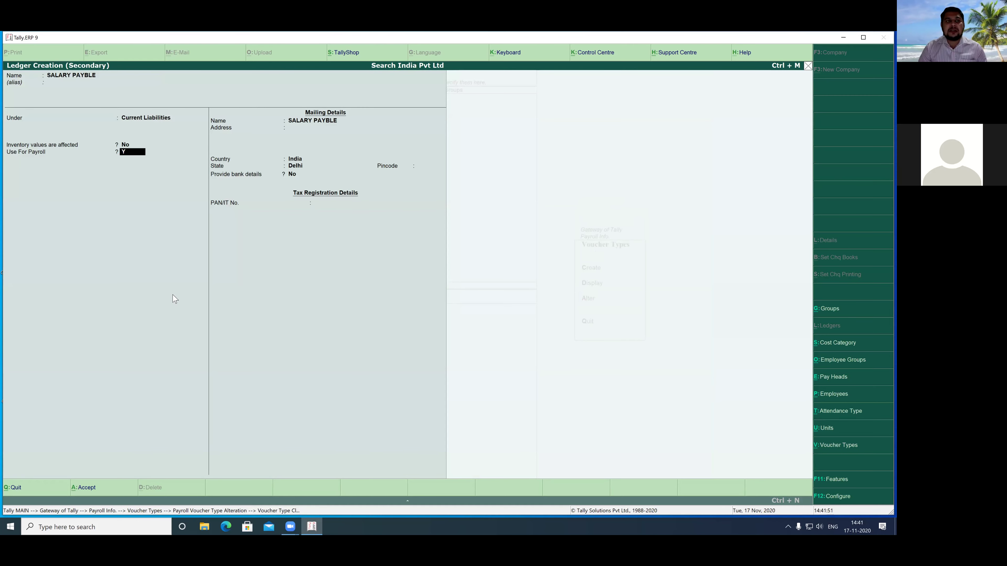
{"action": "key", "text": "Return"}
{"action": "key", "text": "Return"}
{"action": "key", "text": "Return"}
{"action": "key", "text": "Return"}
{"action": "key", "text": "Return"}
{"action": "key", "text": "Return"}
{"action": "key", "text": "Return"}
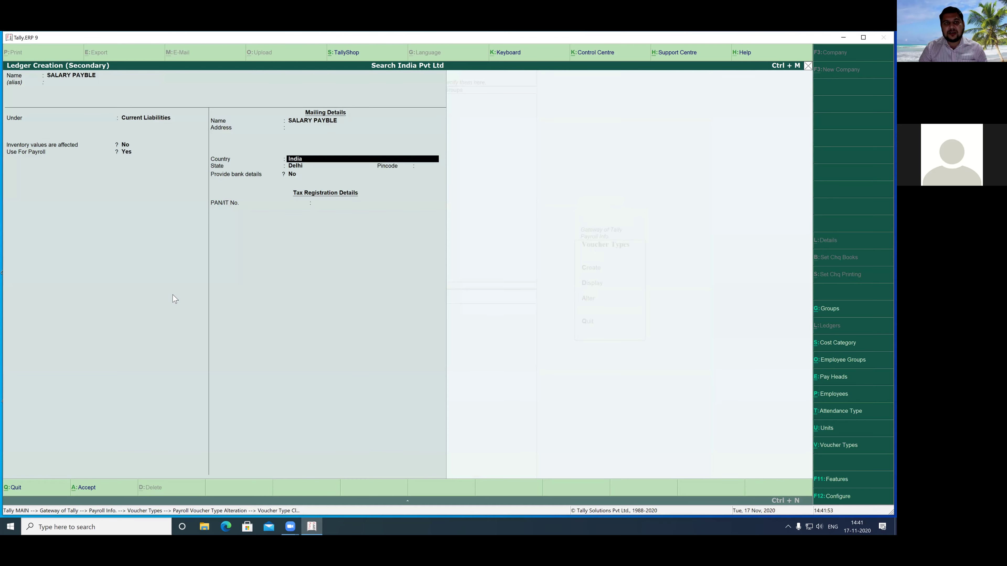
{"action": "key", "text": "Return"}
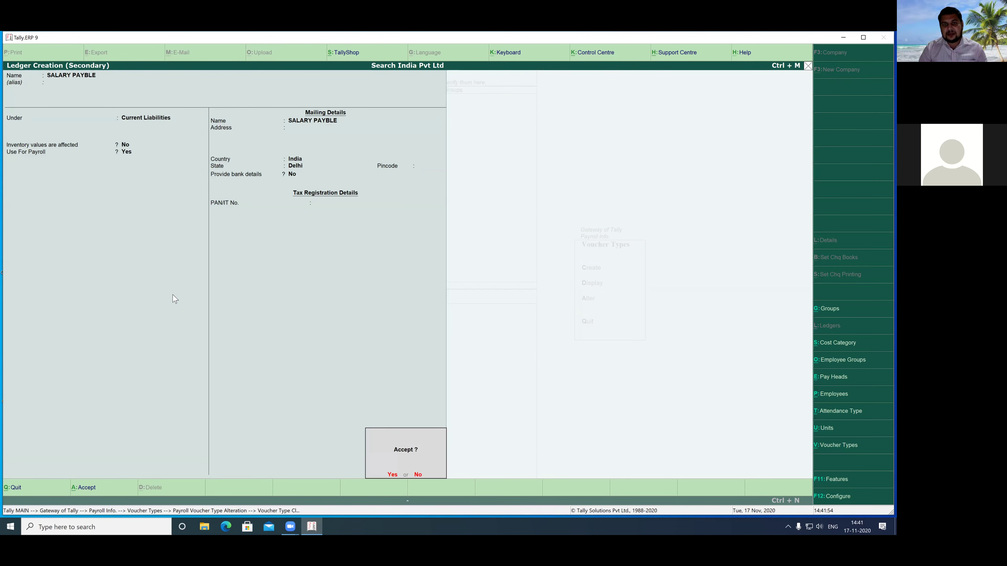
{"action": "key", "text": "Return"}
{"action": "key", "text": "Return"}
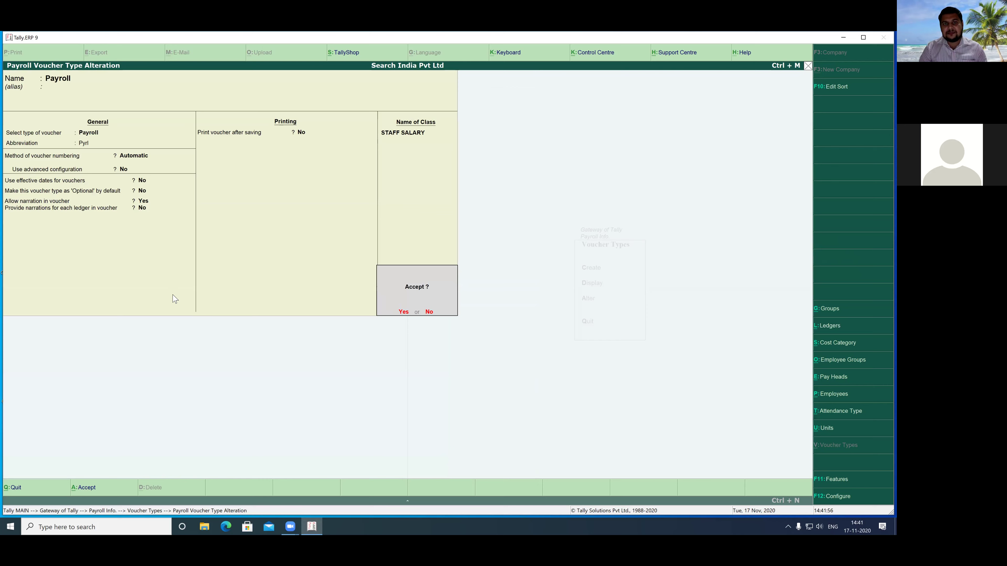
- Save the altered Payroll voucher type and return to the Gateway of Tally
{"action": "key", "text": "Return"}
{"action": "key", "text": "Escape"}
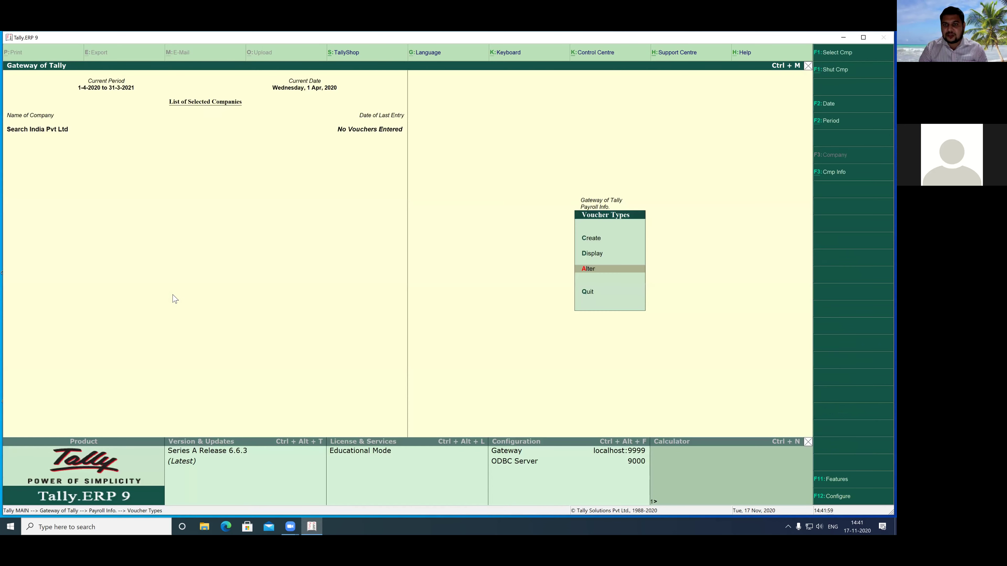
{"action": "key", "text": "Escape"}
{"action": "key", "text": "Escape"}
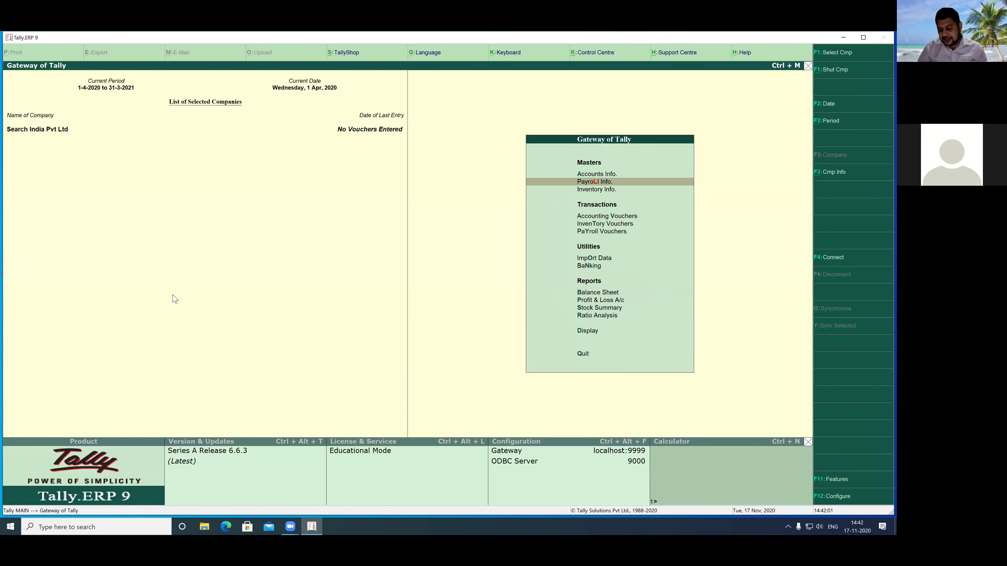
- Start a payroll voucher with SALARY PAYBLE as the account and Employee as the category
{"action": "key", "text": "Down"}
{"action": "key", "text": "Down"}
{"action": "key", "text": "Down"}
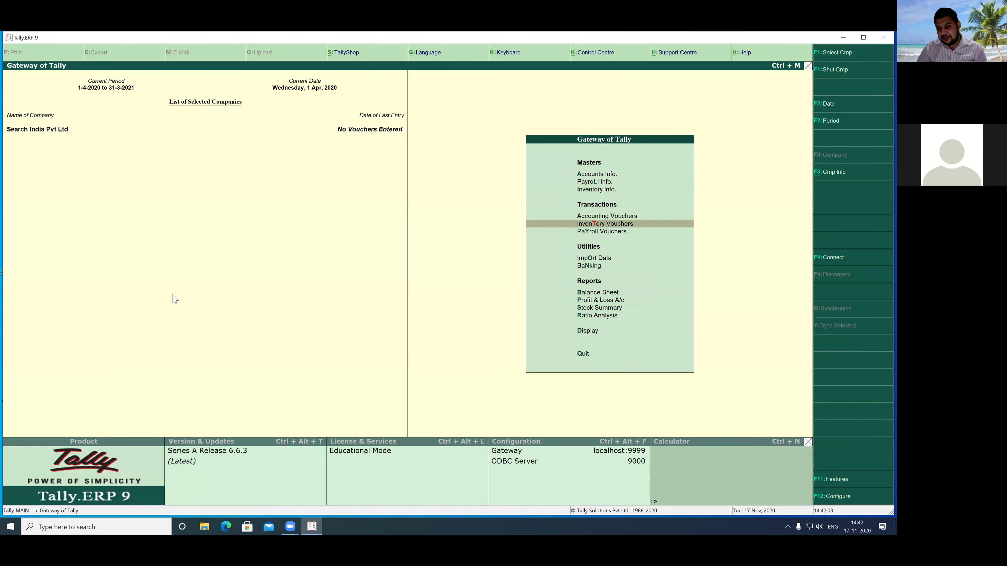
{"action": "key", "text": "Down"}
{"action": "key", "text": "Return"}
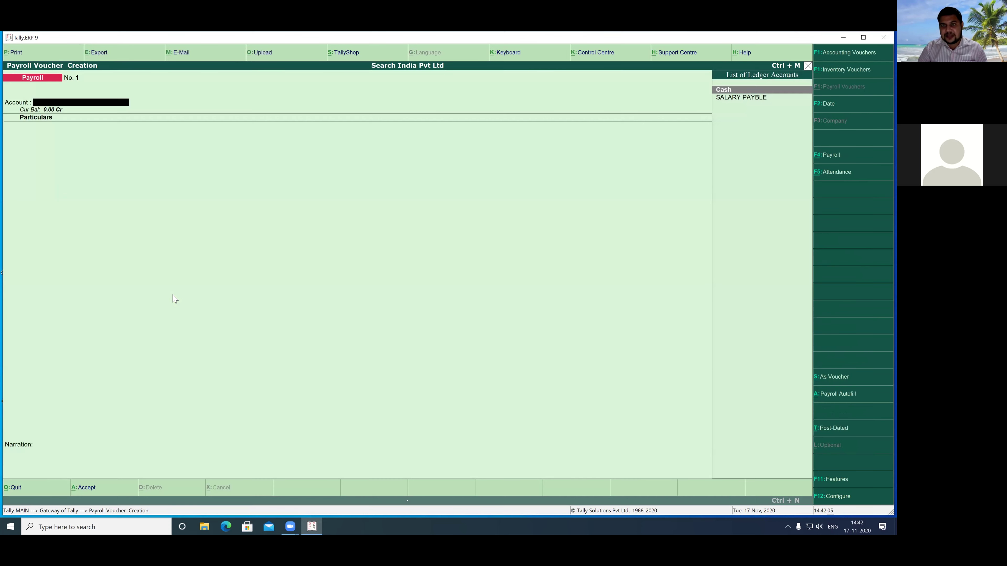
{"action": "key", "text": "Down"}
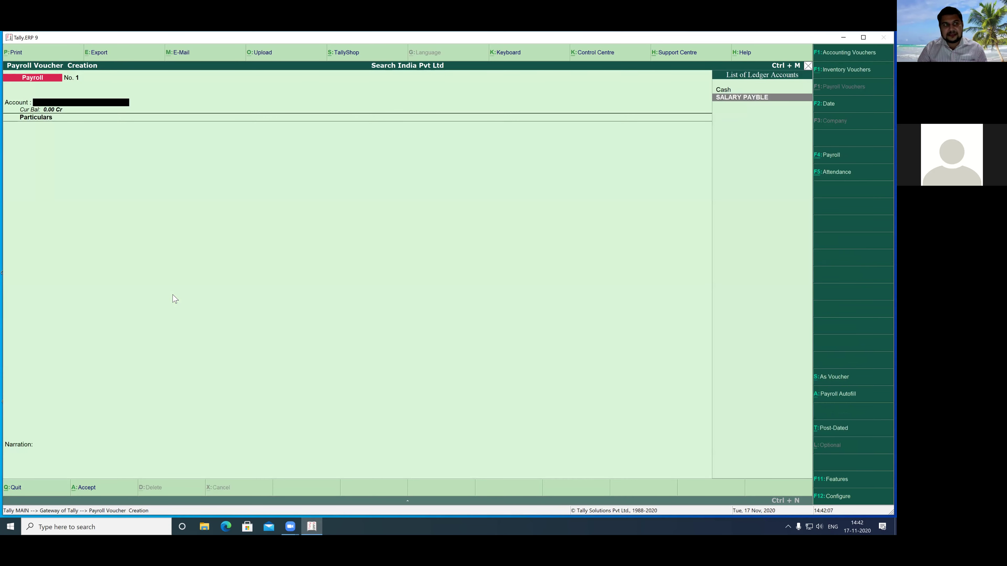
{"action": "key", "text": "Return"}
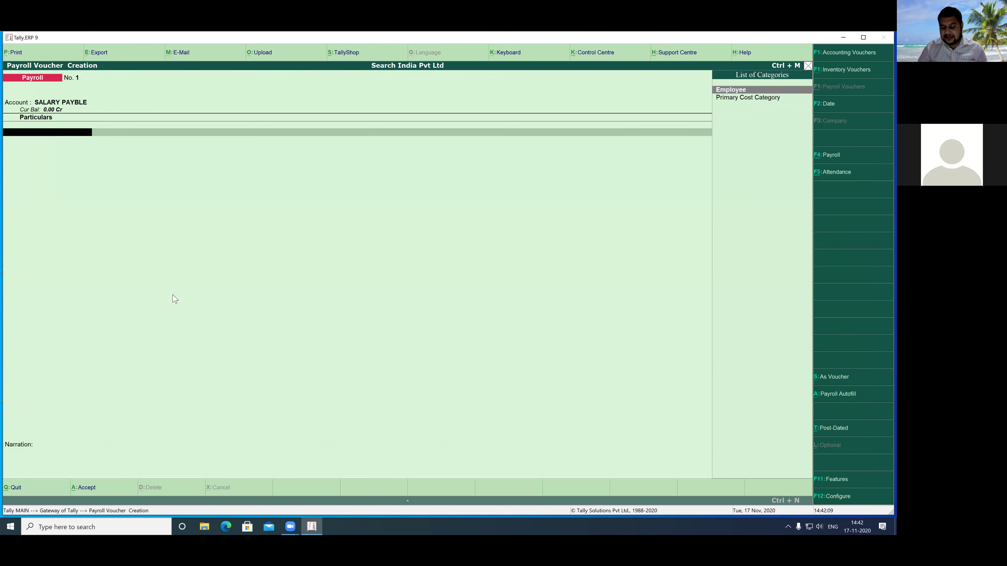
{"action": "key", "text": "Return"}
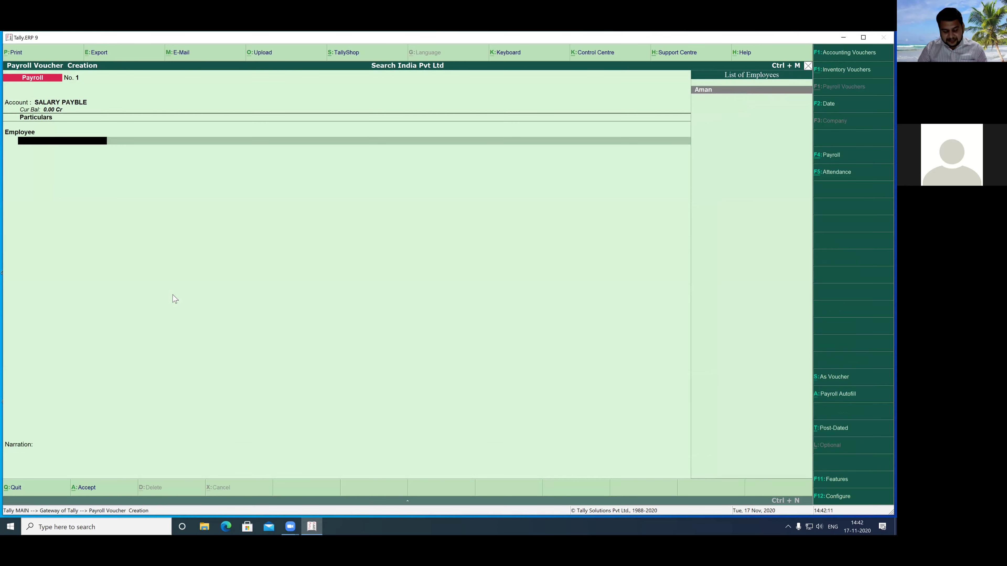
- Start Payroll Autofill with the STAFF SALARY class, processing Salary and computing income tax based on Declared Value
{"action": "key", "text": "alt+a"}
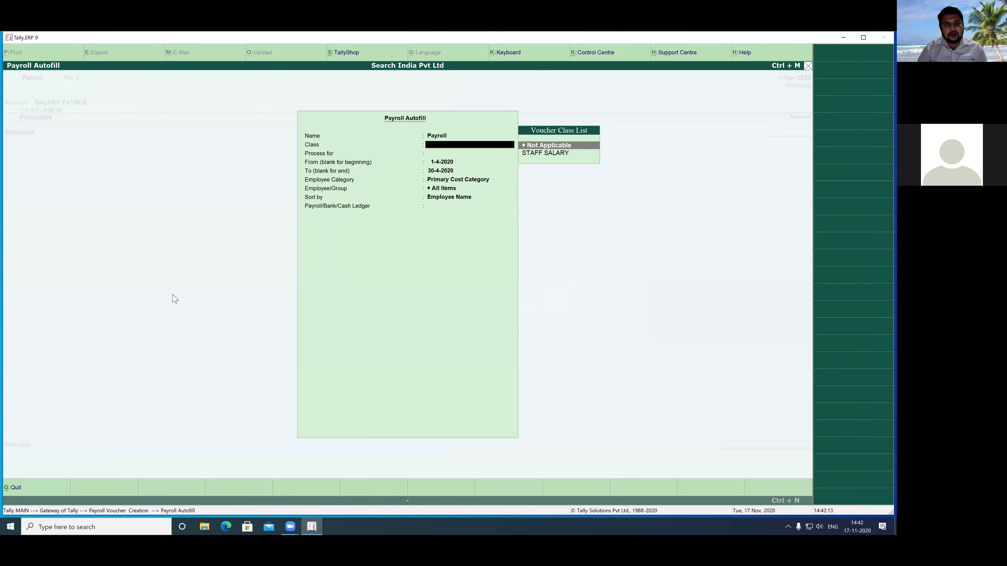
{"action": "key", "text": "Down"}
{"action": "key", "text": "Return"}
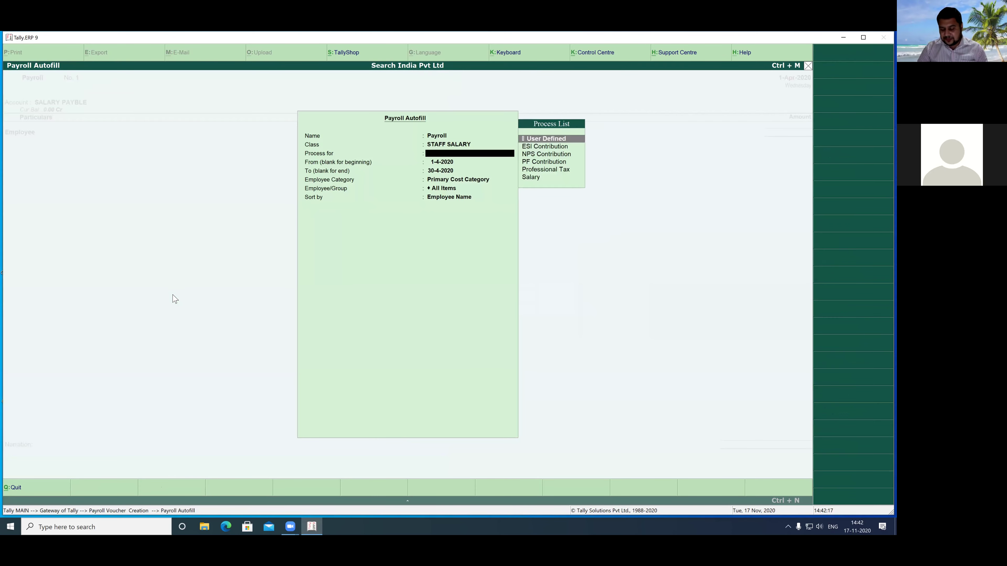
{"action": "key", "text": "Down"}
{"action": "key", "text": "Down"}
{"action": "key", "text": "Down"}
{"action": "key", "text": "Down"}
{"action": "key", "text": "Down"}
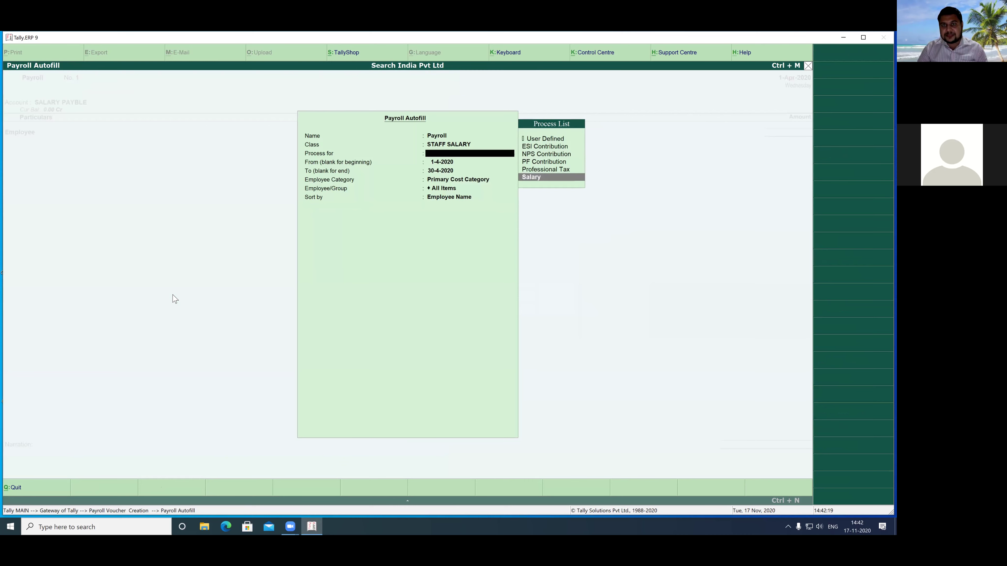
{"action": "key", "text": "Return"}
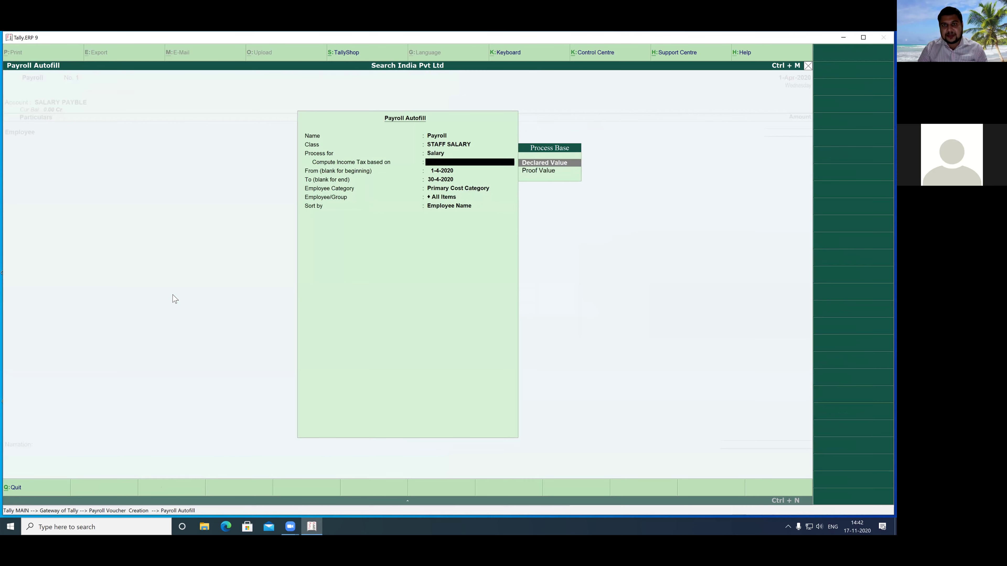
{"action": "key", "text": "Return"}
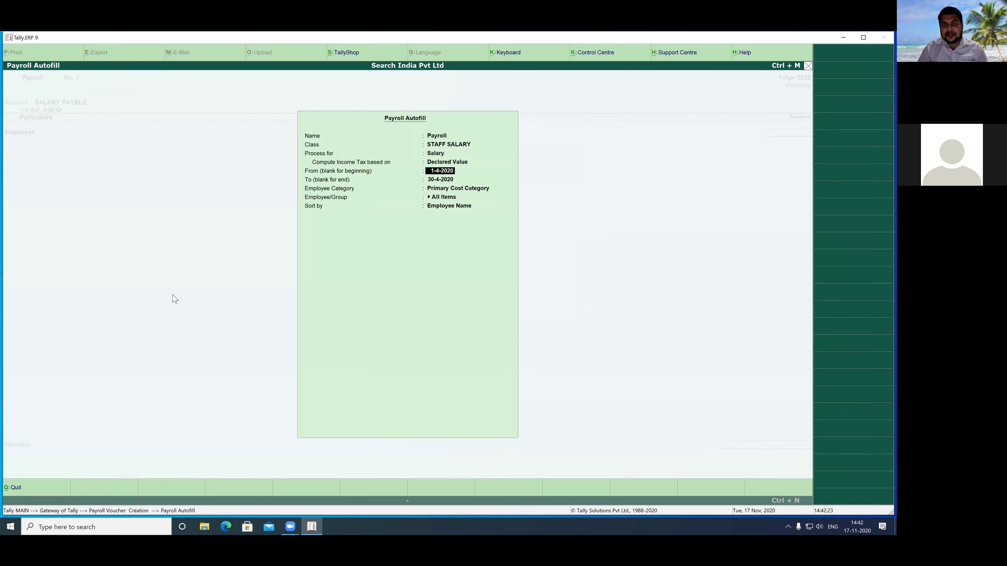
- Set the autofill period from 1-5-2020 to 31-5-2020
{"action": "type", "text": "1"}
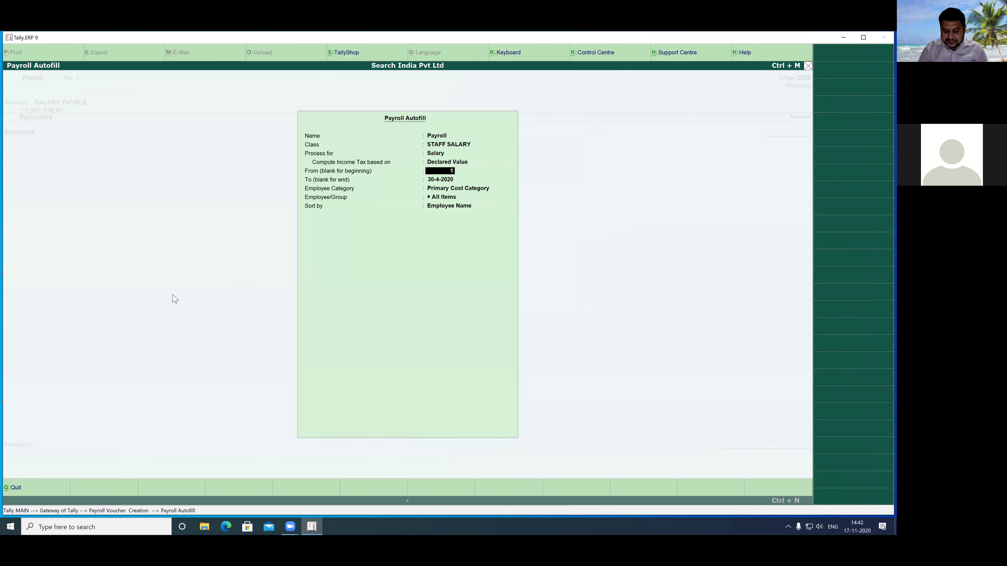
{"action": "type", "text": "-5-"}
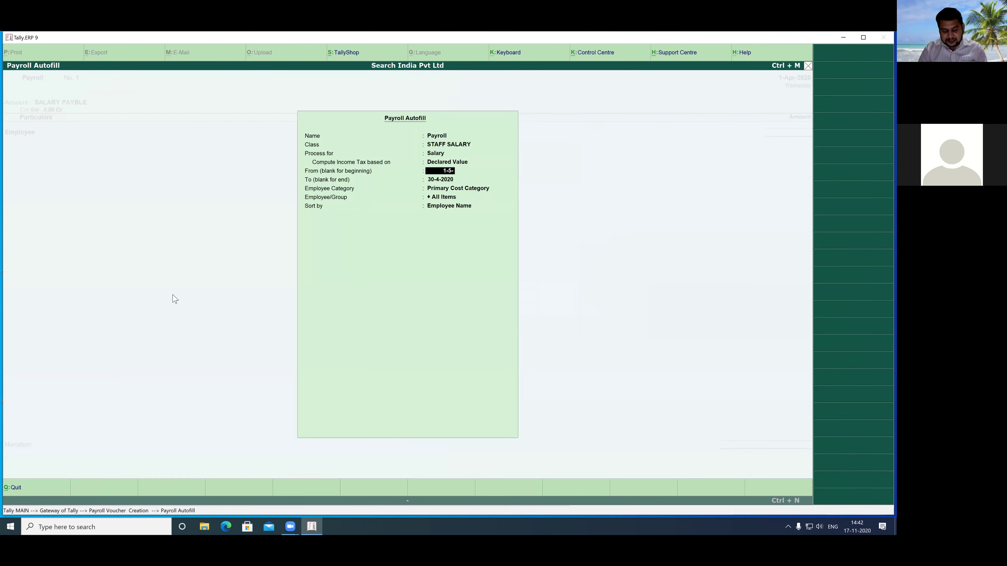
{"action": "type", "text": "20"}
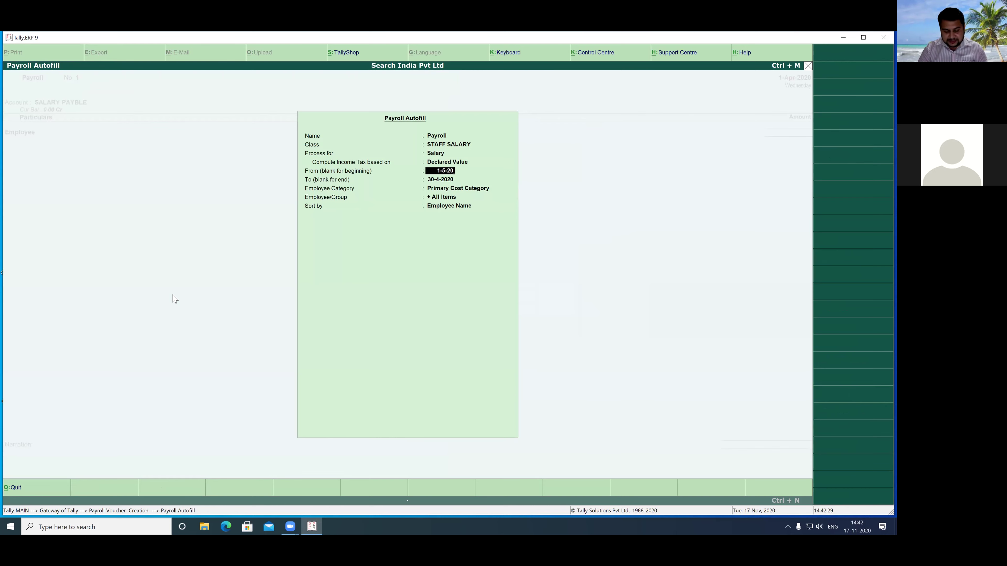
{"action": "type", "text": "20"}
{"action": "key", "text": "Return"}
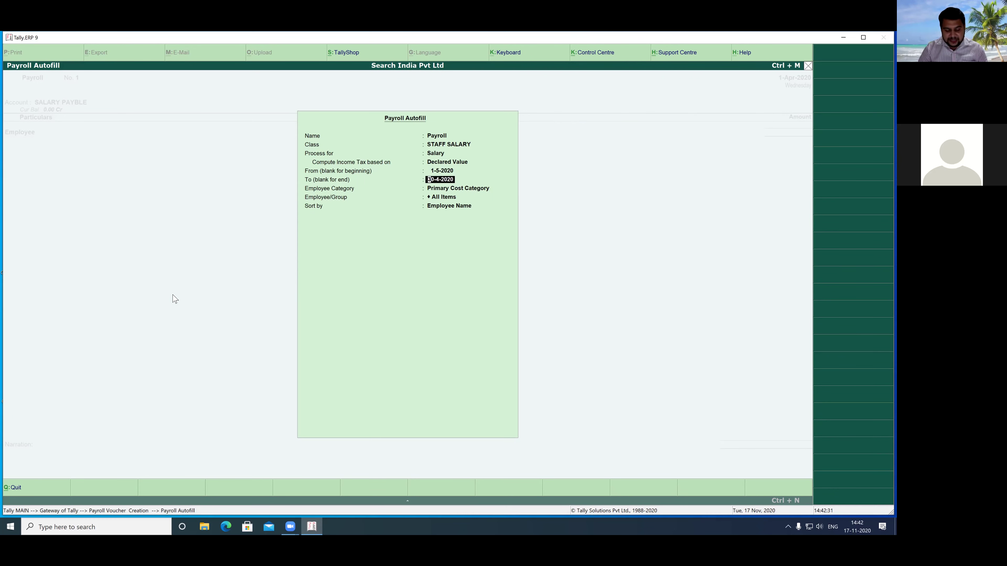
{"action": "type", "text": "31-"}
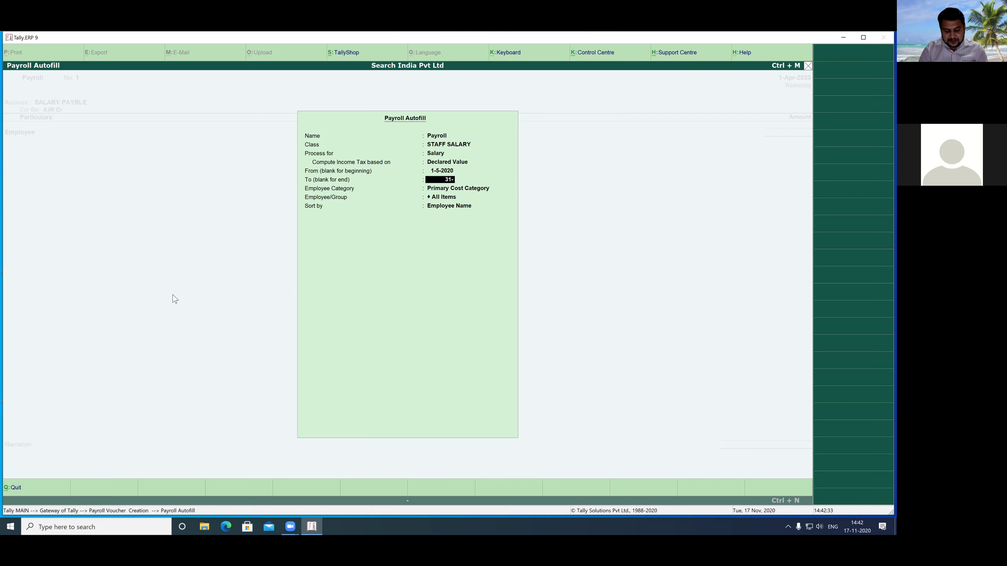
{"action": "type", "text": "5"}
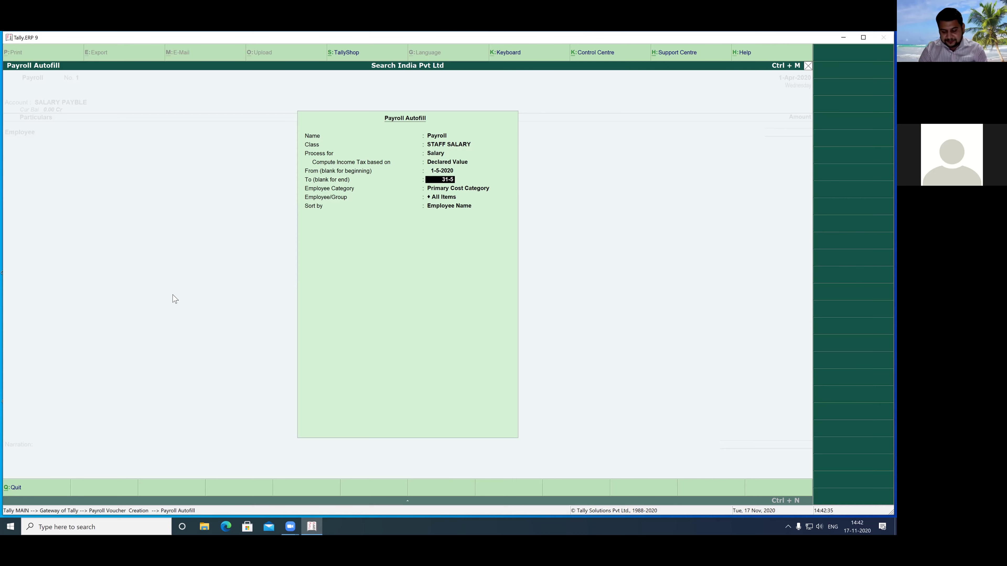
{"action": "type", "text": "-"}
{"action": "type", "text": "2020"}
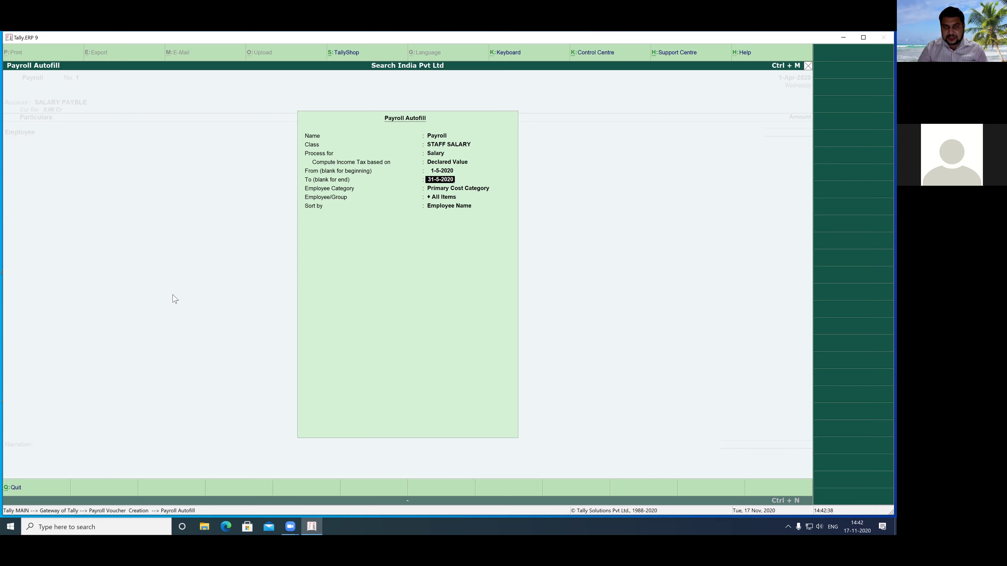
{"action": "key", "text": "Return"}
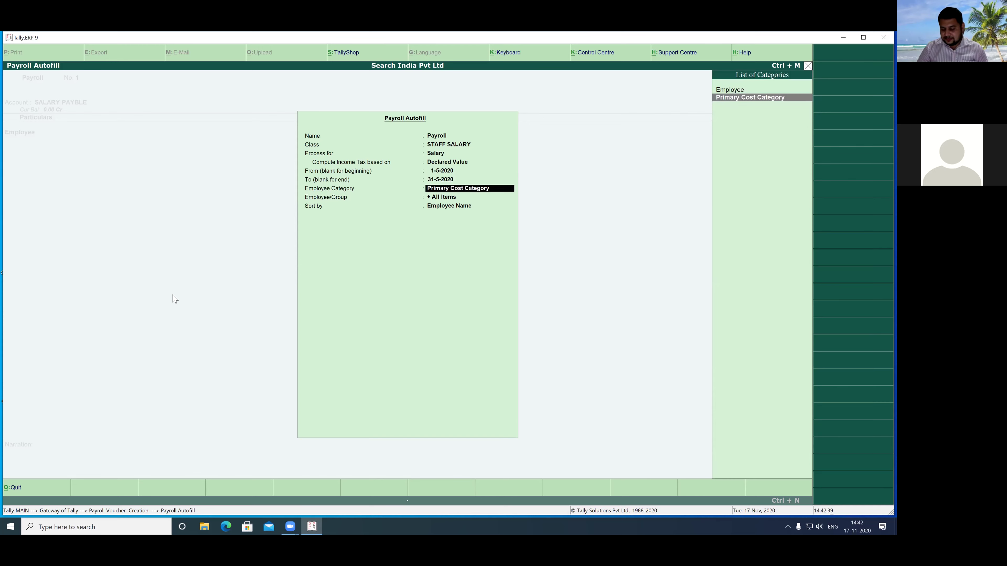
- Fill the voucher for all items in the Employee category, sorted by Employee Name
{"action": "key", "text": "Up"}
{"action": "key", "text": "Return"}
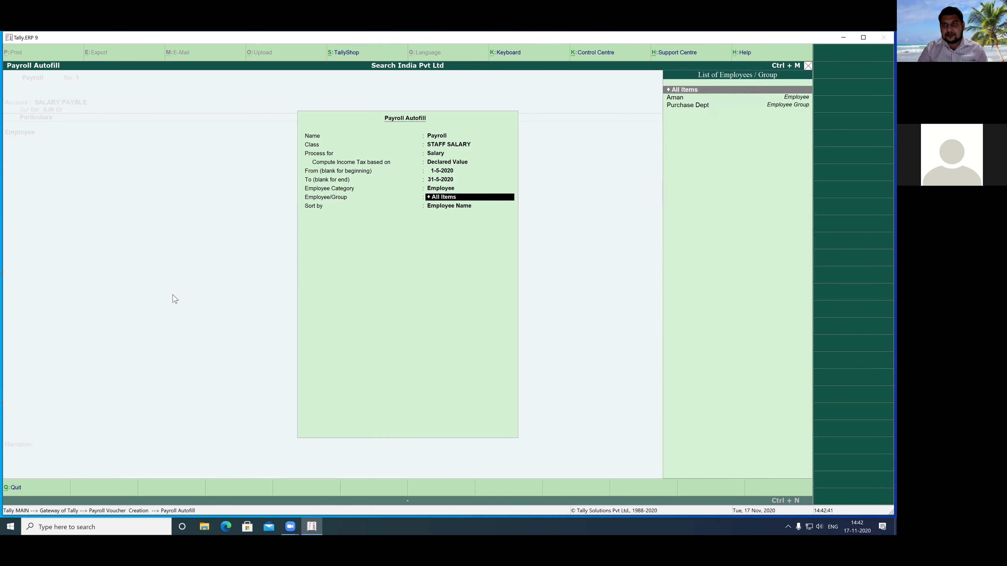
{"action": "key", "text": "Return"}
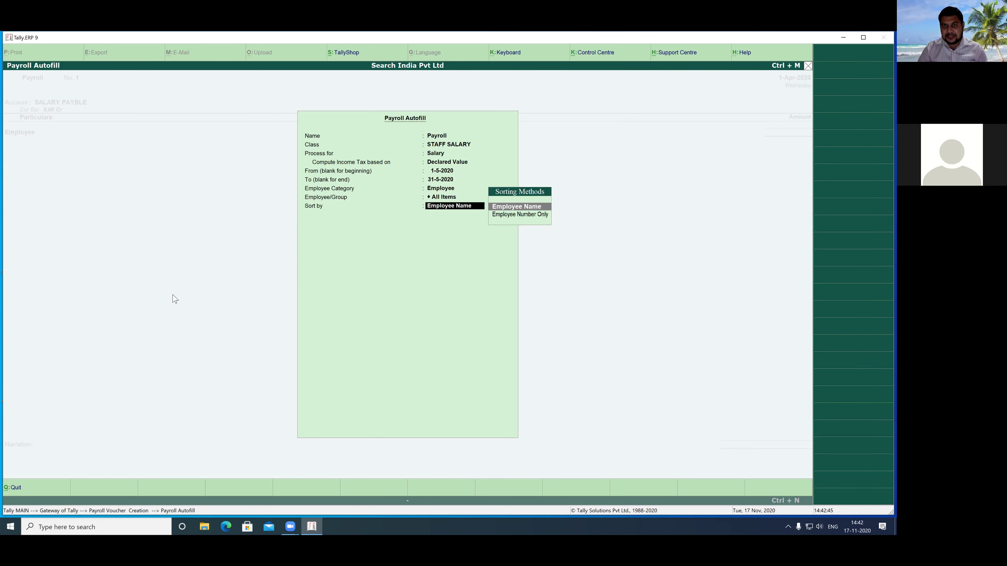
{"action": "key", "text": "Return"}
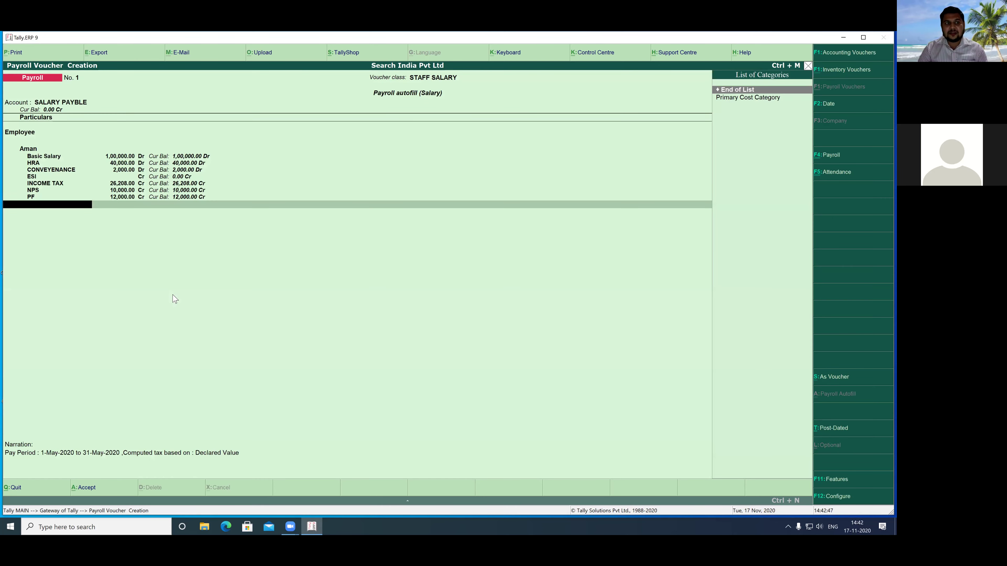
- Accept the autofilled salary voucher with its default narration and leave voucher creation
{"action": "key", "text": "Return"}
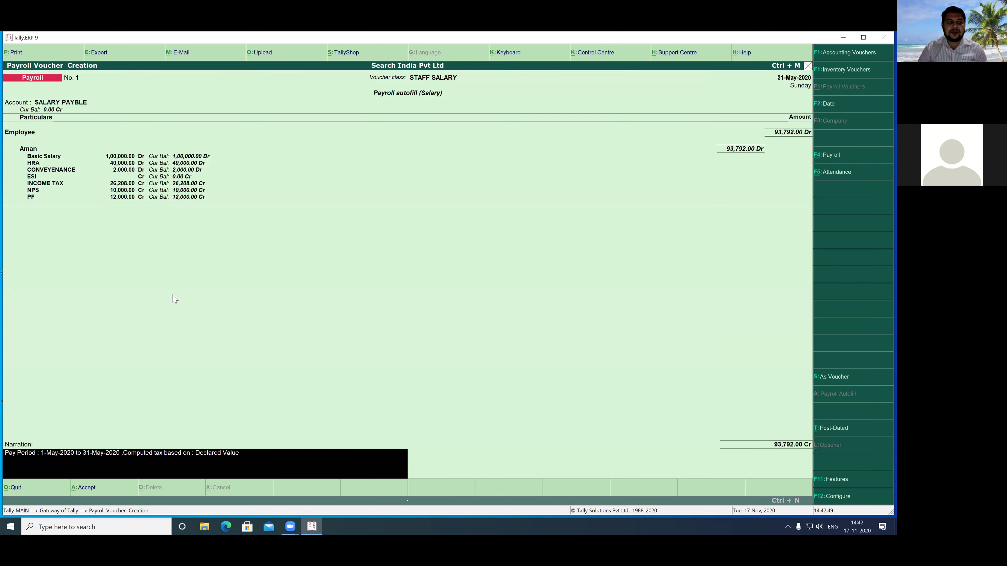
{"action": "key", "text": "Return"}
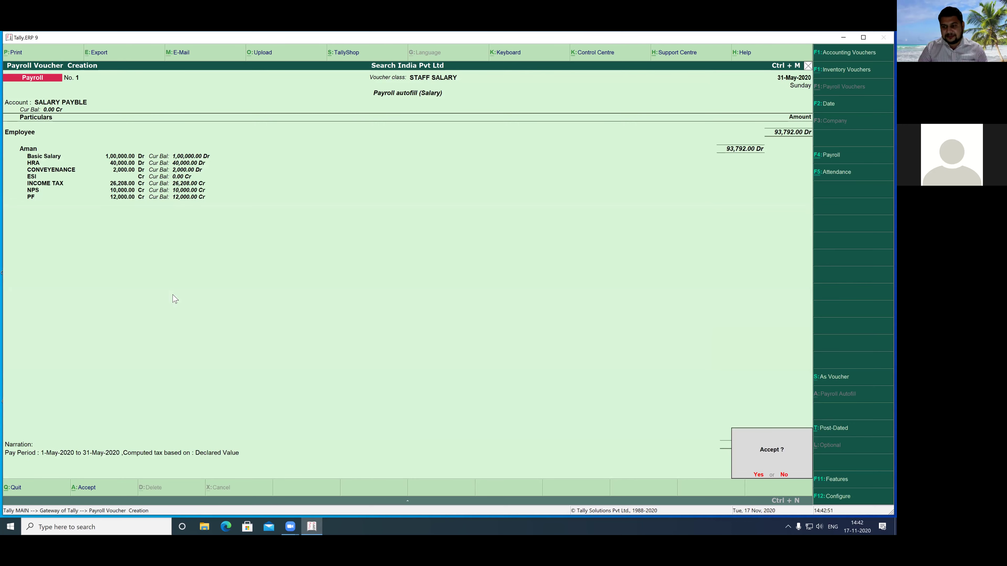
{"action": "key", "text": "Return"}
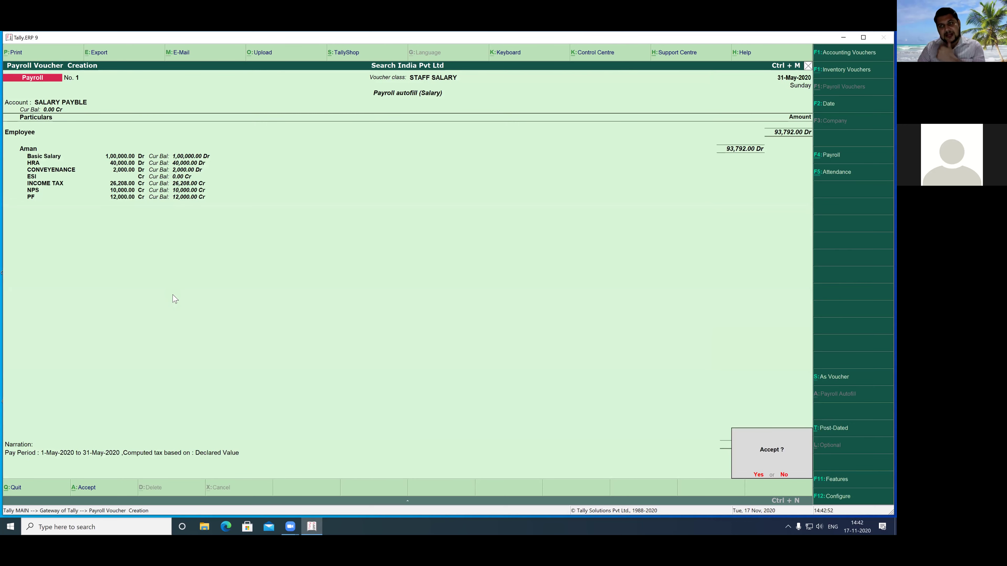
{"action": "key", "text": "Escape"}
{"action": "key", "text": "Return"}
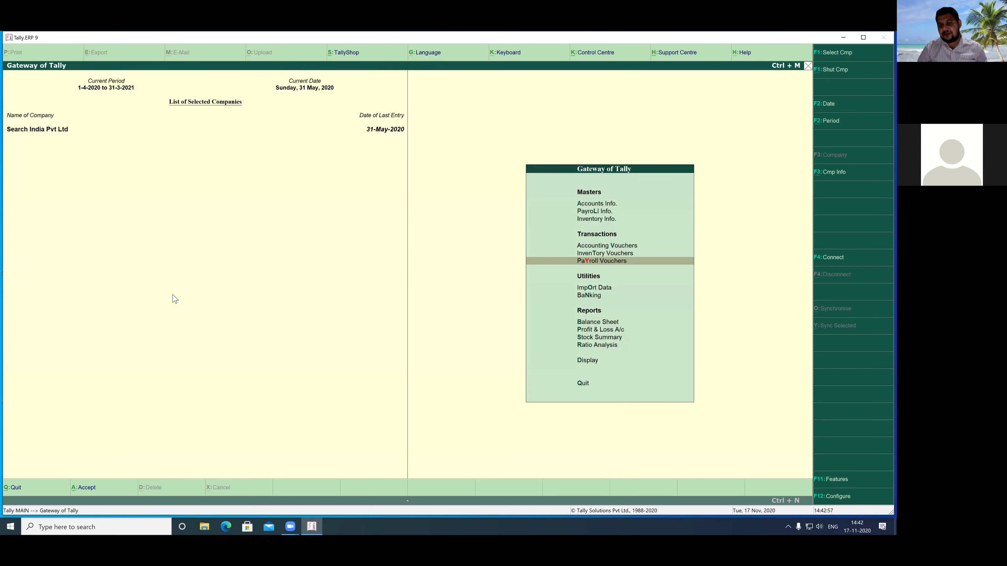
- Open the Payroll Reports from the display options
{"action": "key", "text": "Down"}
{"action": "key", "text": "Down"}
{"action": "key", "text": "Down"}
{"action": "key", "text": "Down"}
{"action": "key", "text": "Down"}
{"action": "key", "text": "Down"}
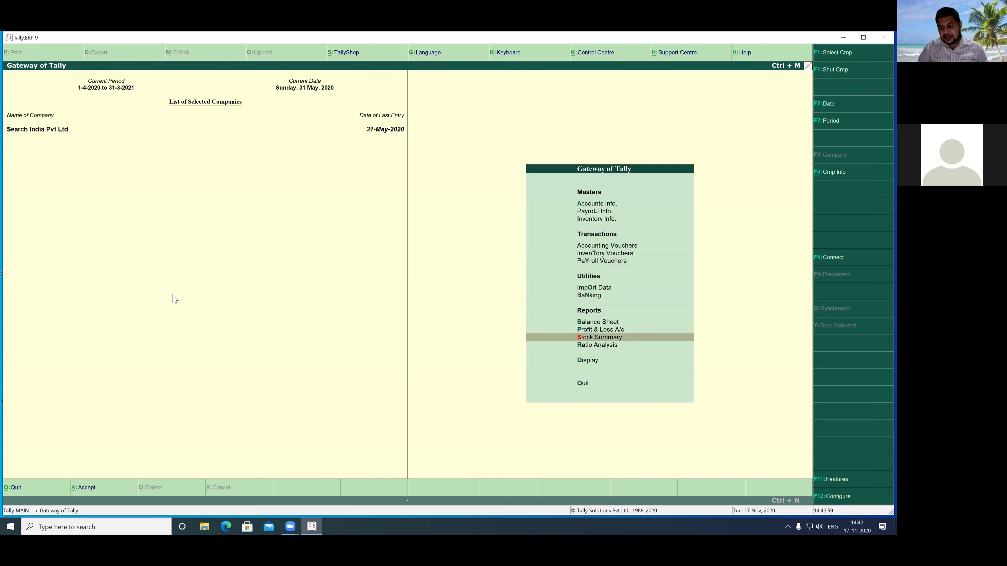
{"action": "key", "text": "Down"}
{"action": "key", "text": "Return"}
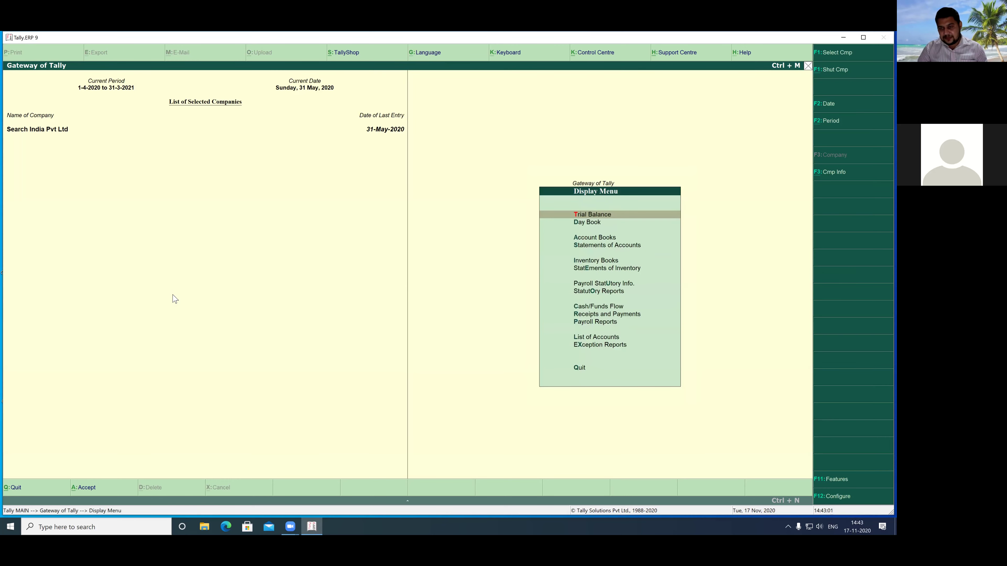
{"action": "key", "text": "Down"}
{"action": "key", "text": "Down"}
{"action": "key", "text": "Down"}
{"action": "key", "text": "Down"}
{"action": "key", "text": "Down"}
{"action": "key", "text": "Down"}
{"action": "key", "text": "Down"}
{"action": "key", "text": "Down"}
{"action": "key", "text": "Down"}
{"action": "key", "text": "Down"}
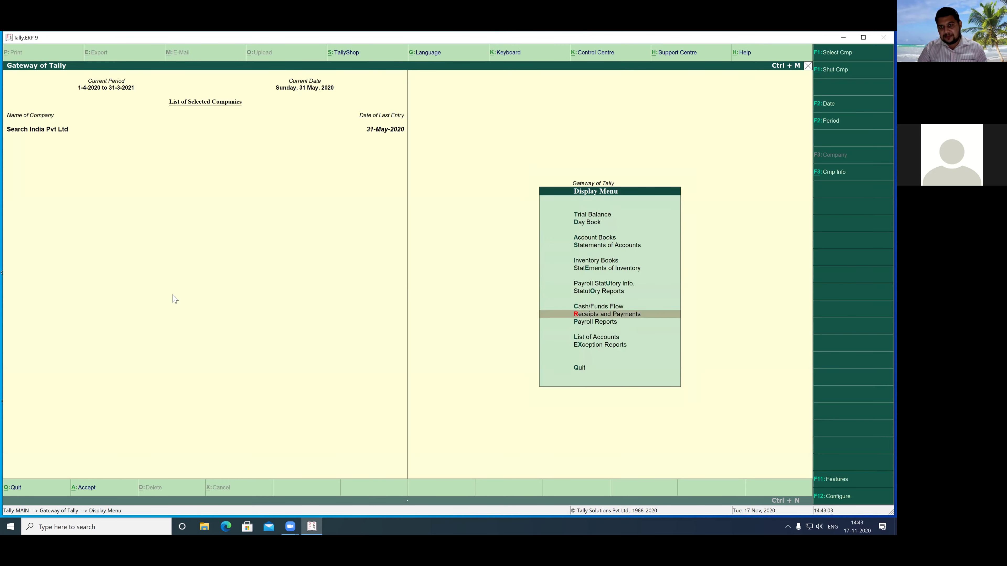
{"action": "key", "text": "Return"}
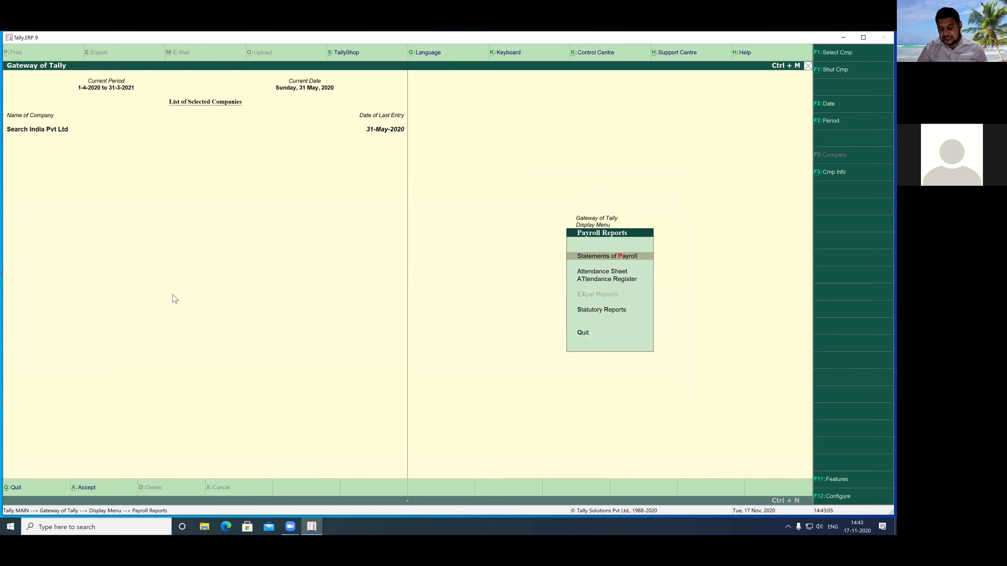
- Display the single pay slip of the employee in the Purchase Dept
{"action": "key", "text": "Return"}
{"action": "key", "text": "Return"}
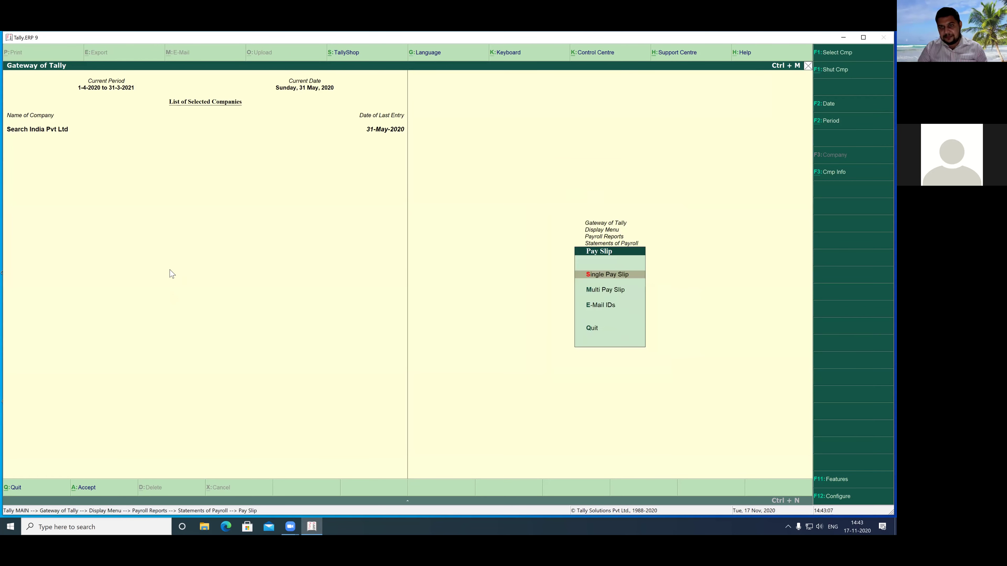
{"action": "key", "text": "Return"}
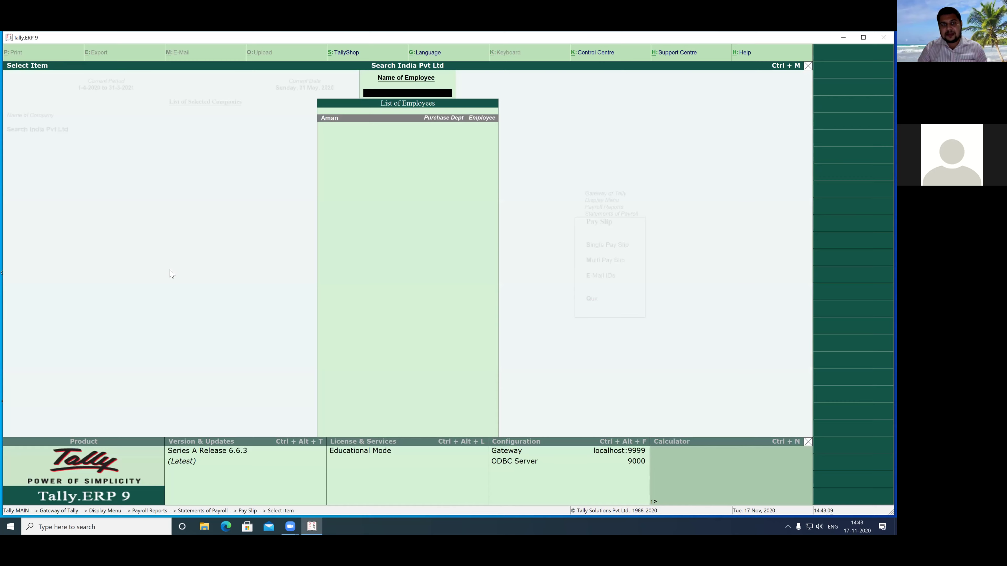
{"action": "key", "text": "Return"}
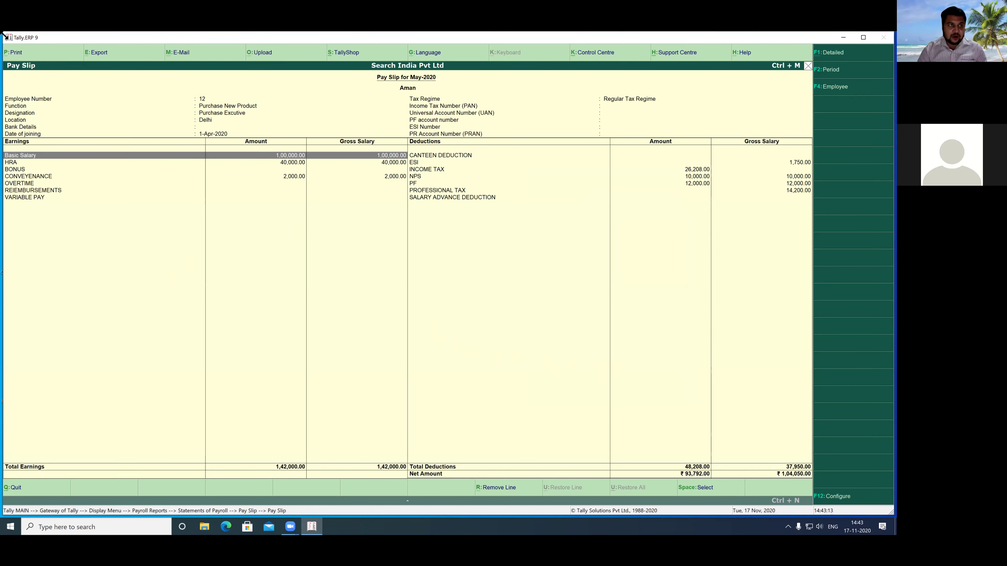
- Open the print preview of the employee's pay slip and enlarge it for reading
{"action": "left_click", "coordinate": [24, 58]}
{"action": "key", "text": "Return"}
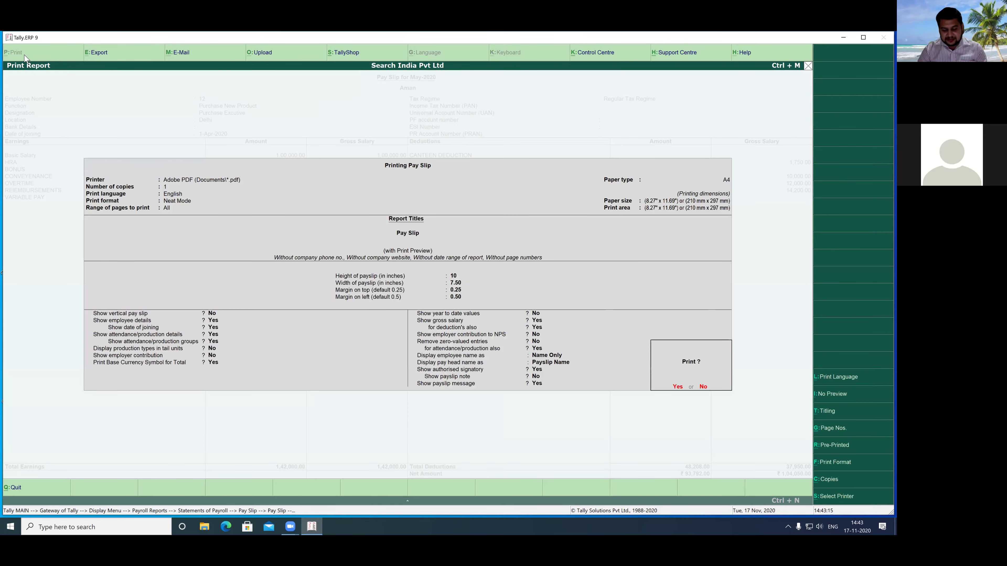
{"action": "key", "text": "Return"}
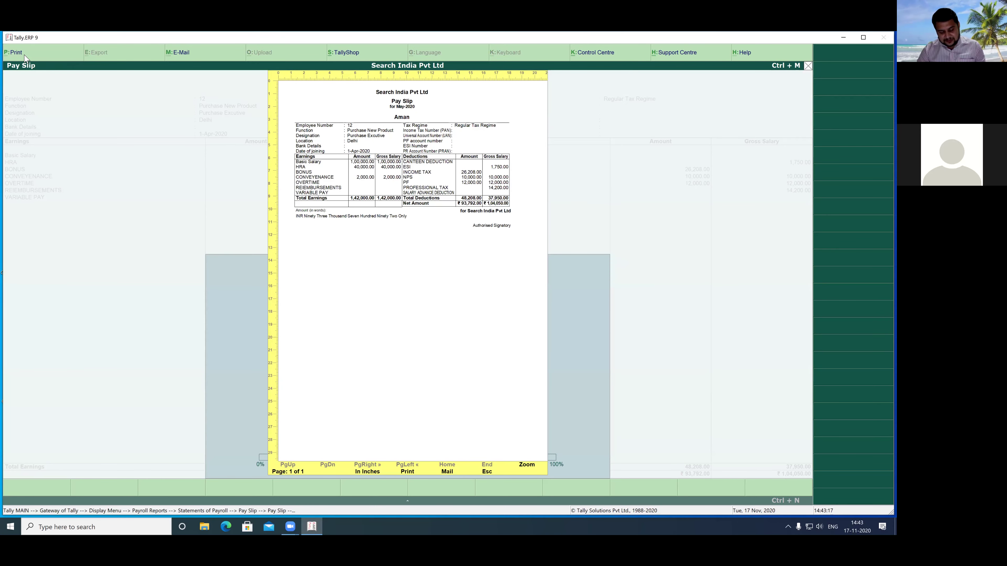
{"action": "key", "text": "alt+z"}
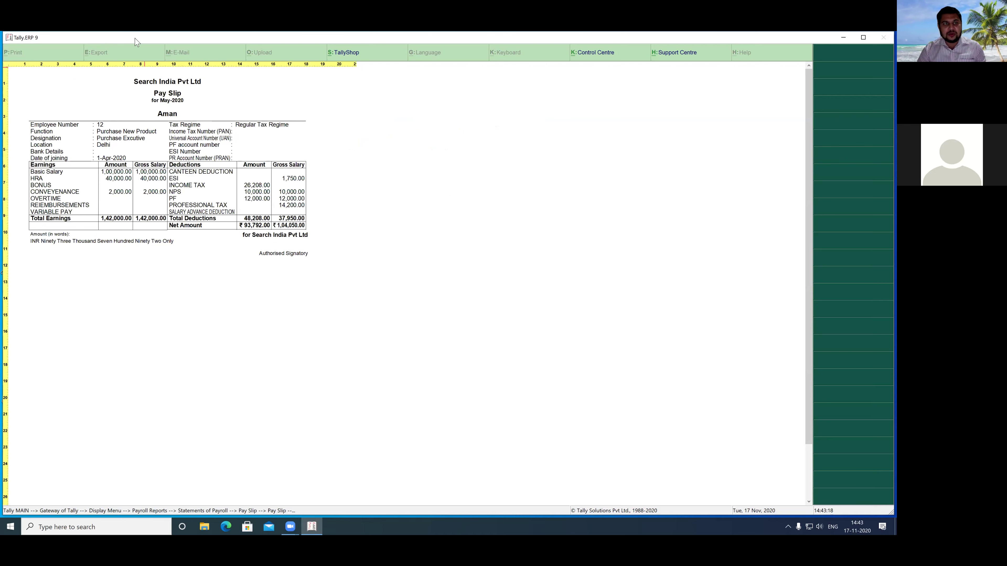